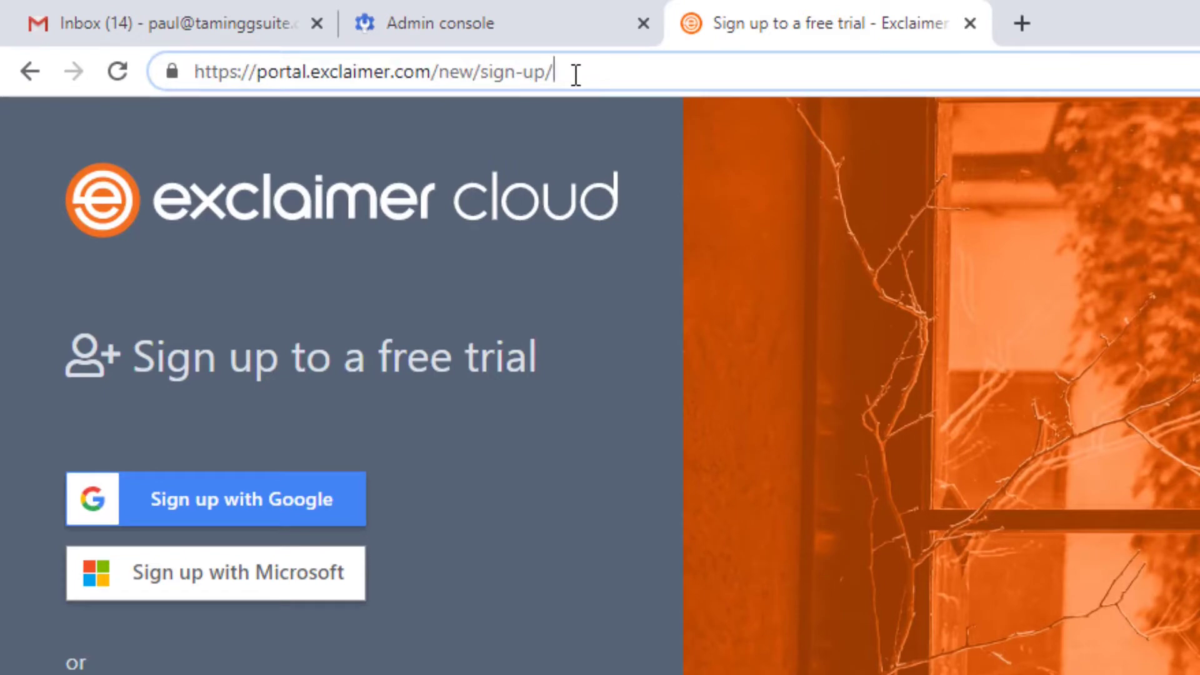
Step: Submit the Exclaimer Cloud free-trial sign-up with the account e-mail and autofilled password
click(579, 344)
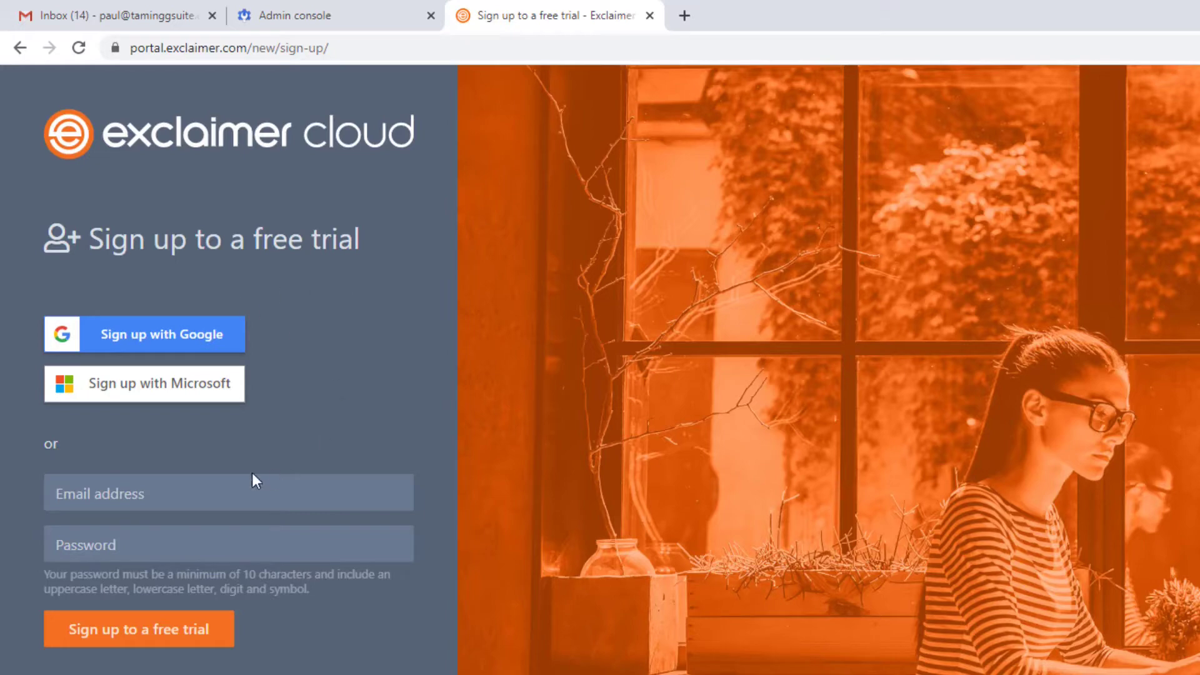
click(235, 492)
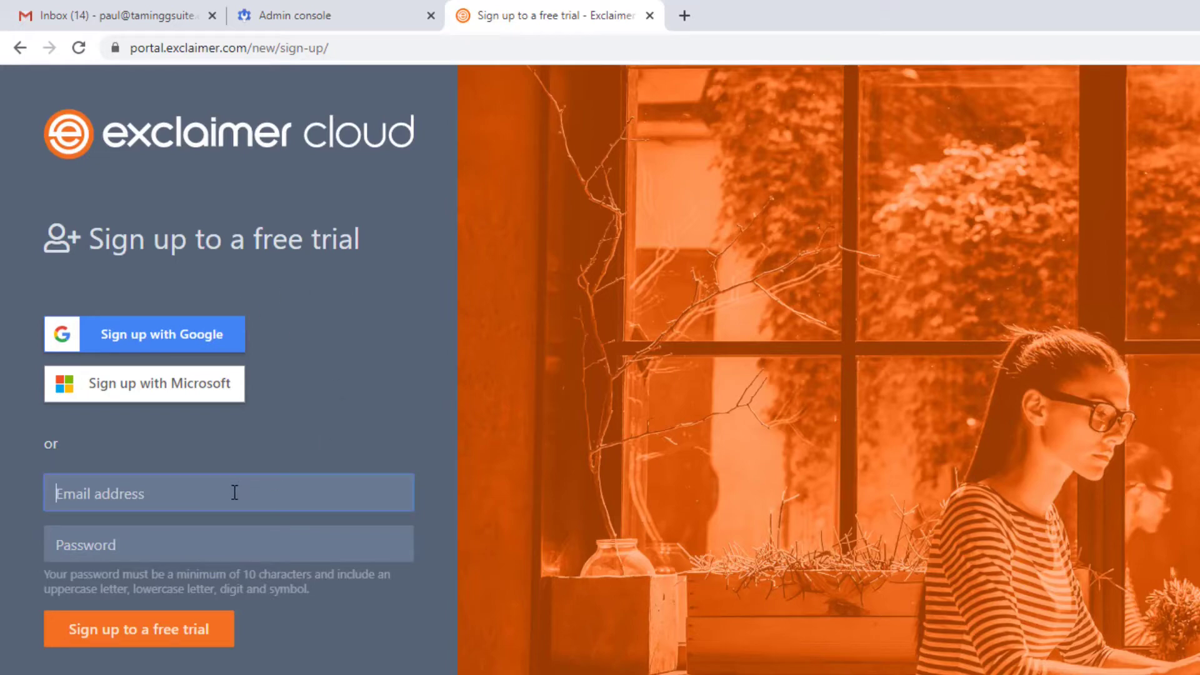
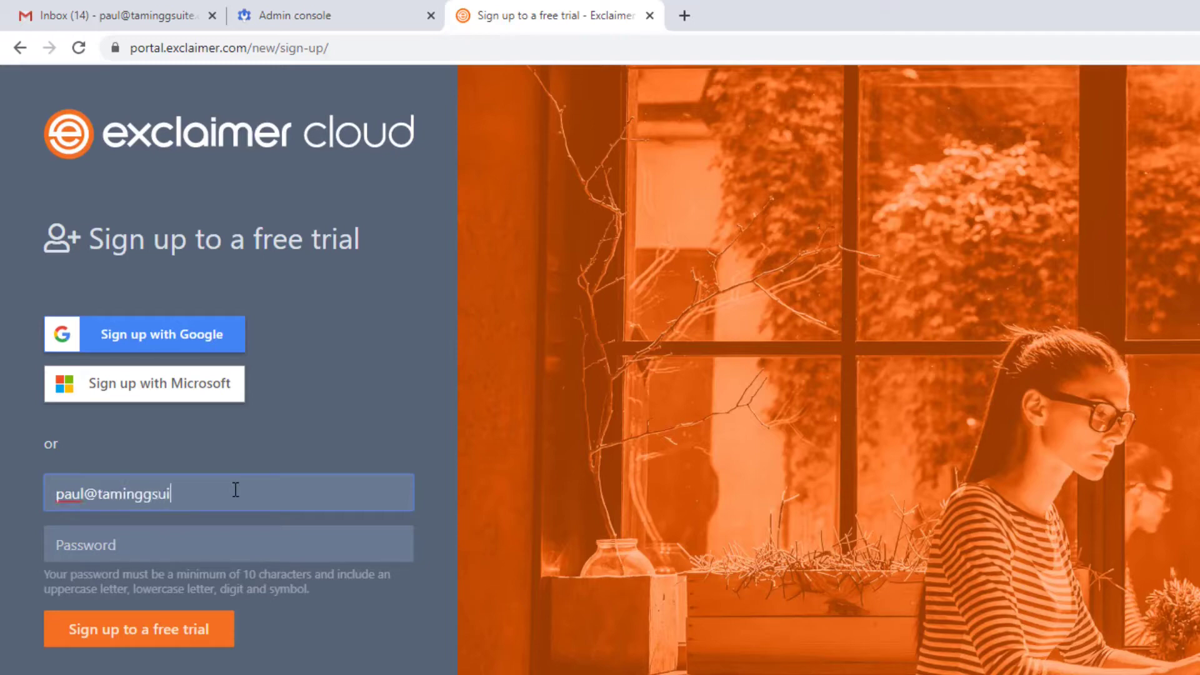
key(Tab)
key(Tab)
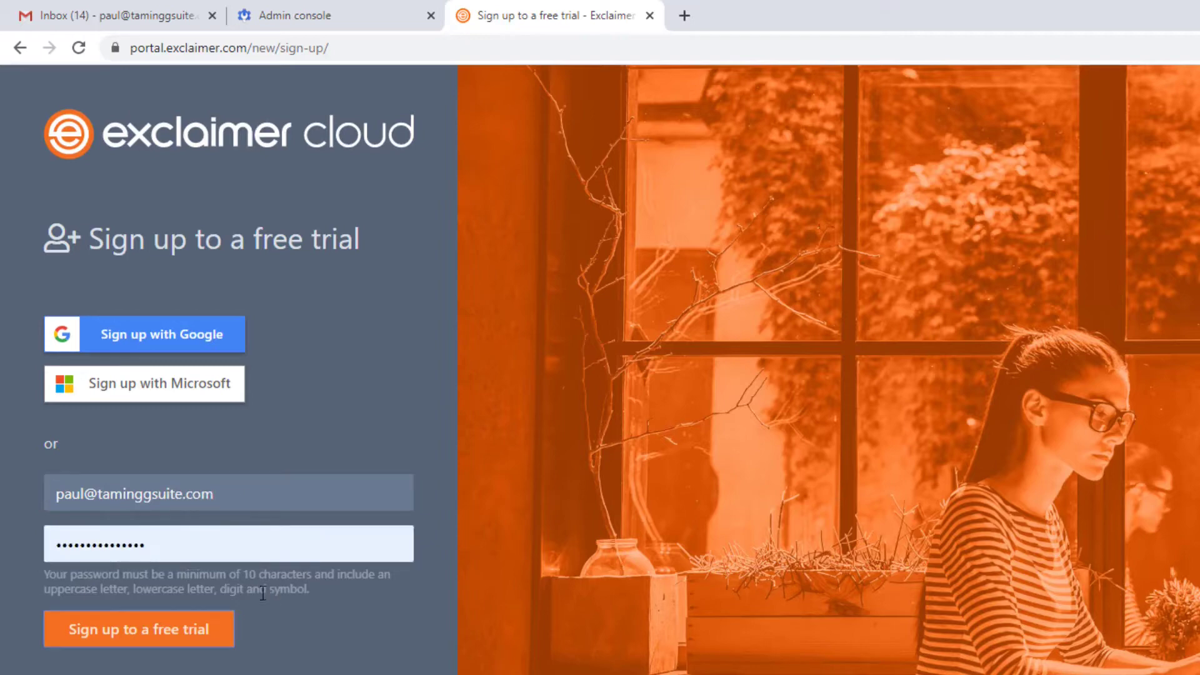
click(170, 627)
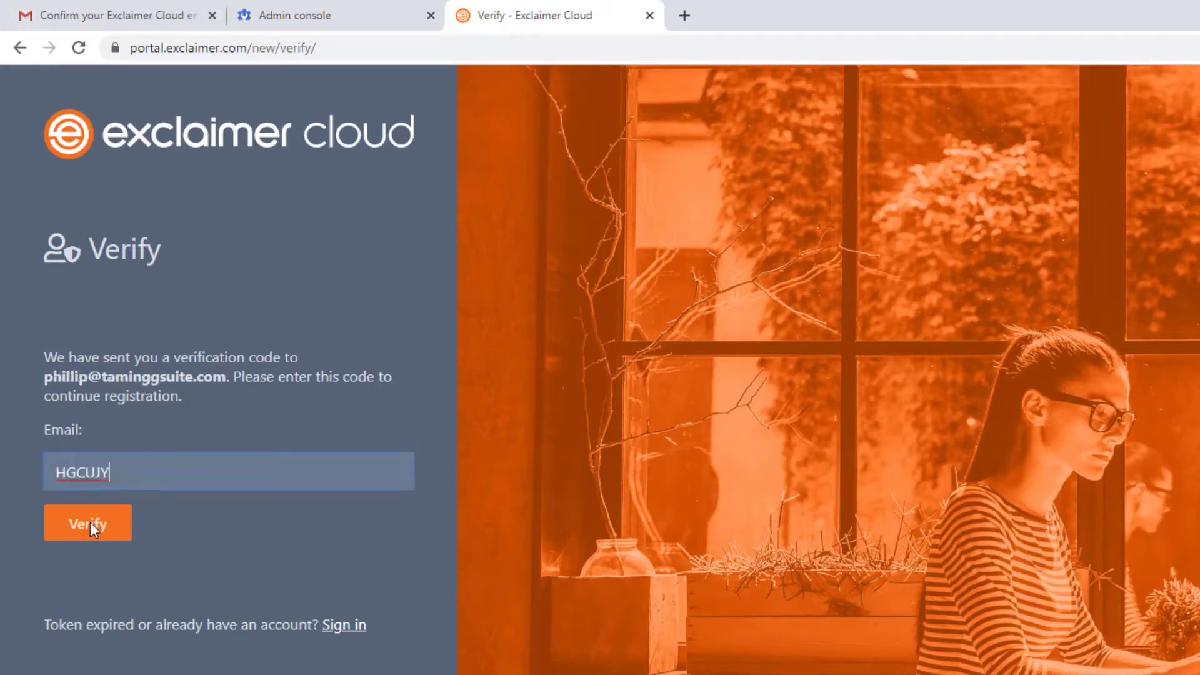
Step: Verify the e-mail code, then enter first name, last name and company 'Taming G Suite'
click(90, 525)
click(151, 388)
text(Paul)
key(Tab)
text(Ogier)
key(Tab)
text(Taming G Suite)
key(Tab)
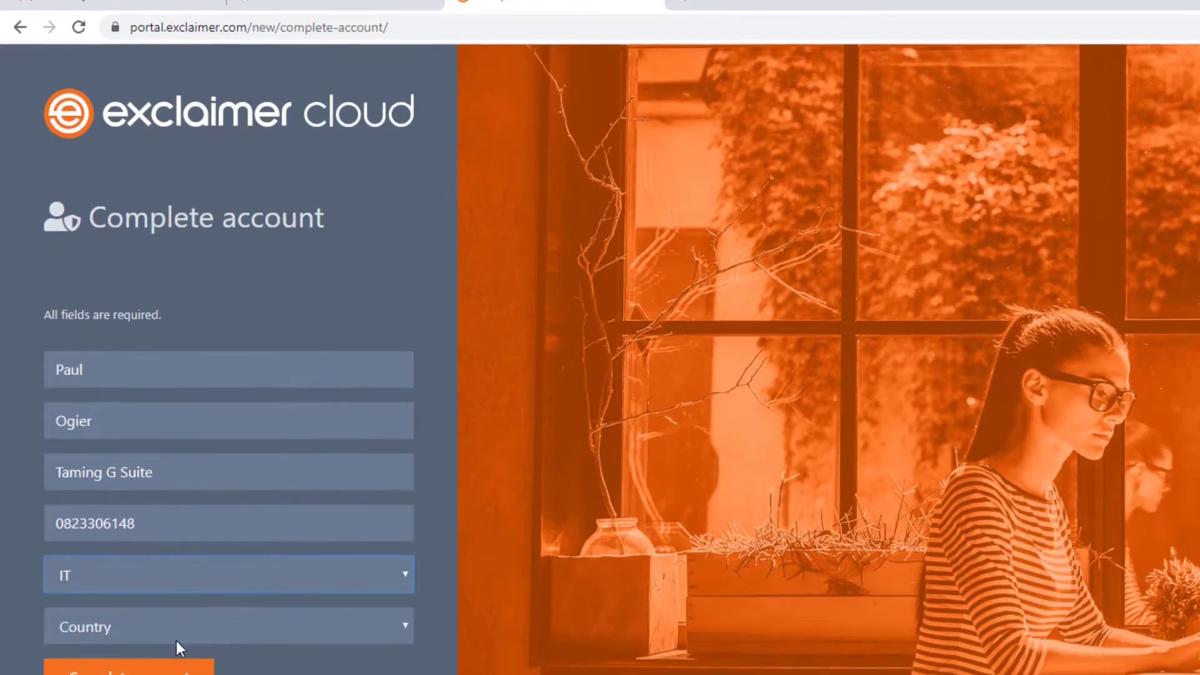
Step: Choose South Africa as the country, complete the account and save the billing address
click(212, 648)
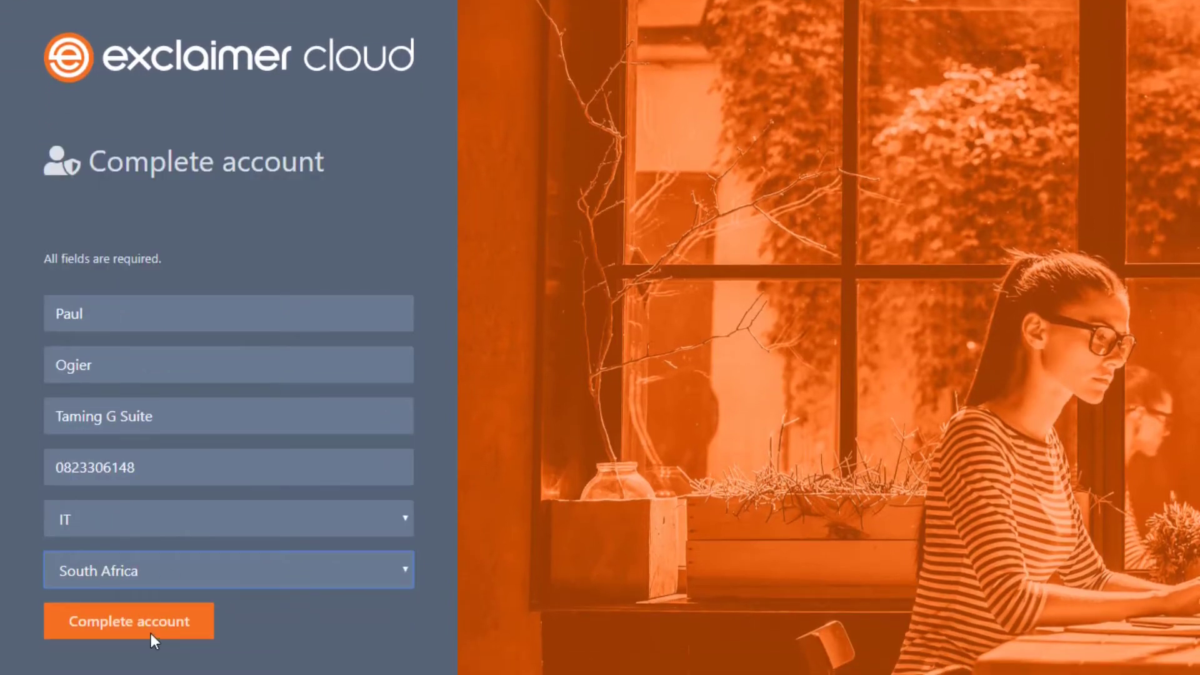
click(153, 621)
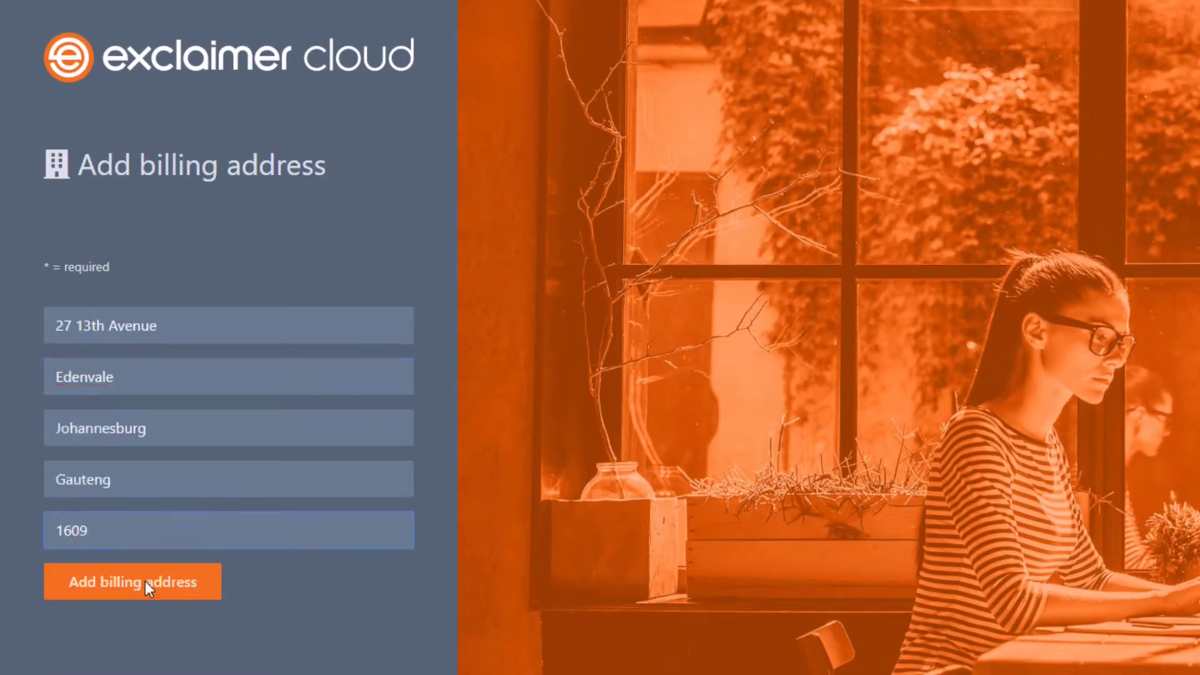
click(145, 581)
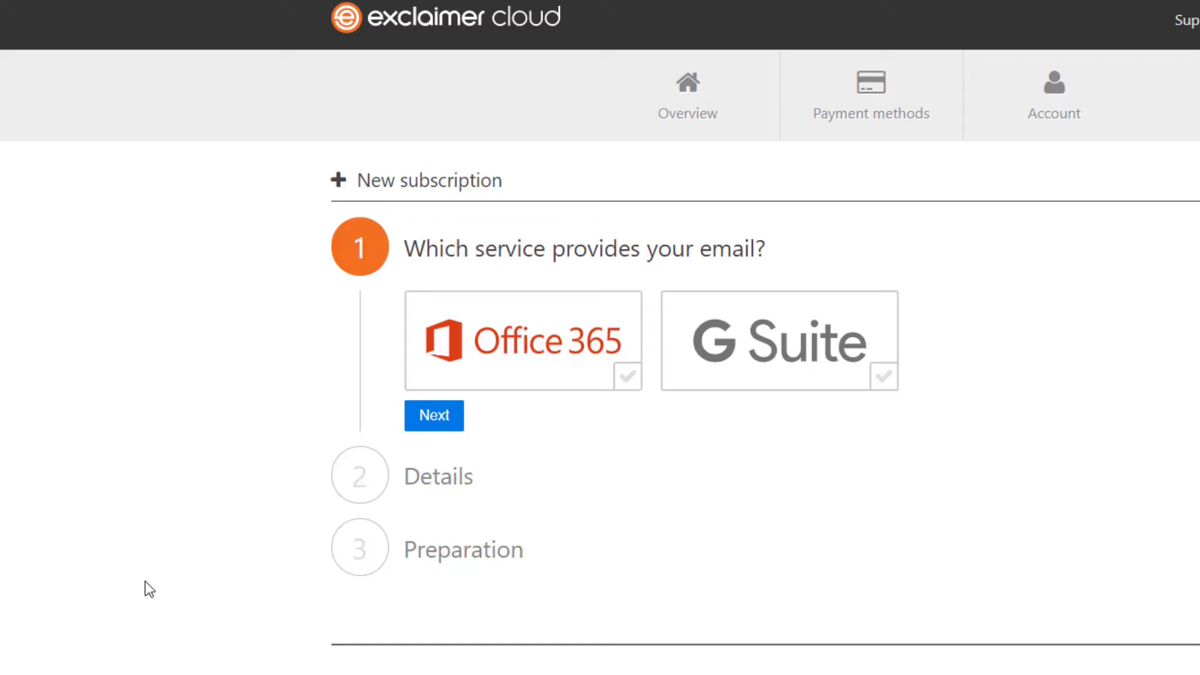
Step: Choose G Suite as the email provider, set 5 users, accept the trial terms and submit
click(883, 378)
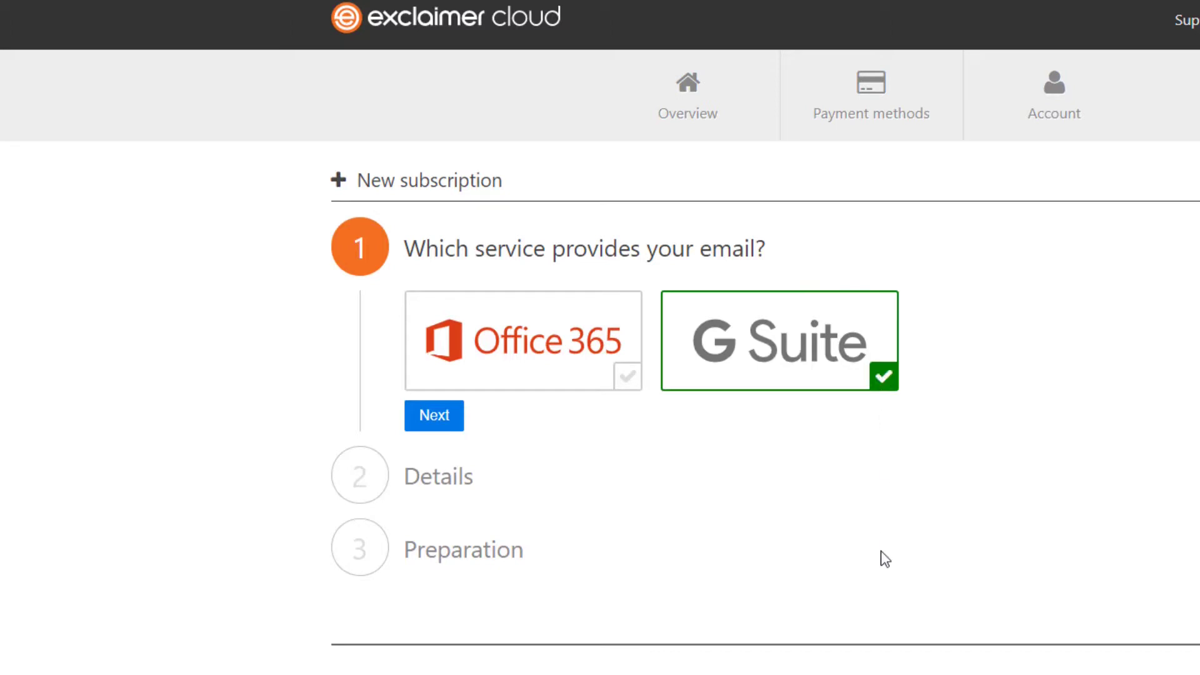
click(436, 418)
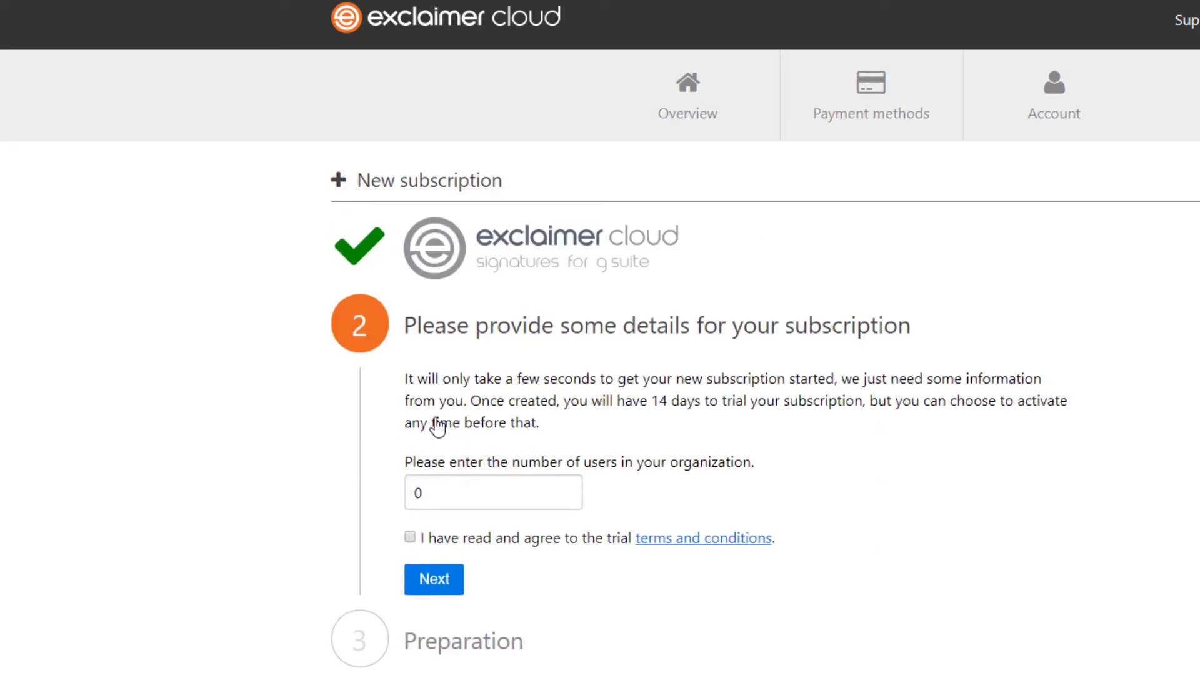
double_click(470, 492)
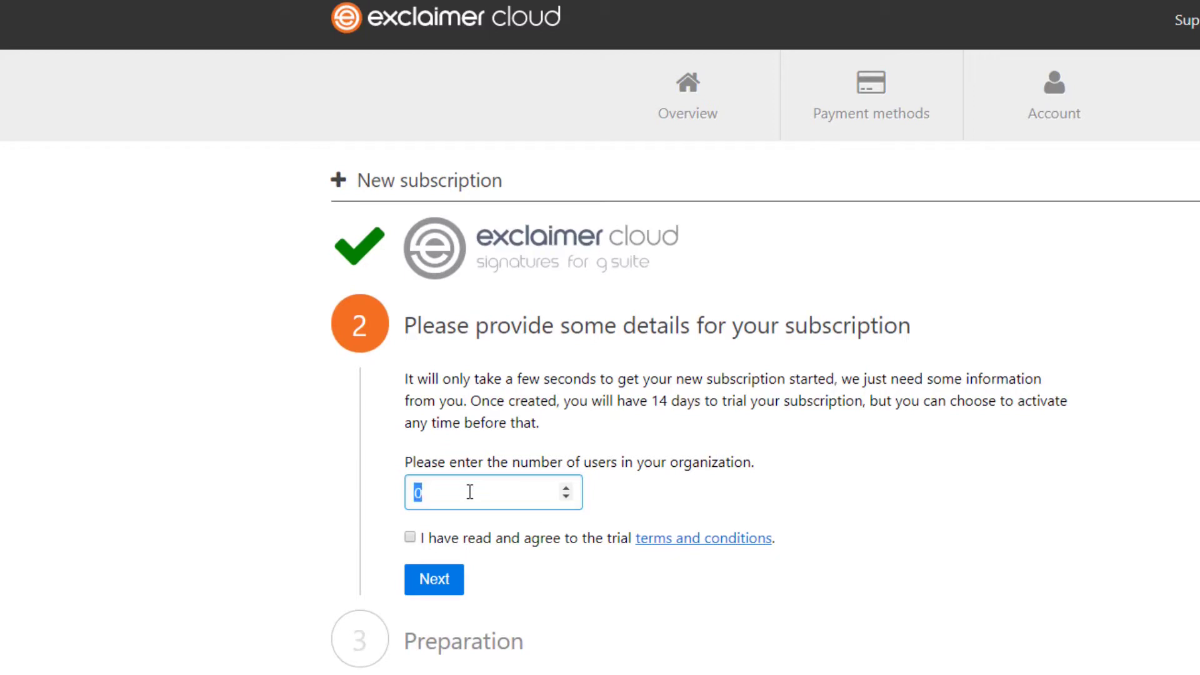
text(5)
click(410, 538)
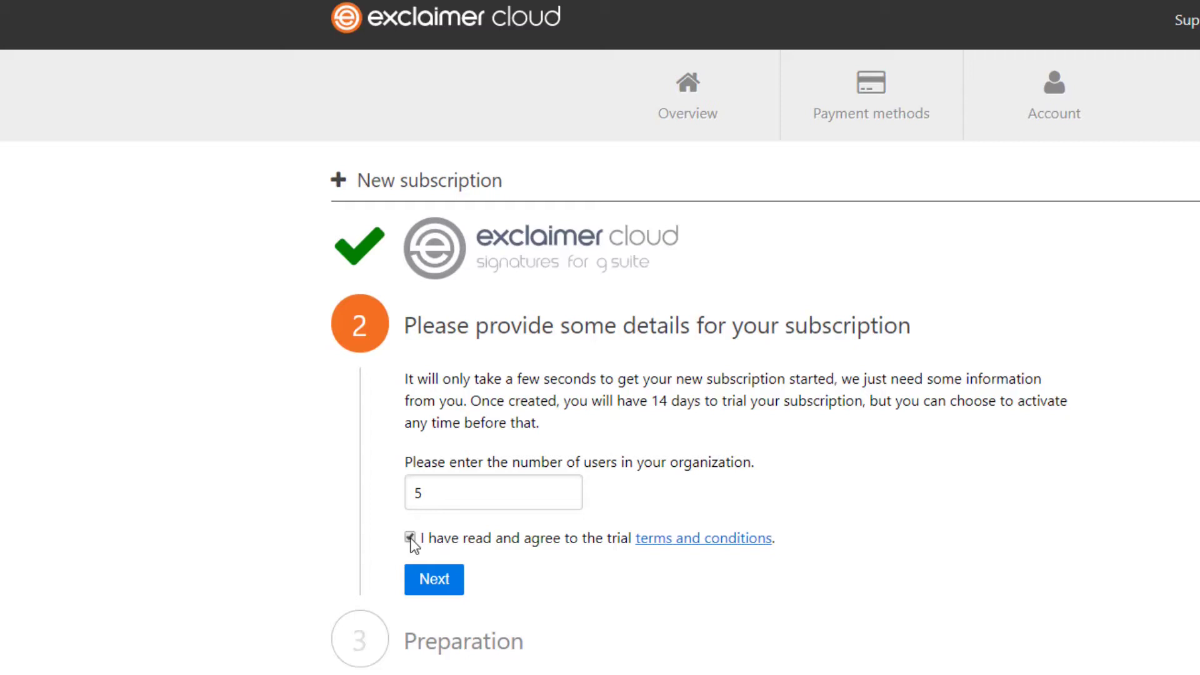
click(451, 594)
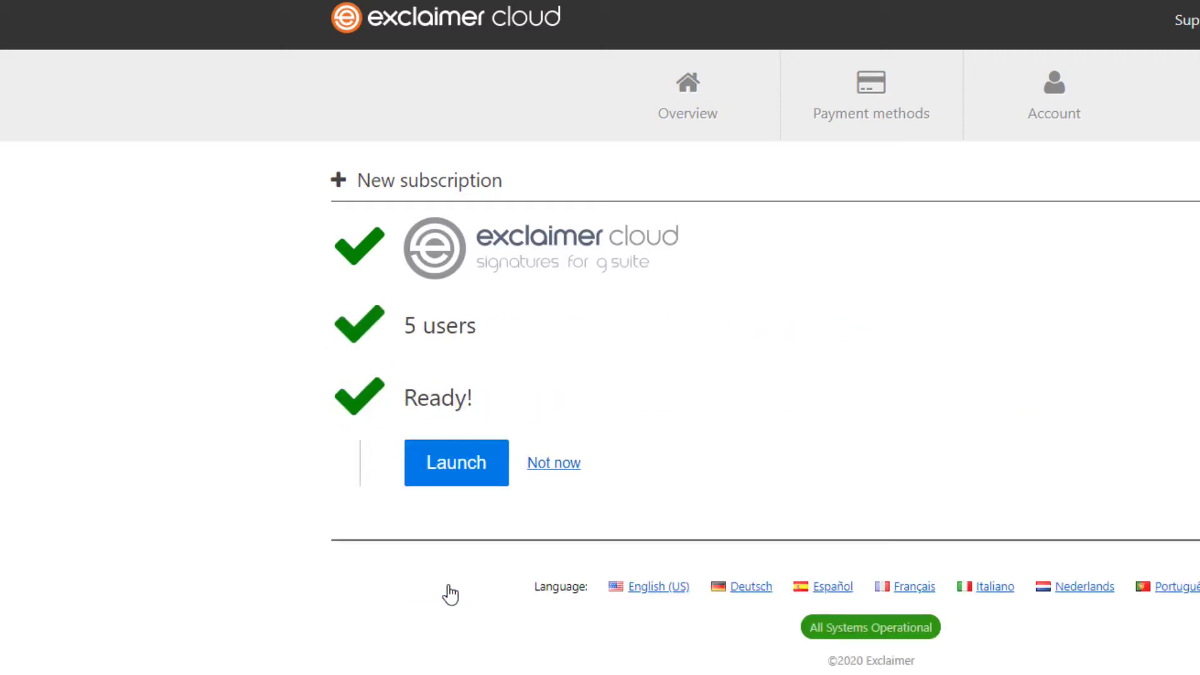
Step: Launch the subscription, connect the email system, and apply signatures to email from all devices
click(454, 467)
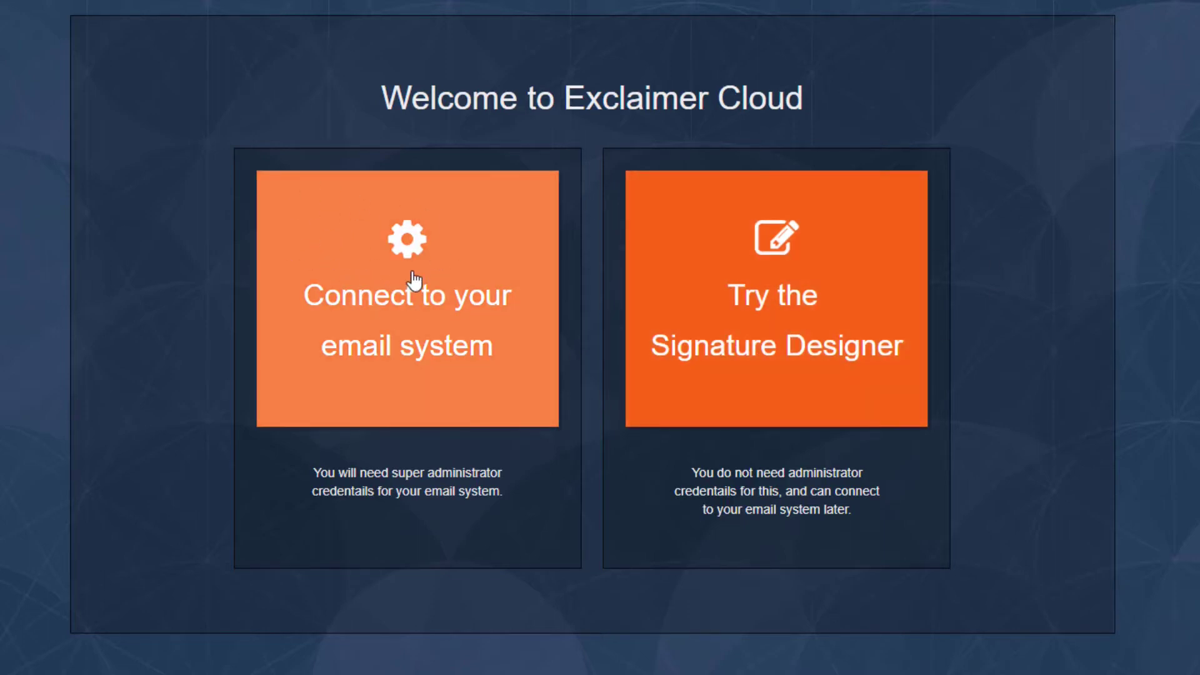
click(453, 252)
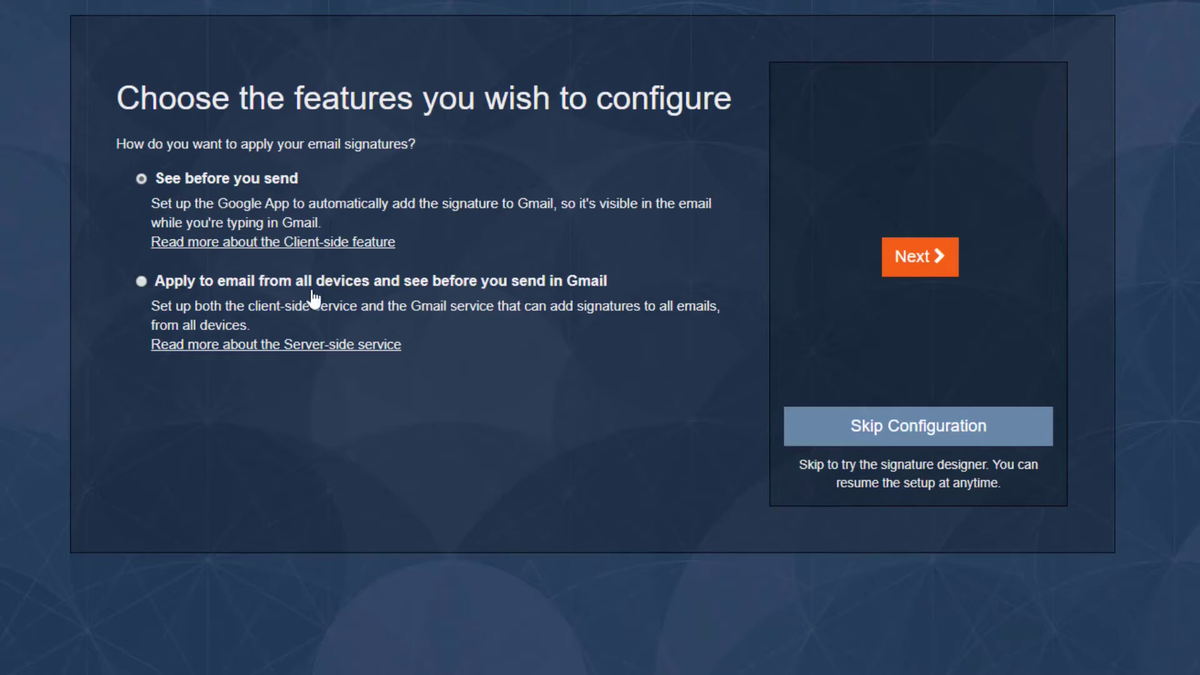
click(140, 281)
Step: Advance to Configuration steps and highlight the directory sync and email routing permission descriptions
click(913, 256)
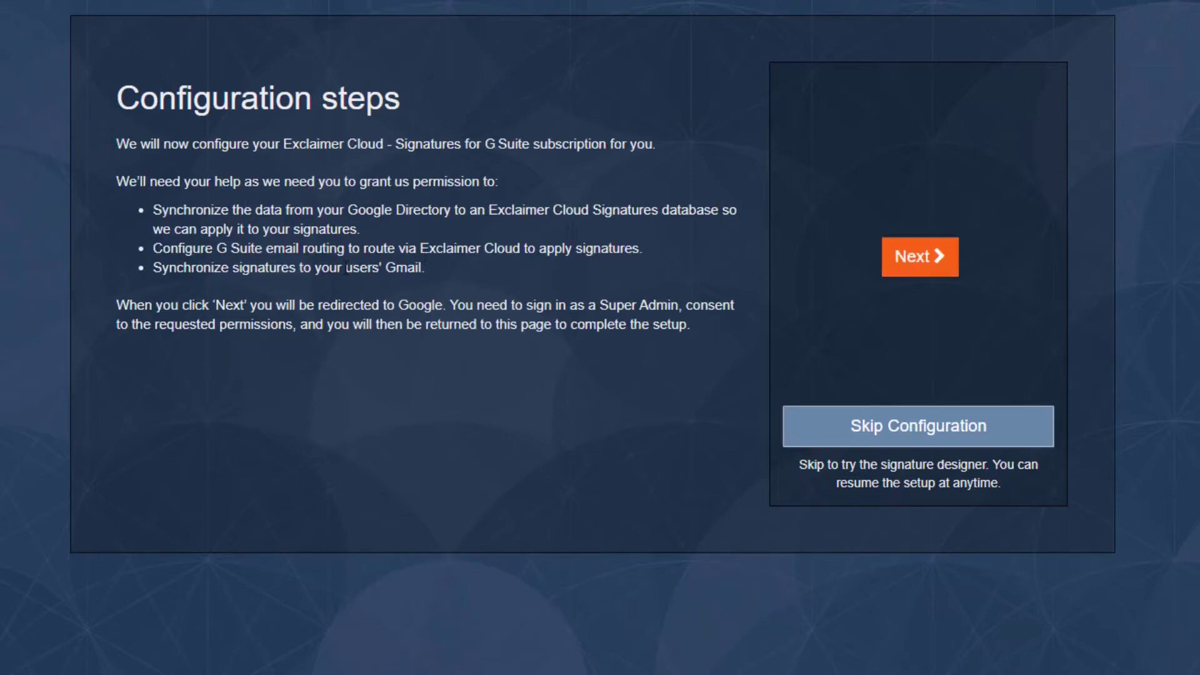
drag(189, 210, 557, 210)
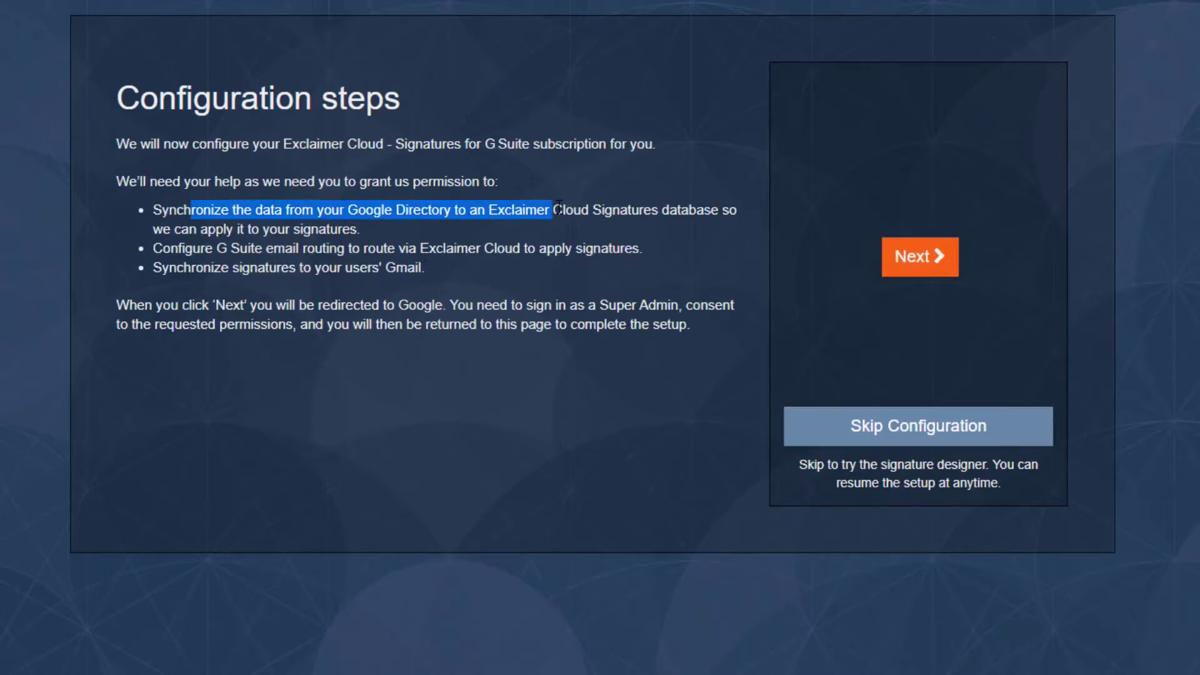
click(544, 209)
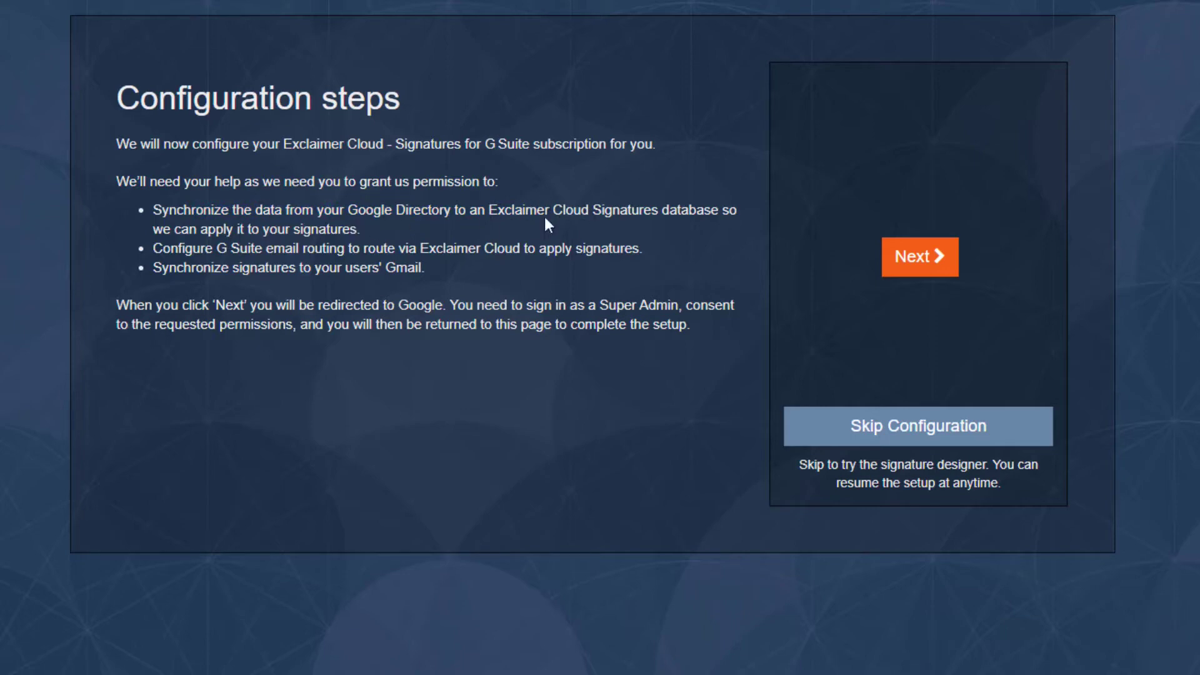
drag(181, 230, 332, 230)
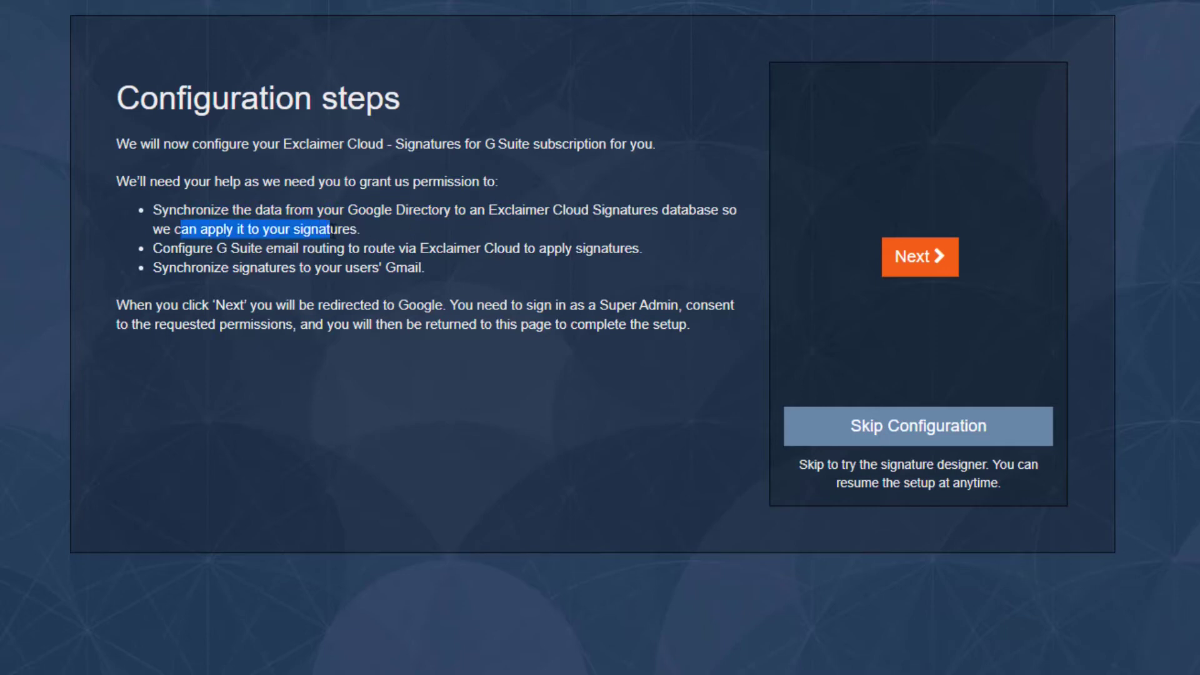
click(332, 231)
drag(178, 249, 369, 252)
click(380, 251)
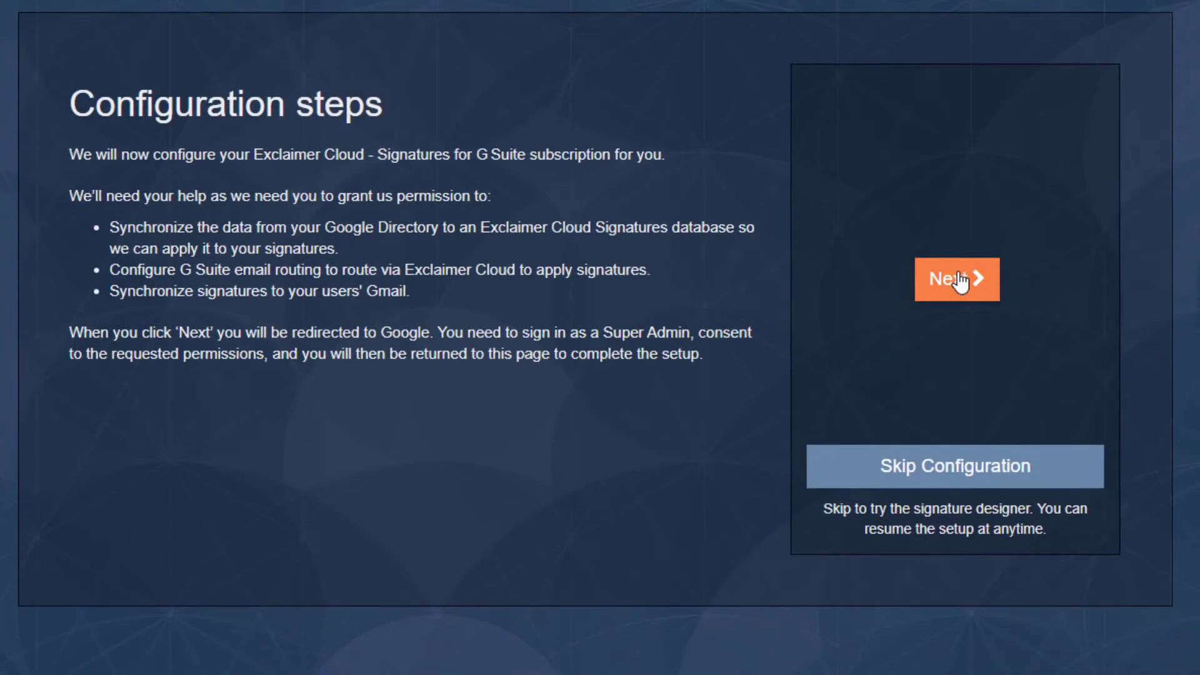
Step: Sign in with the admin Google account and allow Exclaimer Cloud access
click(960, 281)
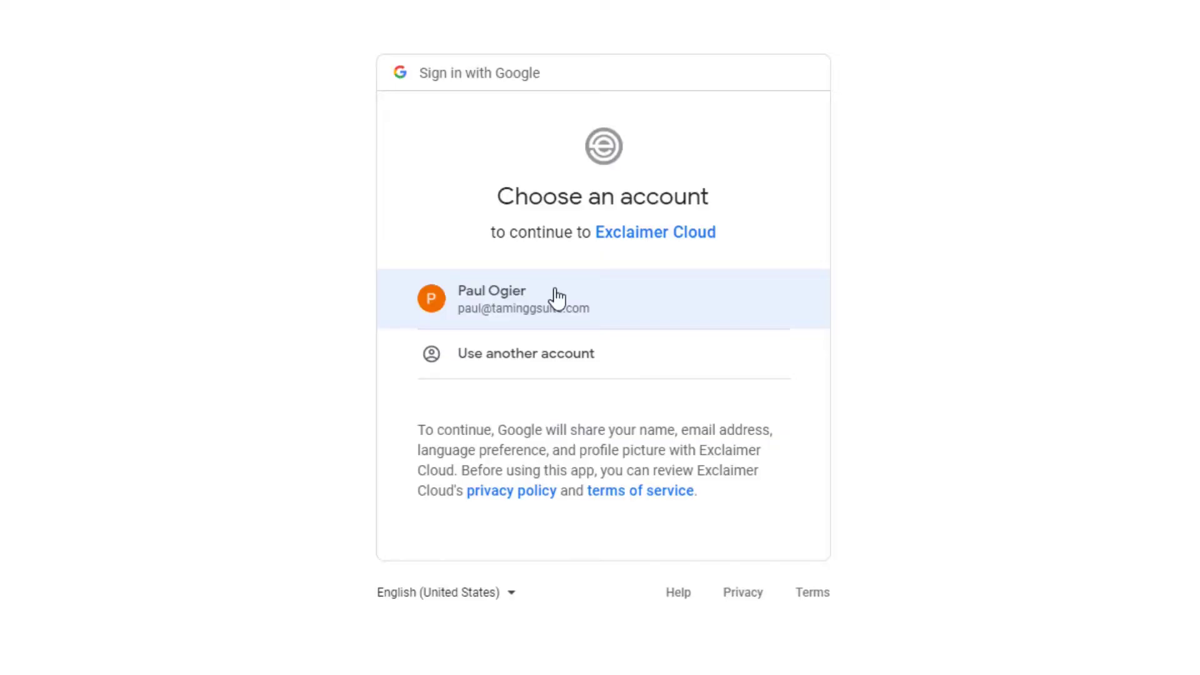
click(558, 299)
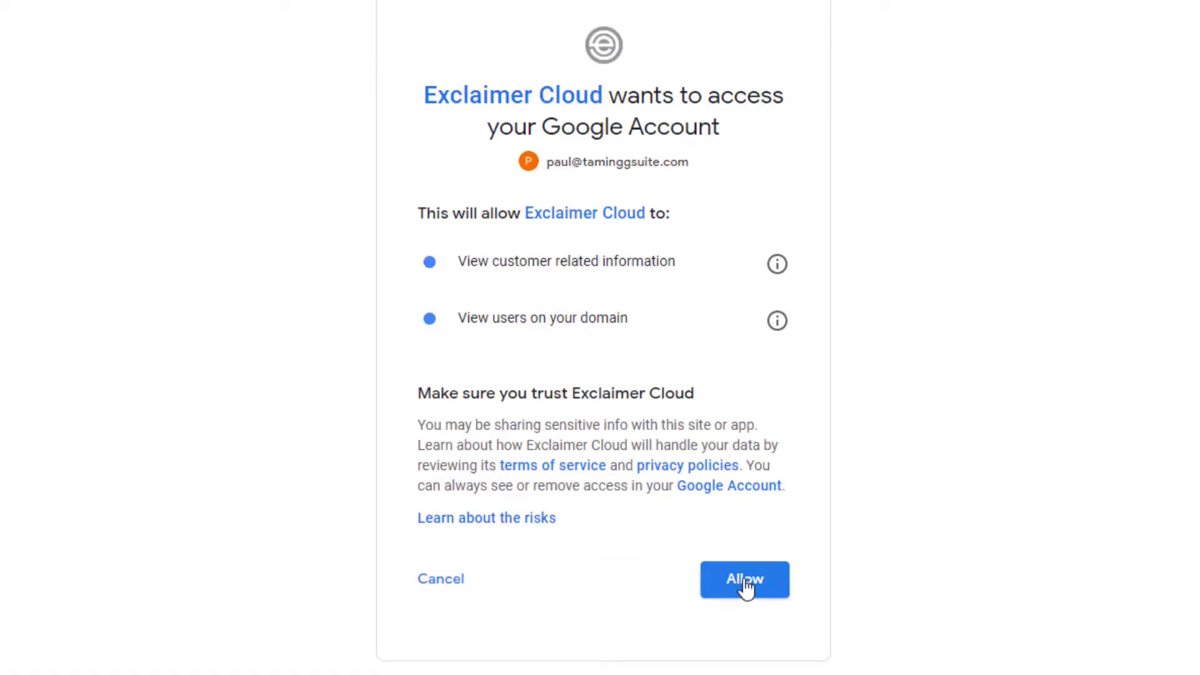
click(749, 668)
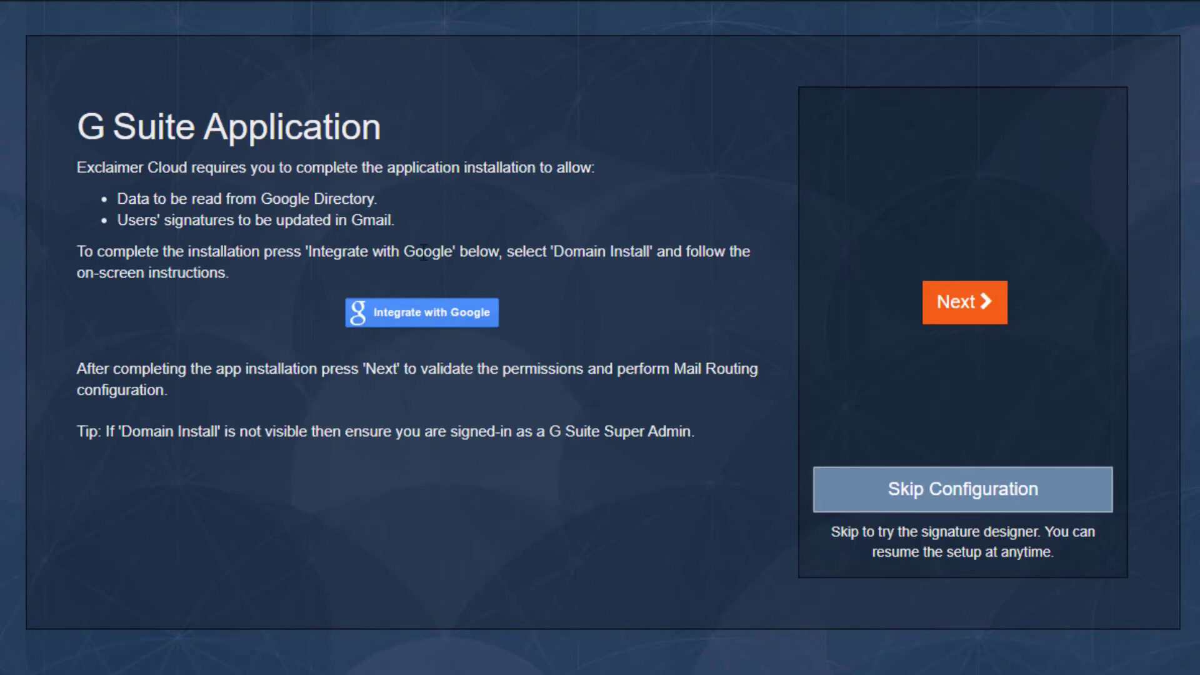
drag(426, 251, 680, 250)
Step: Open the Exclaimer G Suite Marketplace listing and start a domain-wide install
click(670, 247)
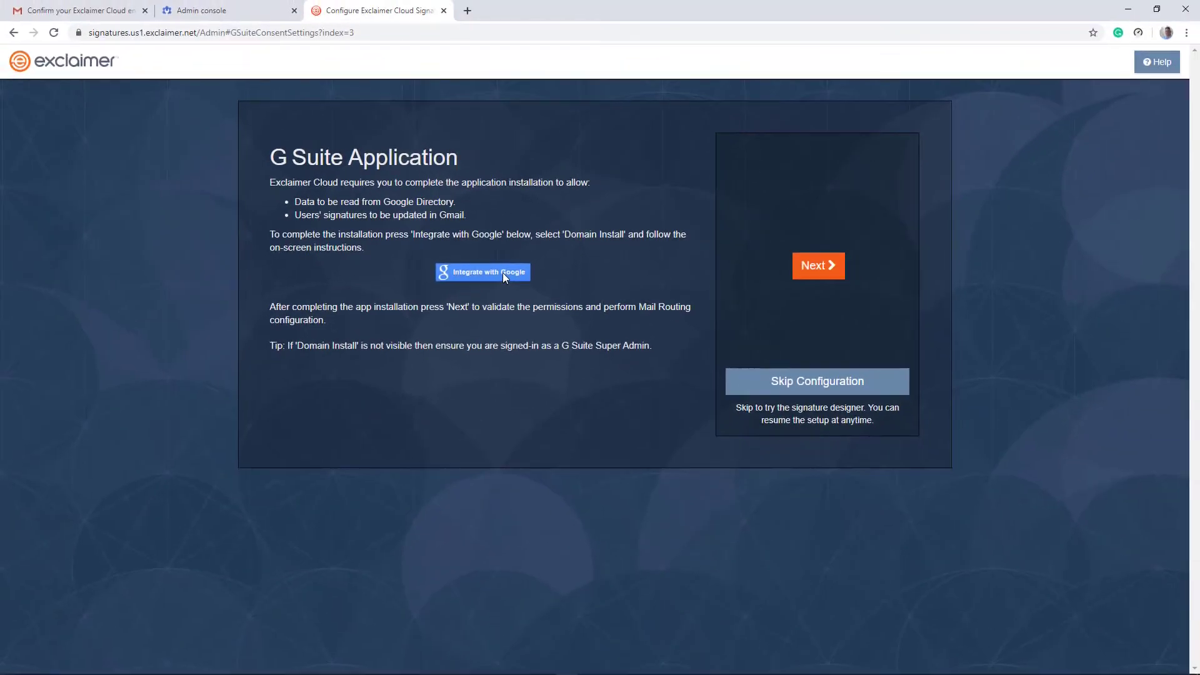
click(503, 272)
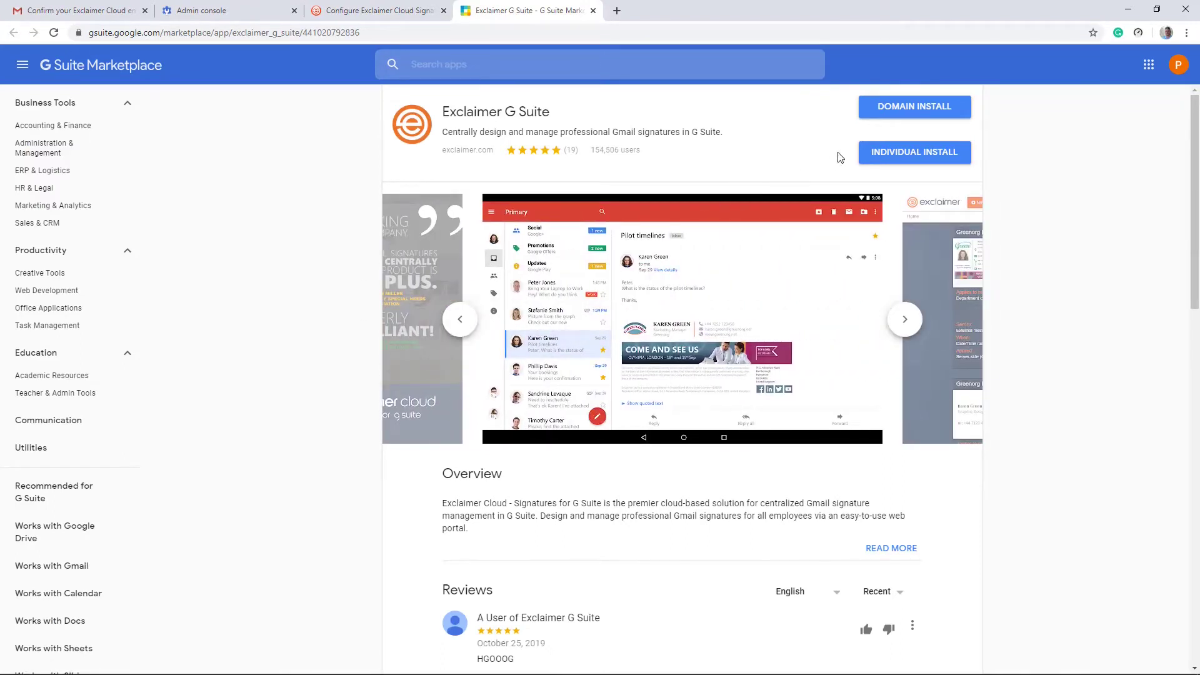
click(917, 107)
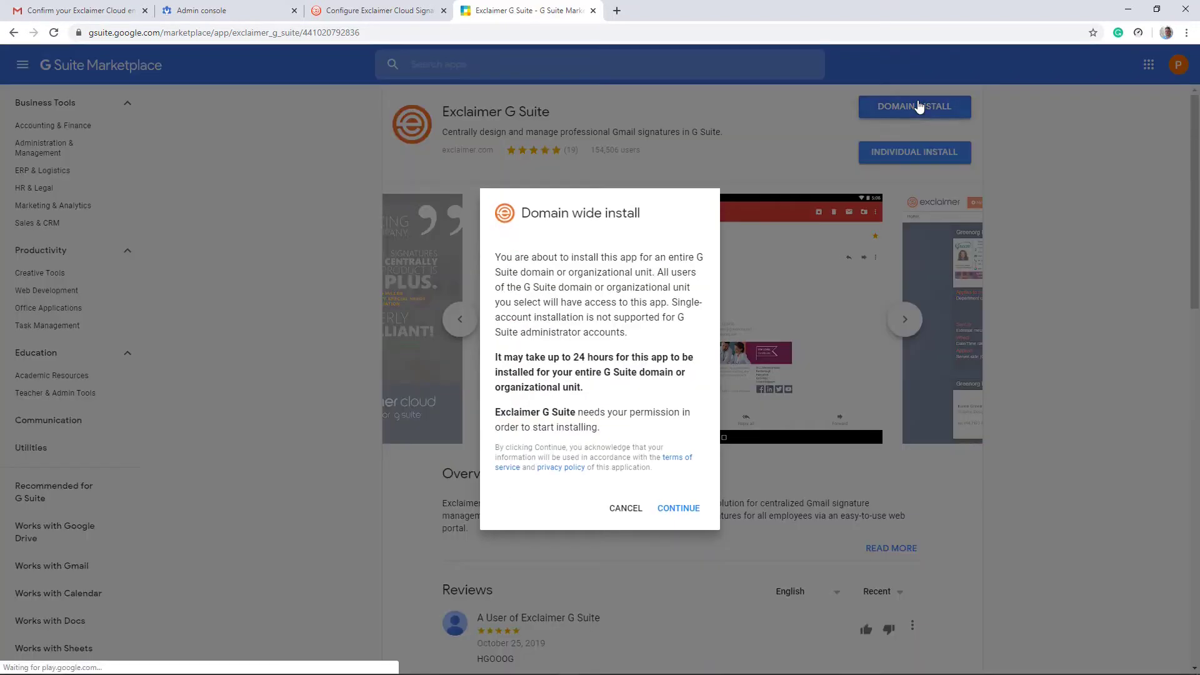
click(680, 510)
Step: Agree to the terms and permissions to finish installing, then dismiss the confirmation
scroll(638, 335, down, 5)
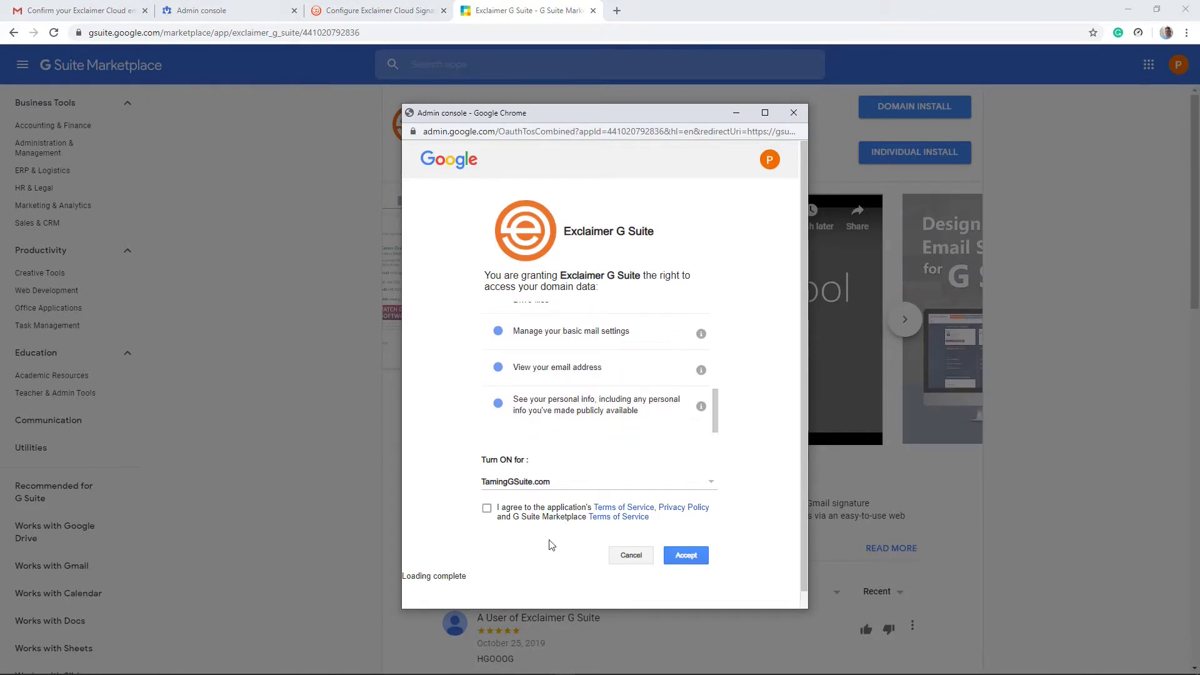
click(487, 511)
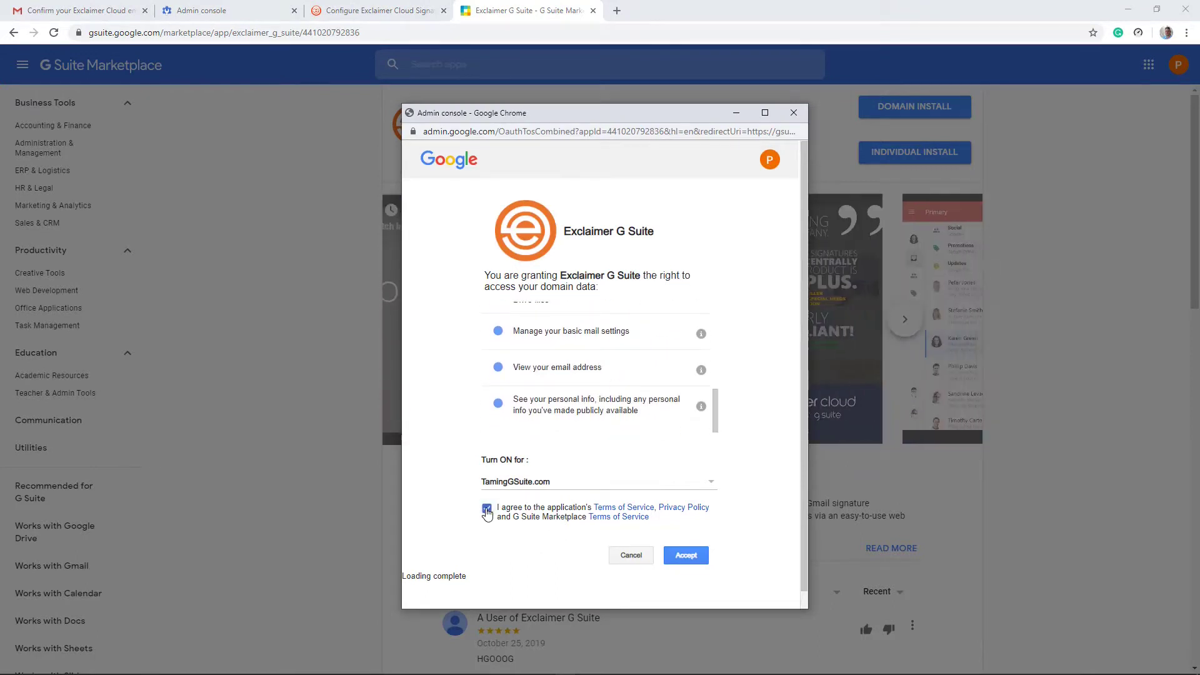
click(686, 556)
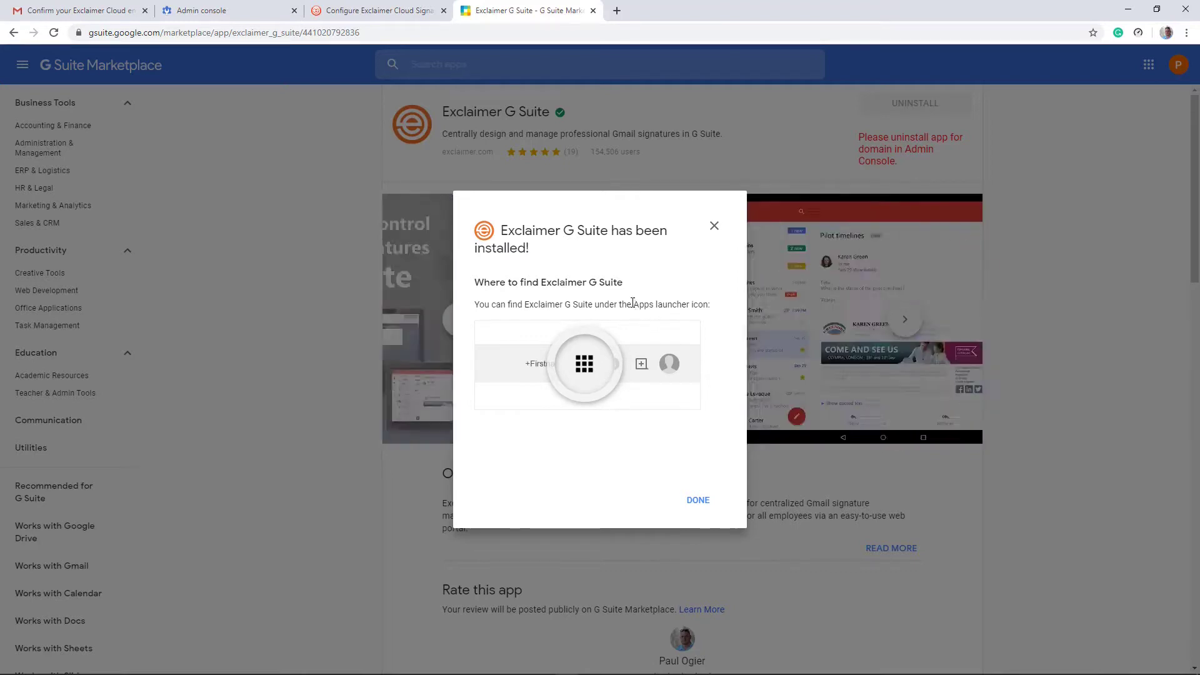
drag(632, 304, 709, 305)
click(691, 305)
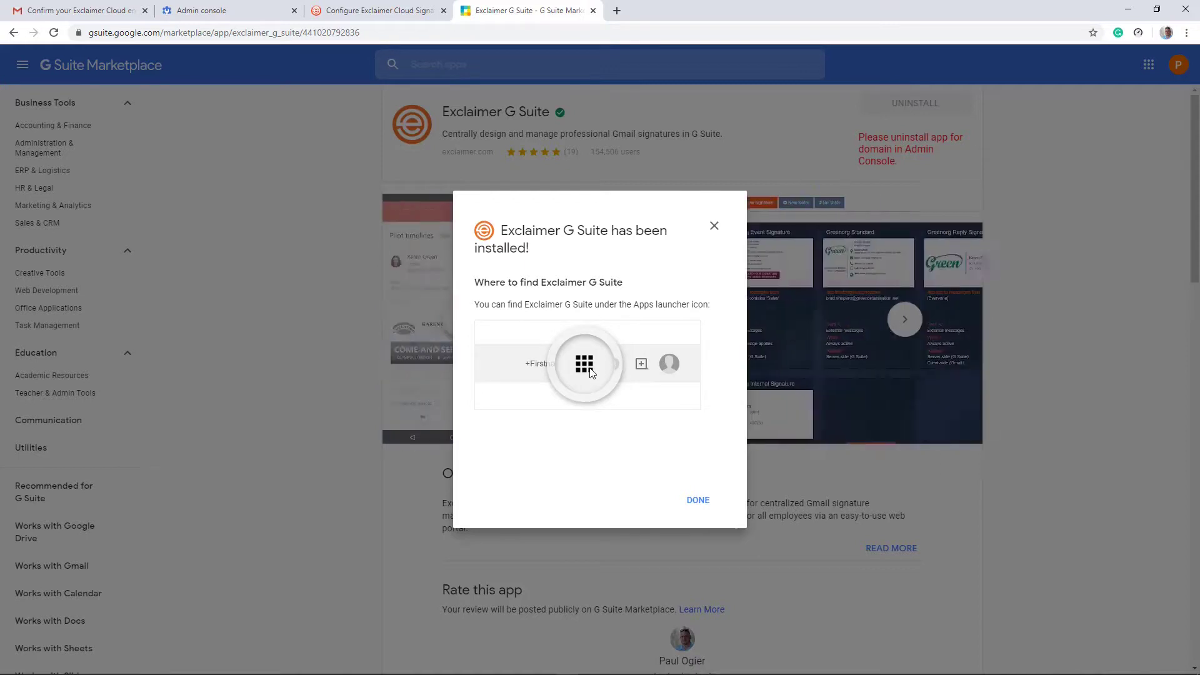
click(698, 501)
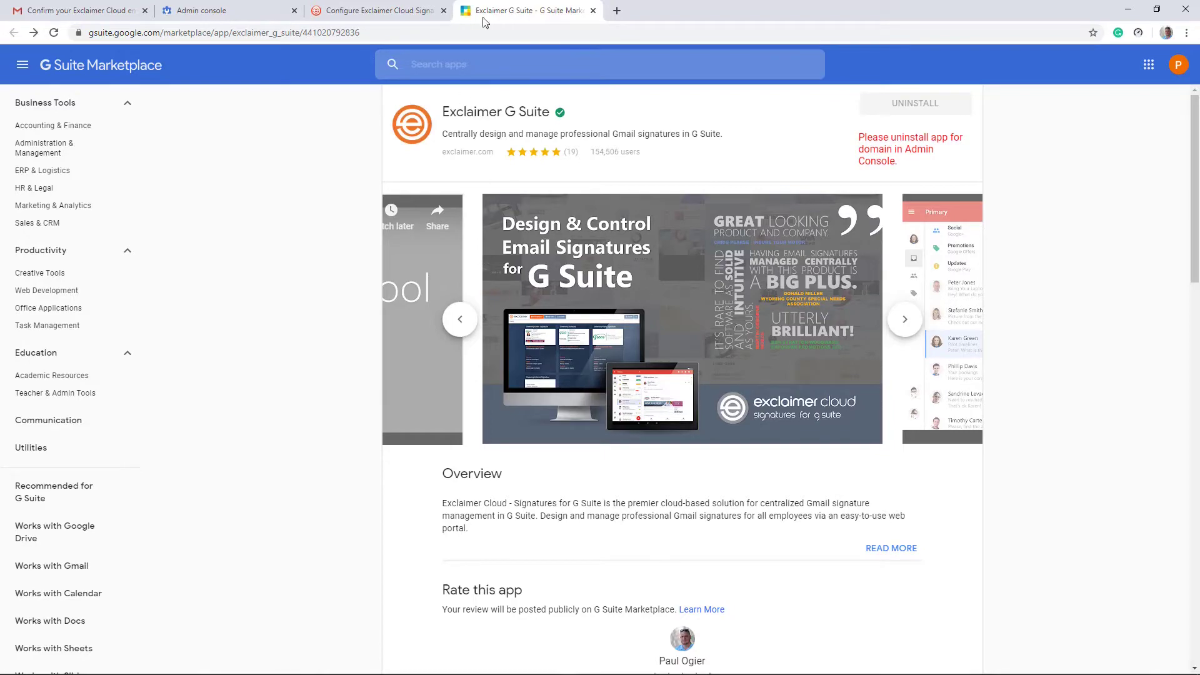
Step: Close the Marketplace tab and advance Exclaimer Cloud setup to G Suite Mail Routing
click(593, 10)
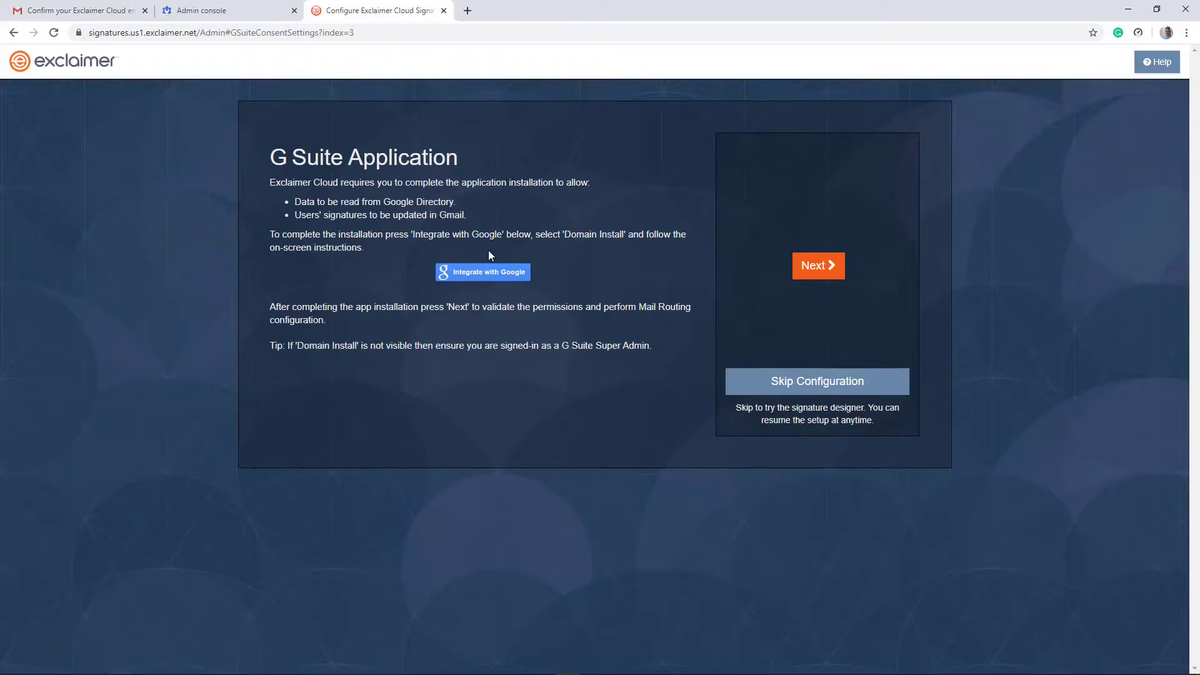
click(821, 266)
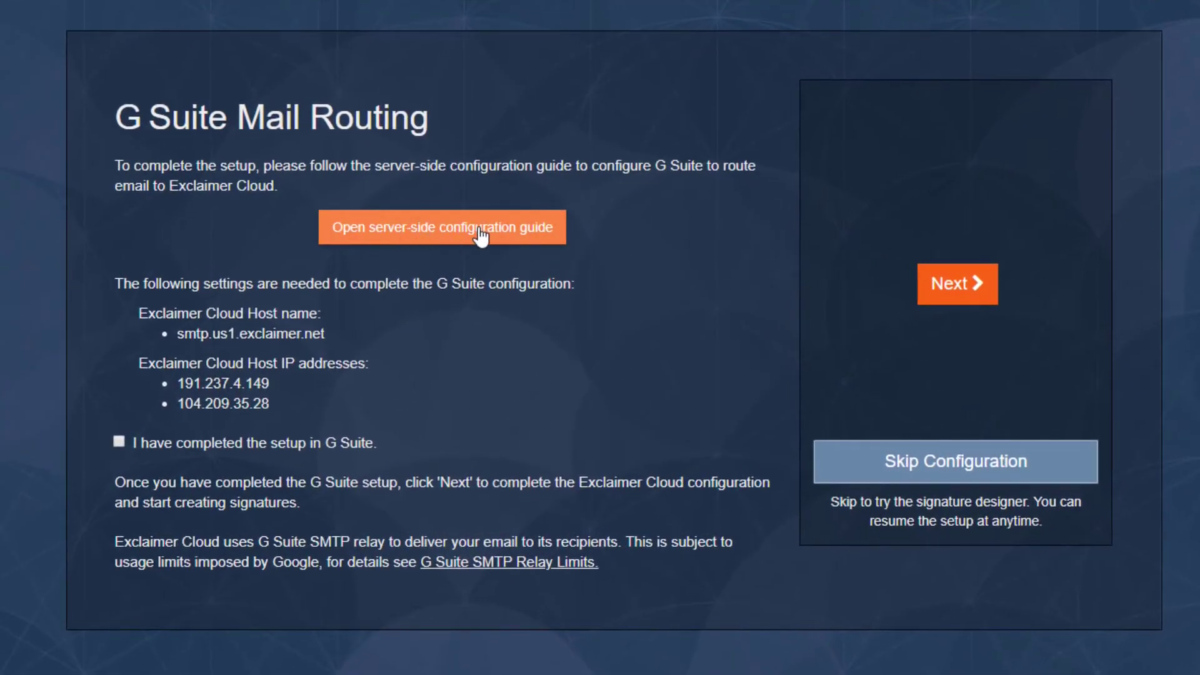
Step: Open the server-side configuration guide and scroll down to its content compliance steps
click(480, 236)
scroll(627, 233, down, 5)
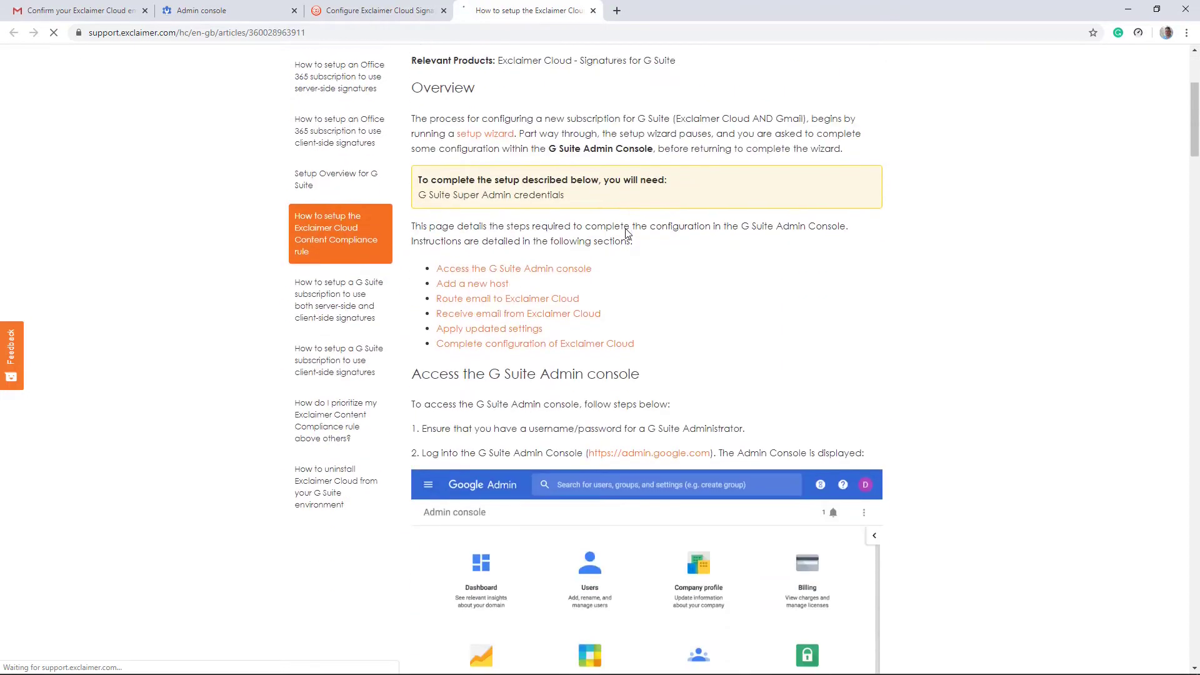
scroll(627, 232, down, 9)
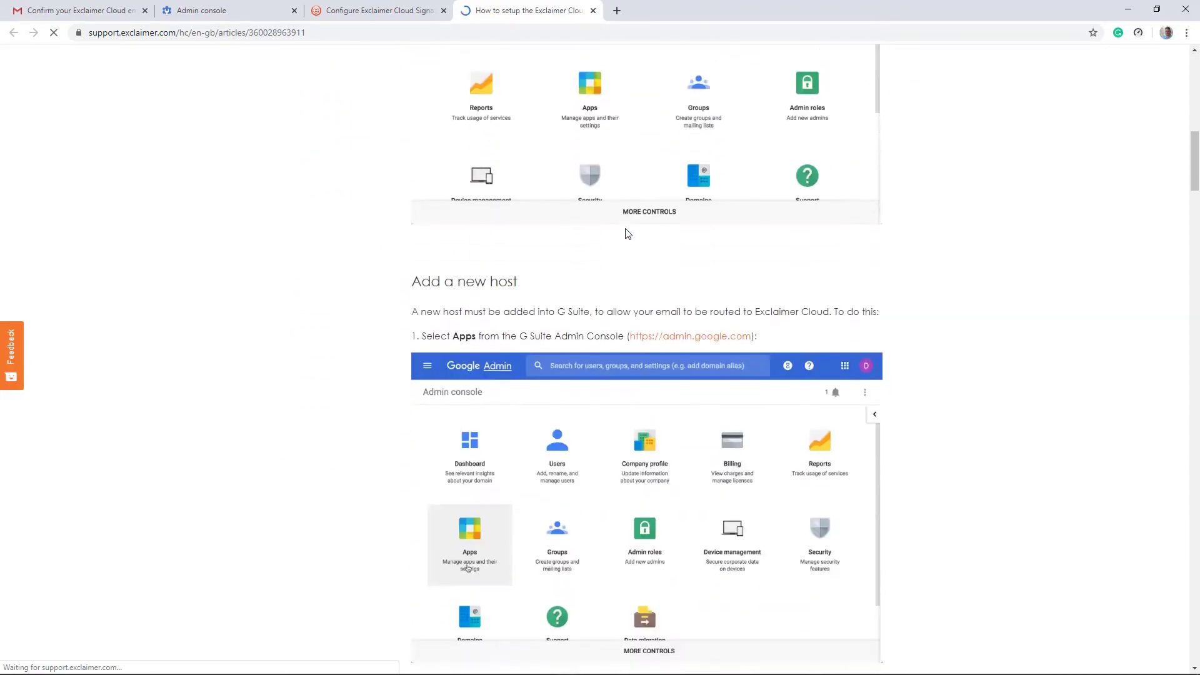
scroll(627, 233, down, 19)
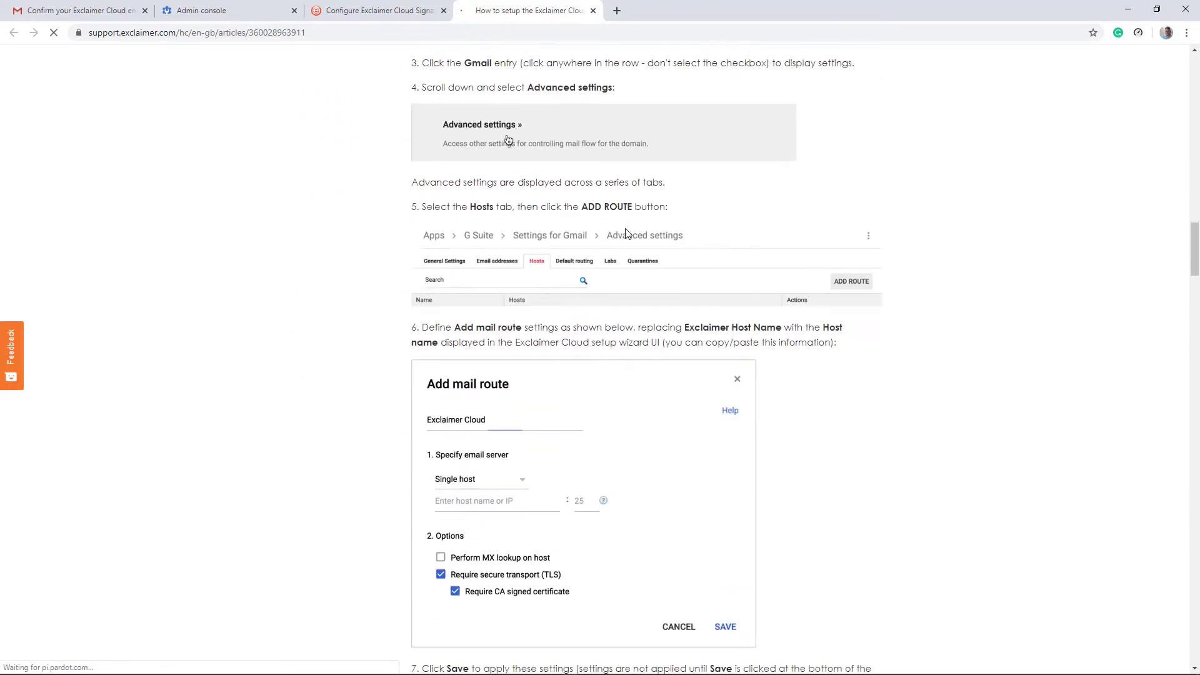
scroll(627, 234, down, 20)
scroll(628, 233, down, 3)
scroll(628, 233, down, 9)
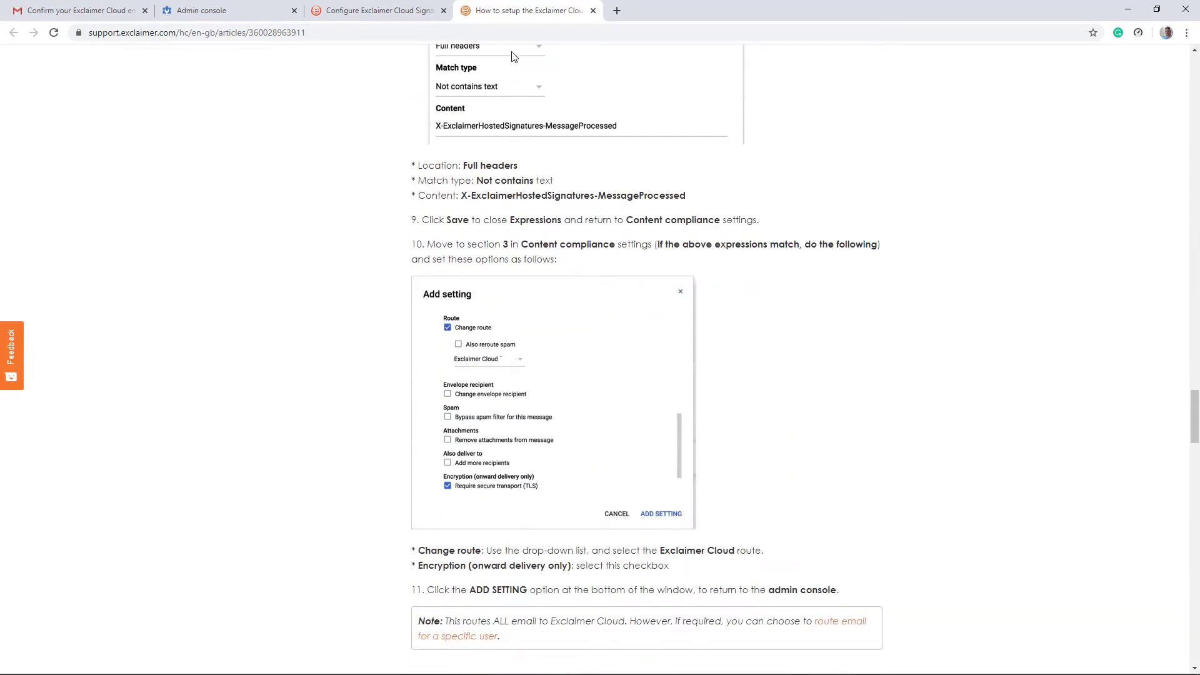
Step: Return to the Mail Routing step and highlight the host name smtp.us1.exclaimer.net
click(379, 10)
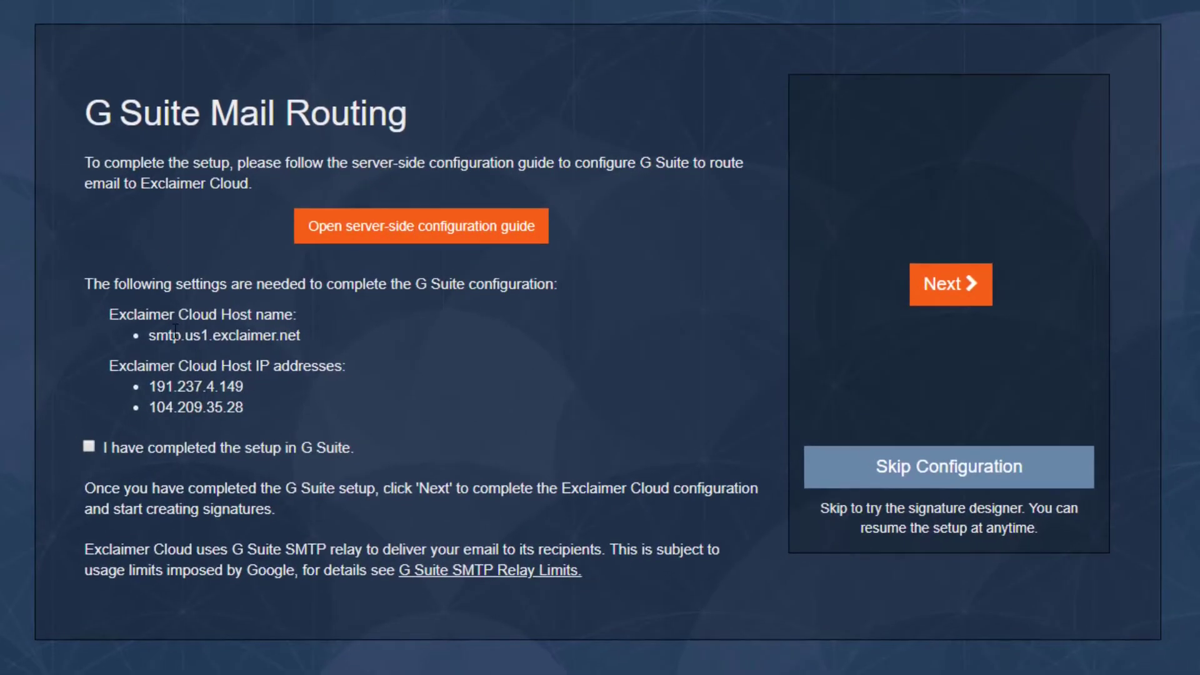
drag(126, 310, 275, 313)
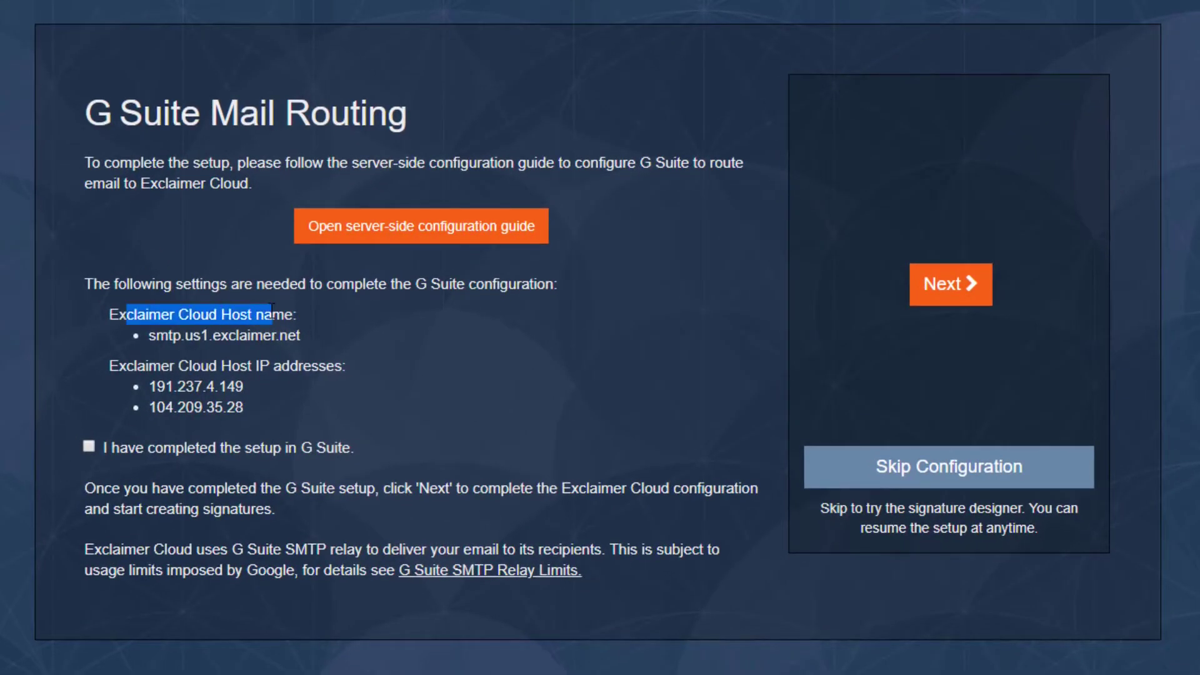
click(274, 313)
double_click(260, 331)
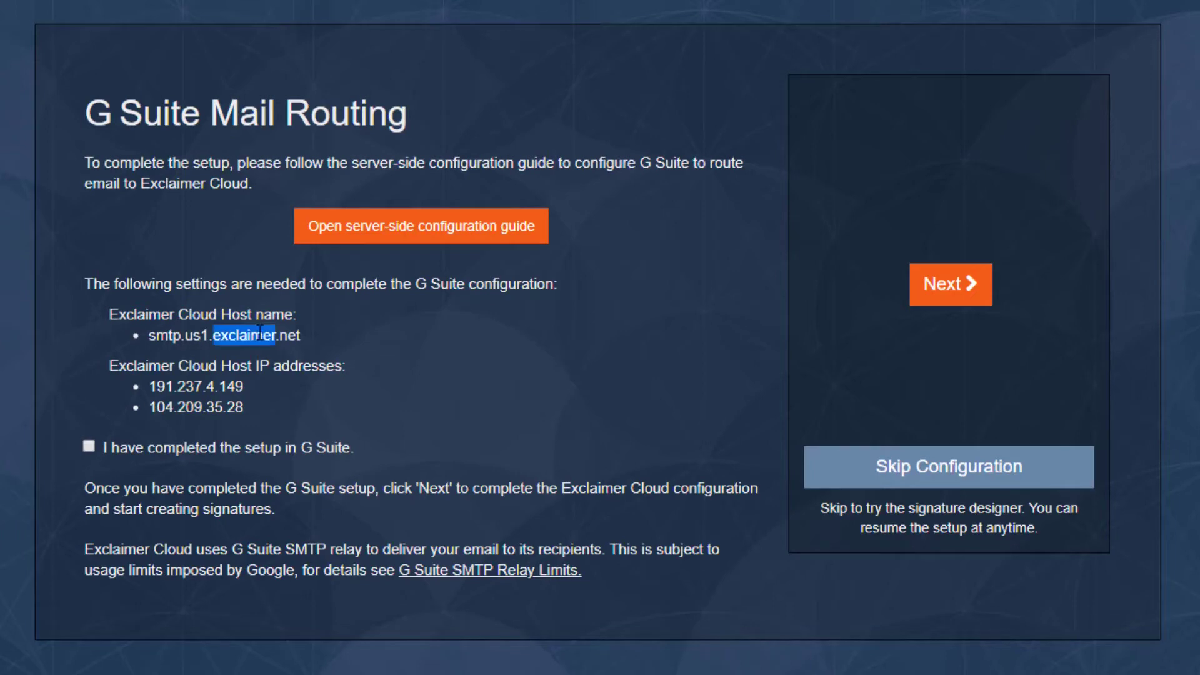
click(260, 331)
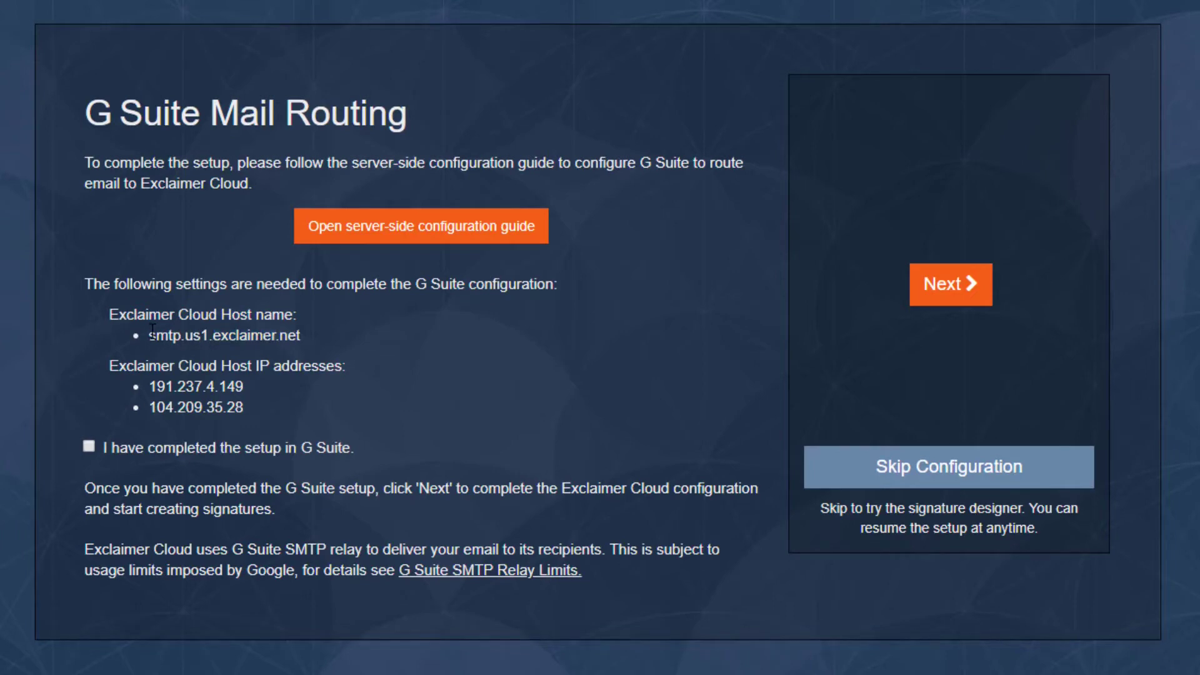
drag(151, 331, 303, 338)
click(290, 335)
Step: Highlight the IP addresses heading and the two routing IP addresses
drag(145, 366, 302, 364)
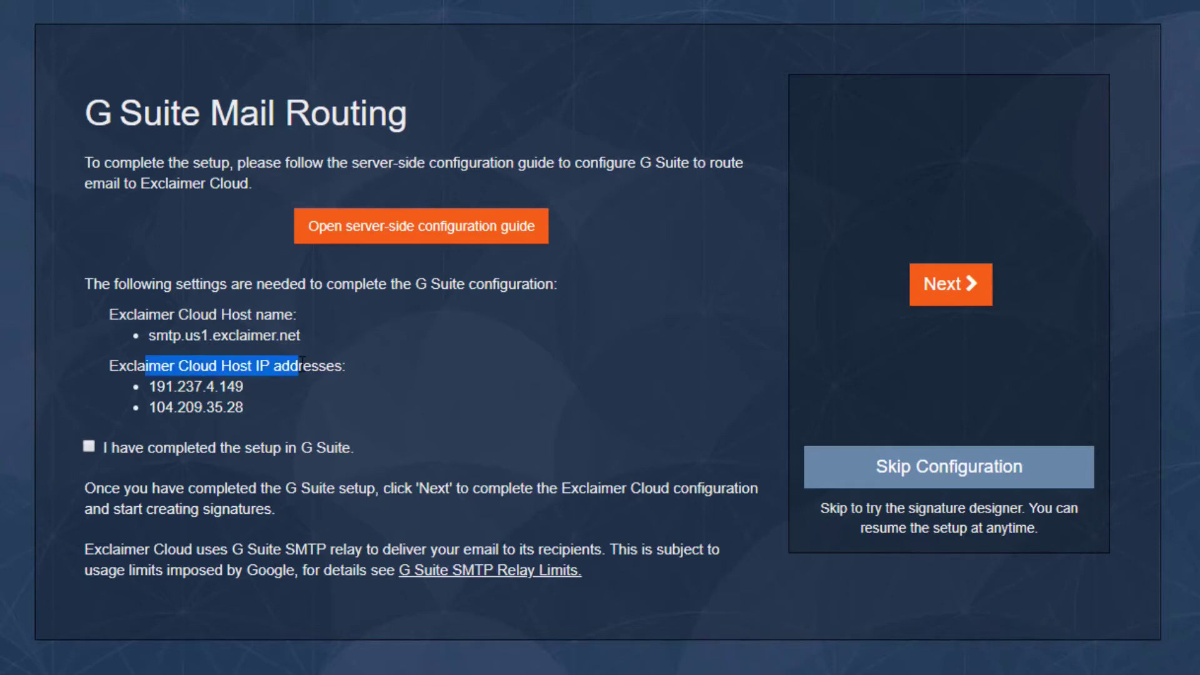
click(232, 389)
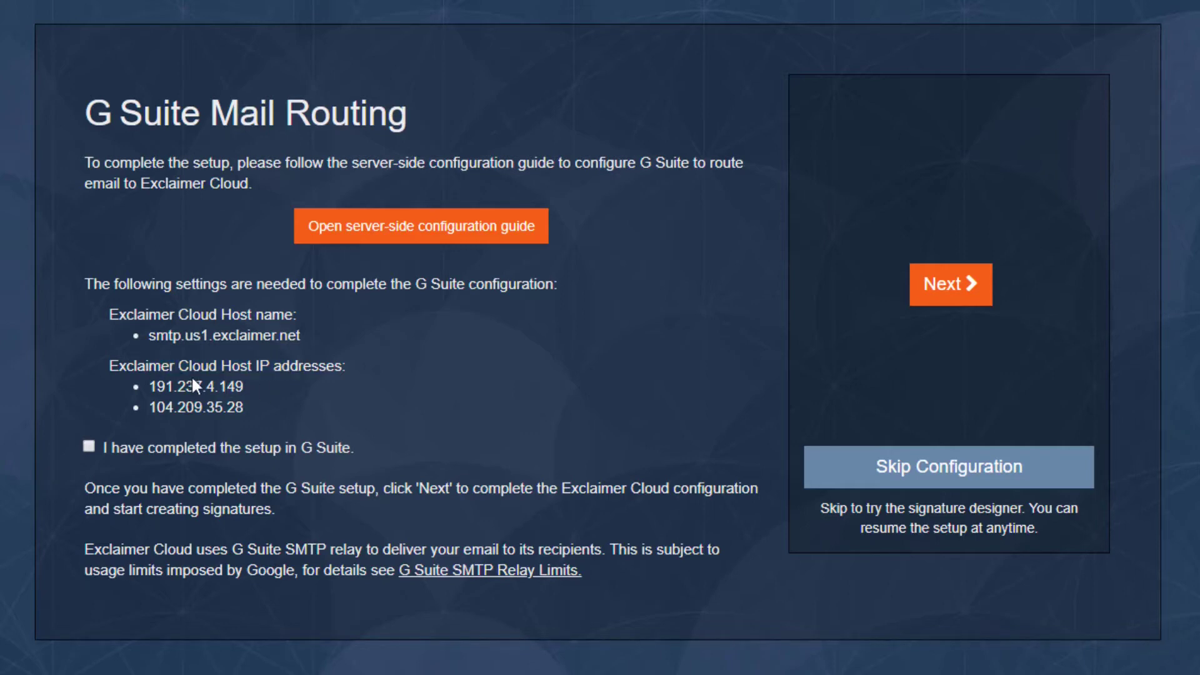
drag(250, 386, 152, 389)
click(223, 389)
drag(248, 409, 156, 397)
click(156, 396)
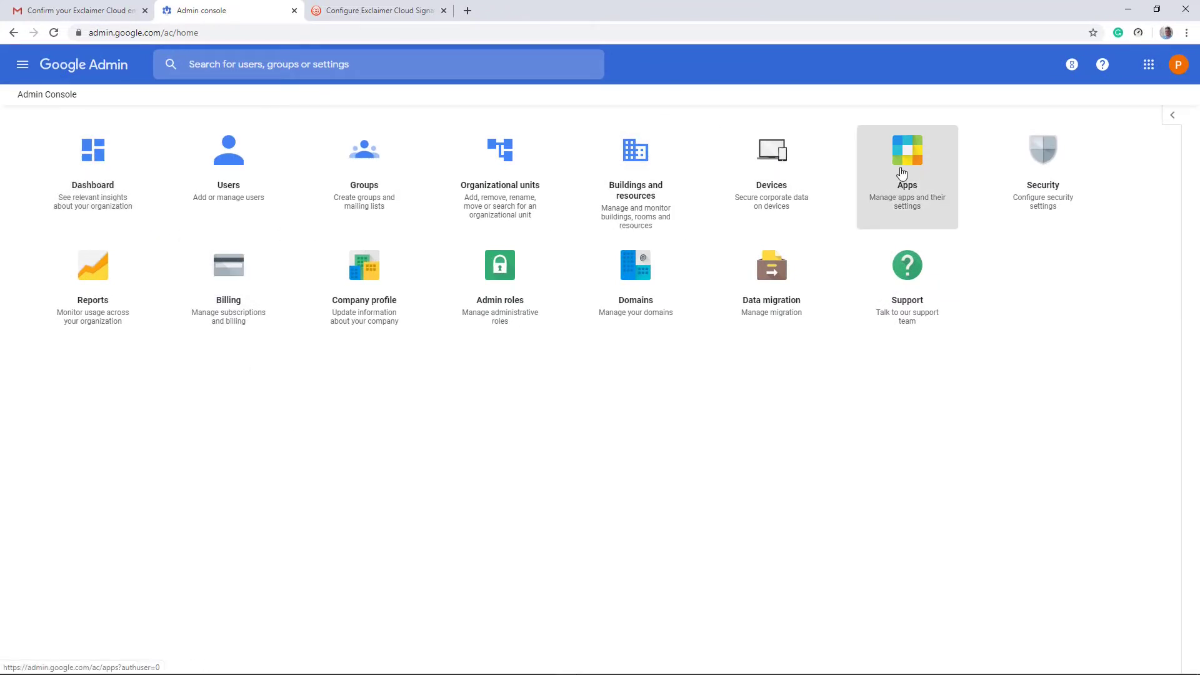
Step: Navigate to Apps > G Suite > Gmail and scroll down its settings list
click(902, 174)
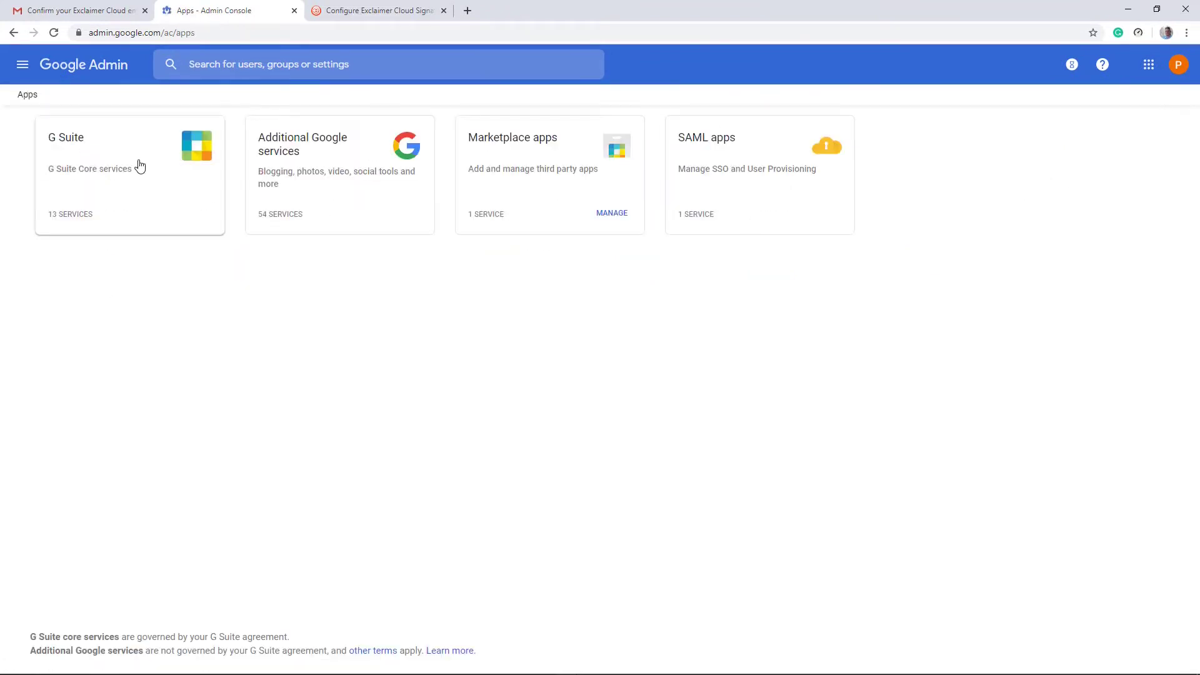
click(140, 166)
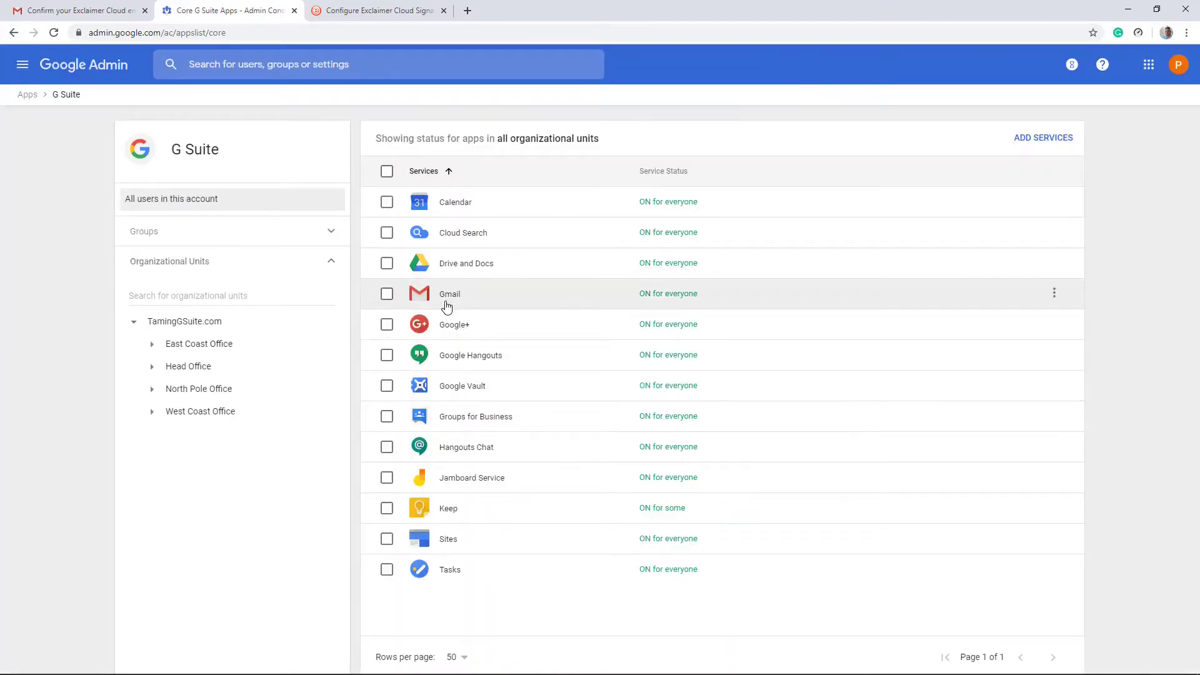
click(450, 294)
scroll(837, 335, down, 4)
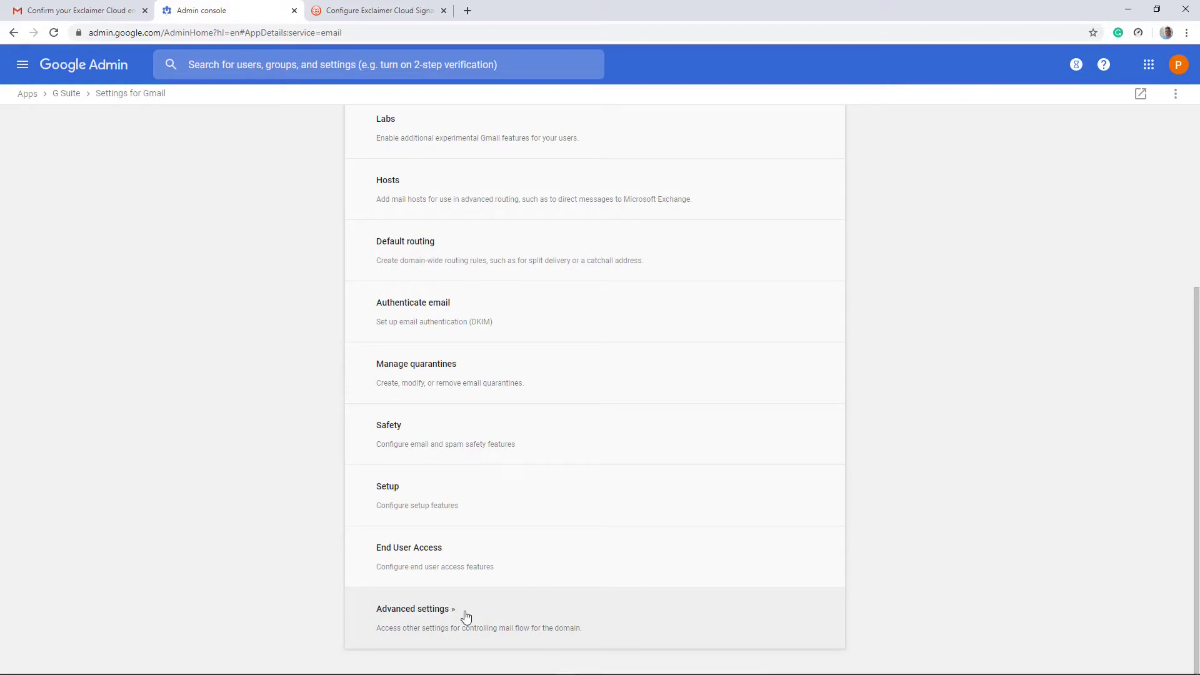
Step: Delete the New SMTP Server entry from the Hosts tab of Gmail's advanced settings
click(465, 617)
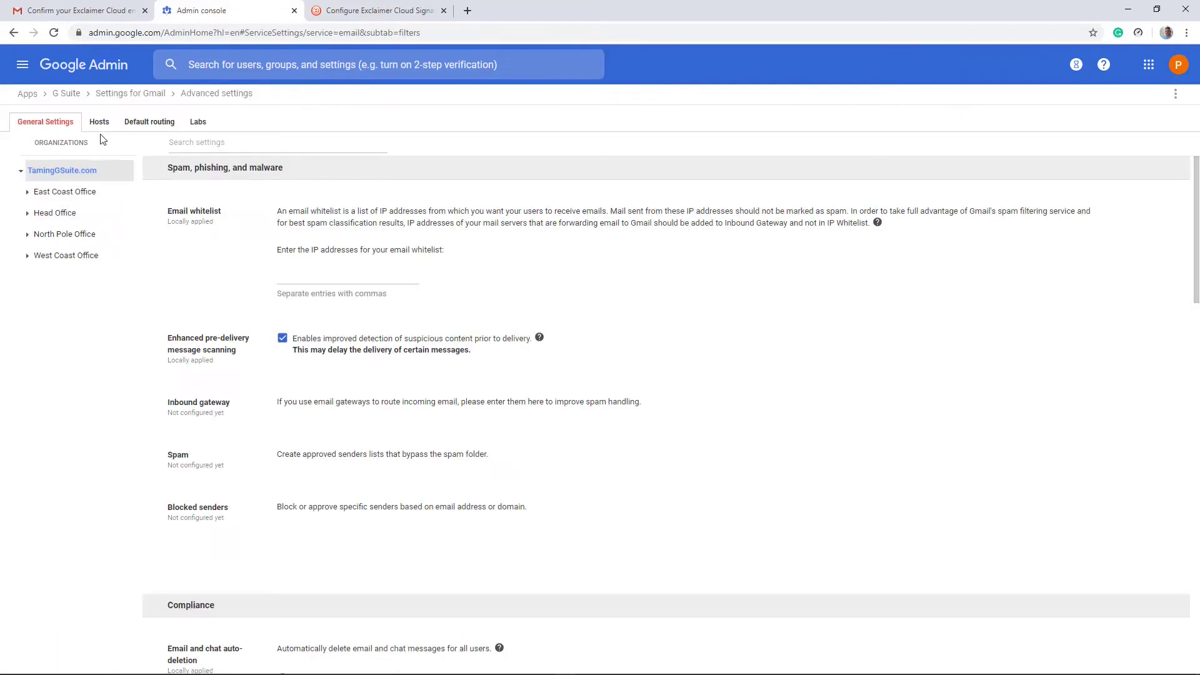
click(106, 124)
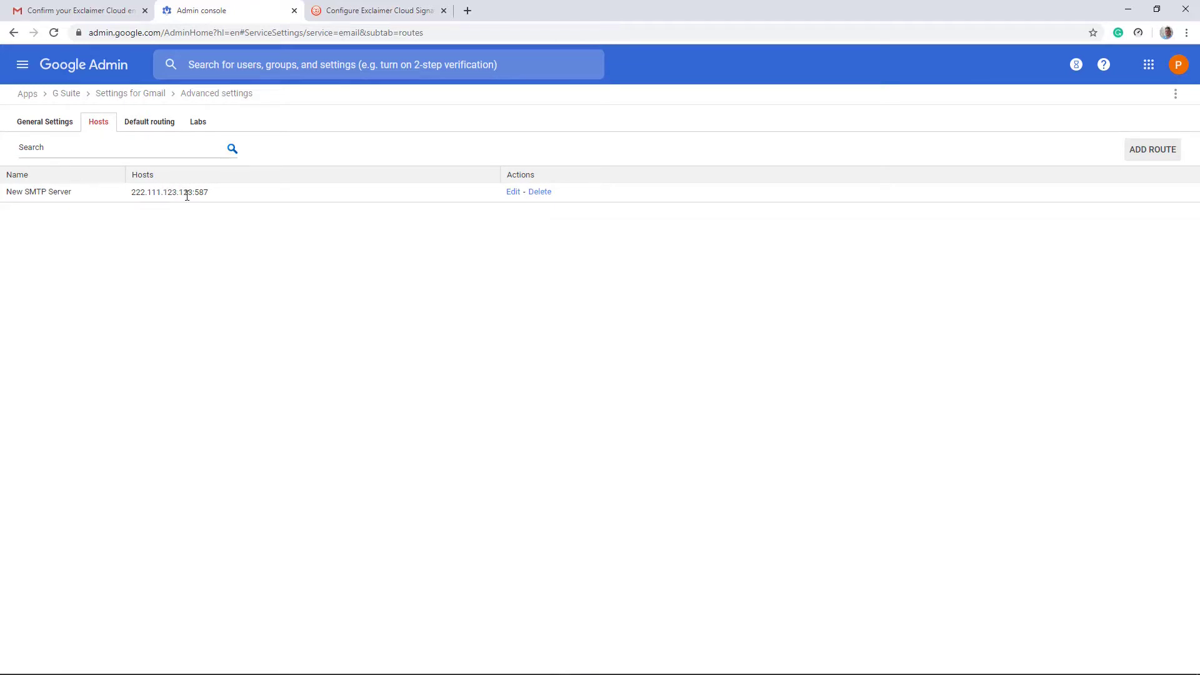
click(541, 192)
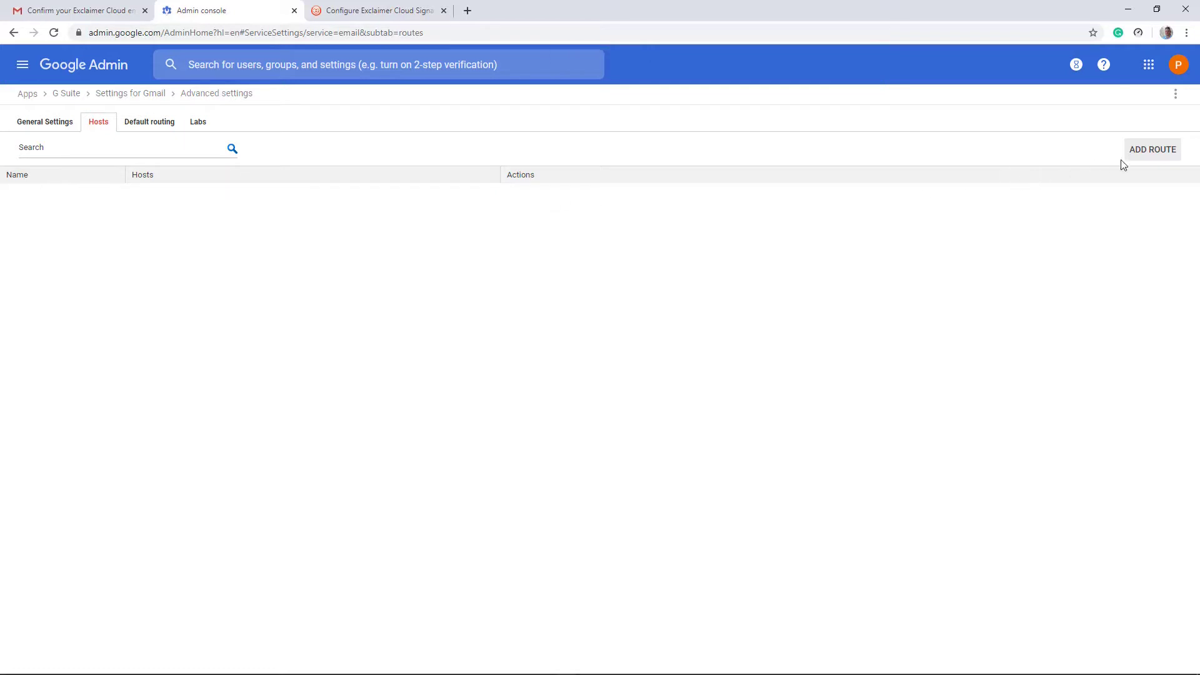
Step: Add a mail route named 'Exclaimer Cloud' and copy the smtp.us1.exclaimer.net host name from Exclaimer
click(1140, 158)
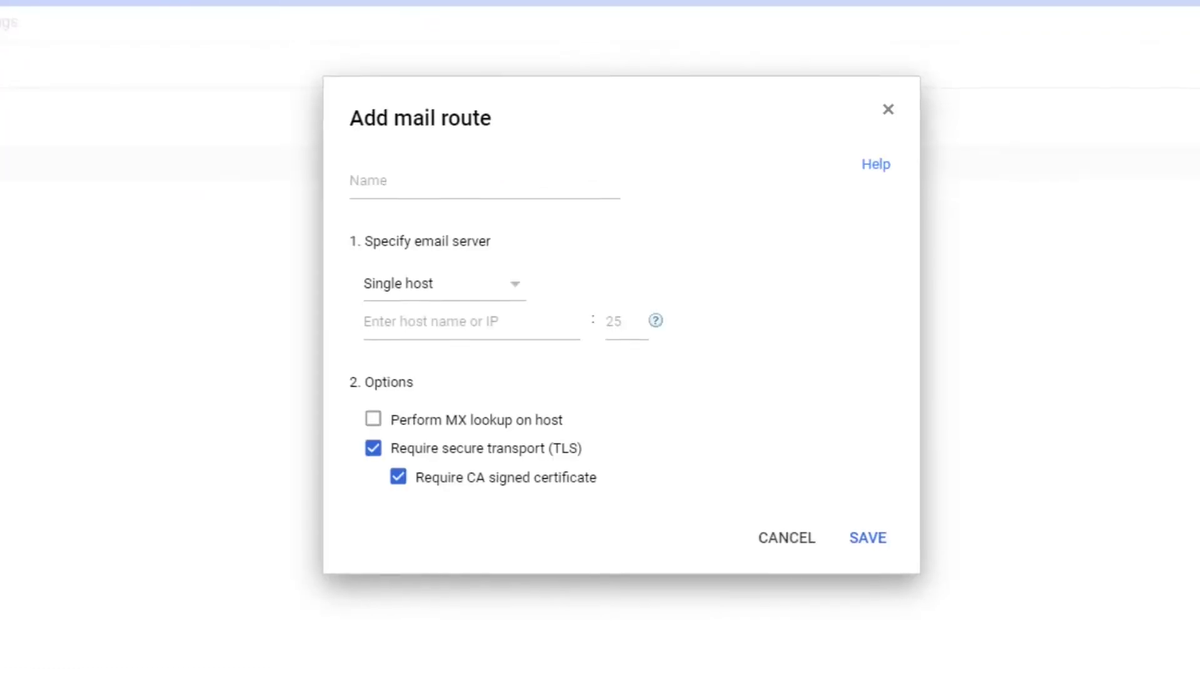
click(471, 191)
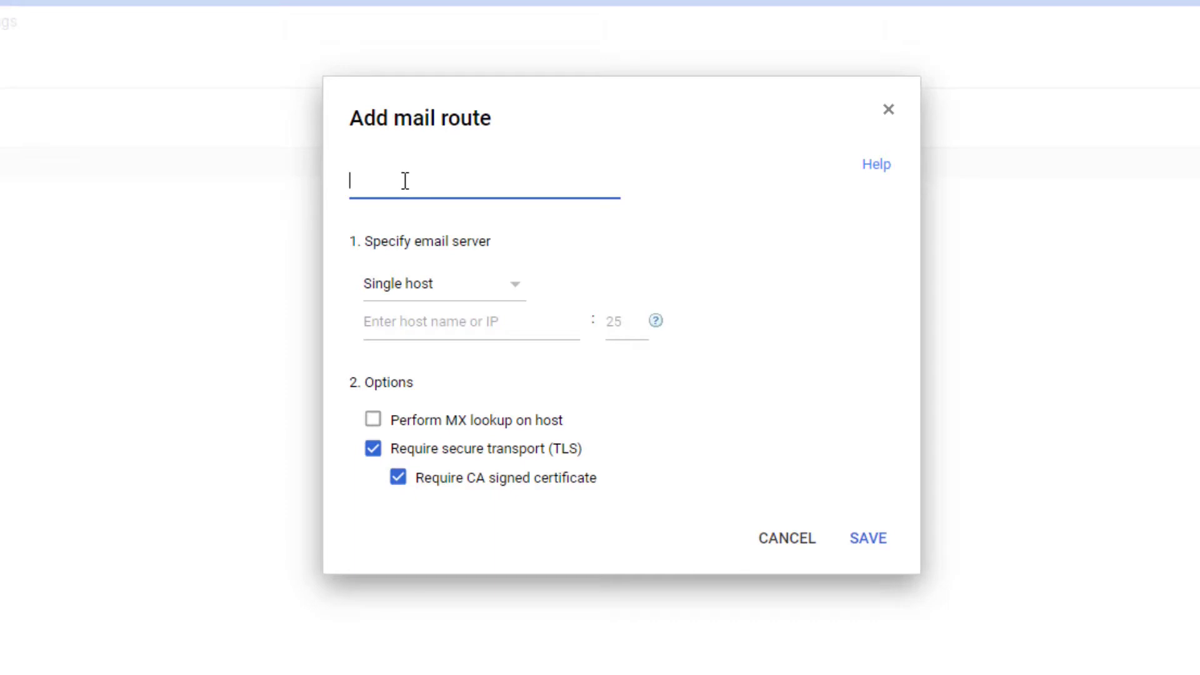
text(Exclaimer Cloud)
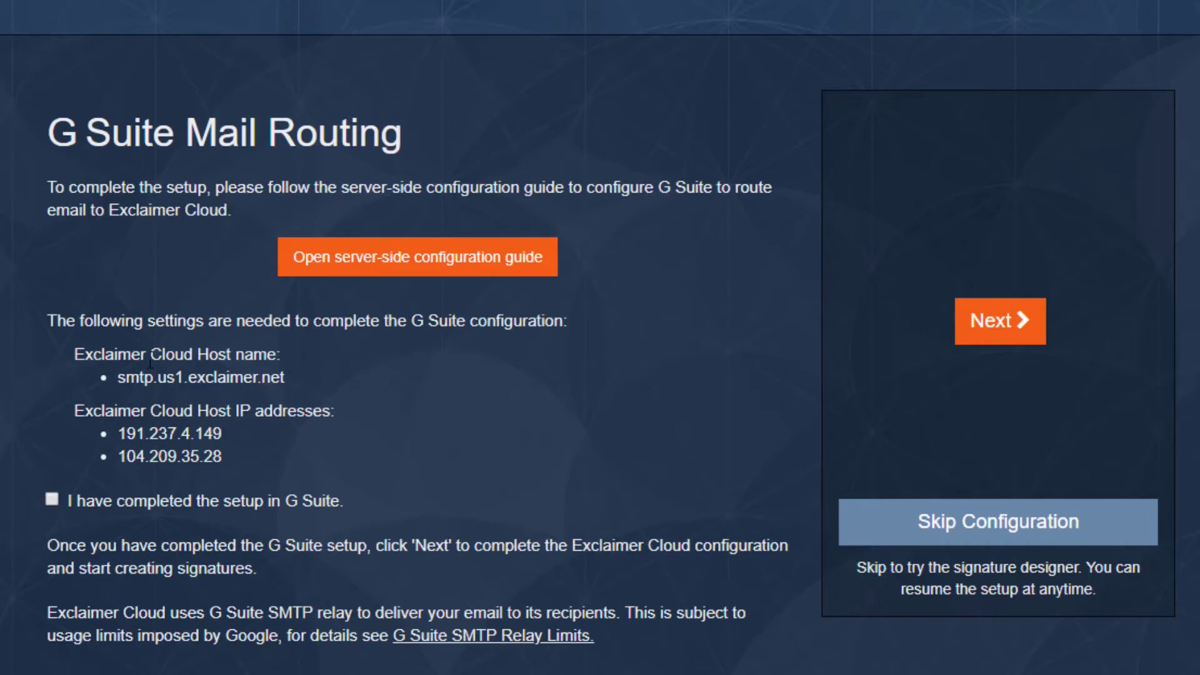
drag(295, 378, 117, 377)
key(ctrl+c)
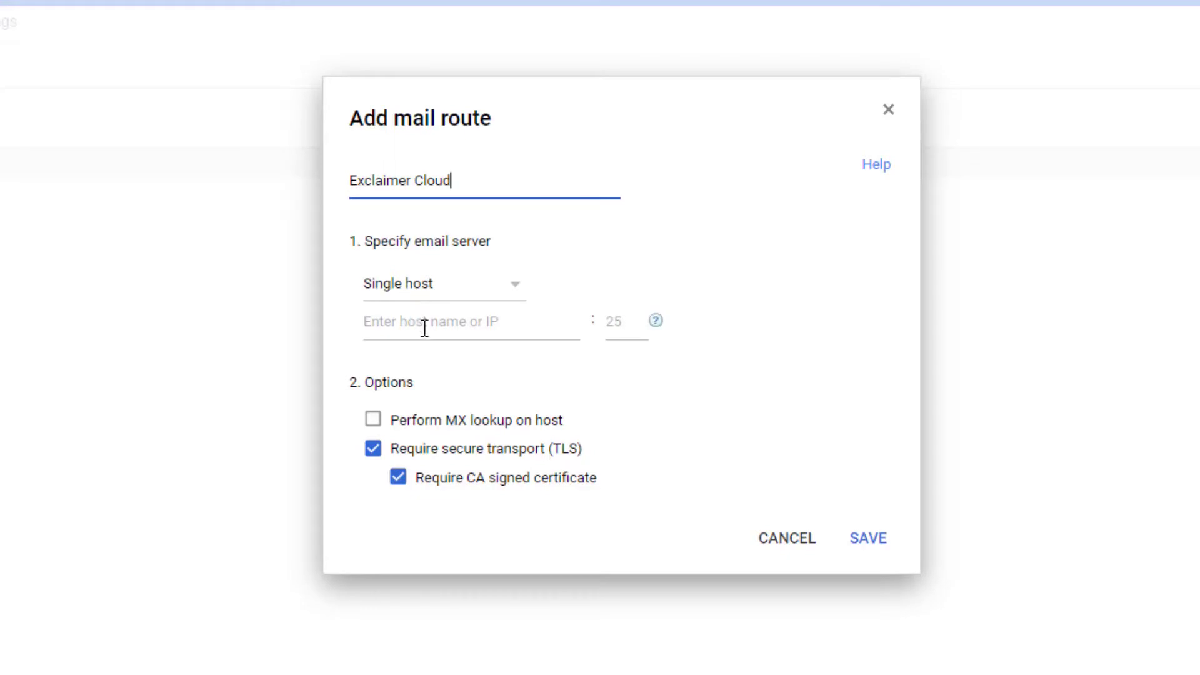
Step: Save the Exclaimer Cloud route with host smtp.us1.exclaimer.net and port 25
click(425, 328)
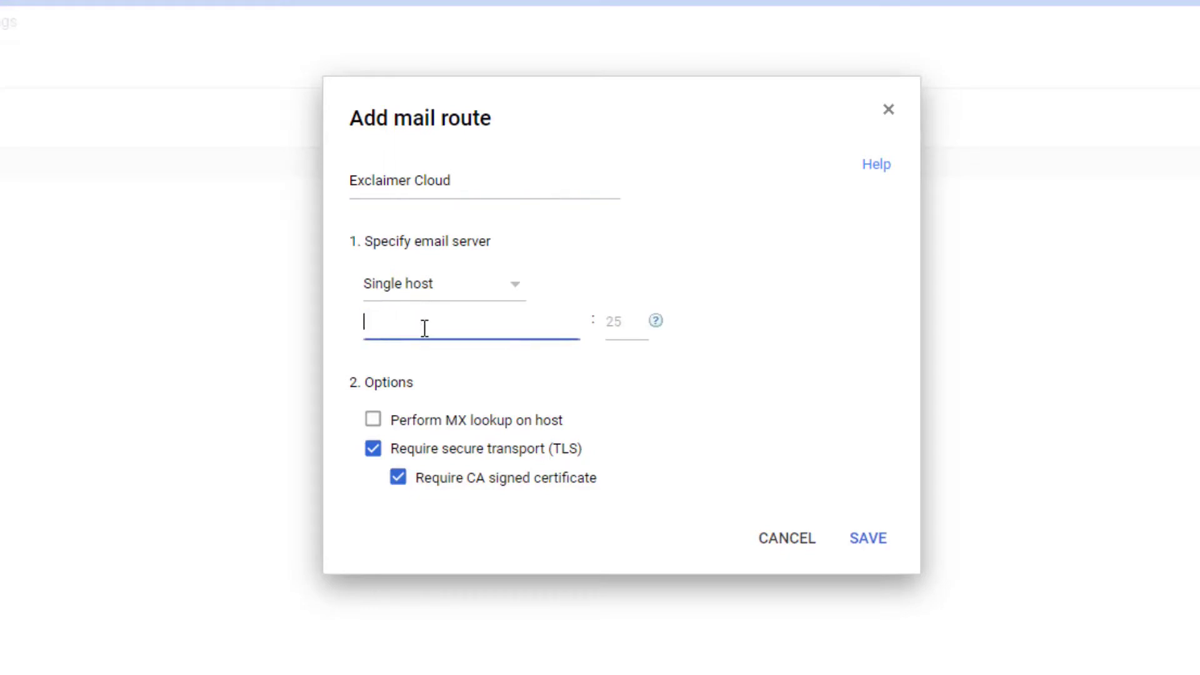
key(ctrl+v)
click(613, 321)
text(25)
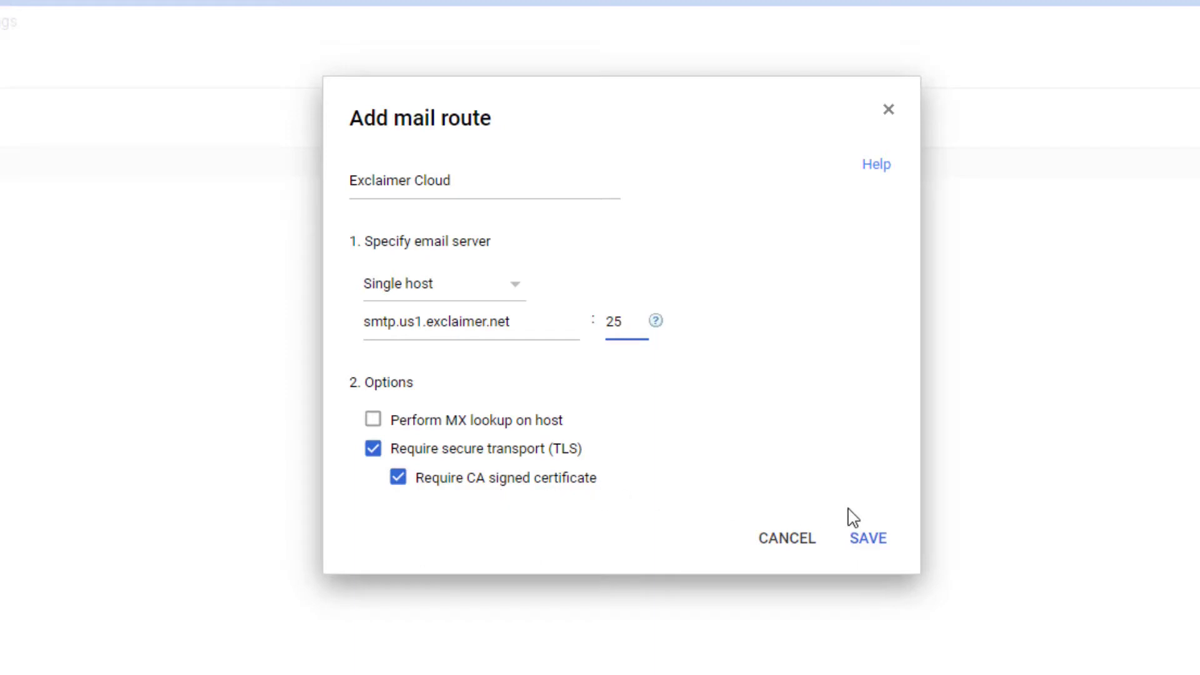
click(870, 539)
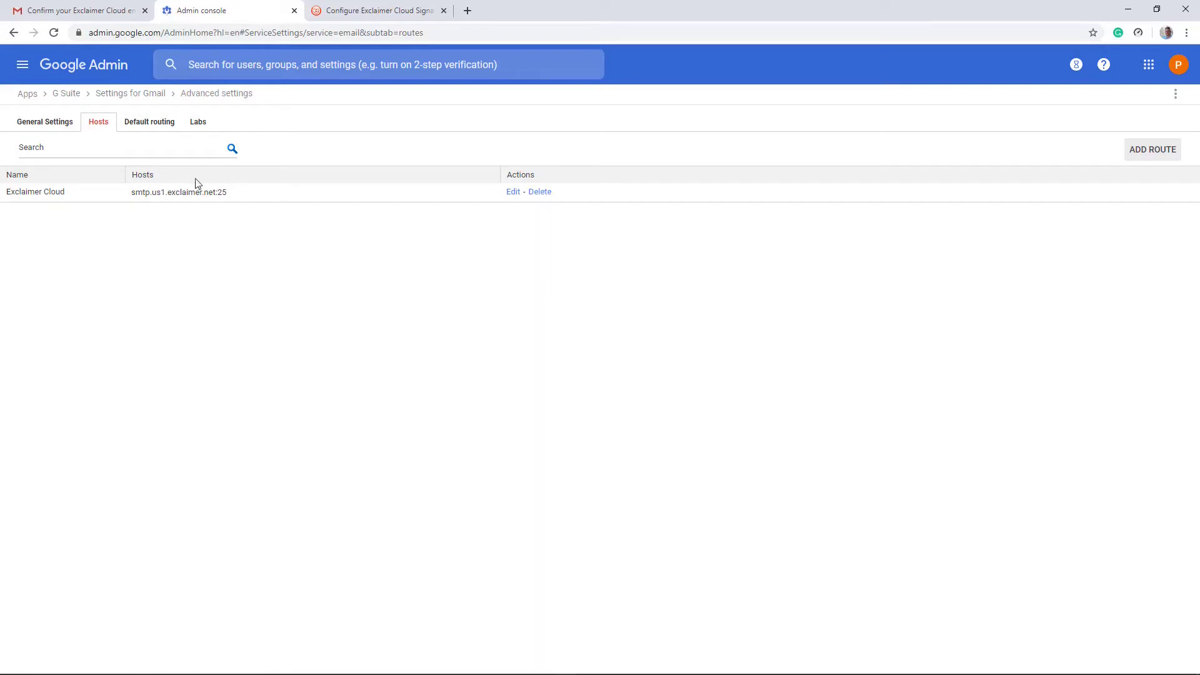
click(48, 127)
Step: Add a Content compliance setting with the description 'Routing Email to Exclaimer Cloud'
scroll(558, 264, down, 6)
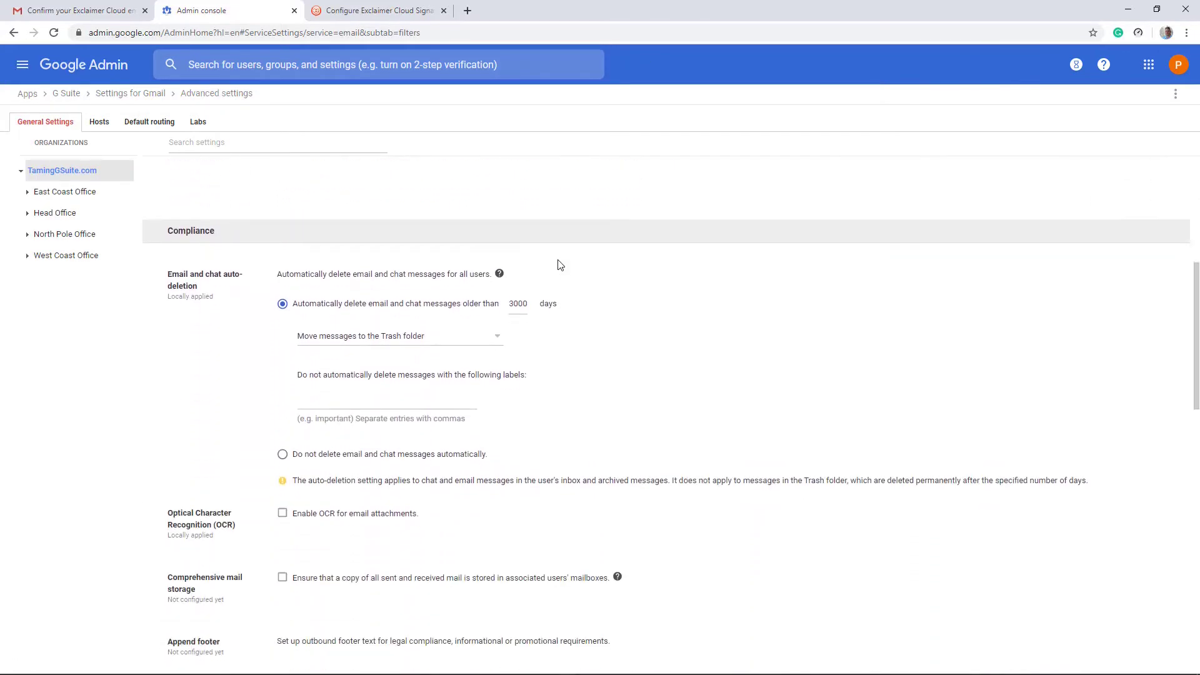
scroll(139, 247, down, 3)
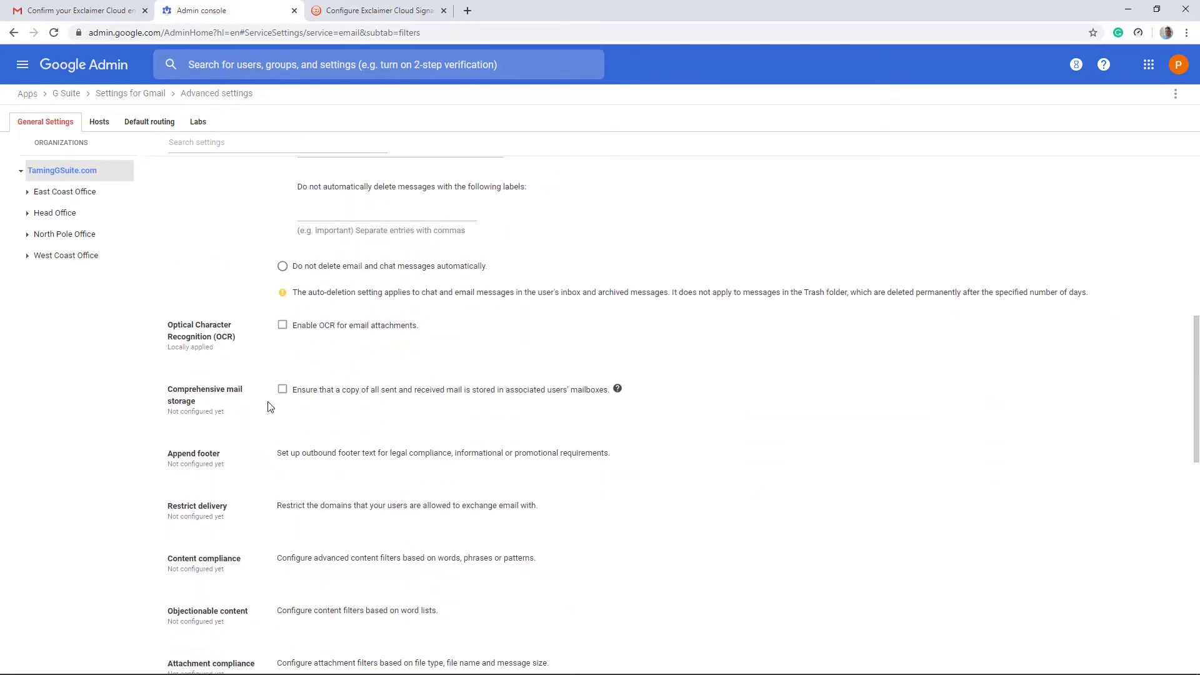
scroll(300, 394, down, 1)
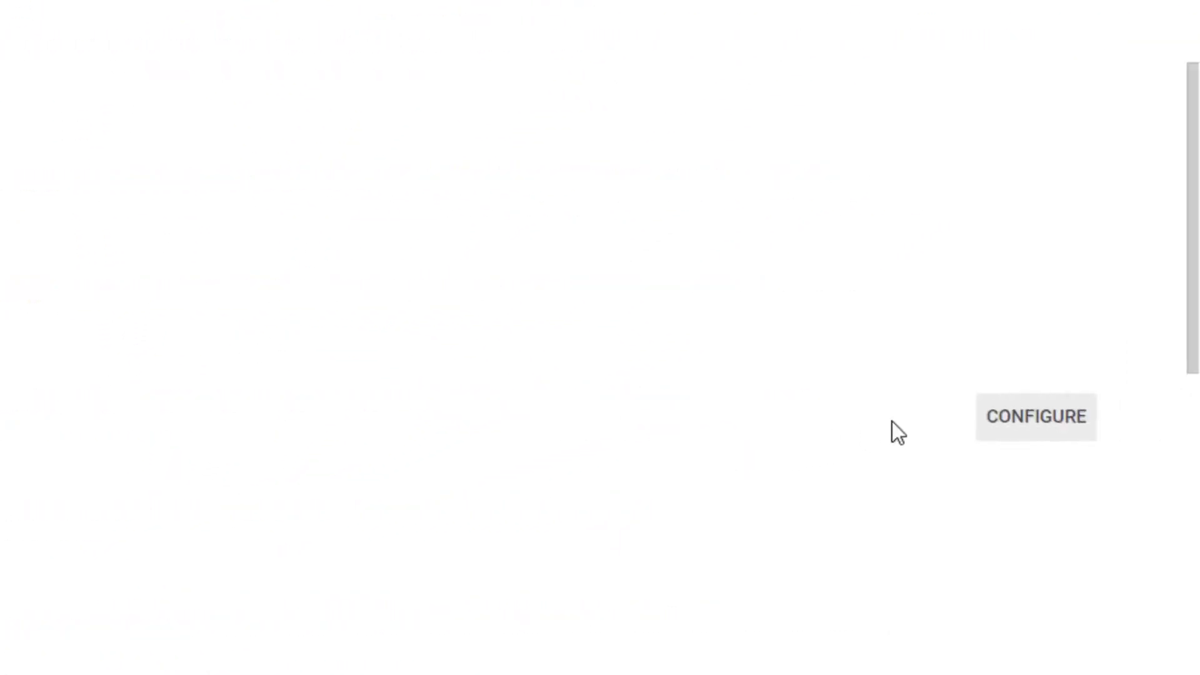
click(1031, 423)
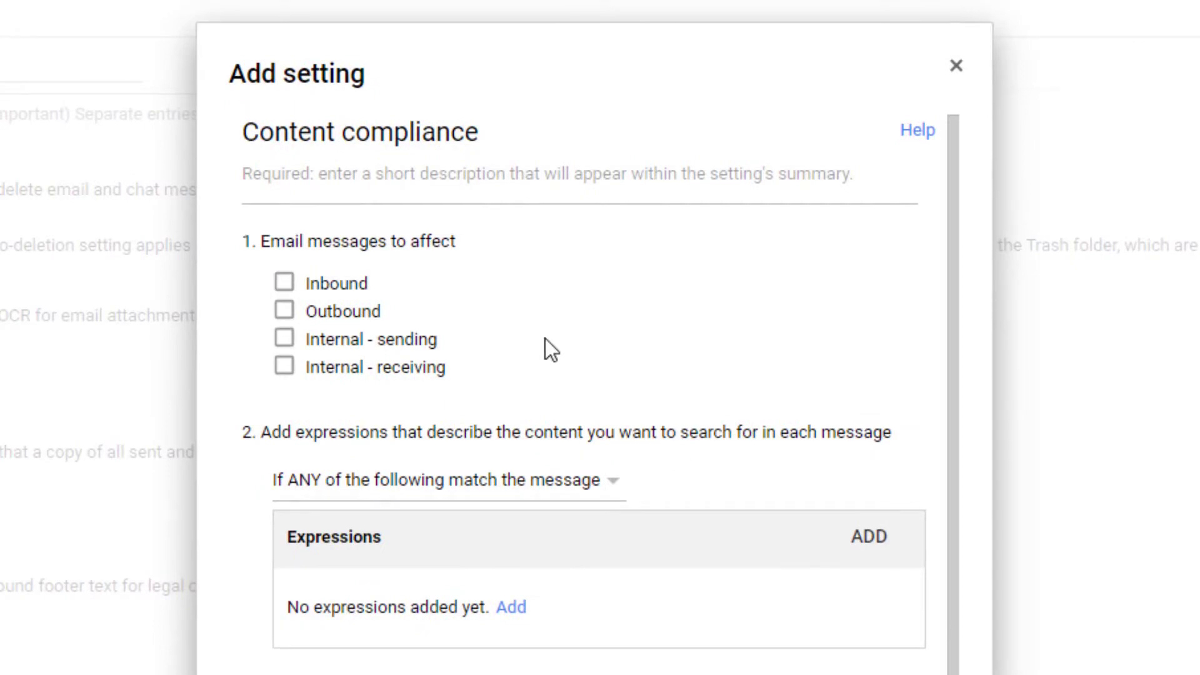
click(476, 177)
text(Routing Email to Exclaimer Cloud)
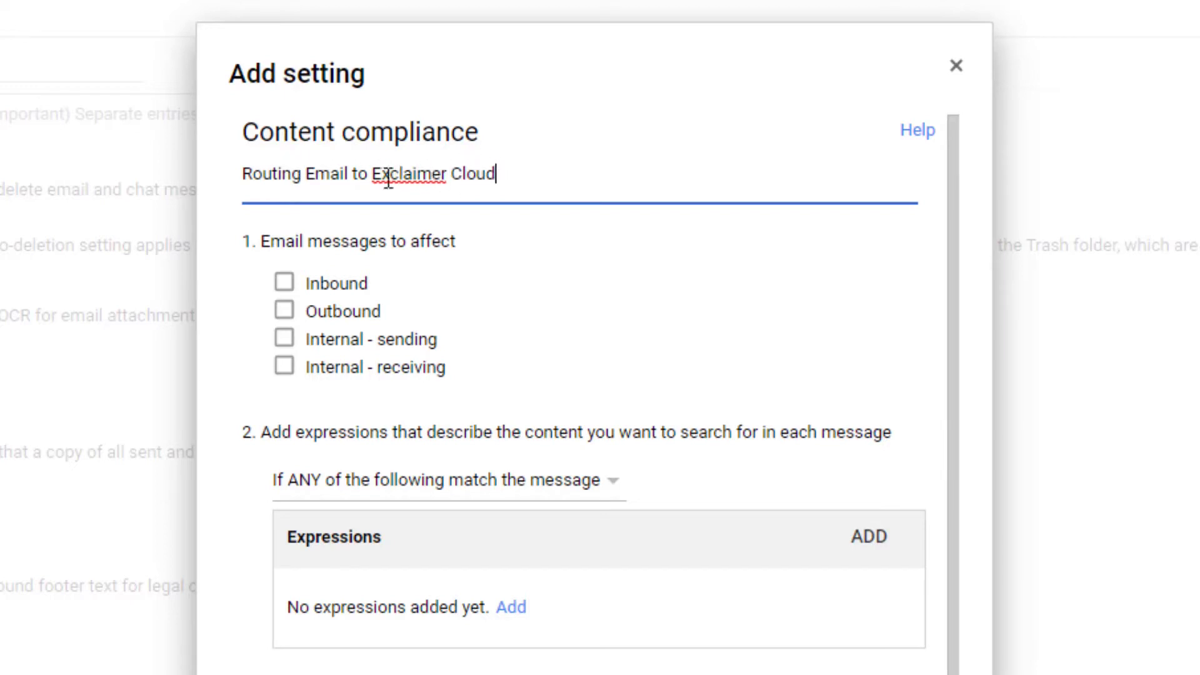
drag(370, 175, 549, 181)
click(551, 182)
Step: Apply the rule to Outbound and Internal - sending messages
click(287, 311)
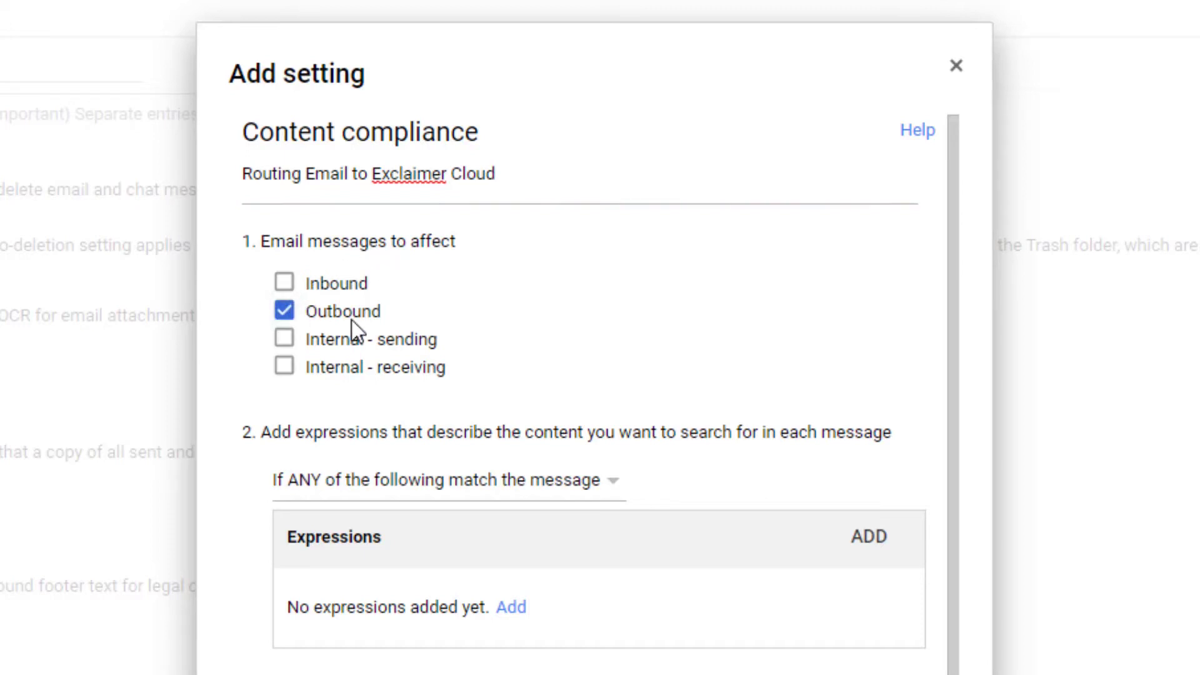
click(286, 344)
scroll(596, 344, down, 2)
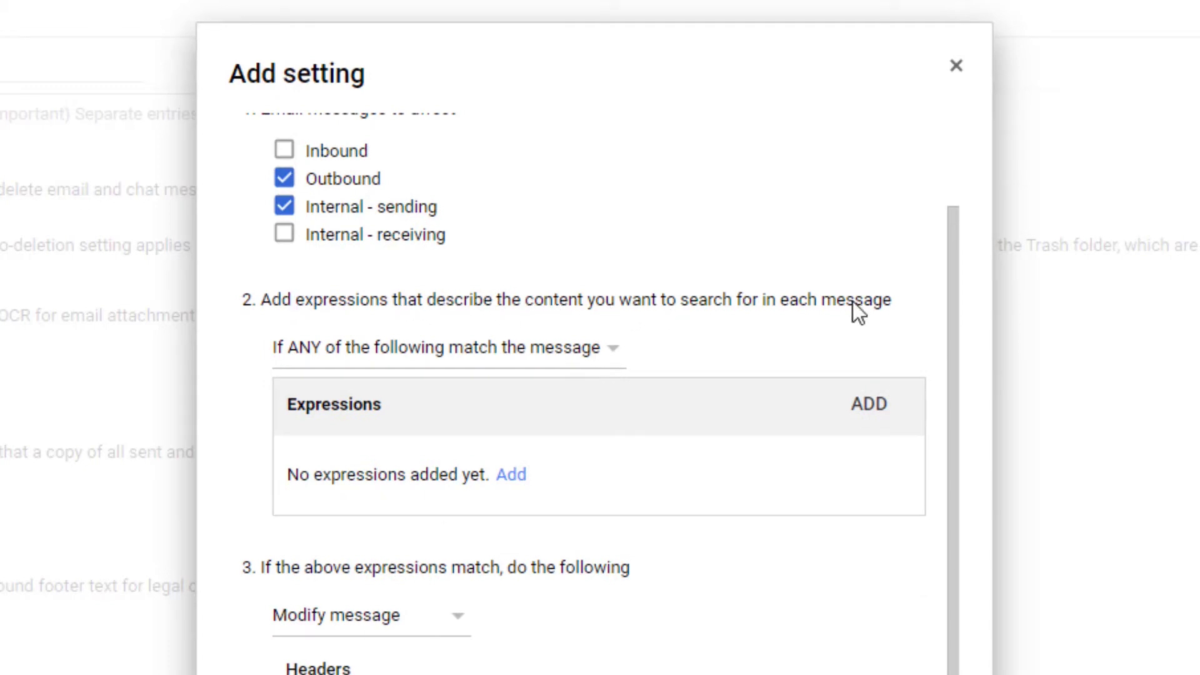
Step: Add an Advanced content match expression: Full headers, Not contains text 'X-ExclaimerHostedSignatures-MessageProcessed'
click(514, 477)
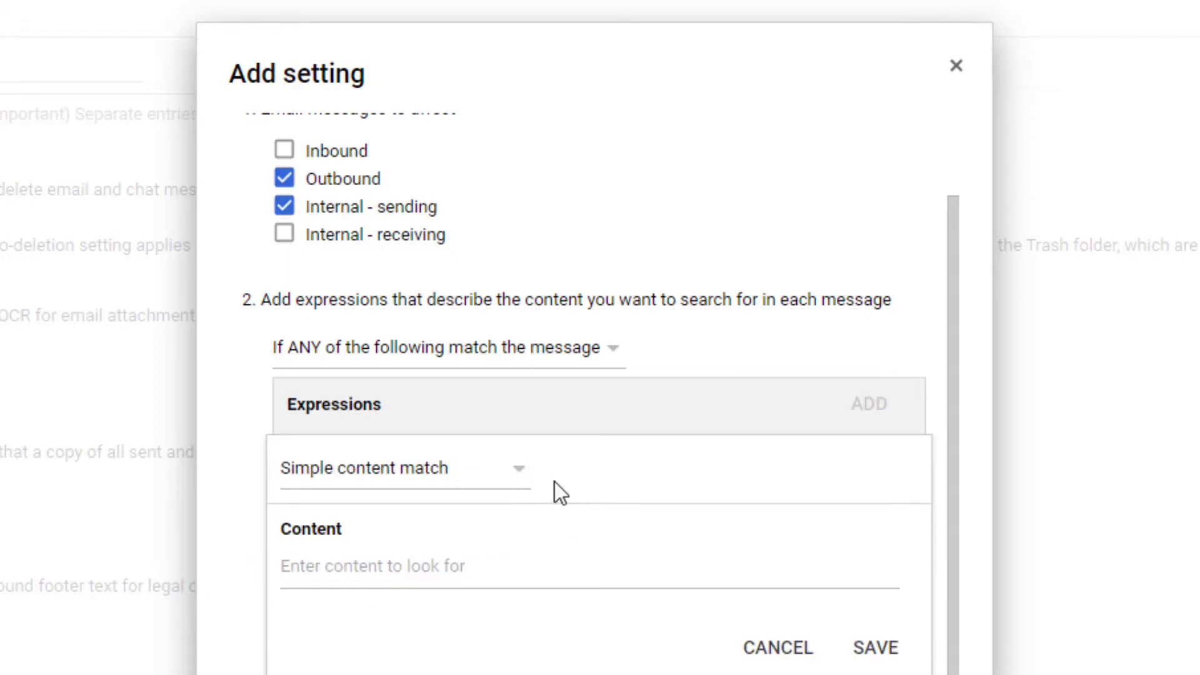
click(485, 470)
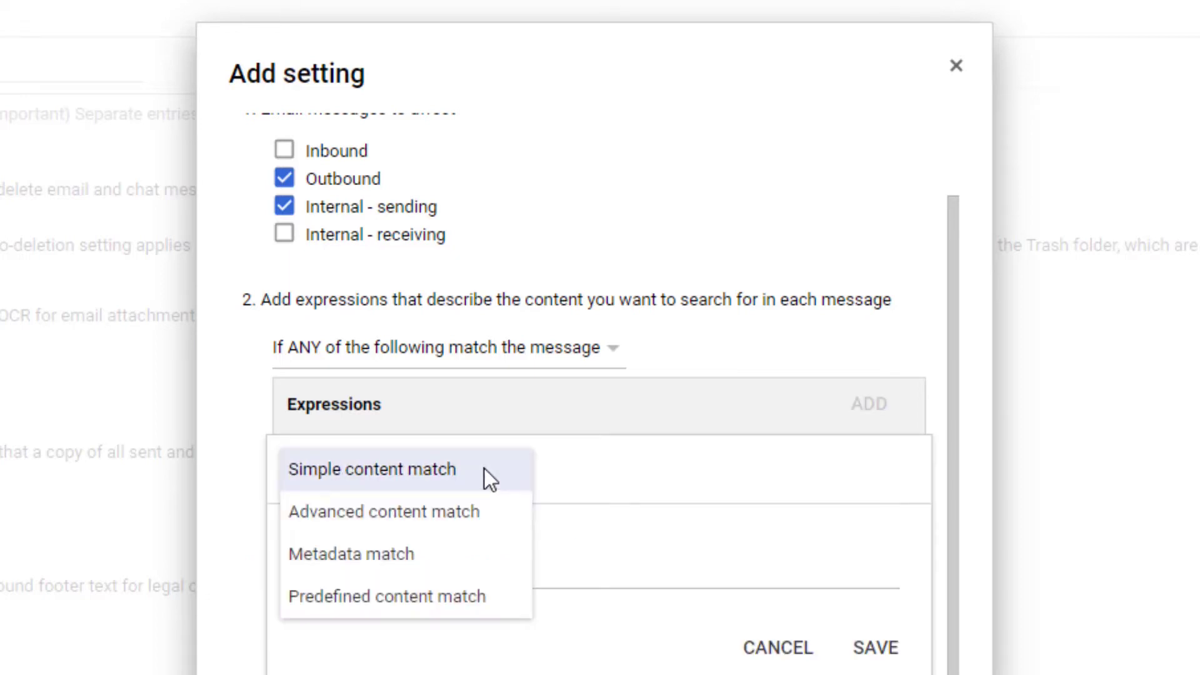
click(430, 515)
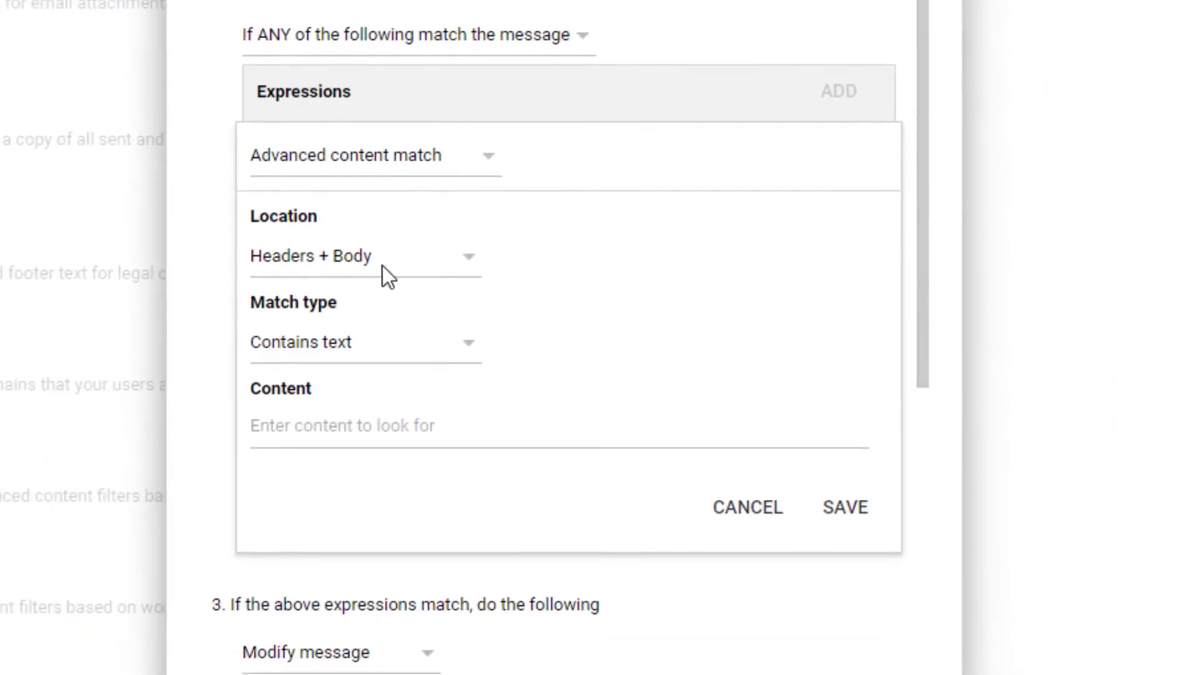
click(385, 253)
click(314, 302)
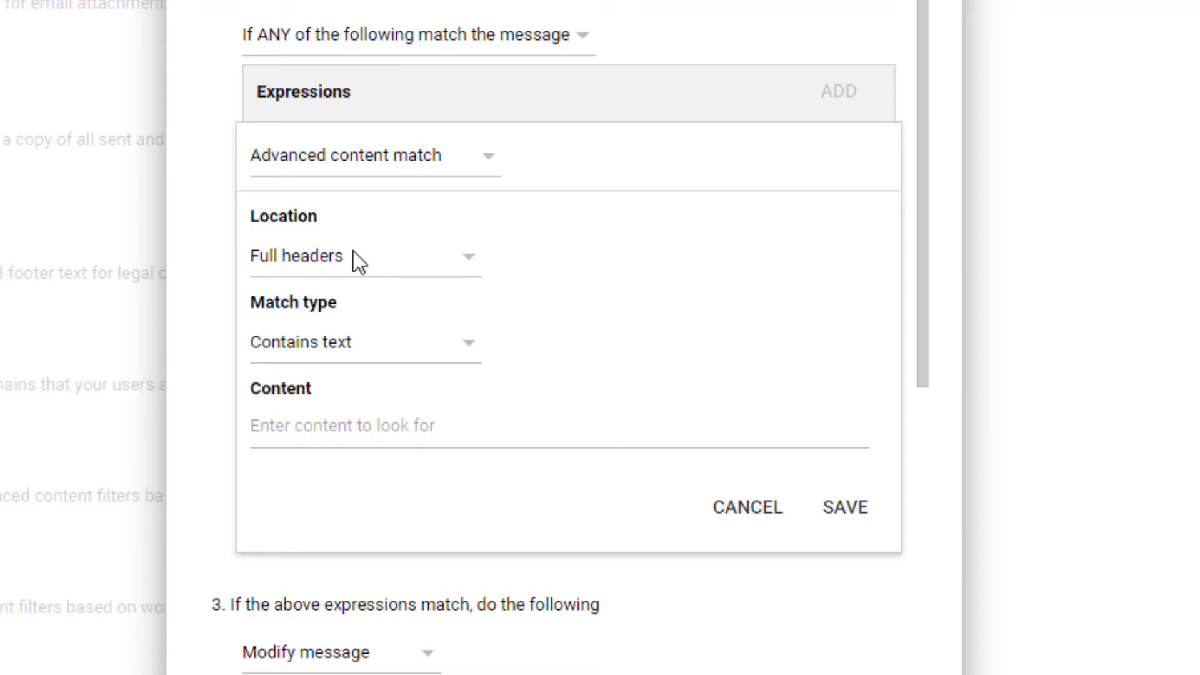
click(369, 345)
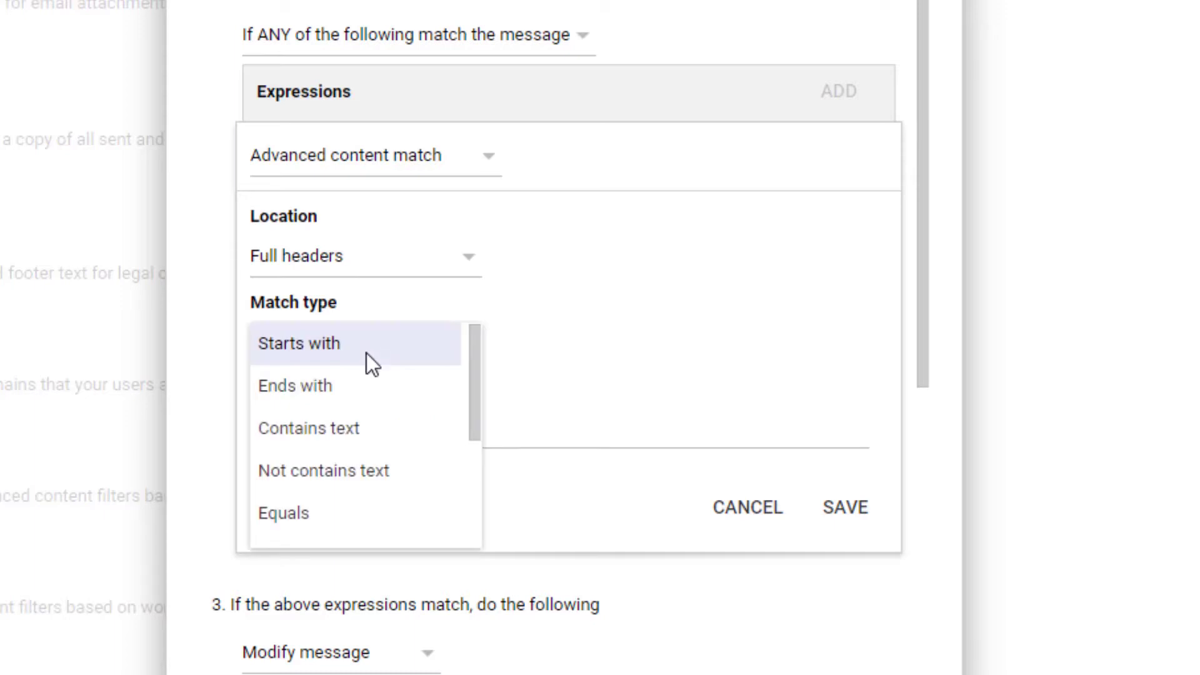
click(370, 468)
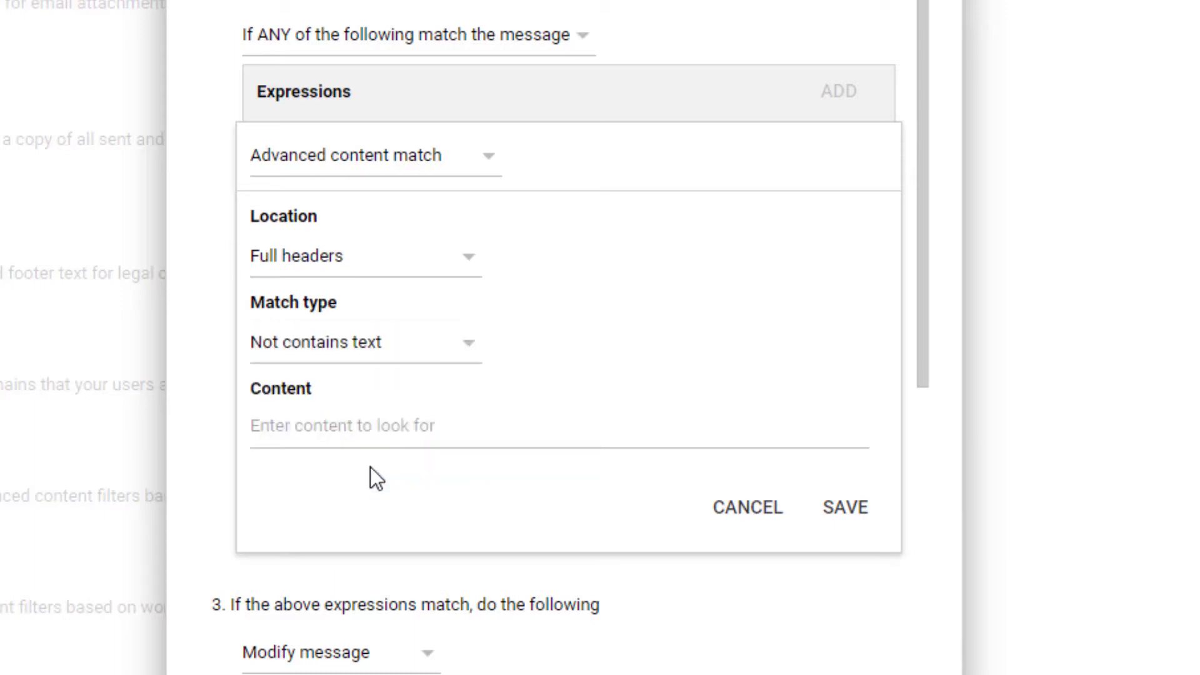
click(395, 425)
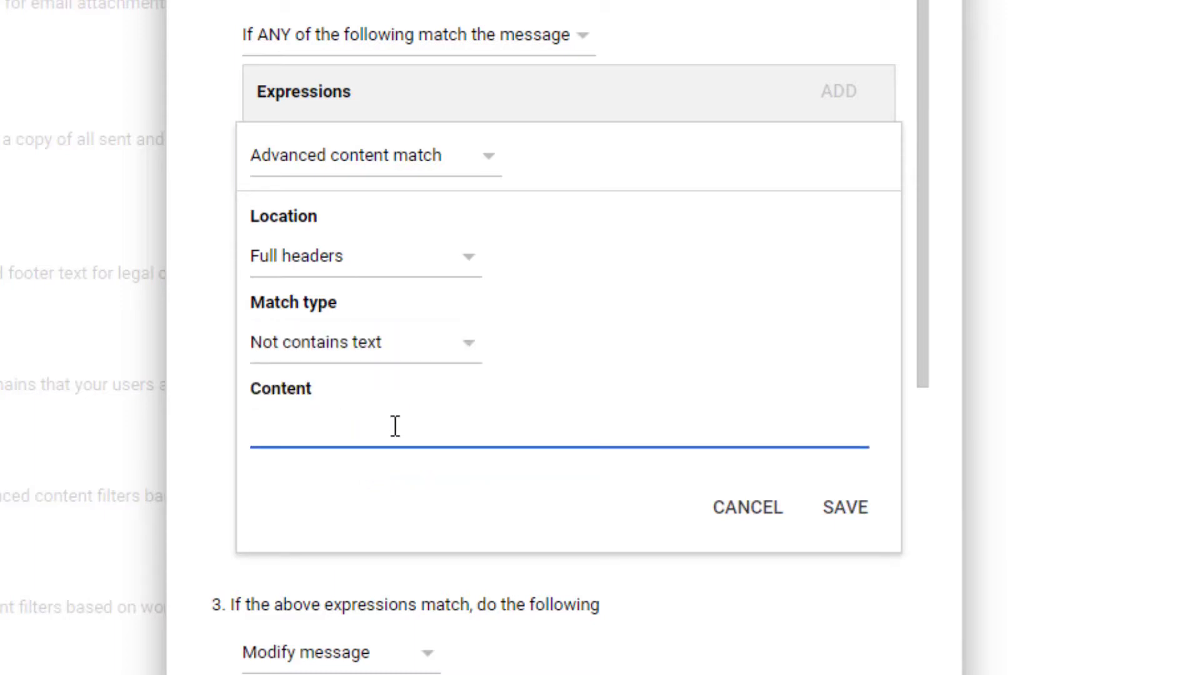
text(X-ExclaimerHostedSignatures-MessageProcessed)
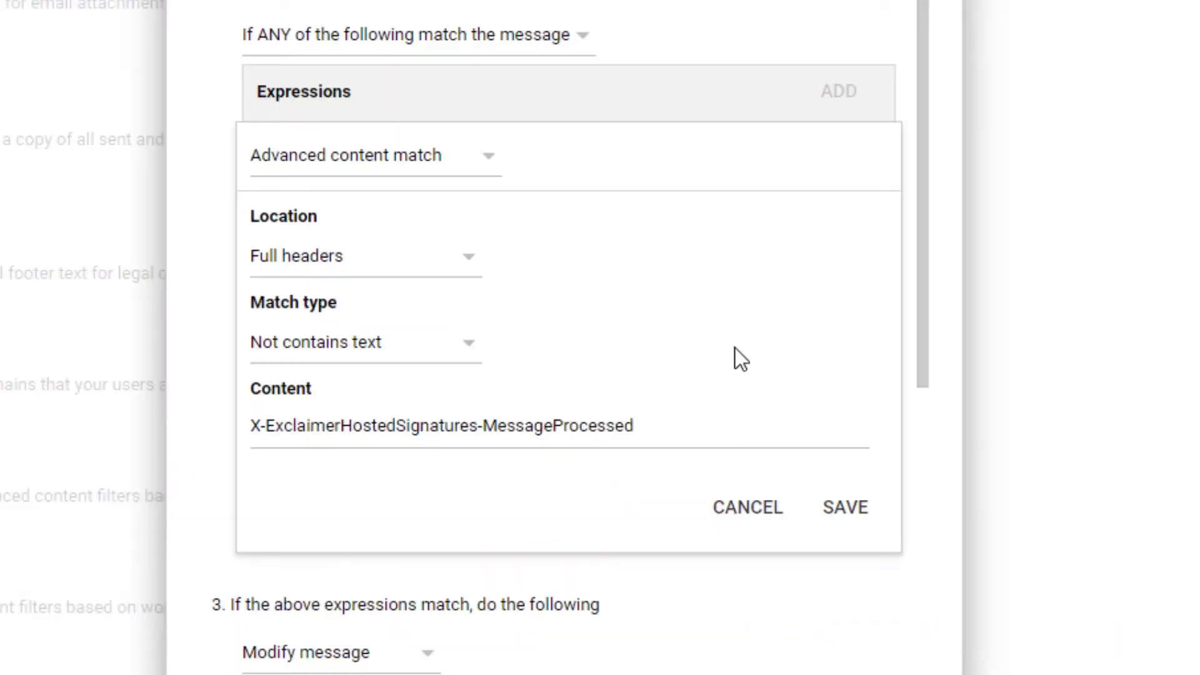
scroll(730, 354, down, 4)
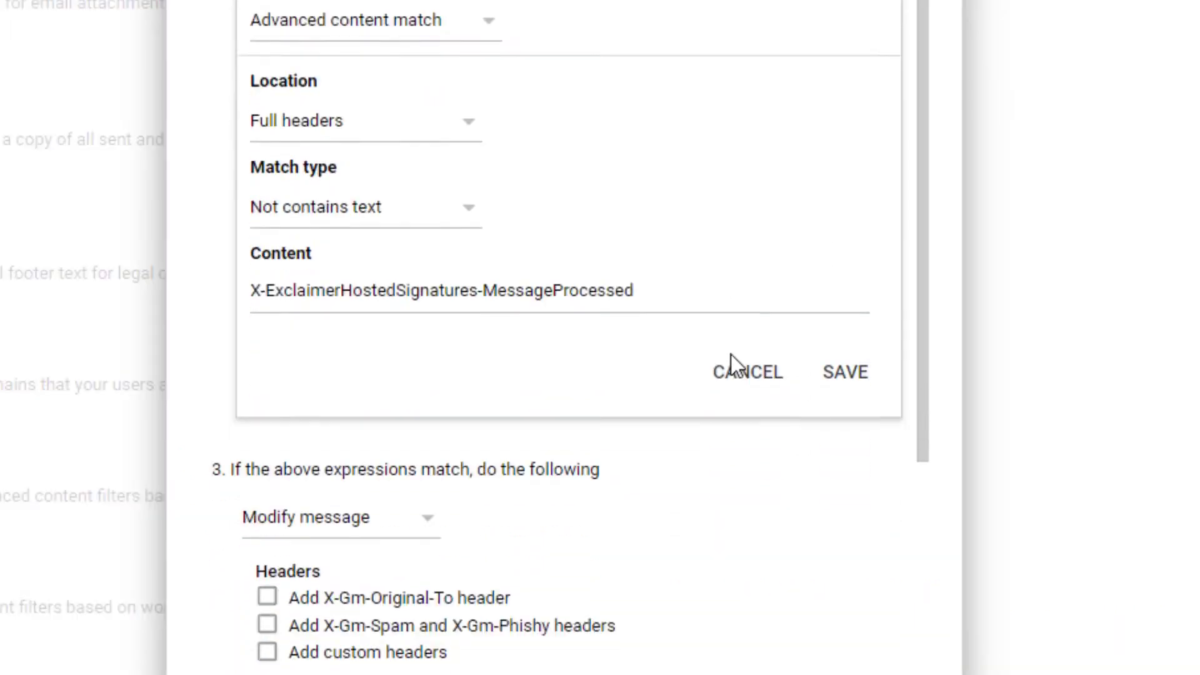
Step: Check the X-ExclaimerHostedSignatures-MessageProcessed content value and save the expression
scroll(730, 355, up, 2)
scroll(730, 355, up, 5)
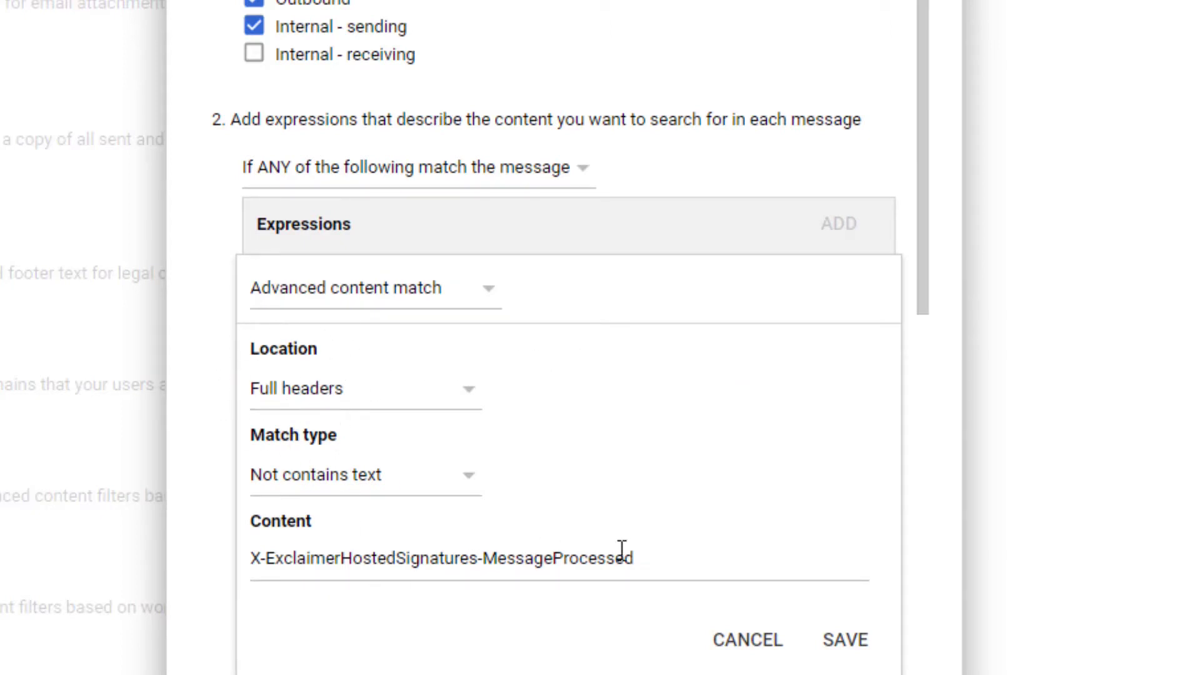
drag(659, 558, 242, 559)
drag(646, 559, 220, 571)
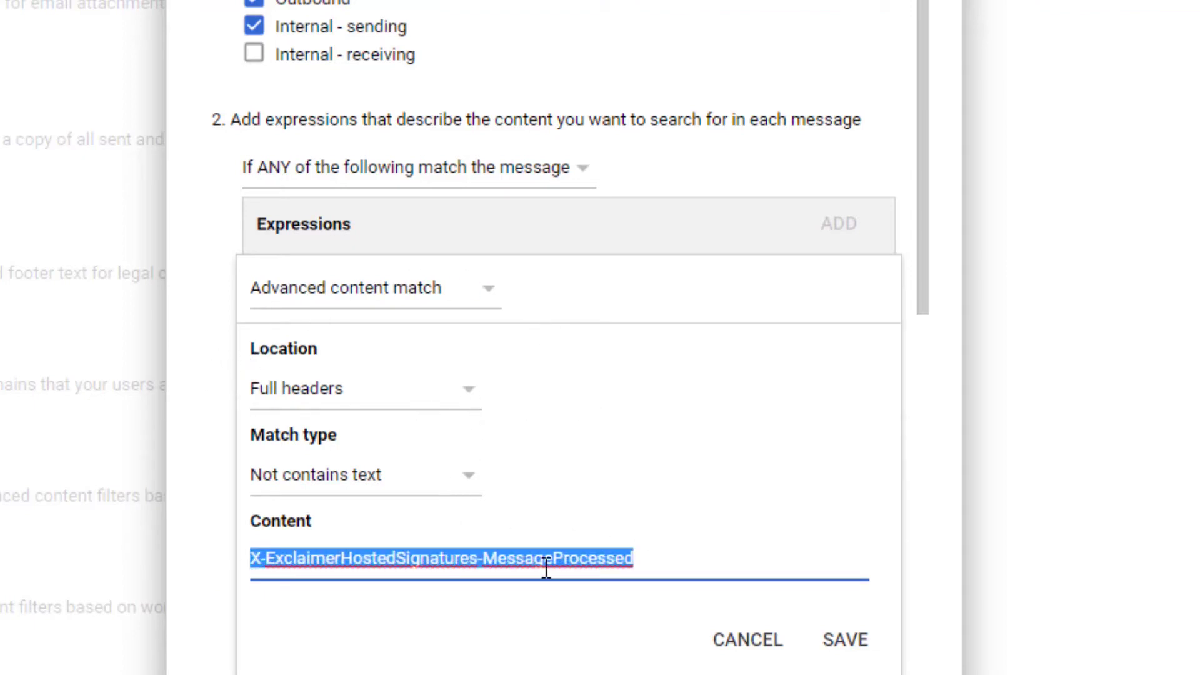
click(570, 558)
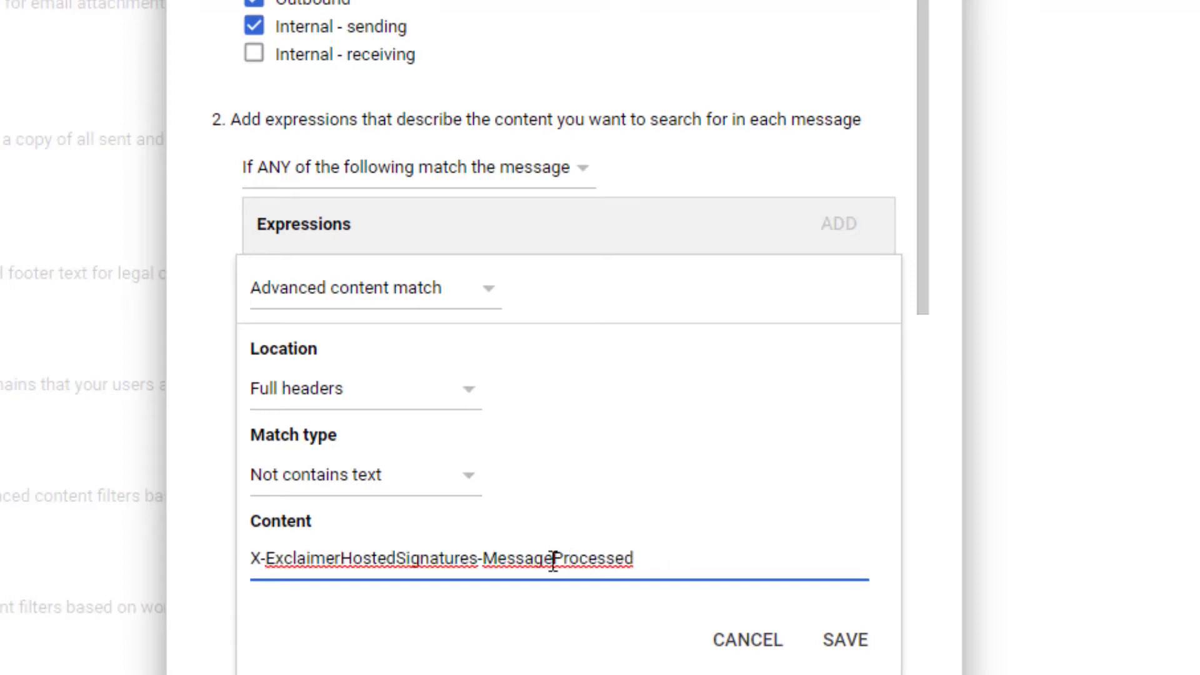
drag(670, 563, 266, 563)
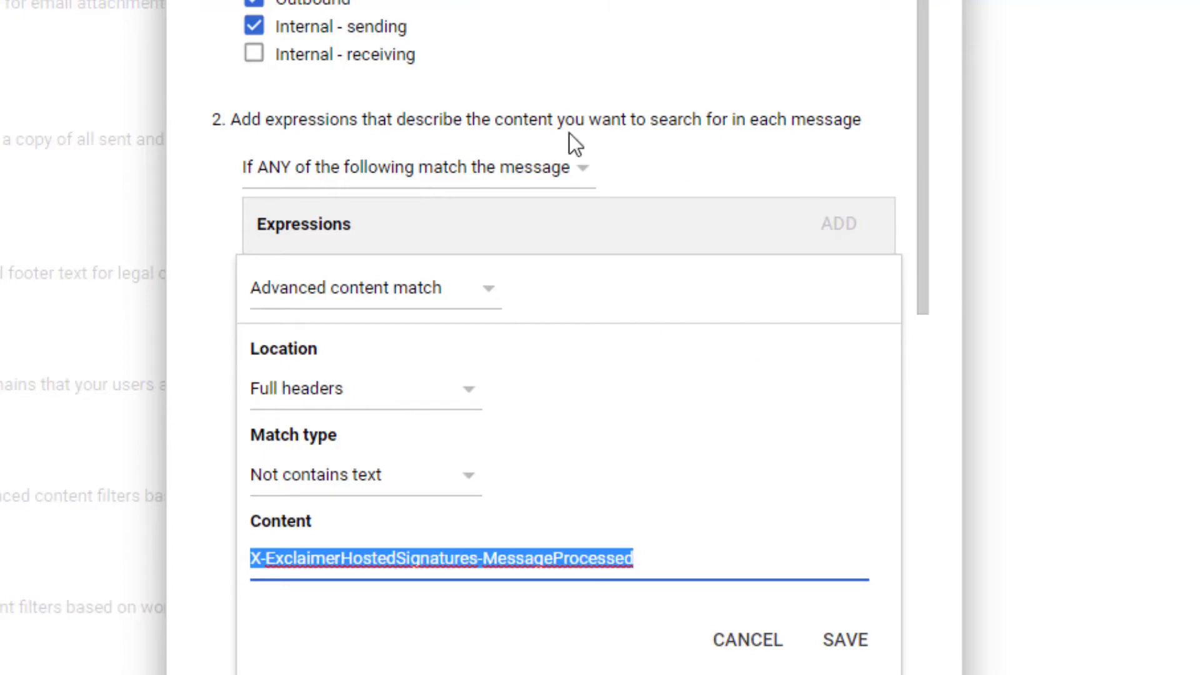
click(591, 105)
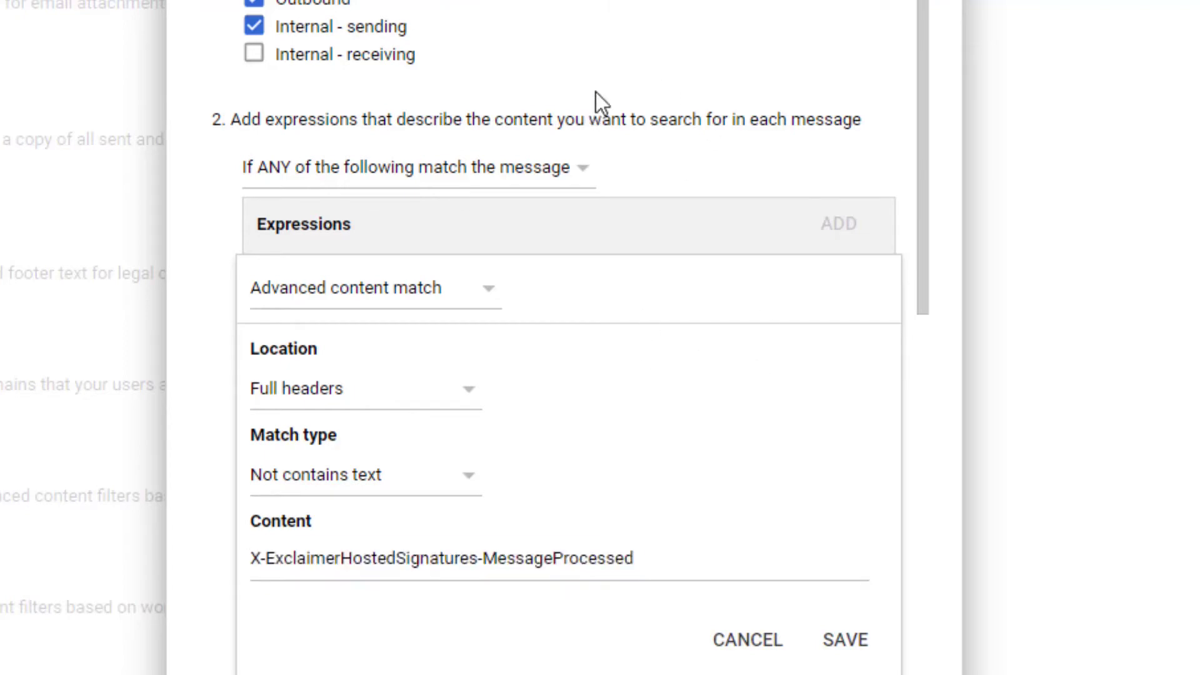
scroll(650, 73, down, 2)
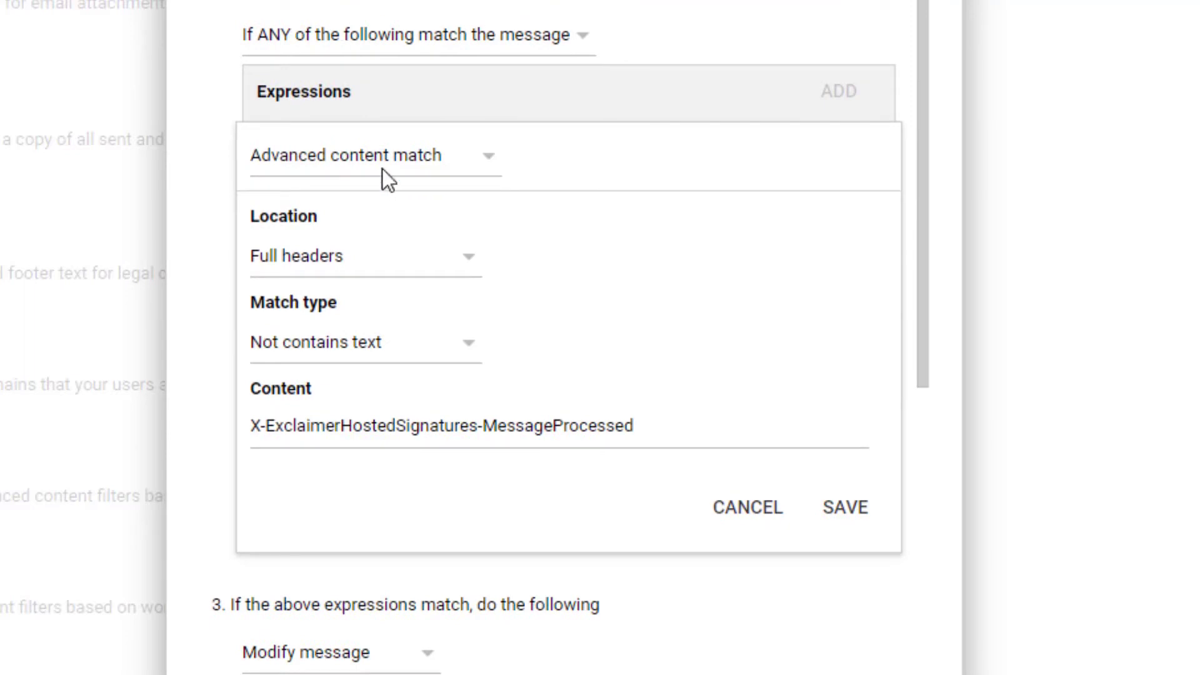
drag(666, 419, 201, 442)
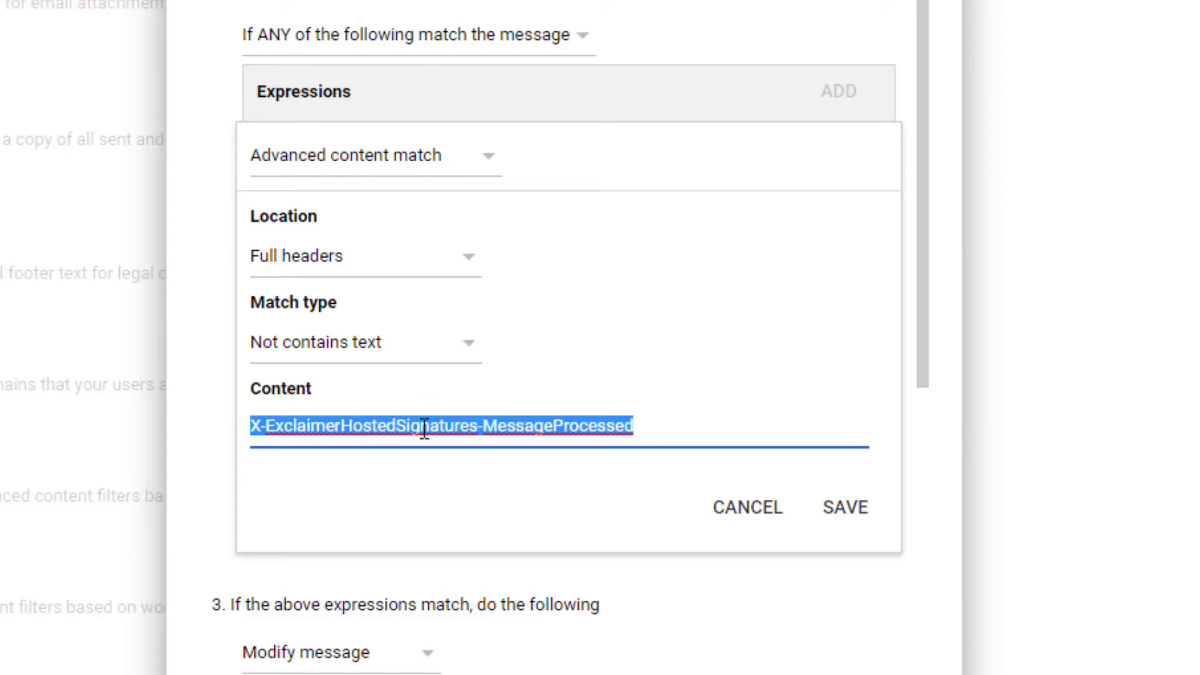
scroll(610, 340, down, 6)
scroll(611, 340, up, 2)
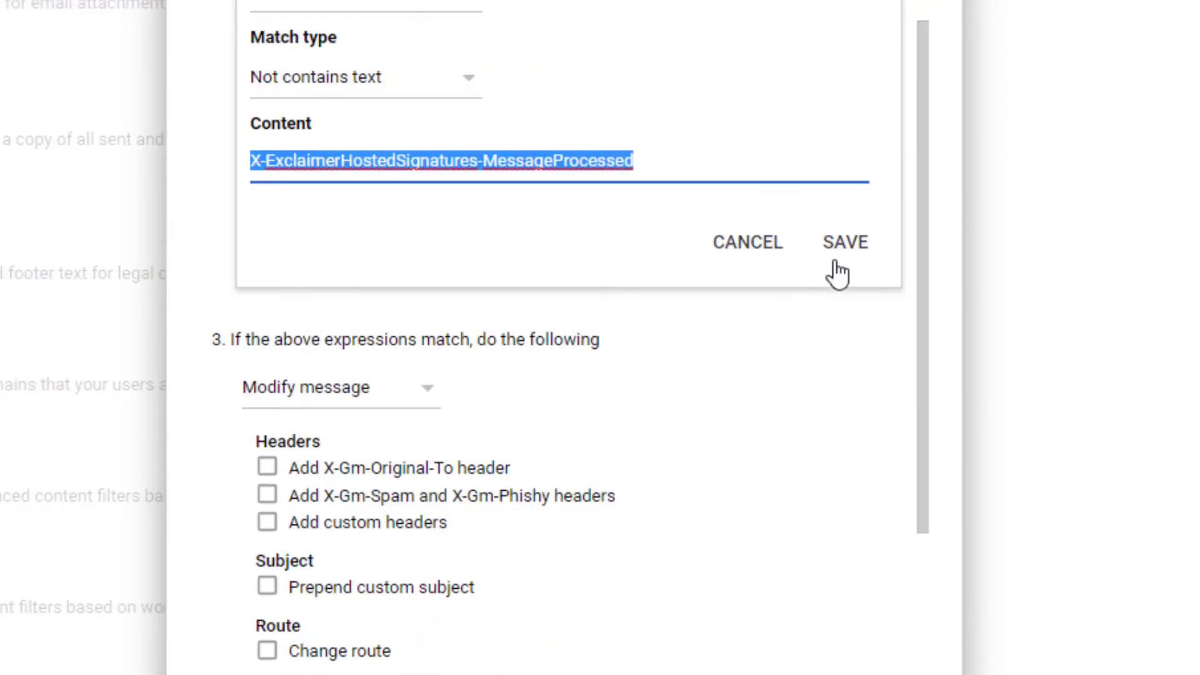
click(845, 274)
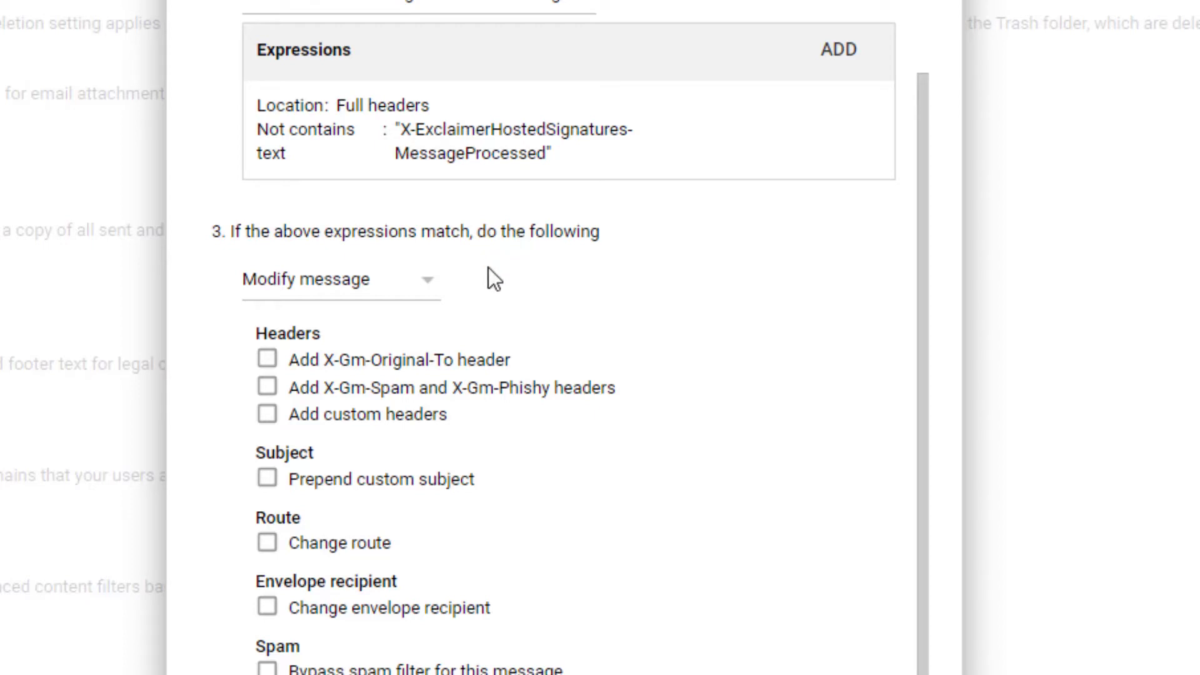
Step: Set the rule to change route to Exclaimer Cloud and require secure TLS transport
scroll(474, 325, down, 2)
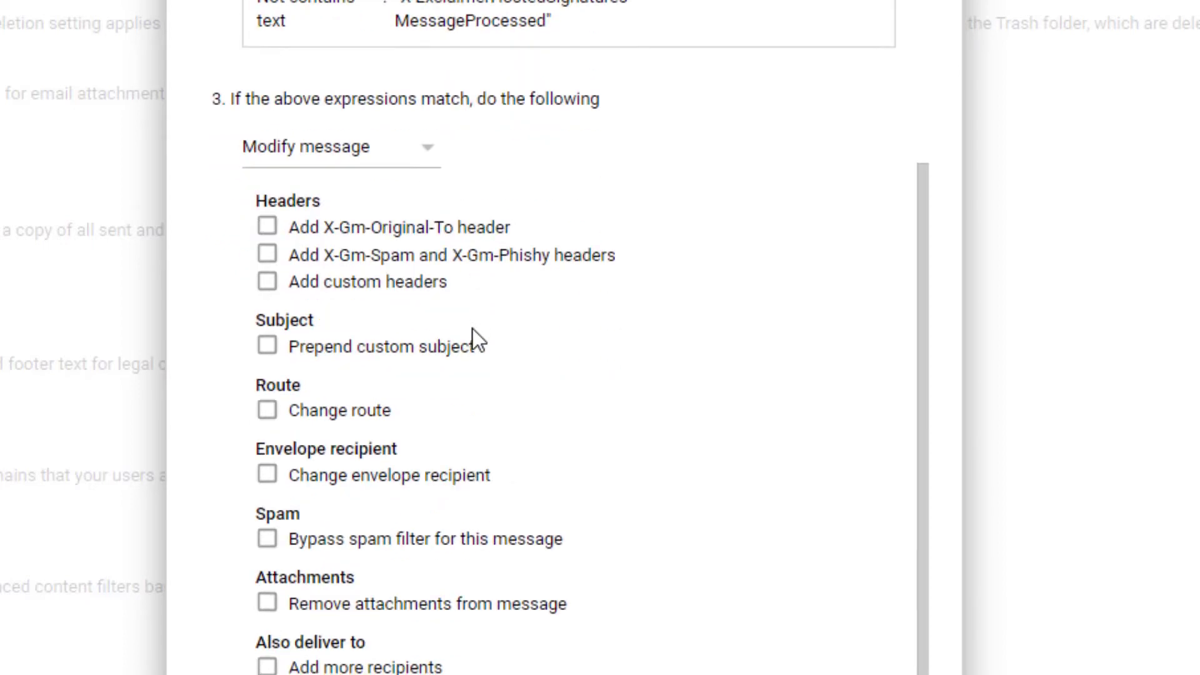
click(269, 413)
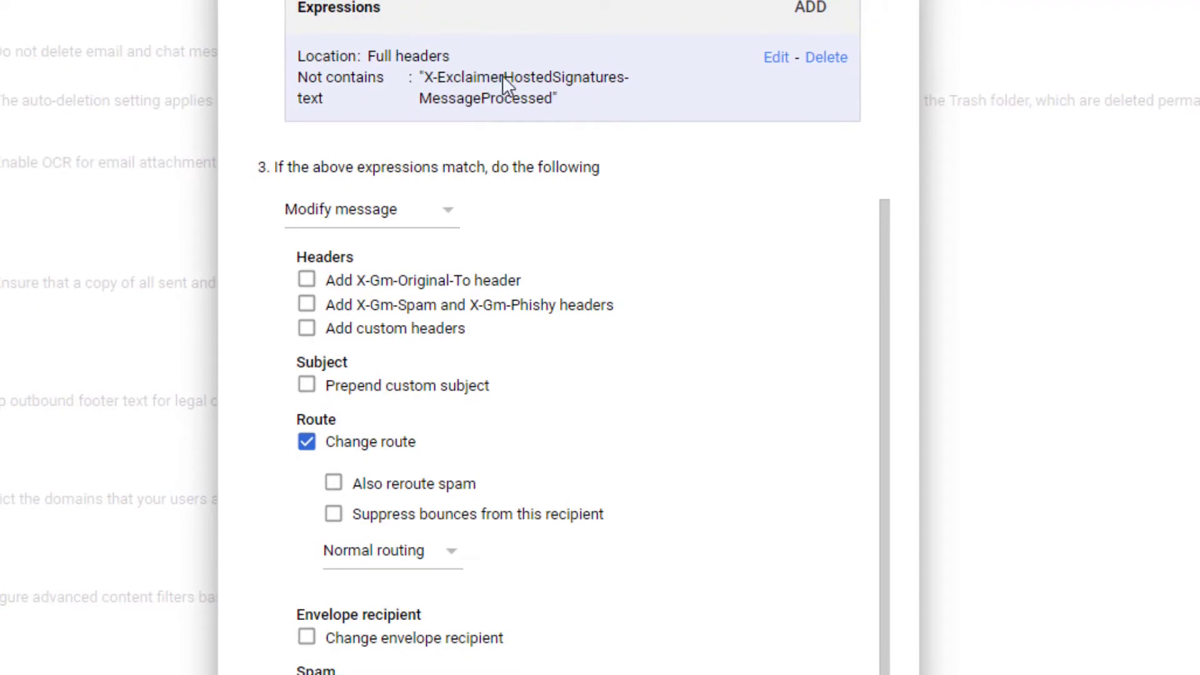
click(387, 551)
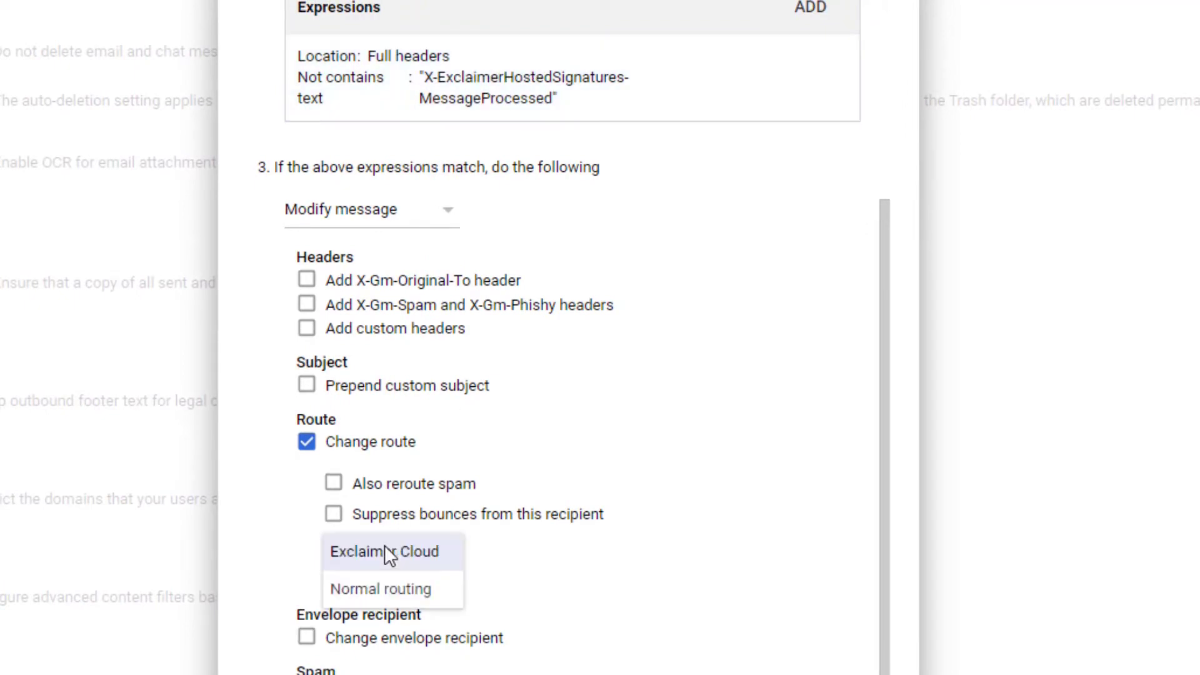
click(419, 559)
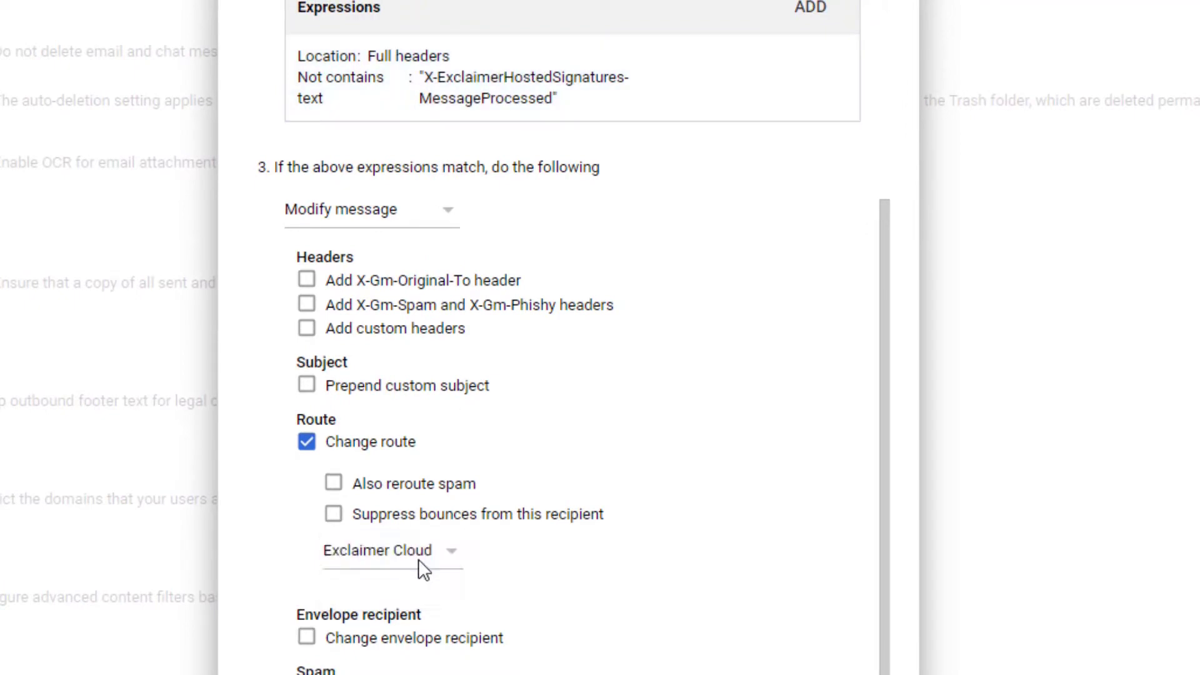
scroll(419, 559, down, 3)
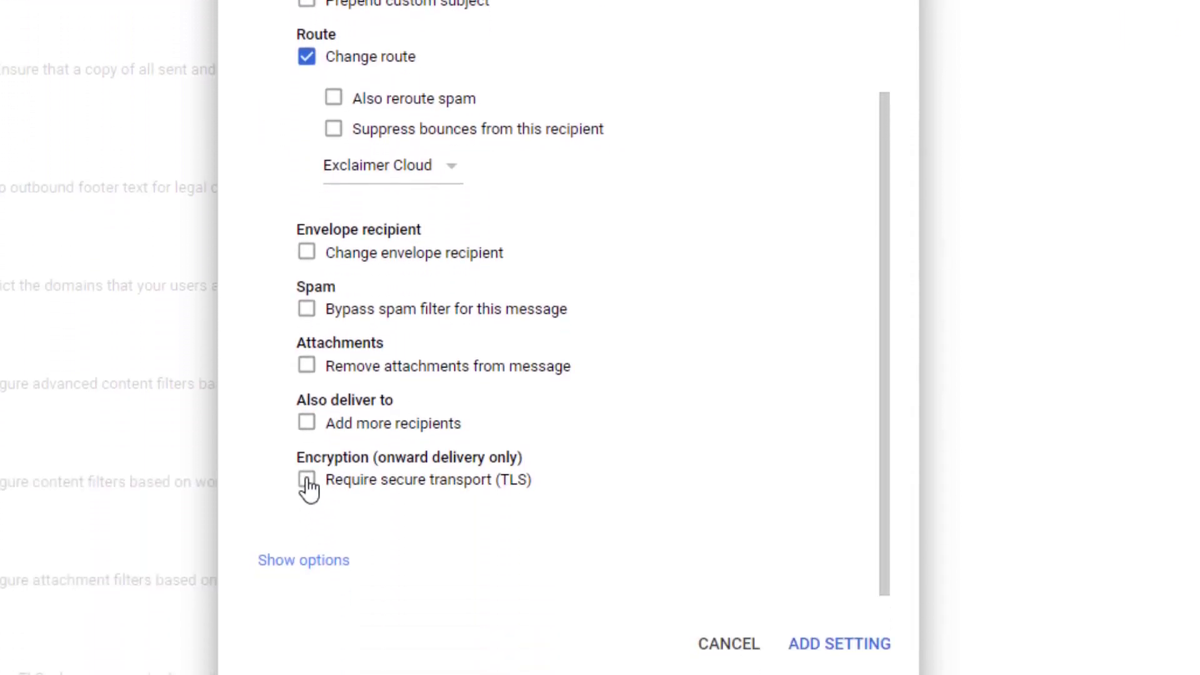
click(308, 482)
Step: Try a Group membership envelope-sender filter, remove it again, and add the setting
click(348, 562)
scroll(688, 259, down, 5)
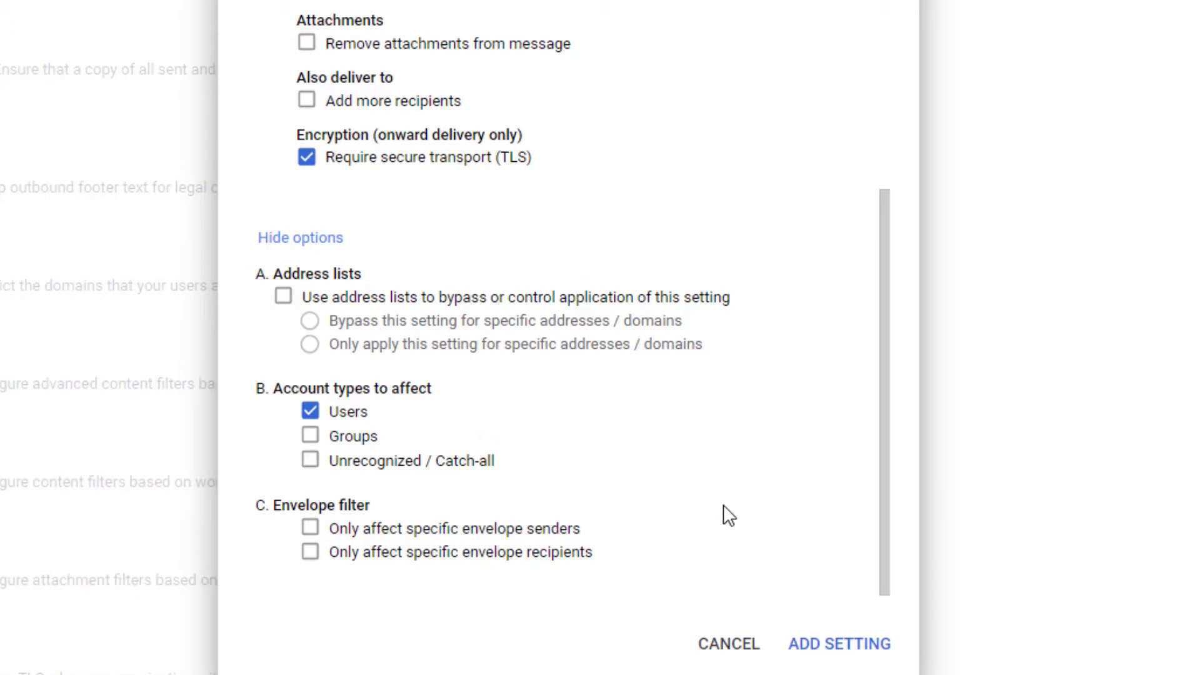
click(311, 529)
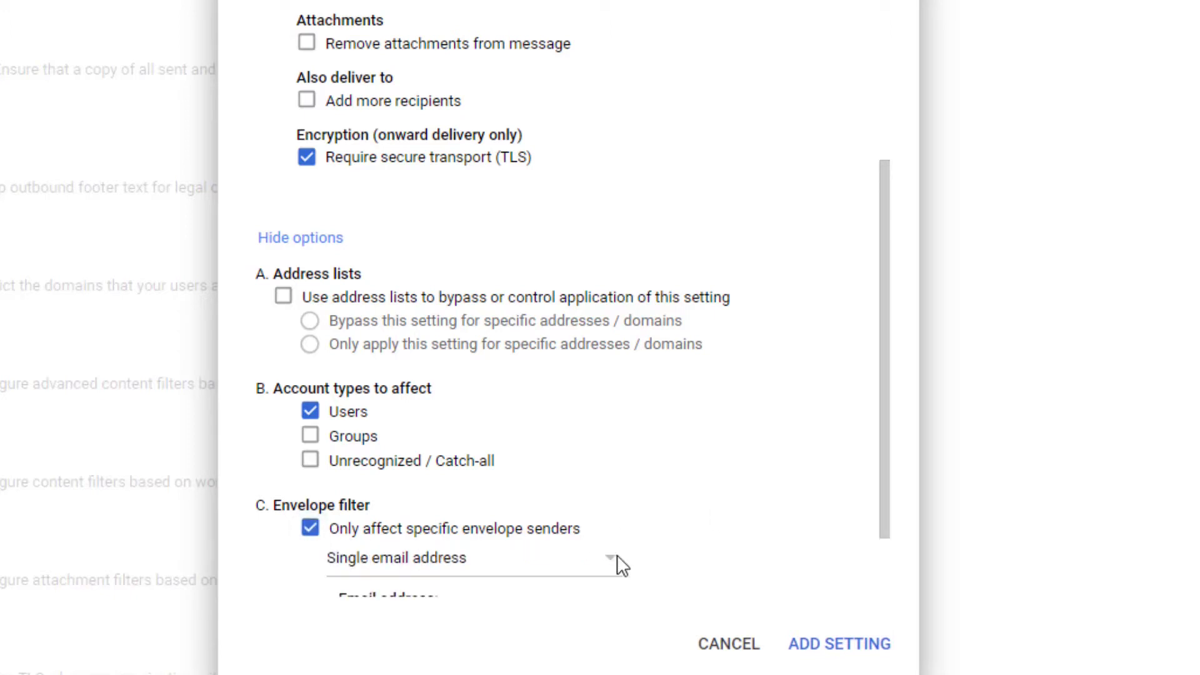
scroll(686, 525, down, 2)
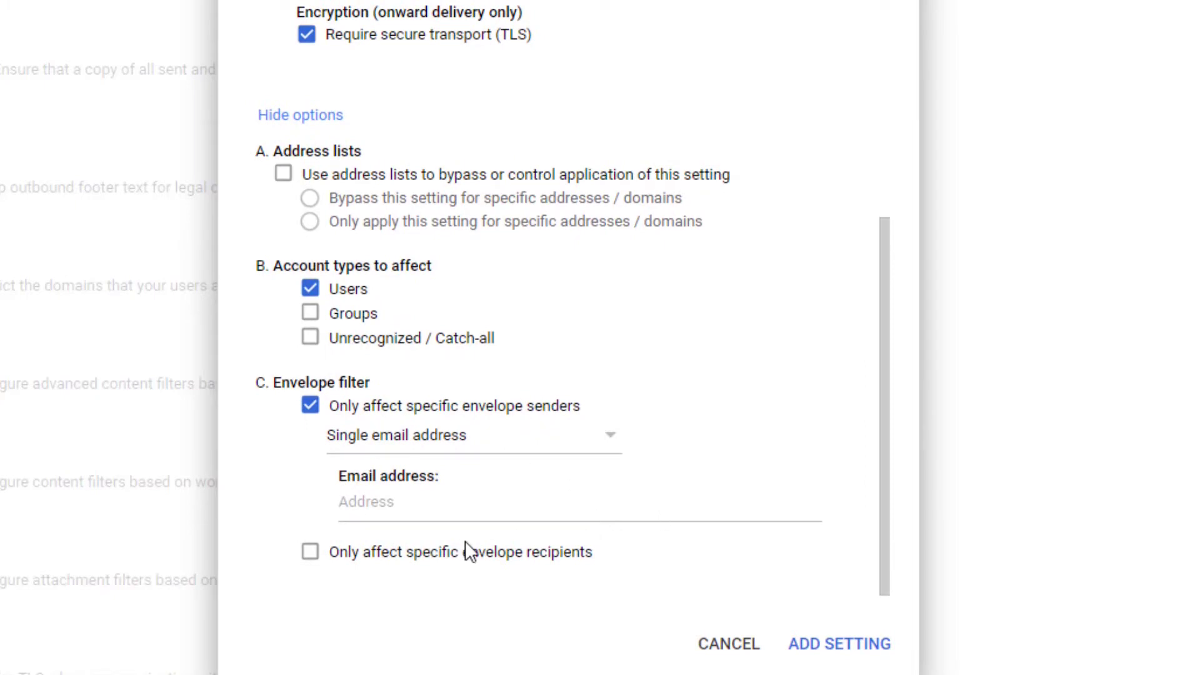
click(500, 436)
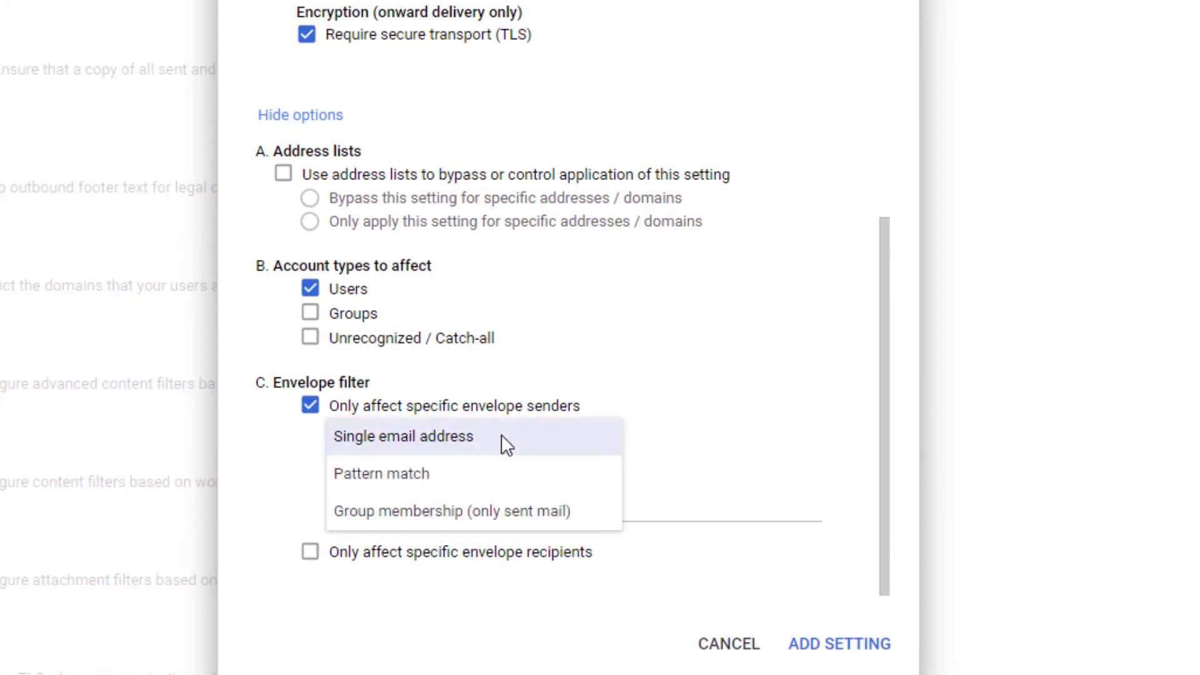
click(440, 514)
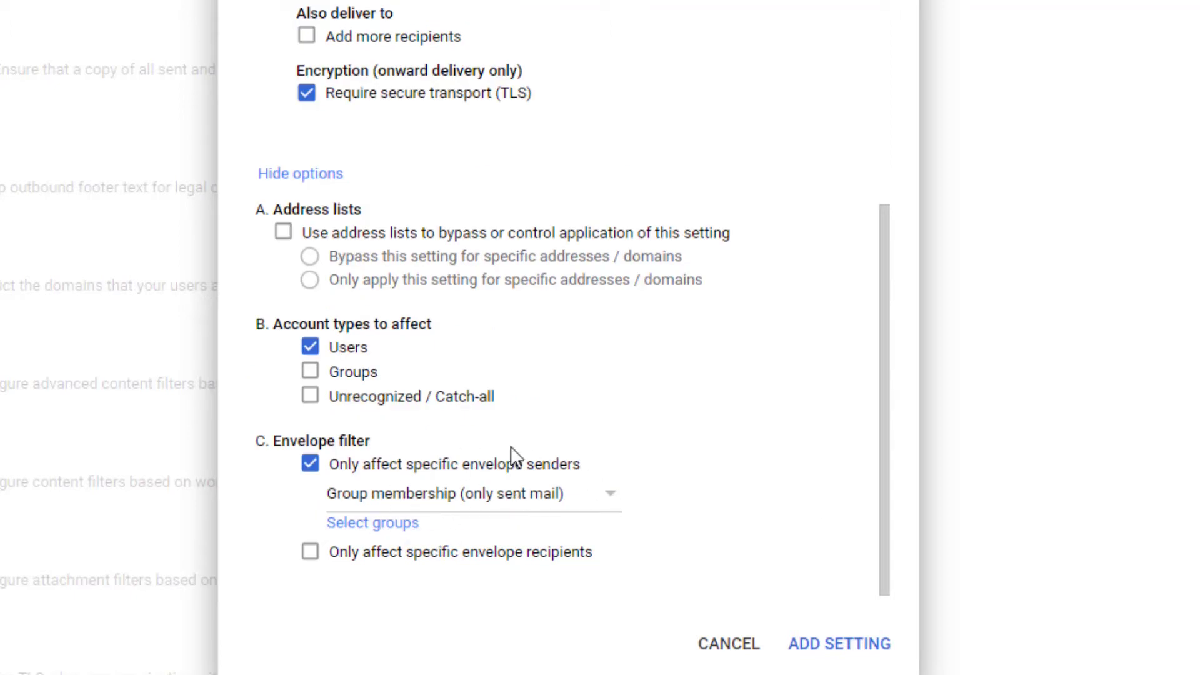
click(311, 464)
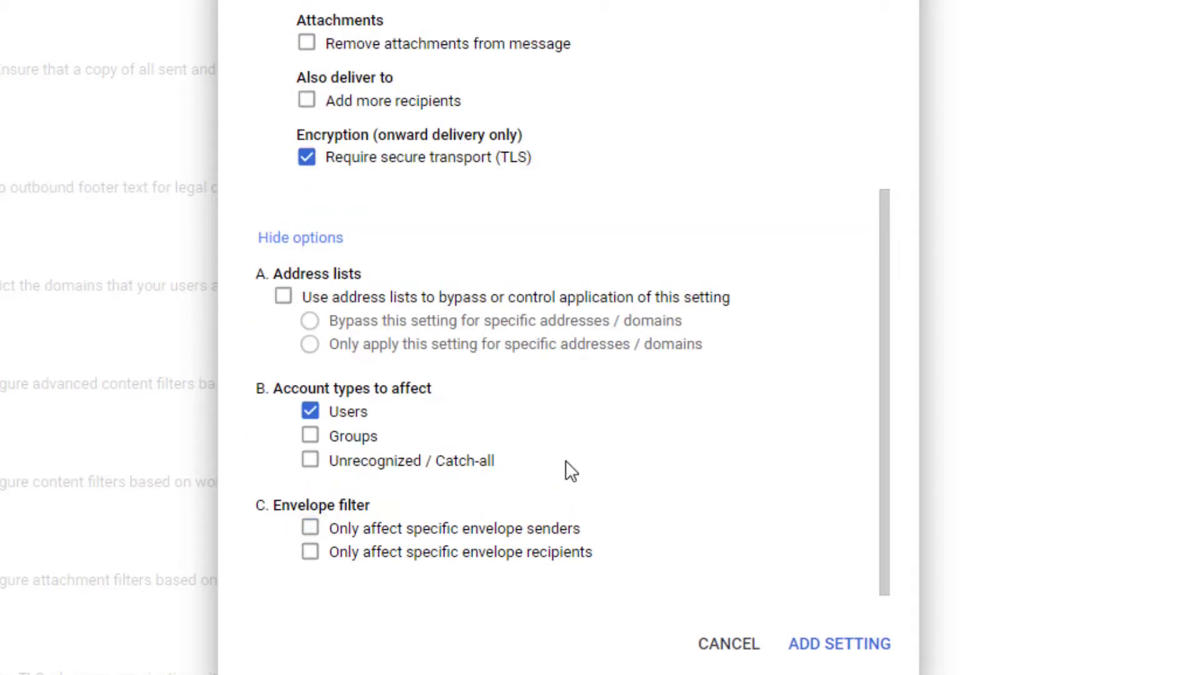
scroll(568, 161, up, 10)
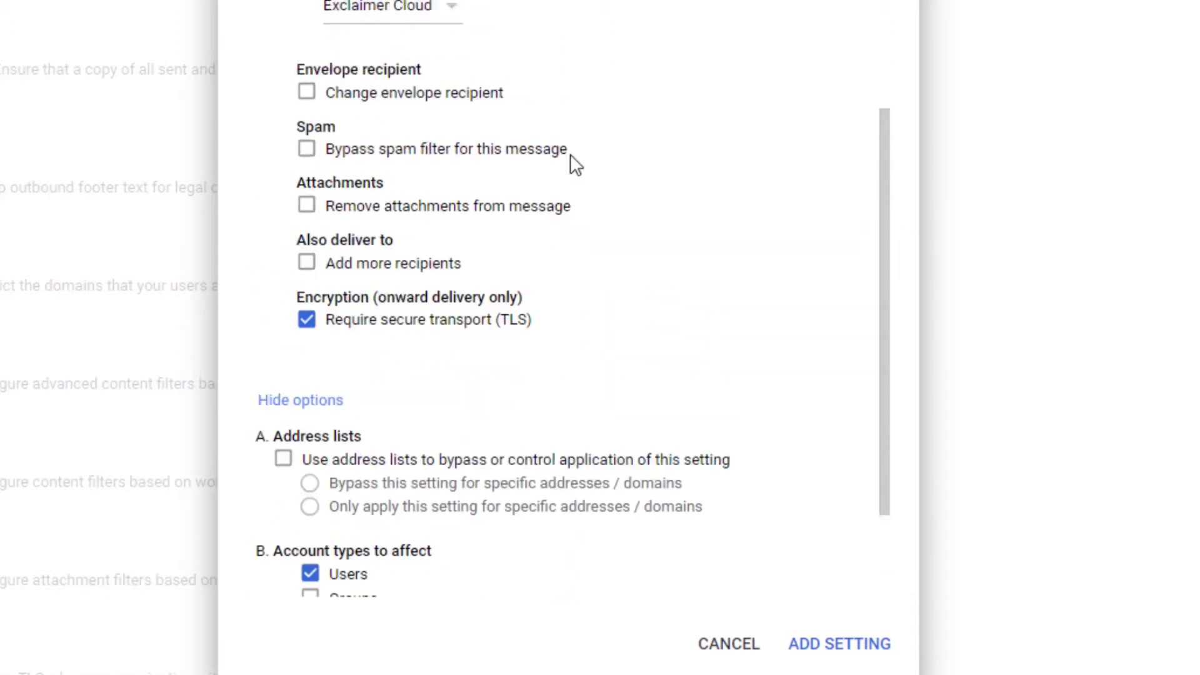
scroll(571, 155, down, 10)
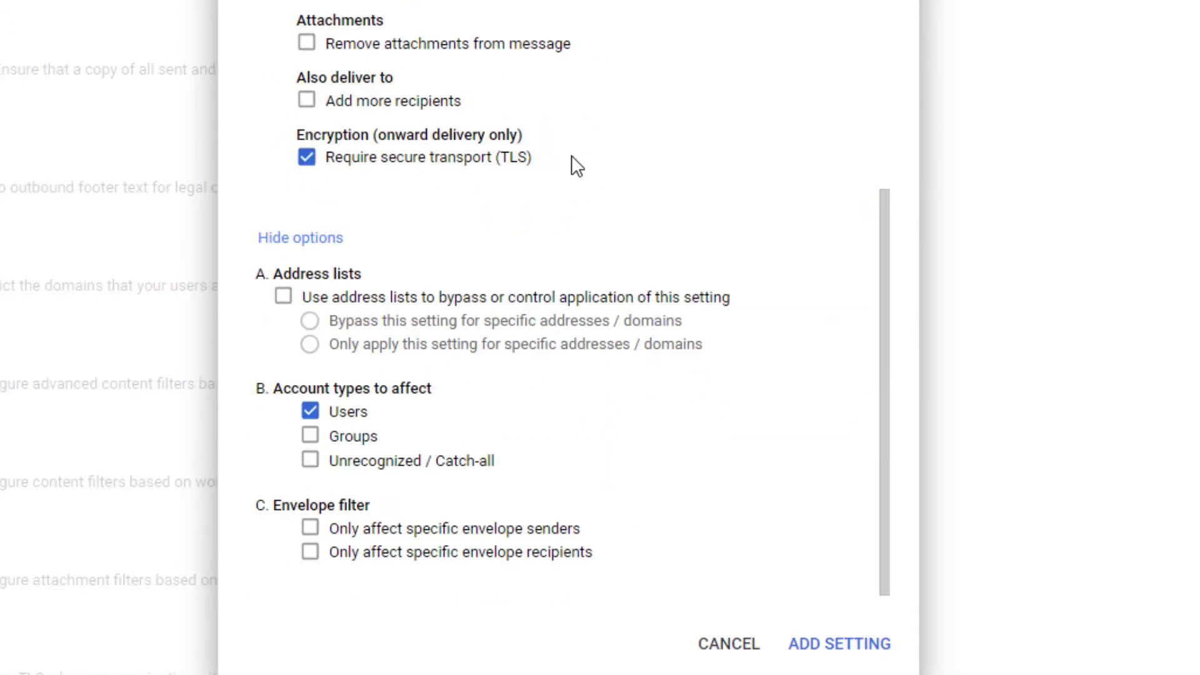
click(823, 645)
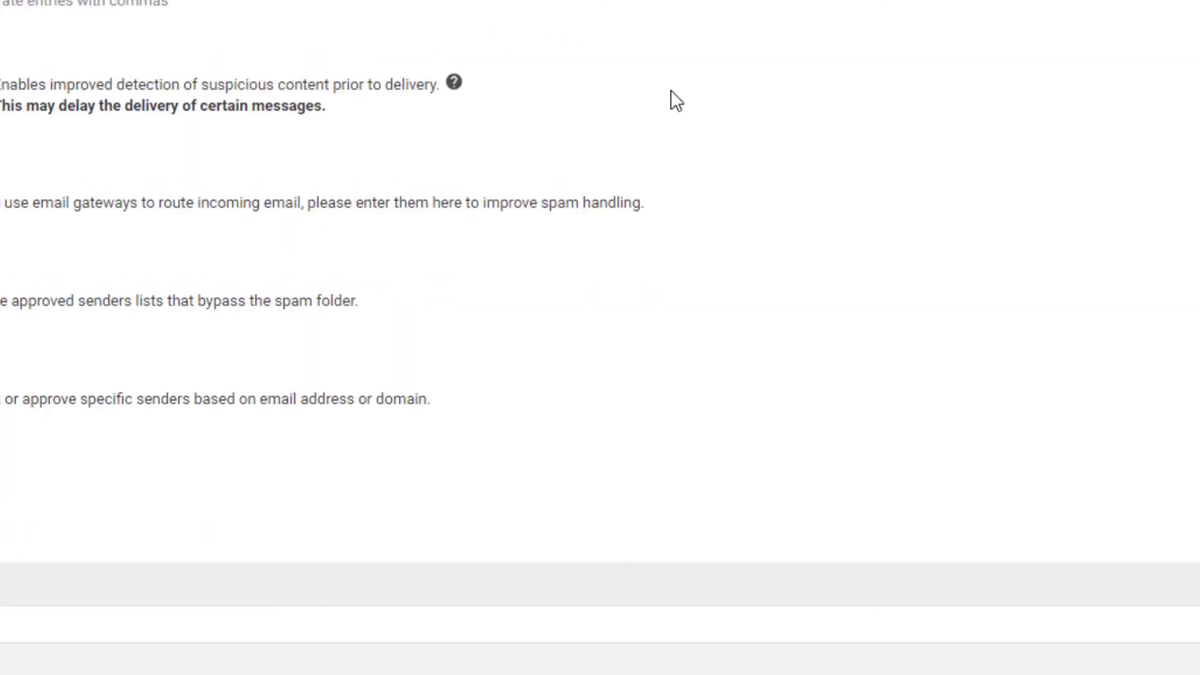
Step: Save the compliance rule and scroll General Settings down to the SMTP relay service entry
scroll(670, 92, down, 10)
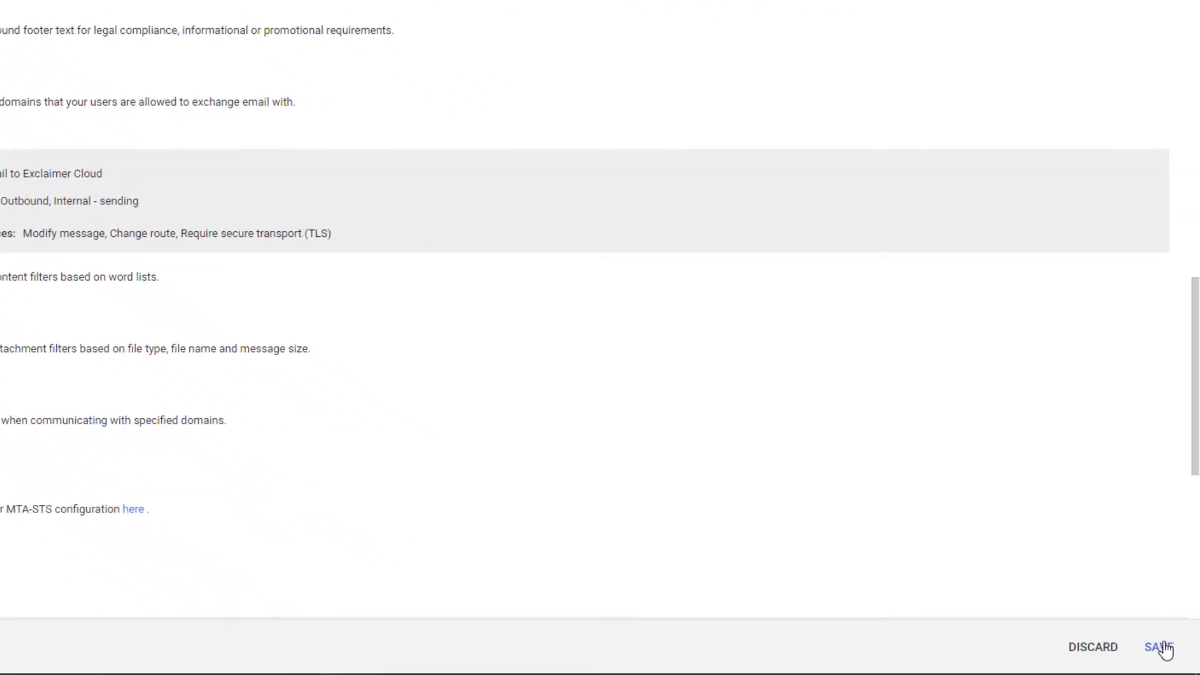
click(1160, 648)
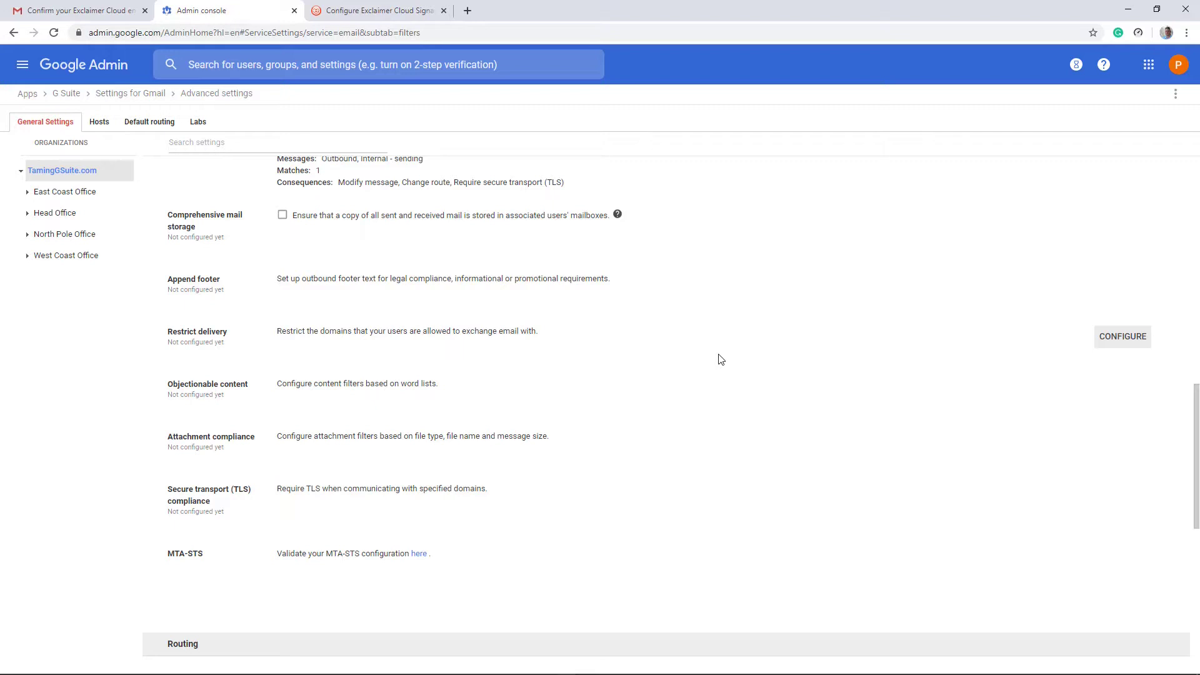
scroll(710, 290, up, 10)
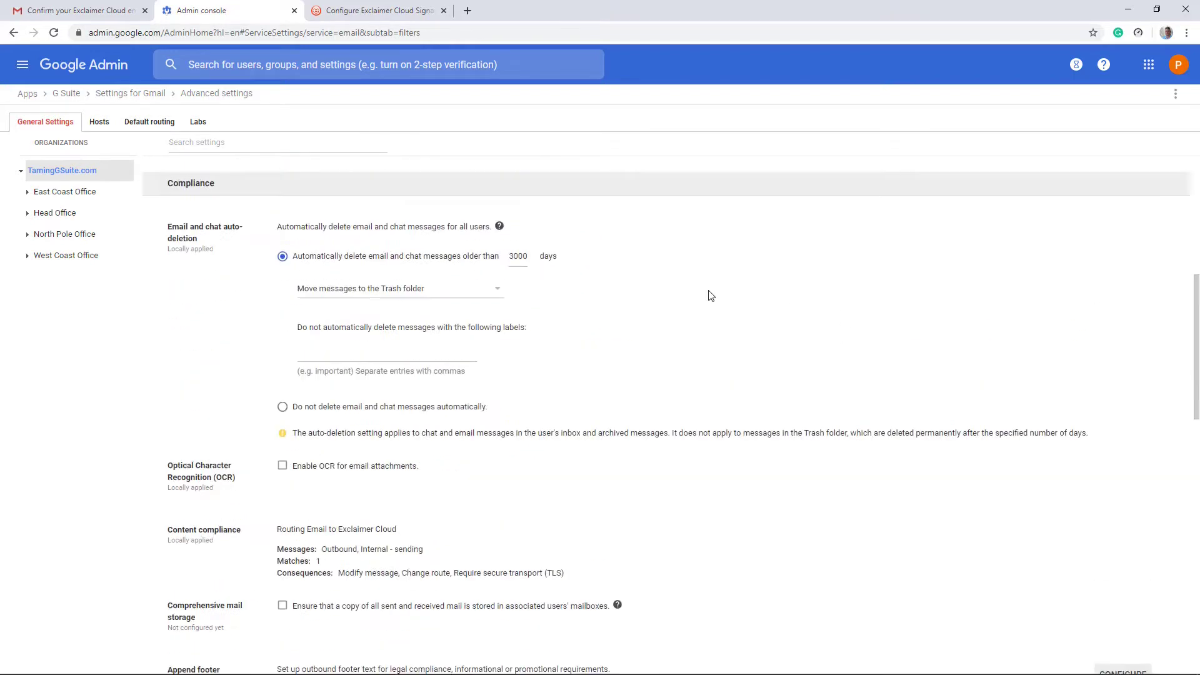
click(57, 126)
scroll(429, 302, down, 8)
scroll(466, 304, down, 10)
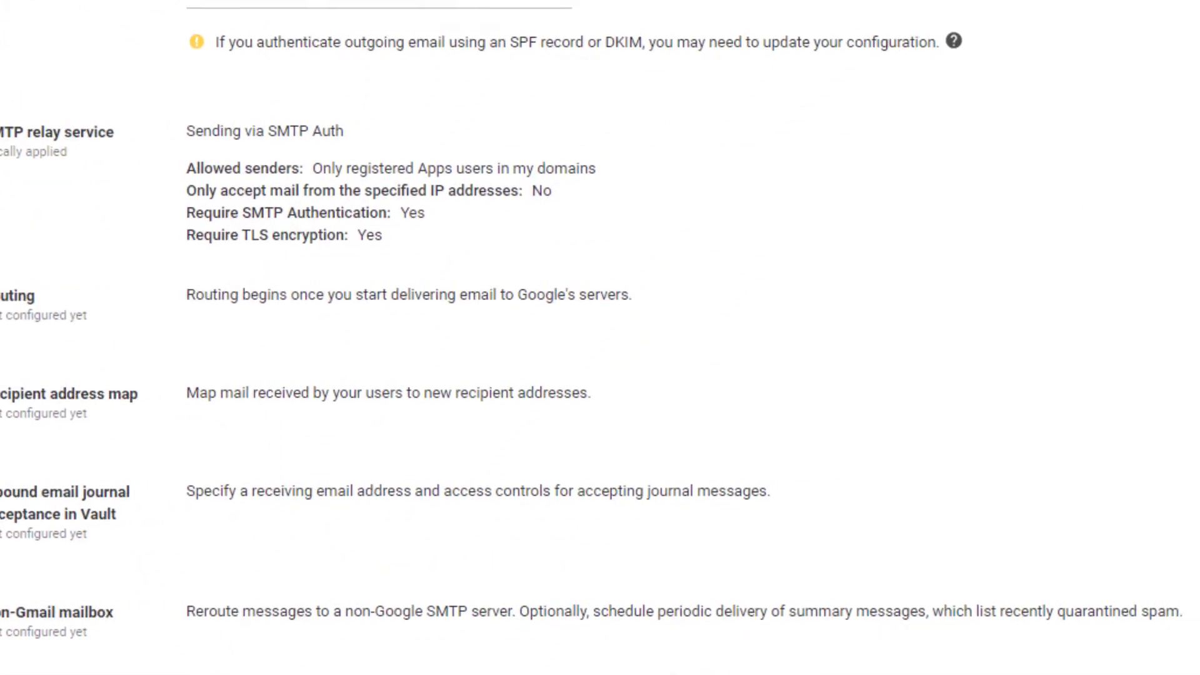
Step: Delete the old SMTP relay setting and start a new one described 'Receive Email from Exclaimer Cloud'
click(1116, 171)
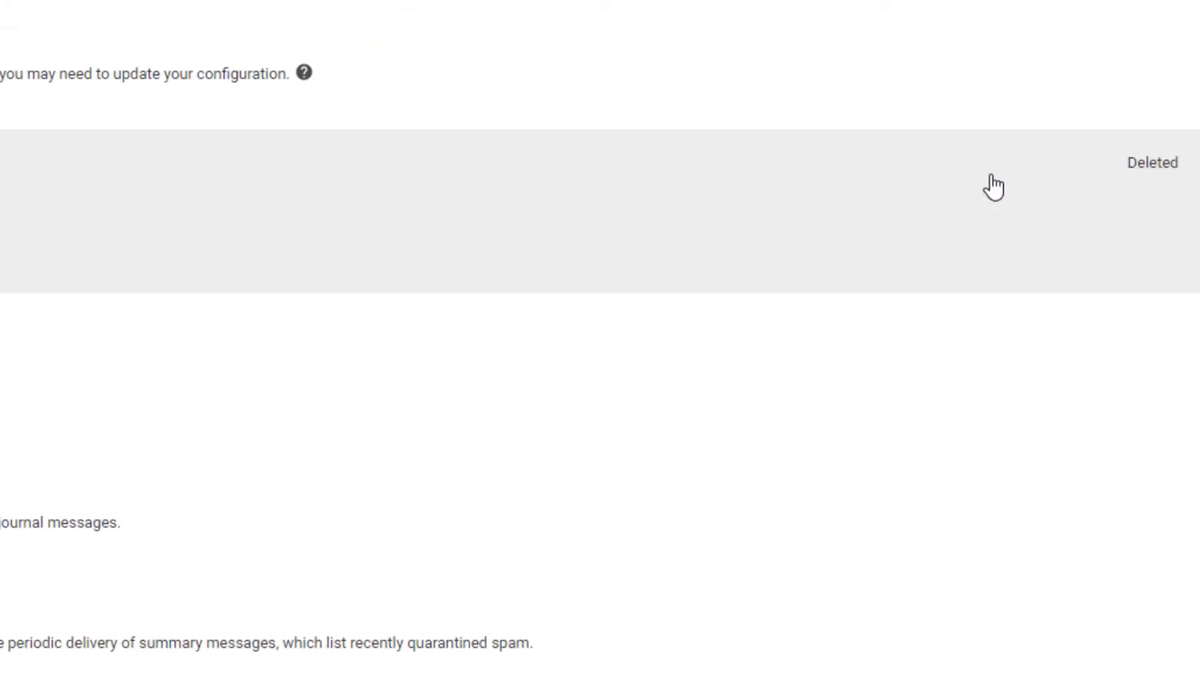
click(1145, 639)
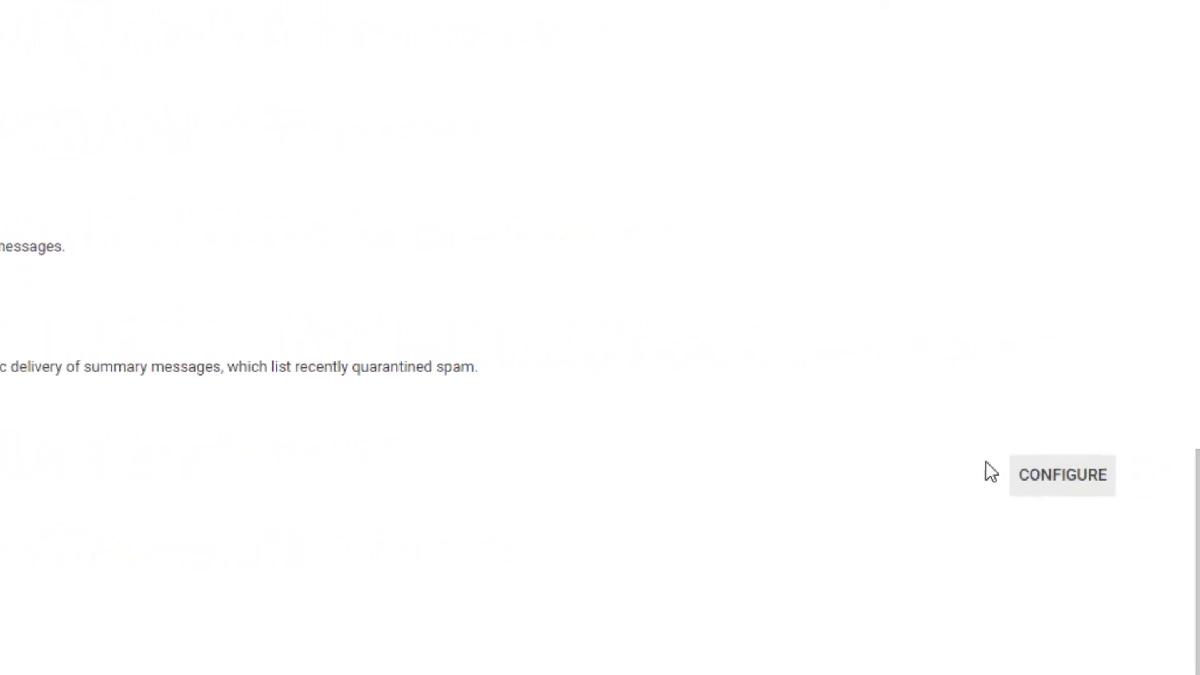
click(1035, 478)
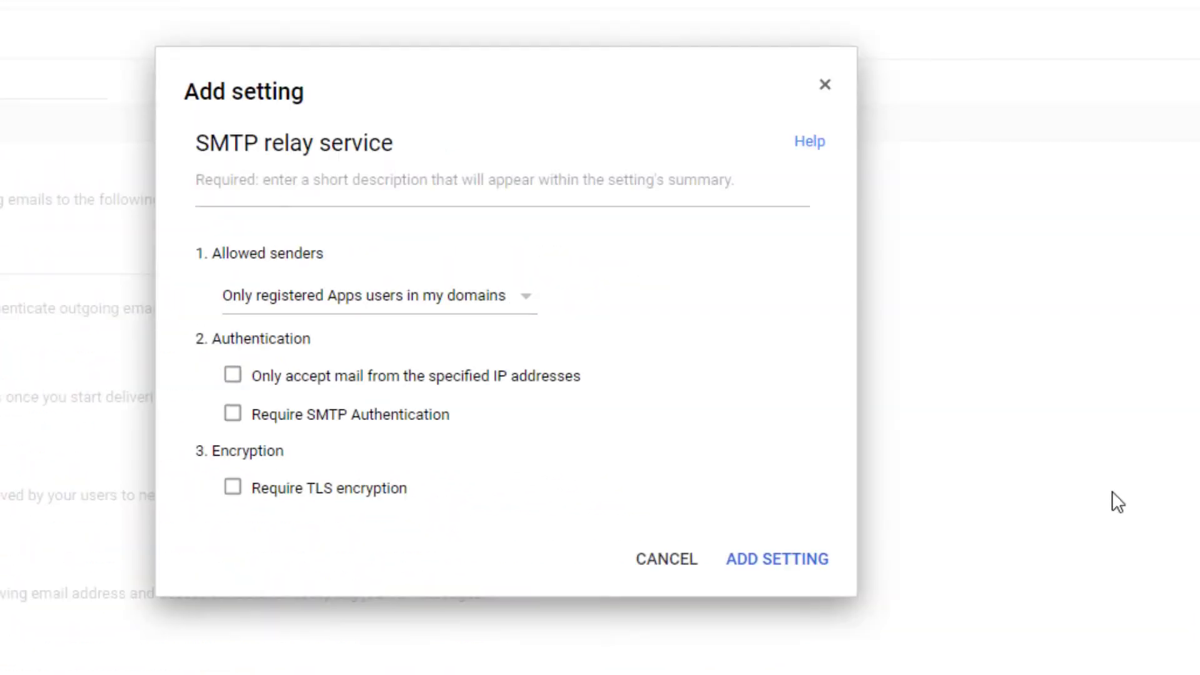
click(381, 185)
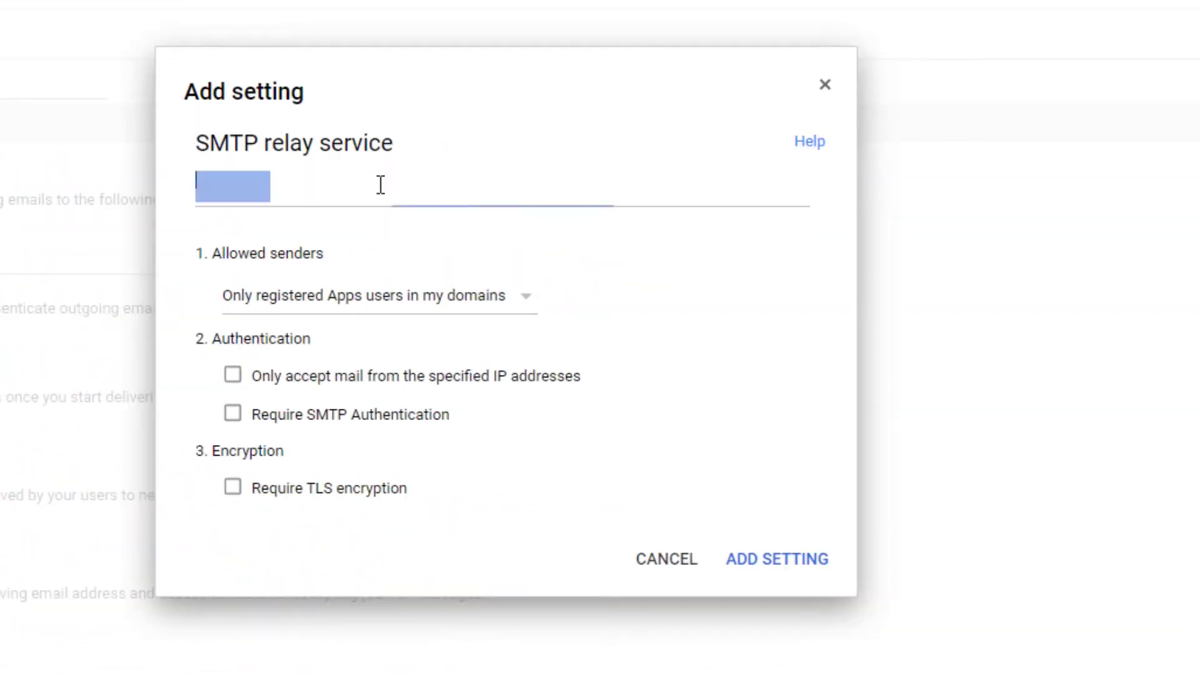
text(Receive Email from Exclaimer Cloud)
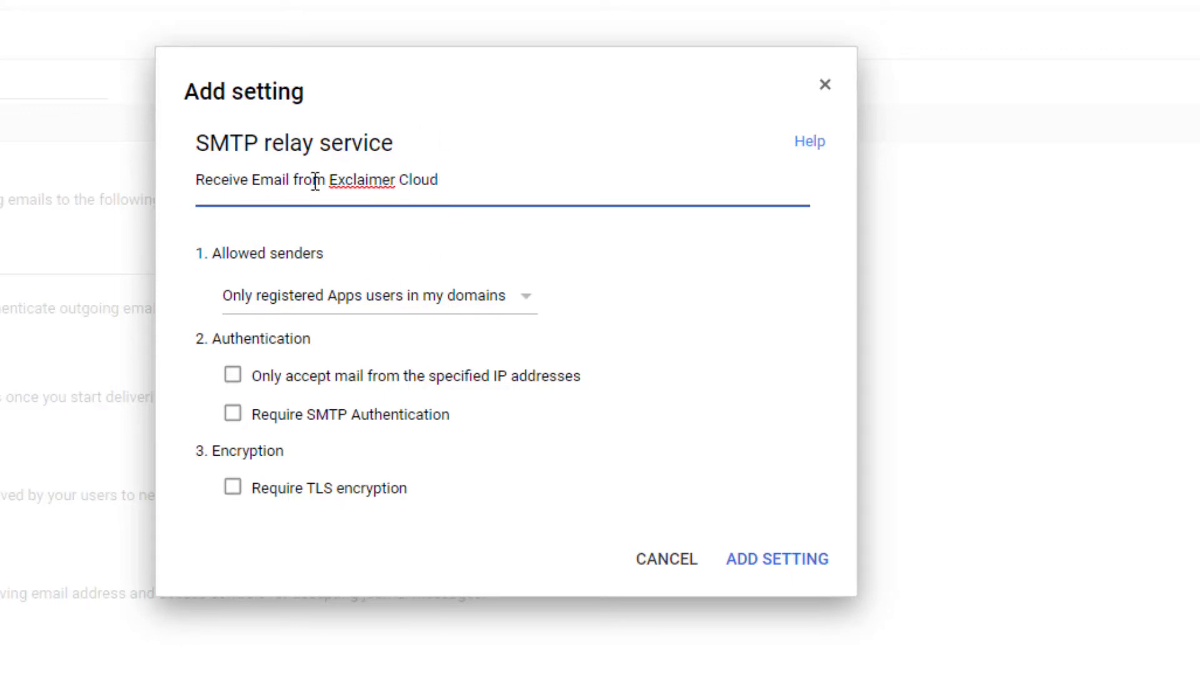
Step: Allow only addresses in my domains and accept mail only from specified IP addresses
click(341, 296)
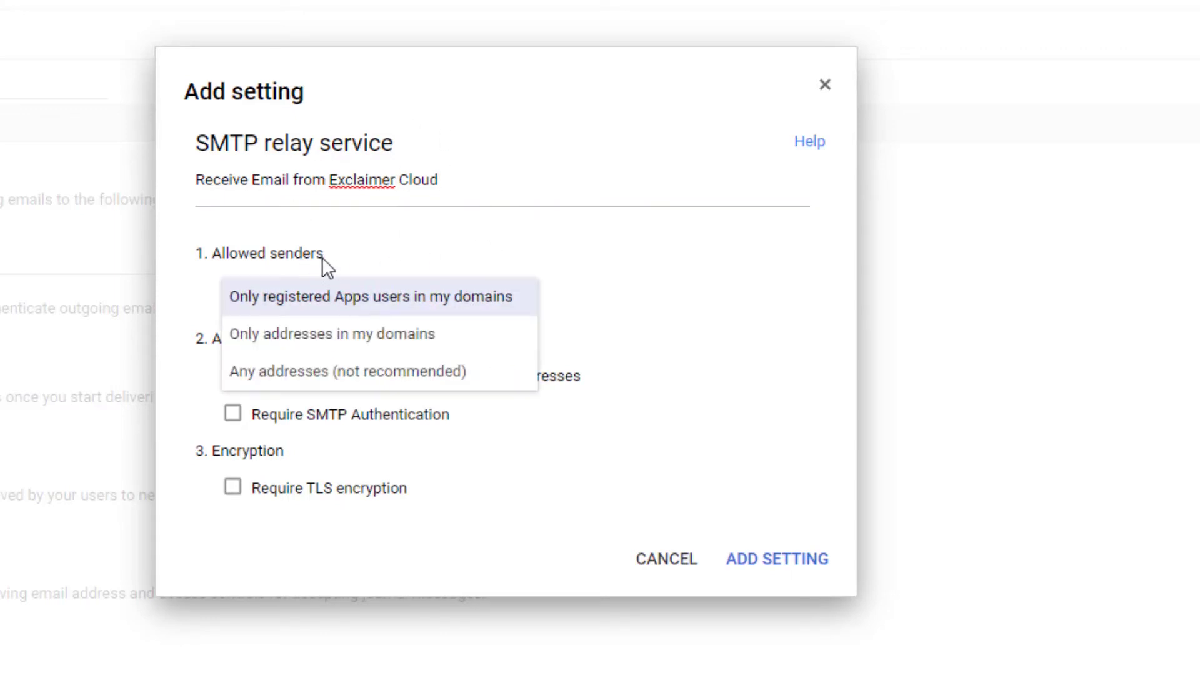
click(342, 337)
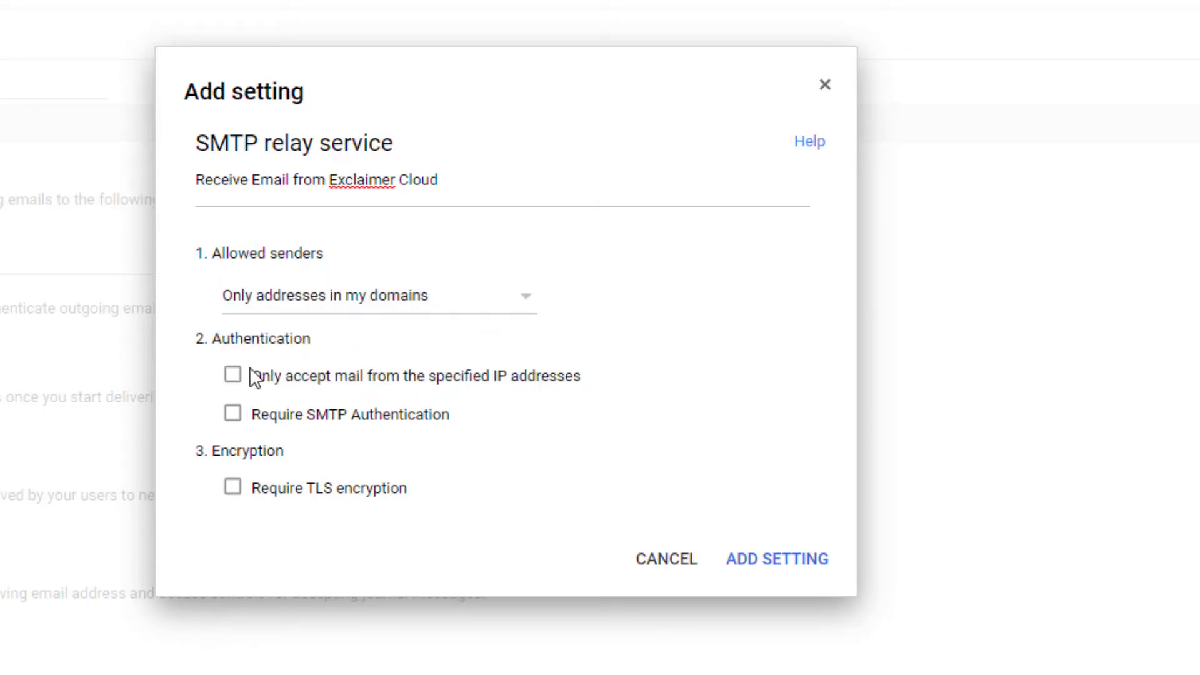
click(233, 376)
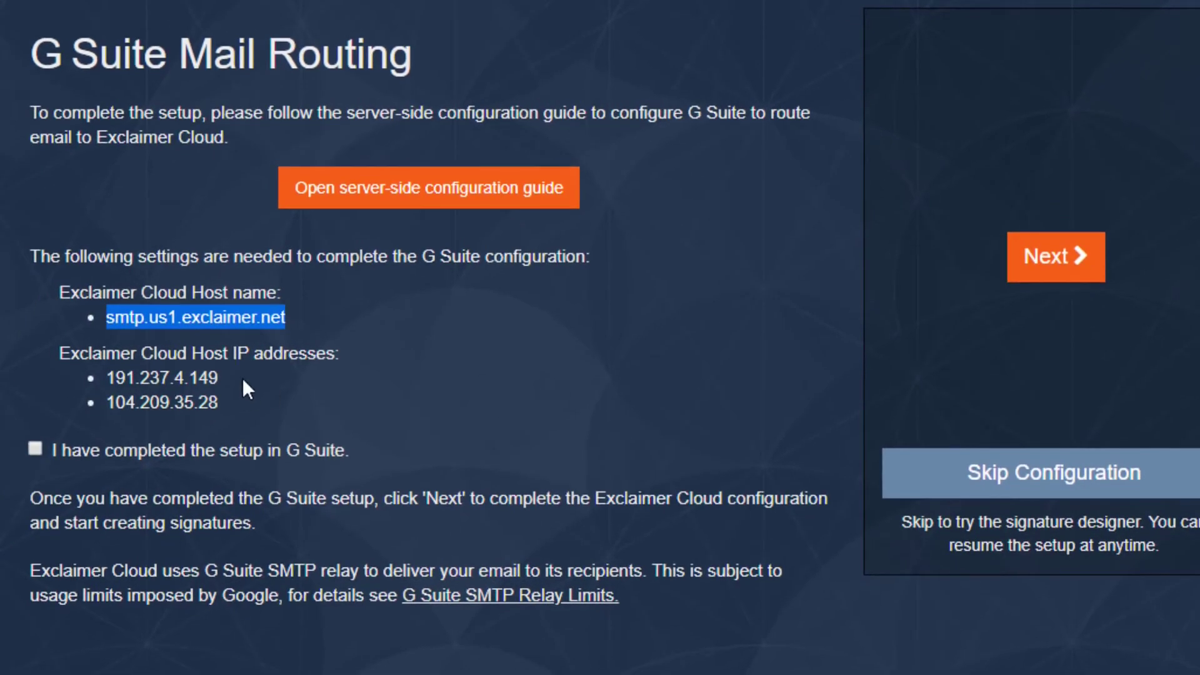
drag(242, 378, 106, 378)
key(ctrl+c)
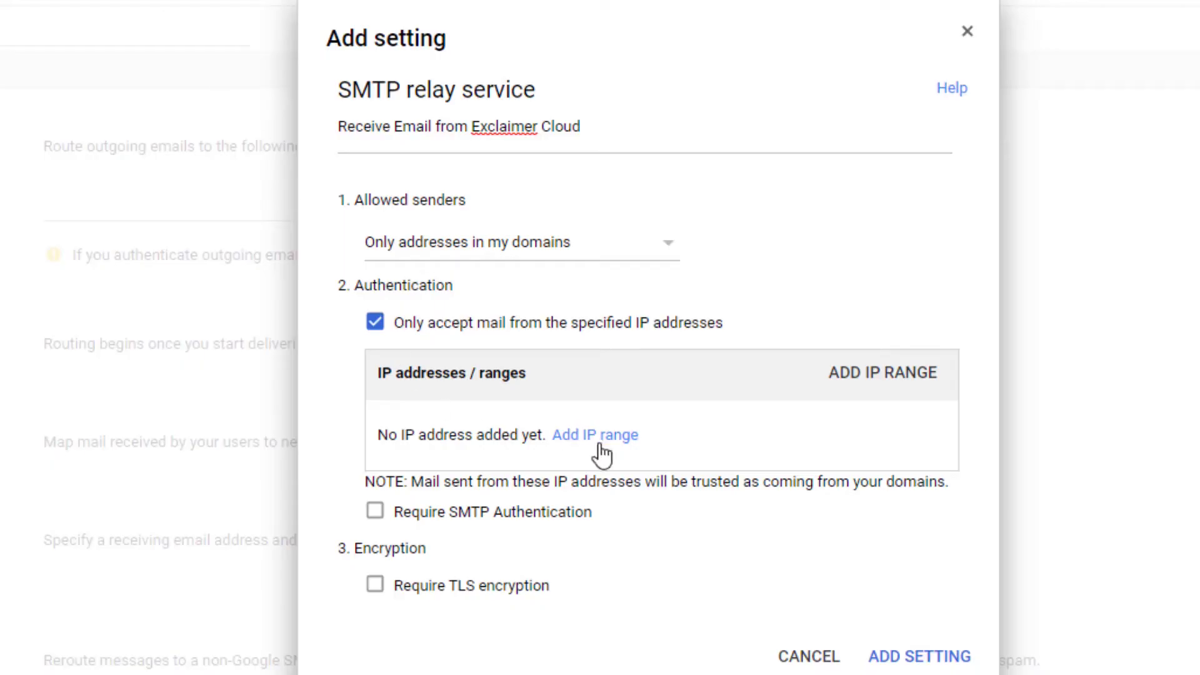
Step: Add the 191.237.4.149 IP range to the relay, described as 'Exclaimer IP 1'
click(602, 438)
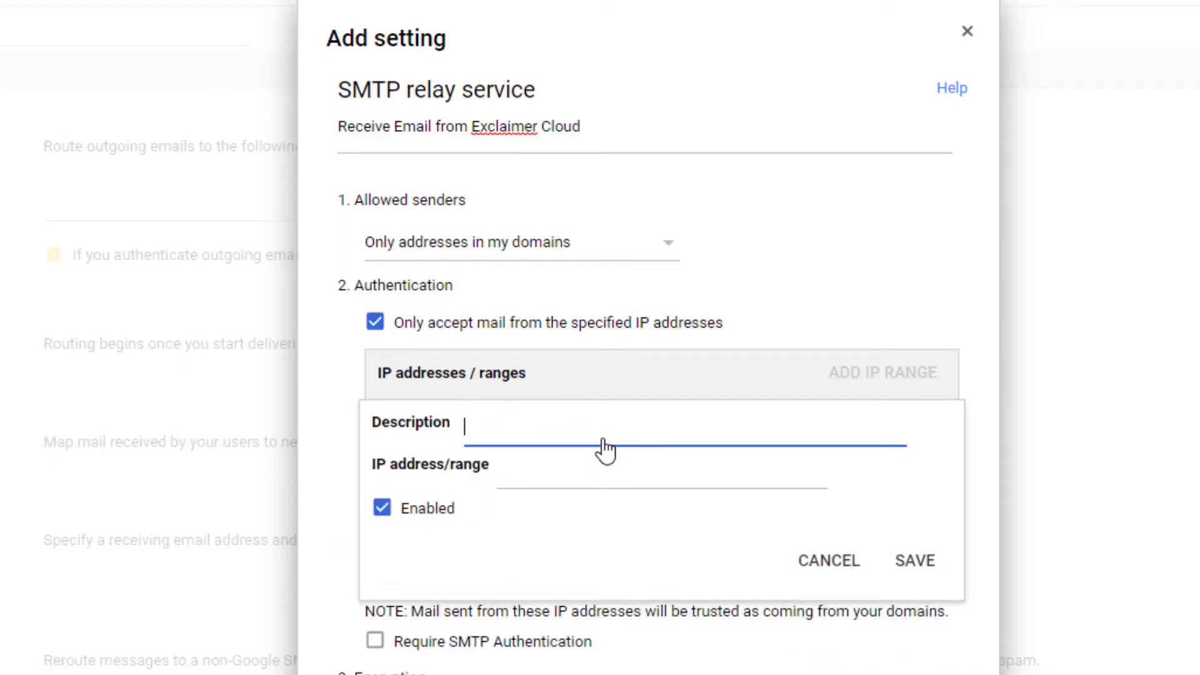
click(588, 473)
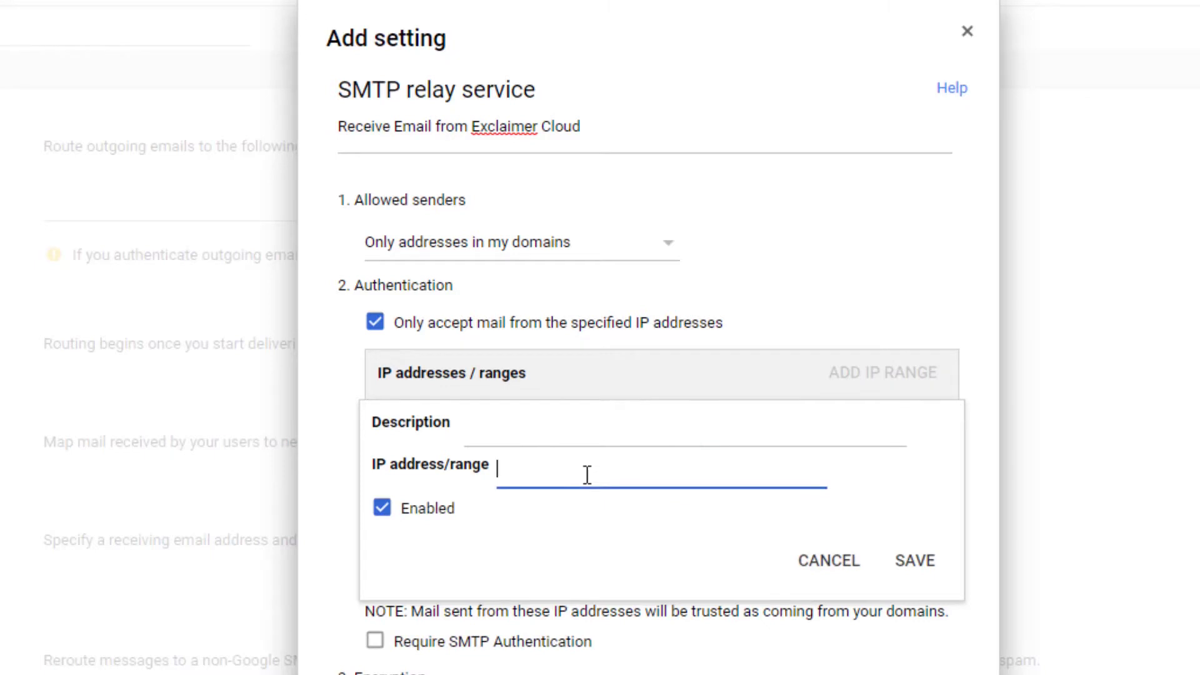
key(ctrl+v)
click(561, 439)
text(Exc)
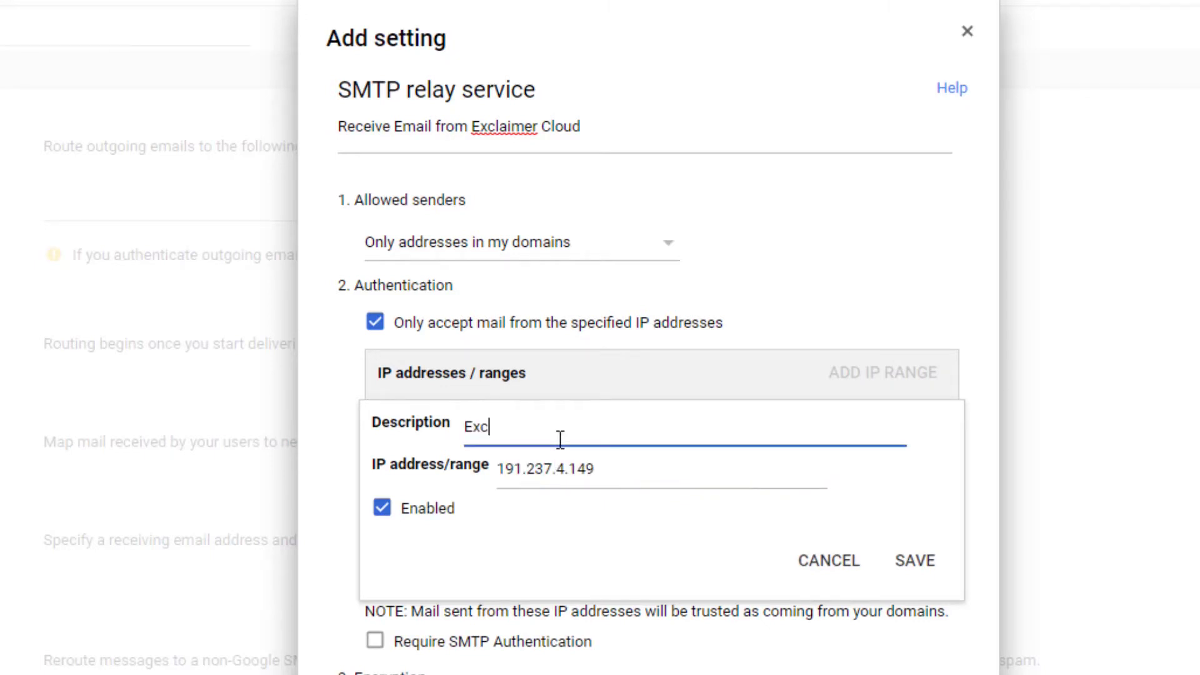
text(alimer IP )
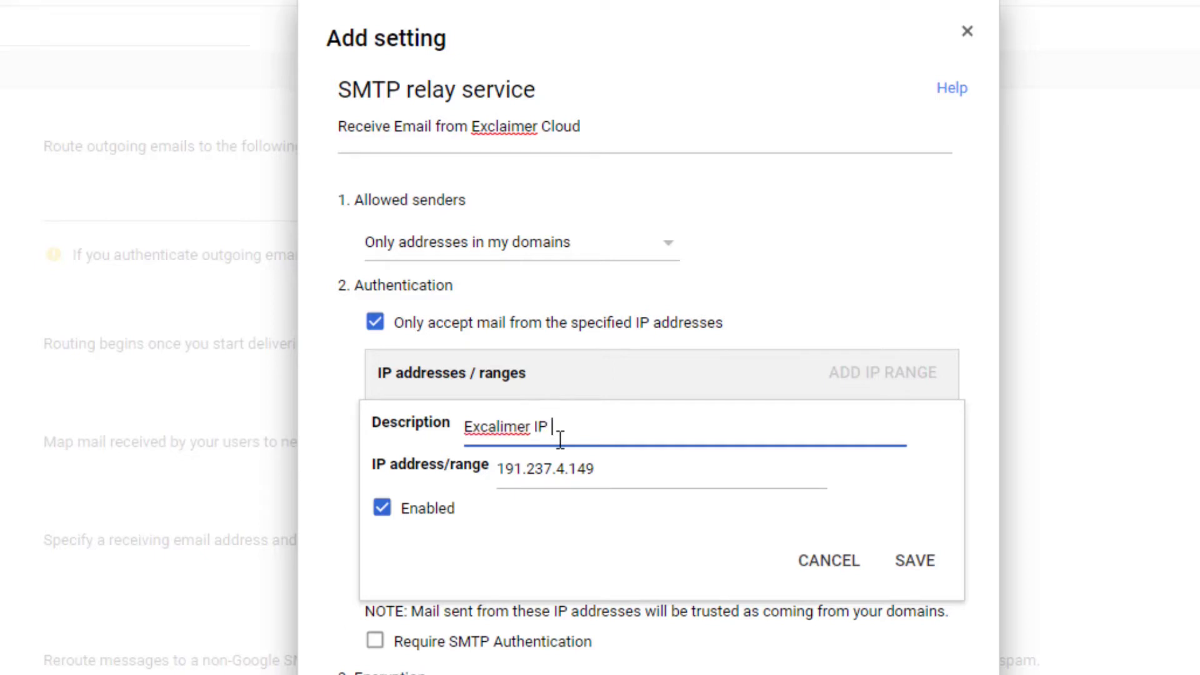
text(1)
click(501, 433)
key(BackSpace)
key(BackSpace)
text(la)
click(664, 424)
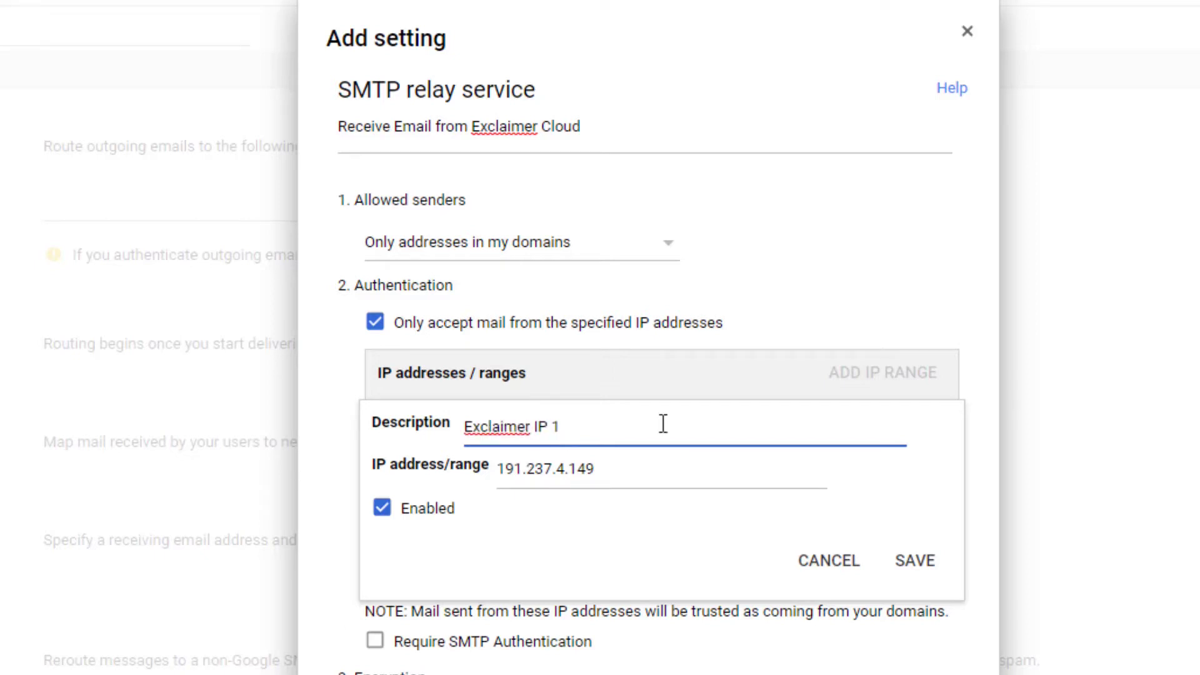
click(917, 561)
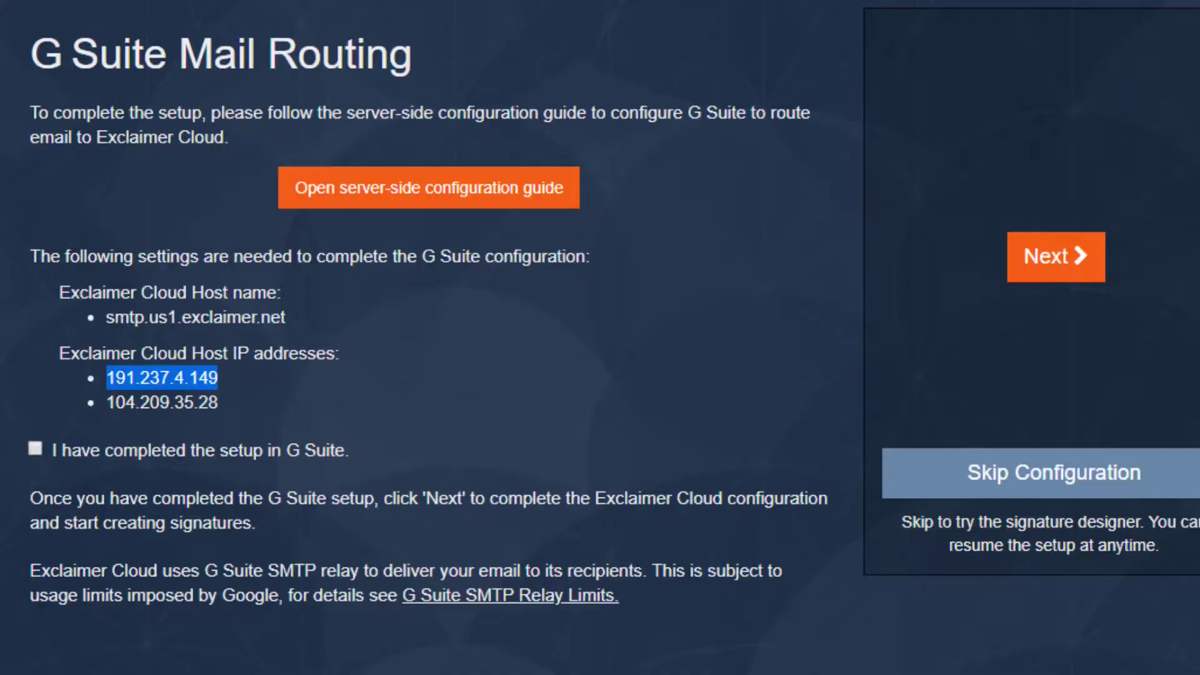
Step: Add the 104.209.35.28 IP range, described as 'Exclaimer IP 2'
drag(234, 400, 107, 403)
key(ctrl+c)
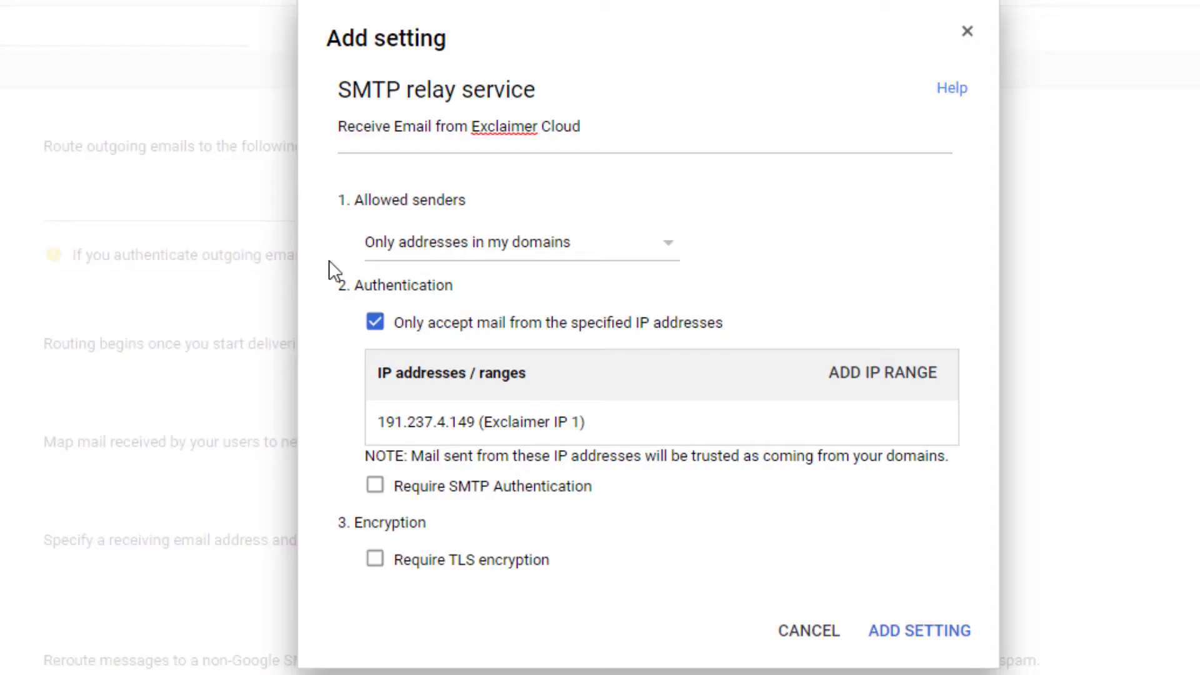
click(876, 376)
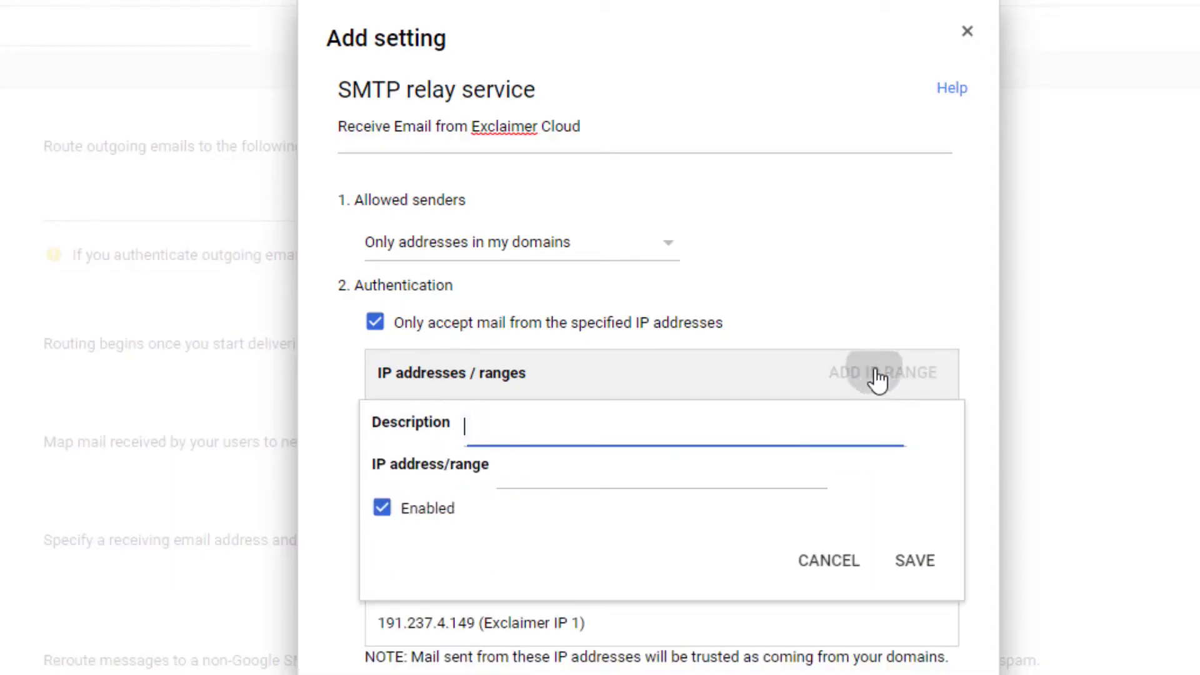
click(591, 461)
key(ctrl+v)
click(581, 432)
text(Excal)
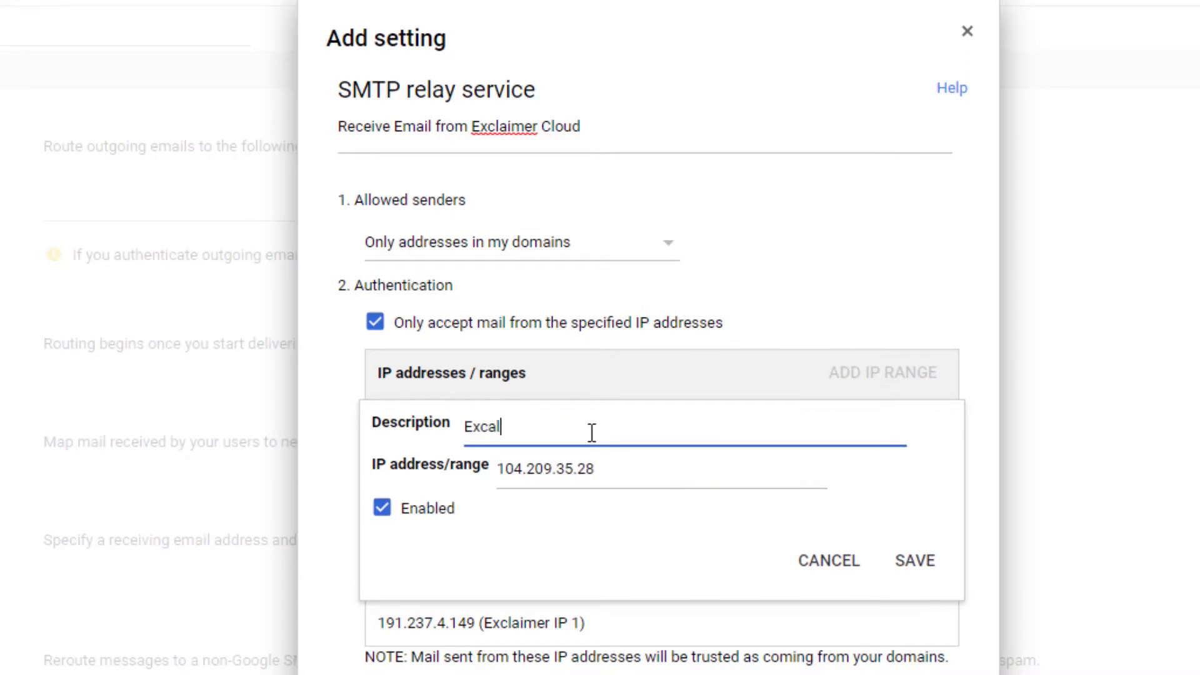
key(BackSpace)
key(BackSpace)
text(laimer IP 2)
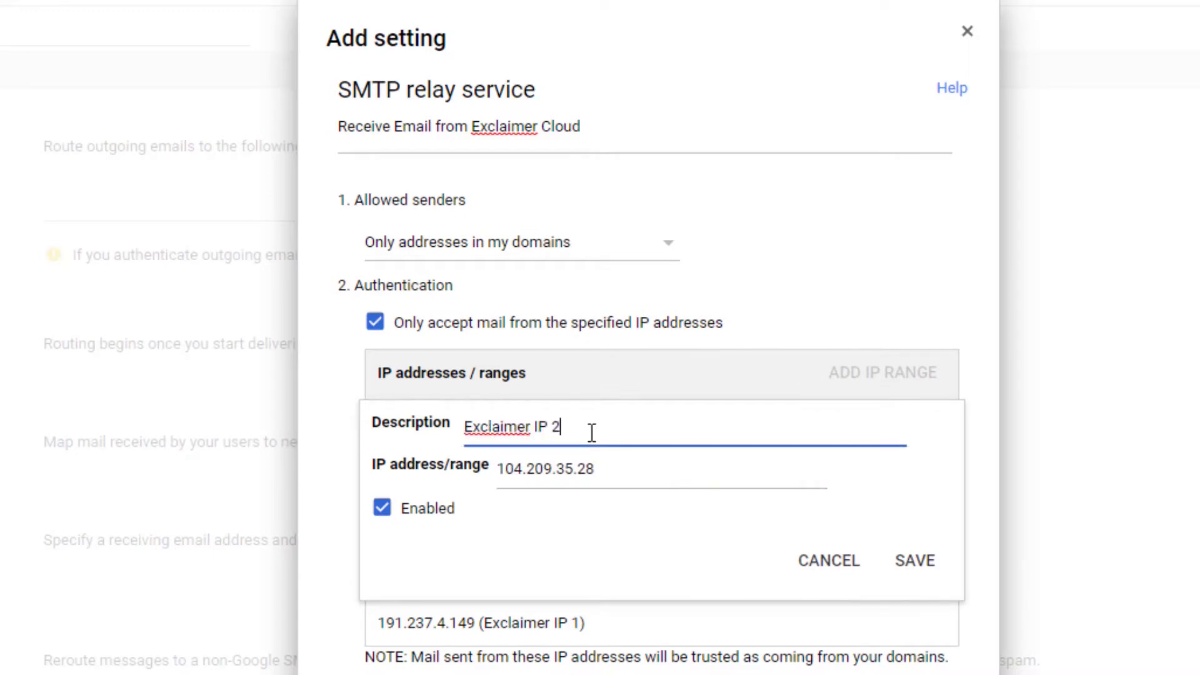
click(914, 566)
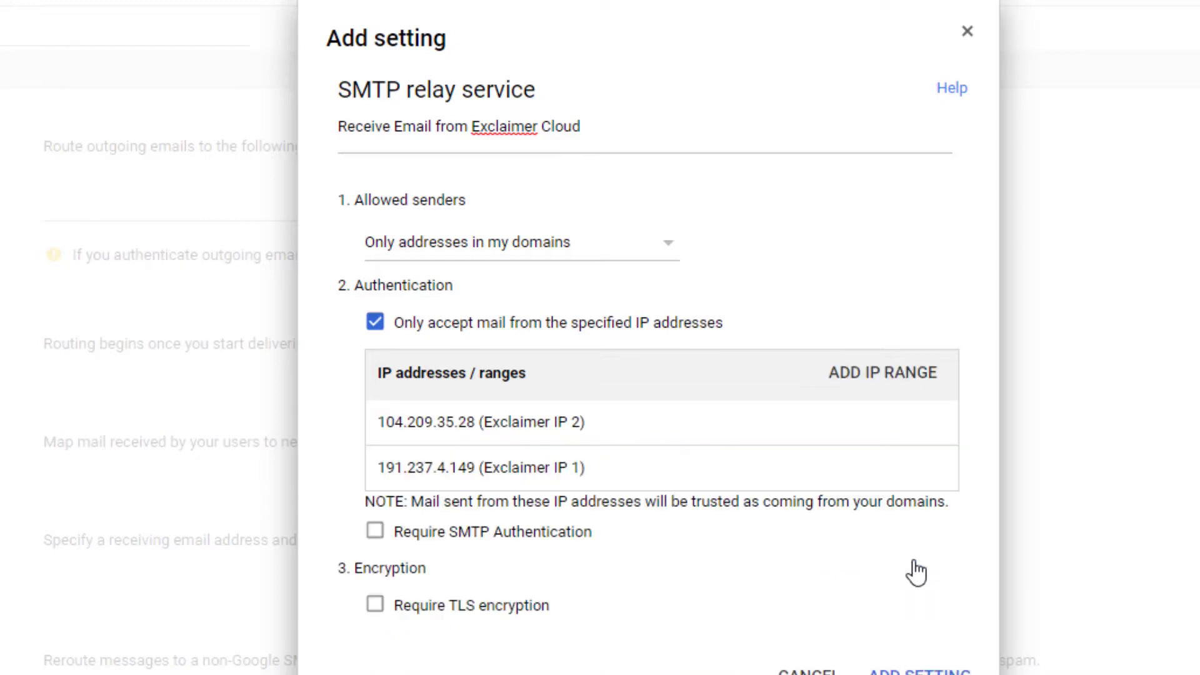
Step: Require TLS encryption, add the SMTP relay setting and save the Gmail settings
click(375, 606)
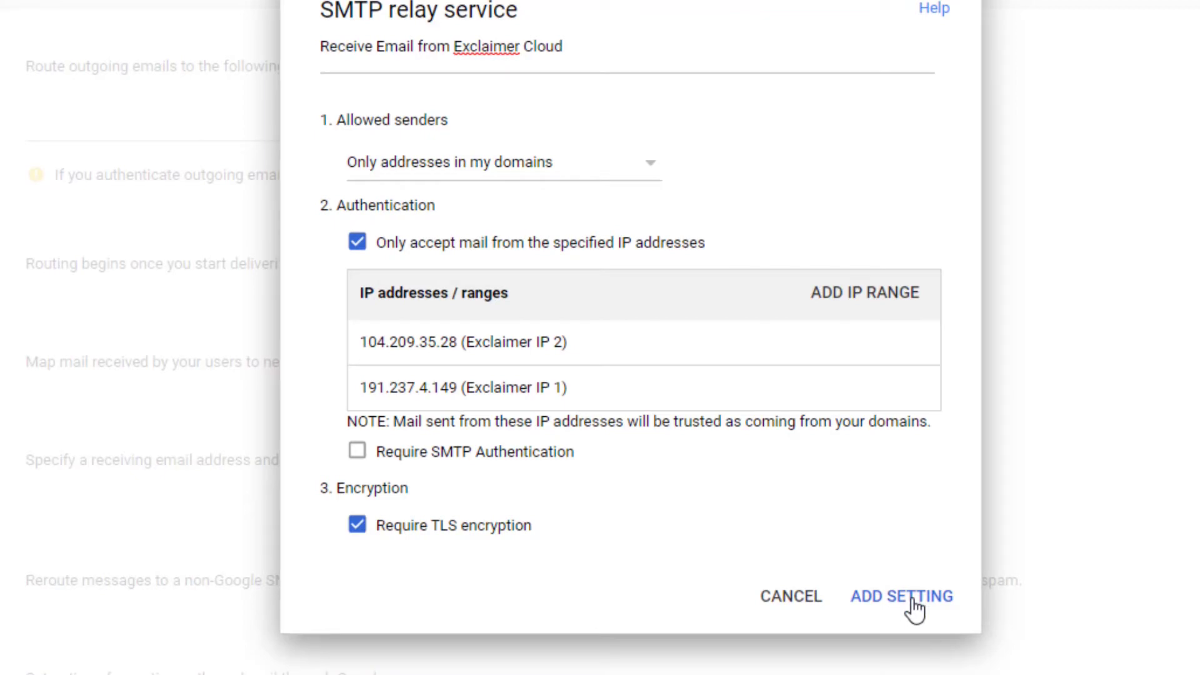
click(915, 605)
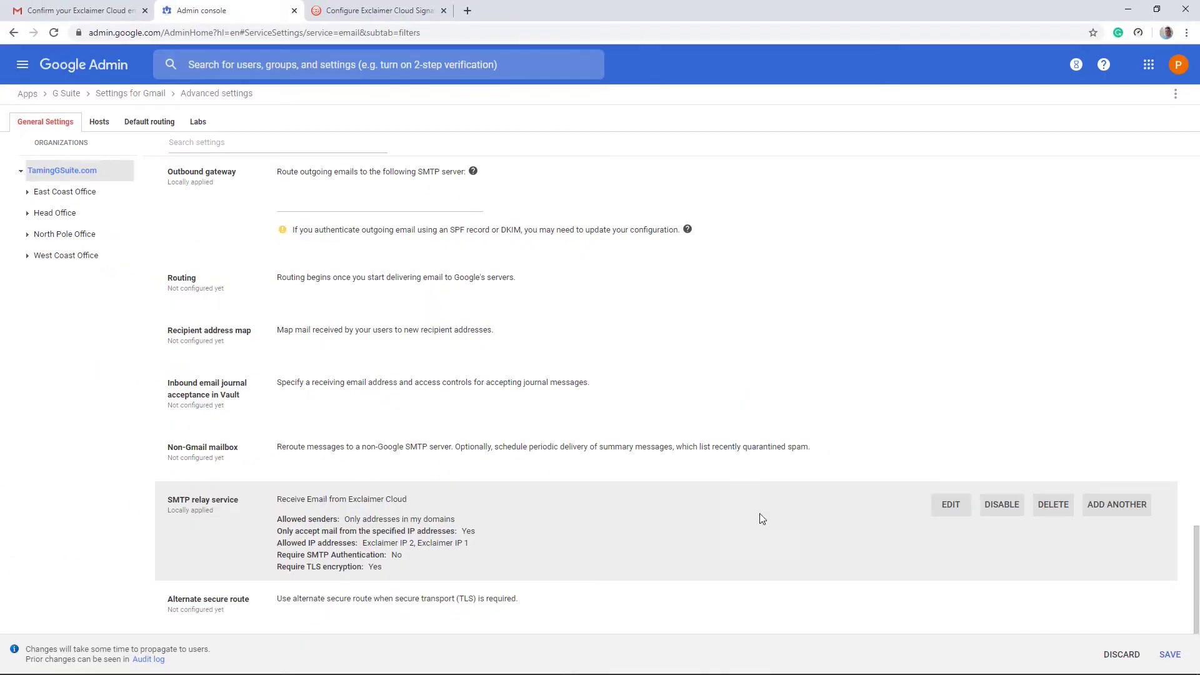
click(1171, 655)
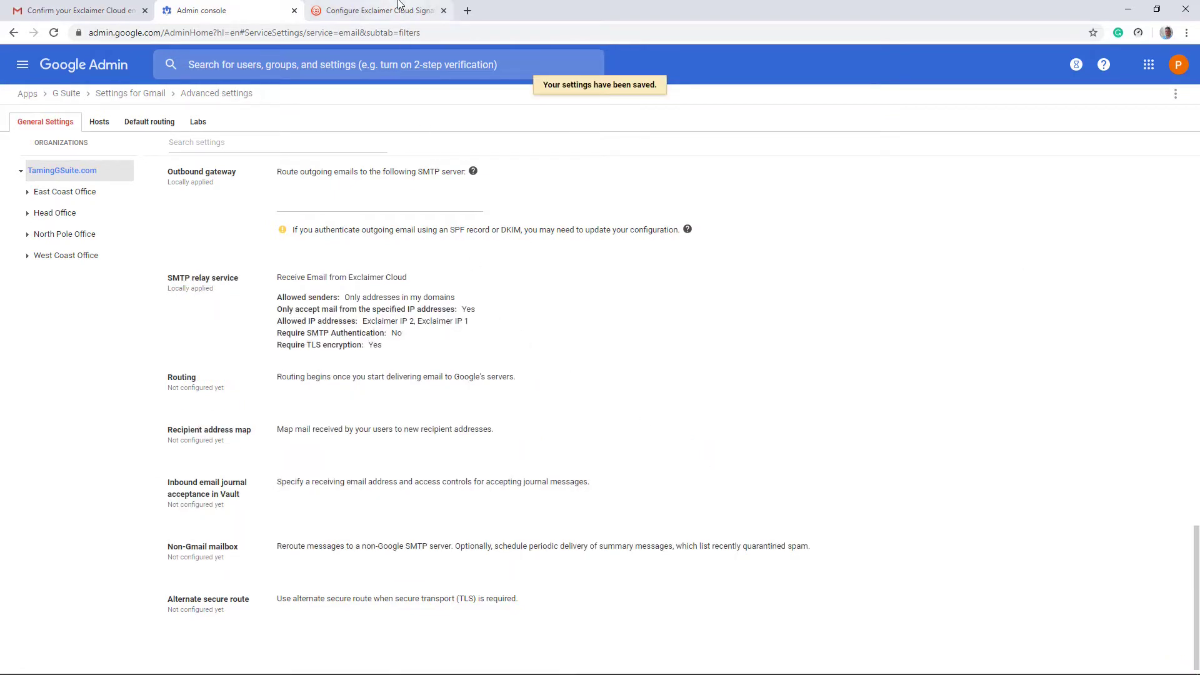
click(399, 8)
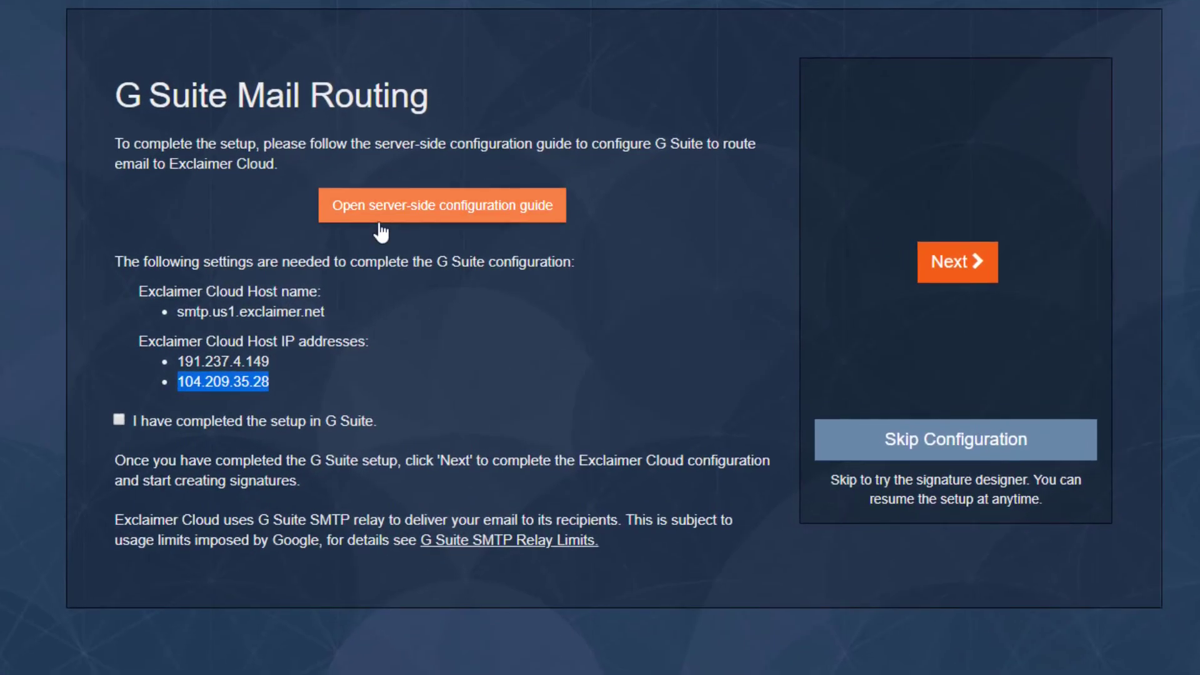
Step: Confirm 'I have completed the setup in G Suite' and continue to data synchronization
drag(184, 313, 349, 320)
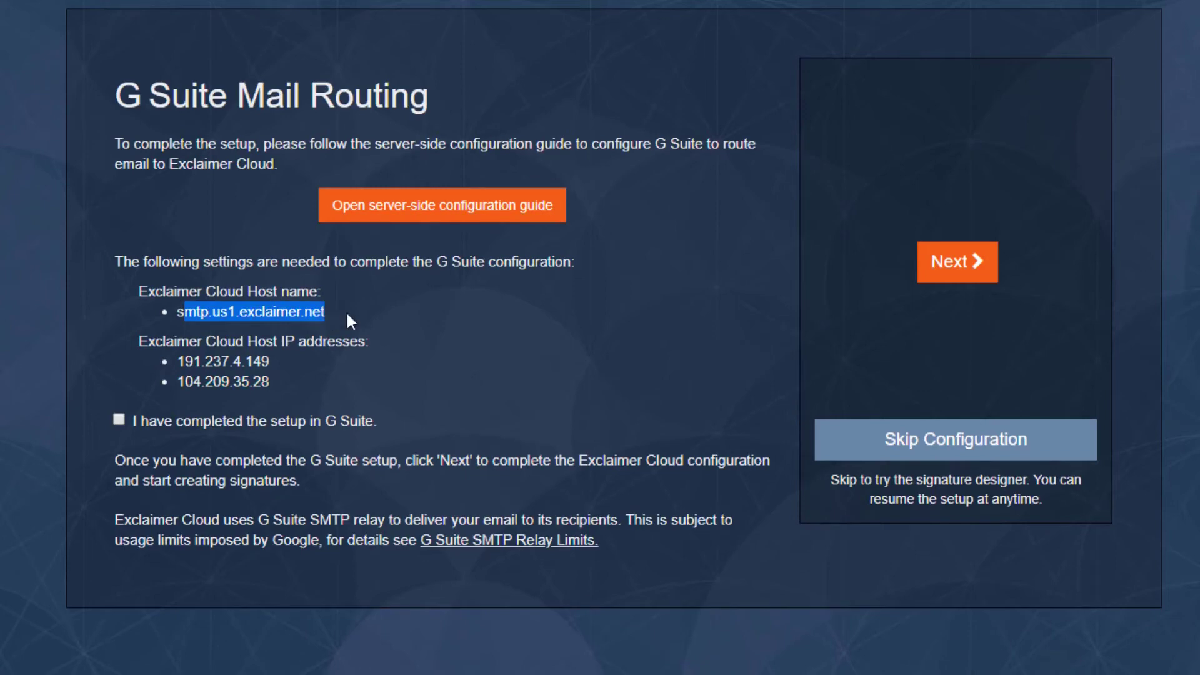
click(346, 316)
drag(194, 361, 289, 370)
click(289, 370)
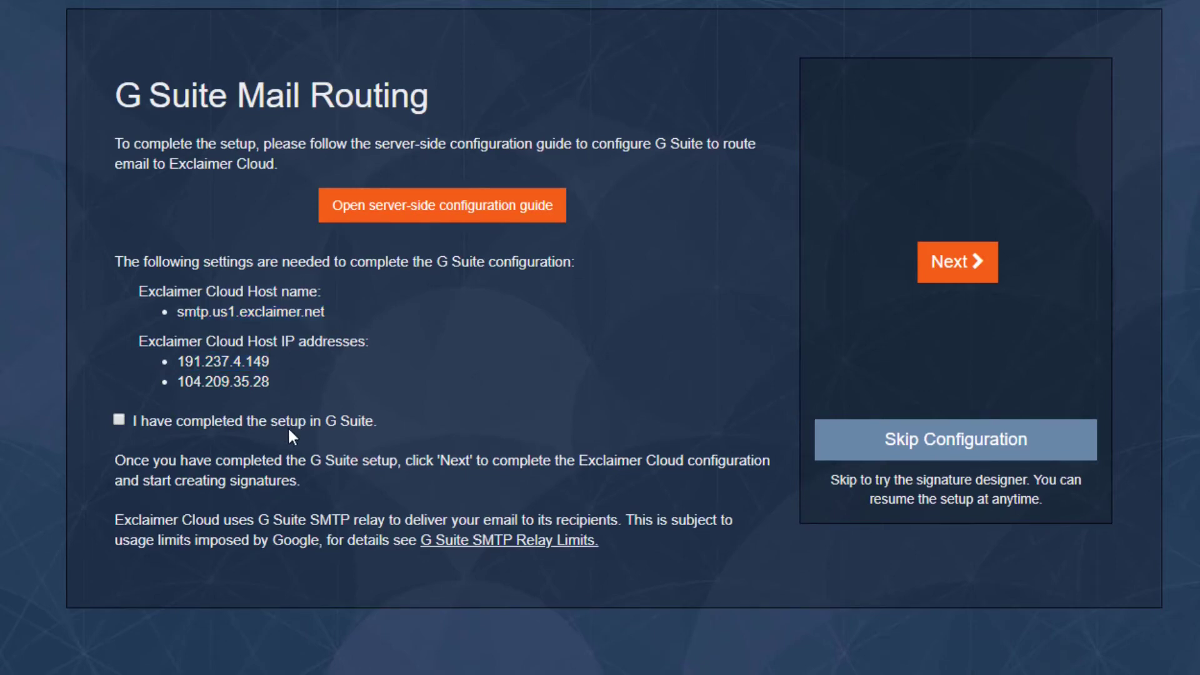
click(119, 419)
click(948, 266)
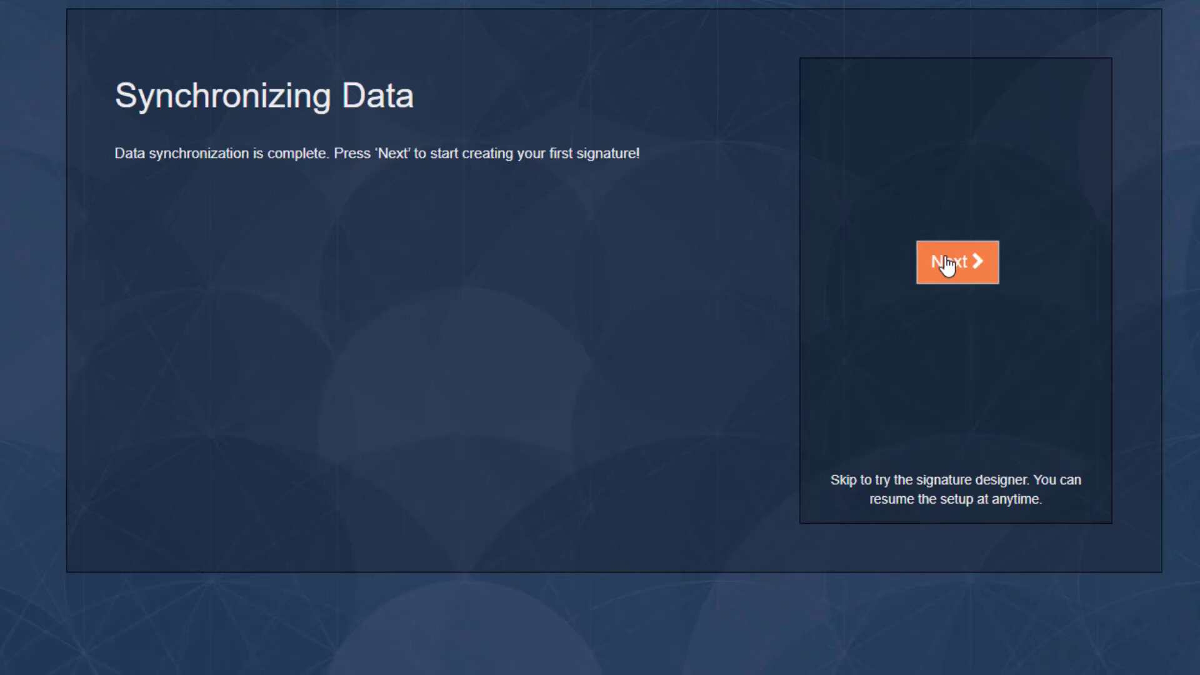
Step: Start a new signature and scroll through the template gallery
click(947, 264)
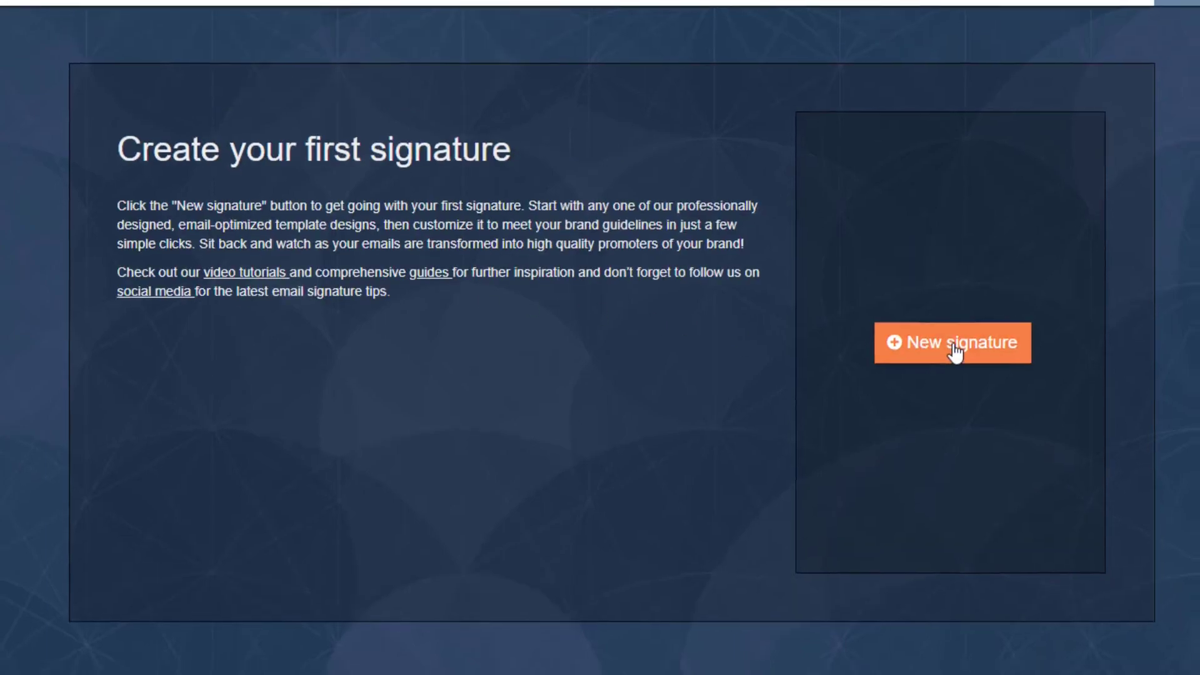
click(908, 301)
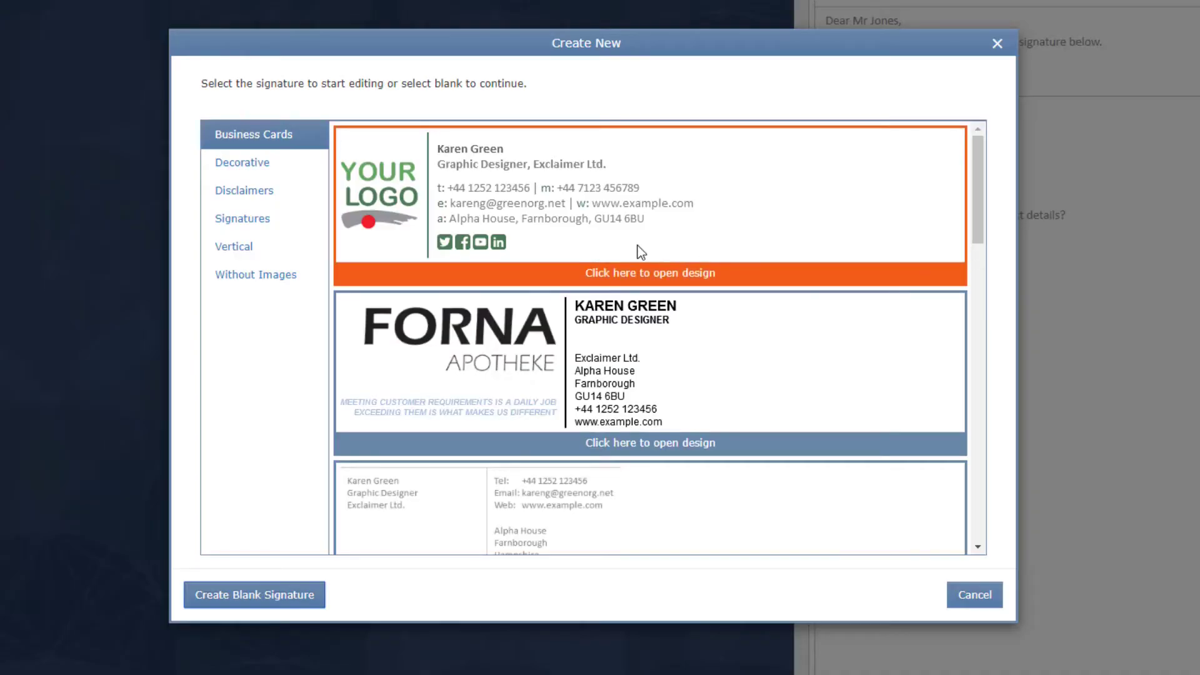
scroll(621, 188, down, 1)
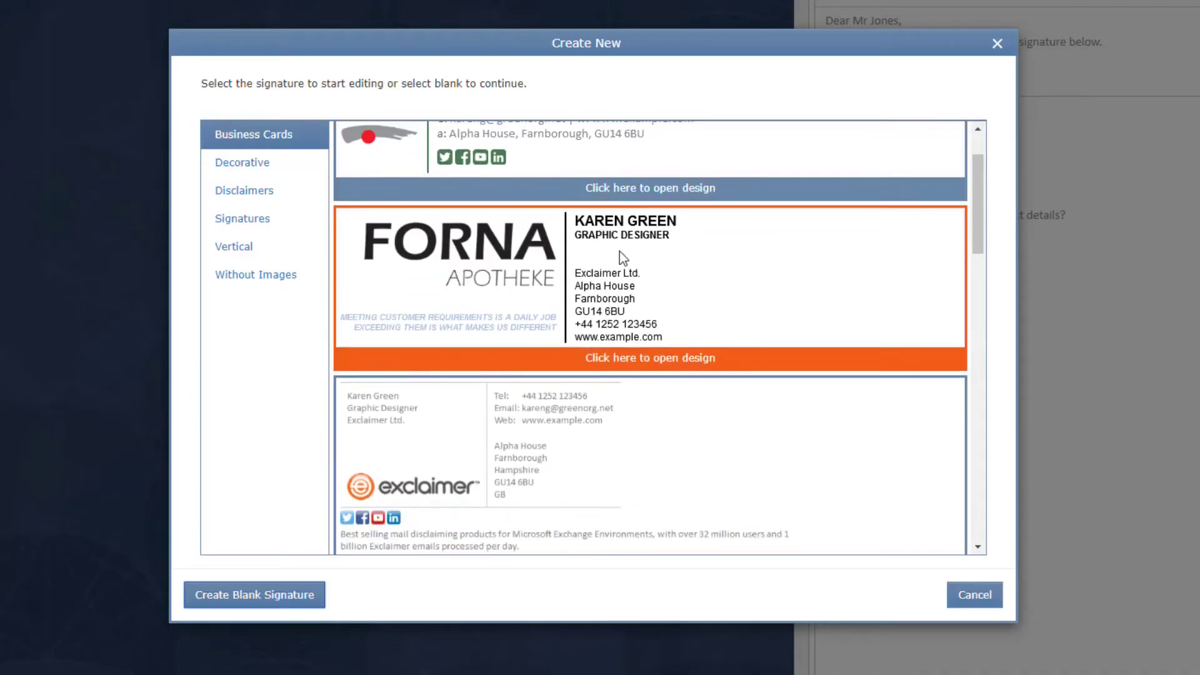
scroll(631, 251, down, 3)
scroll(597, 252, down, 1)
scroll(602, 259, up, 1)
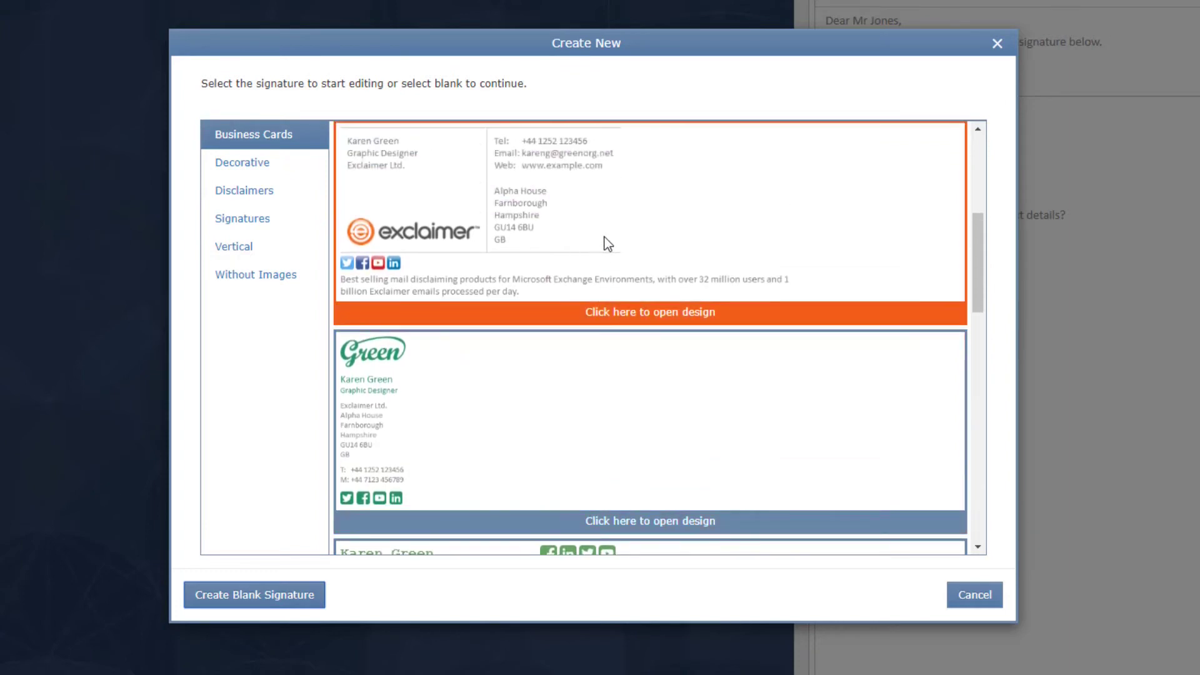
scroll(606, 243, down, 6)
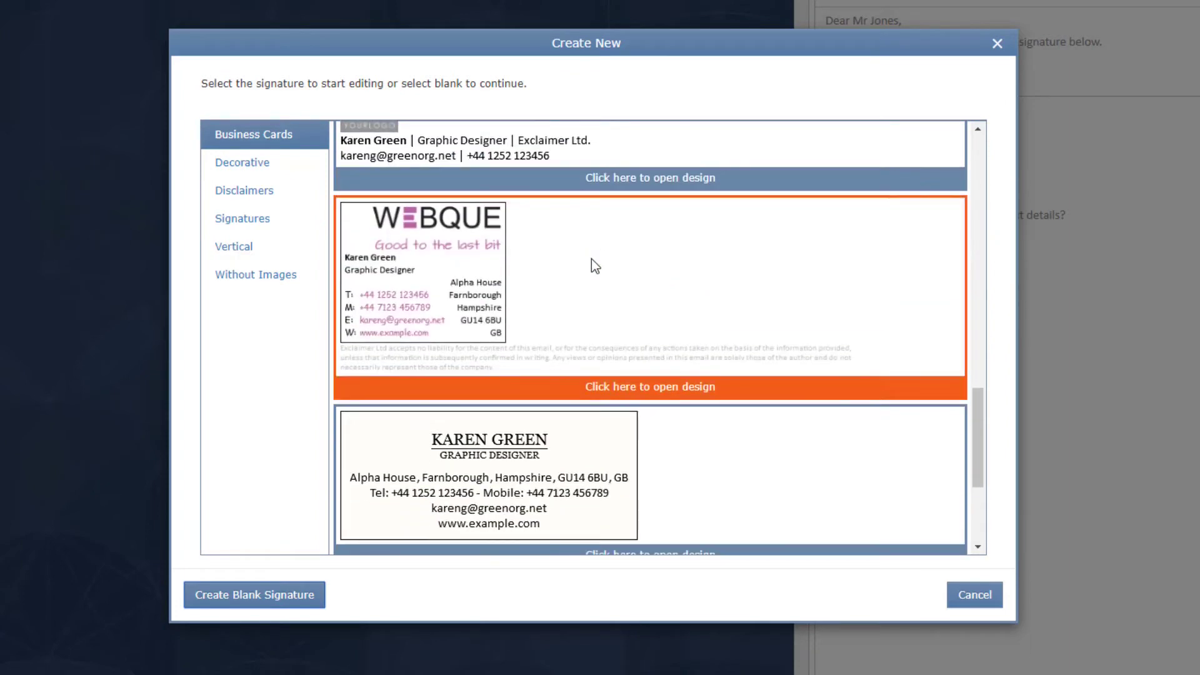
scroll(592, 259, down, 2)
Step: Browse the template categories, then create a blank signature with the tall-left, two-right table shape
click(248, 166)
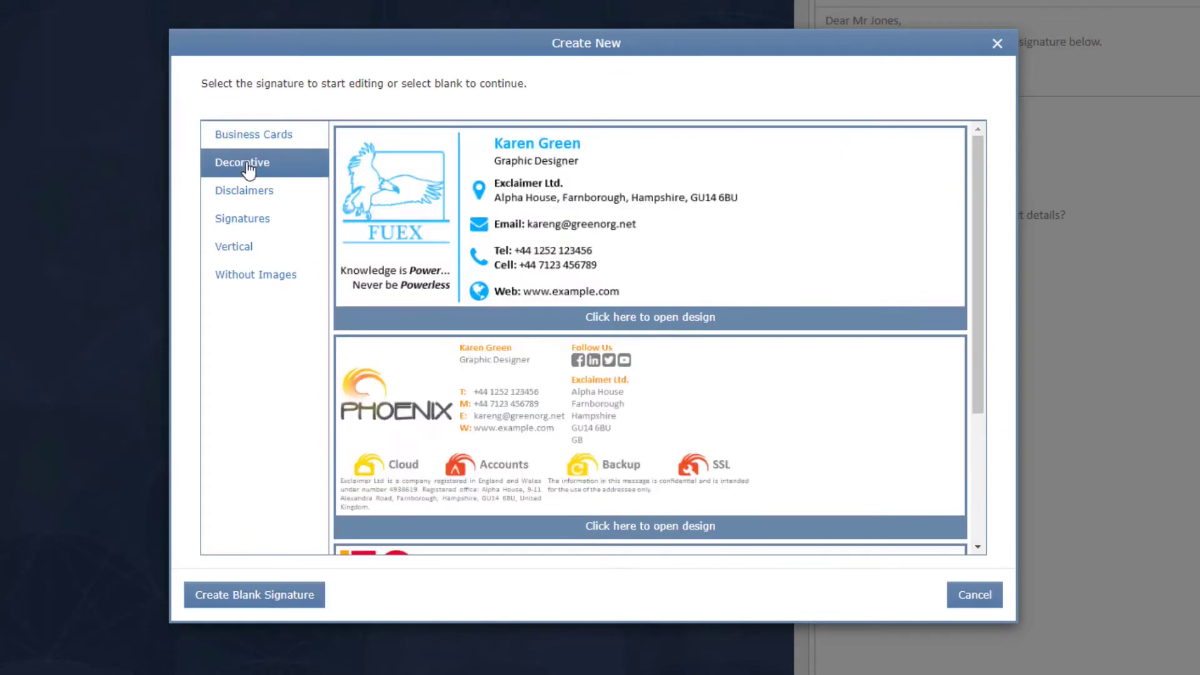
scroll(707, 224, down, 3)
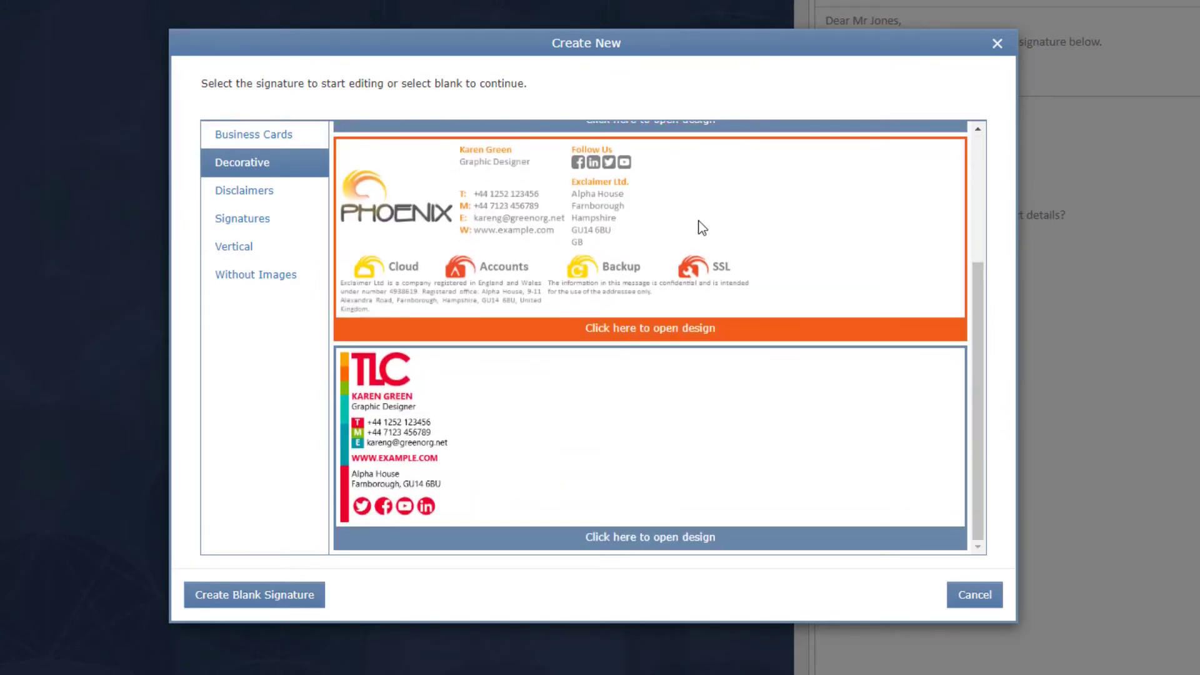
click(263, 190)
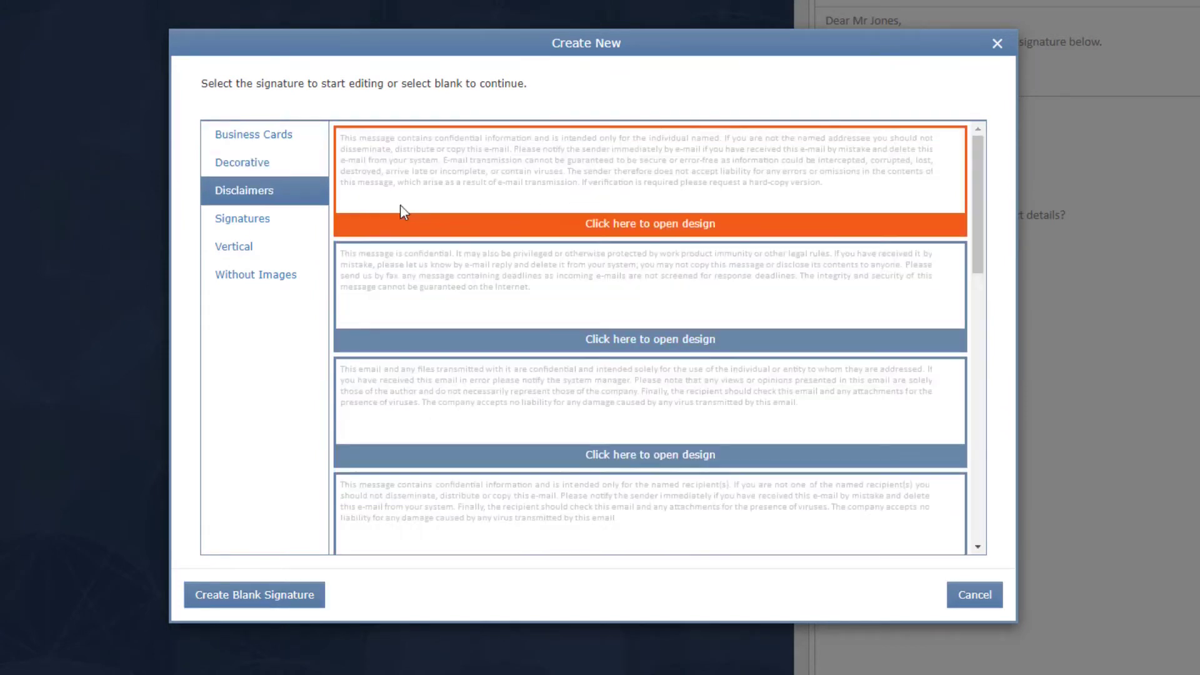
click(258, 223)
scroll(627, 227, down, 5)
scroll(630, 230, down, 5)
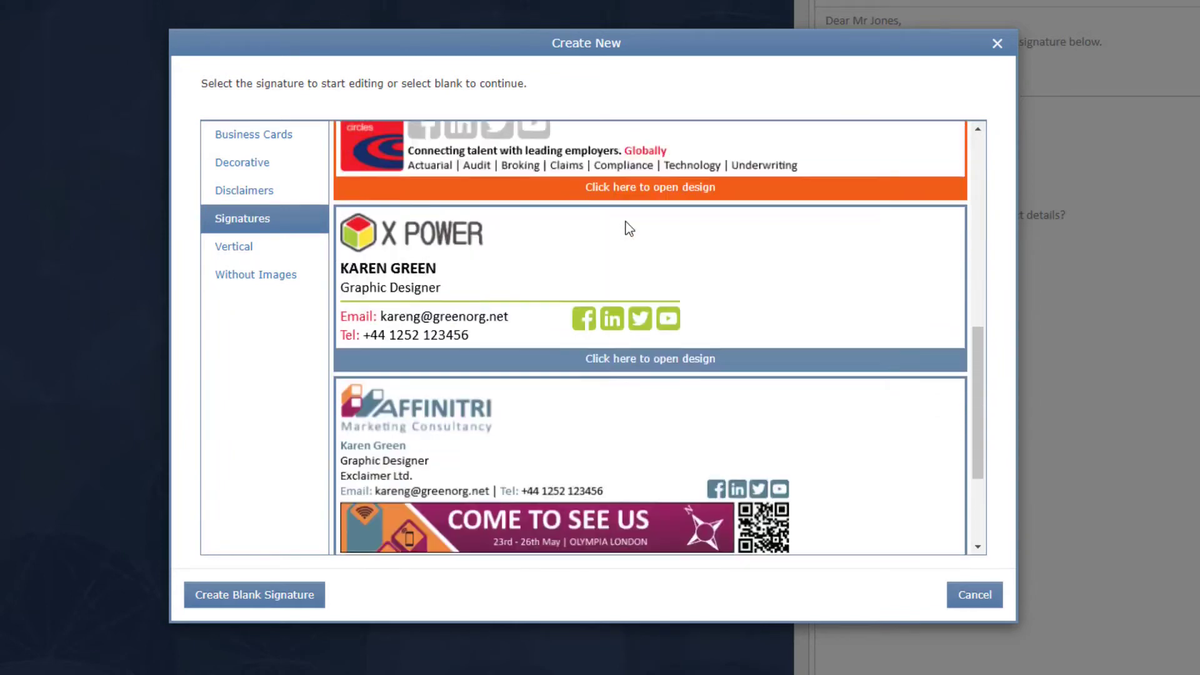
click(235, 254)
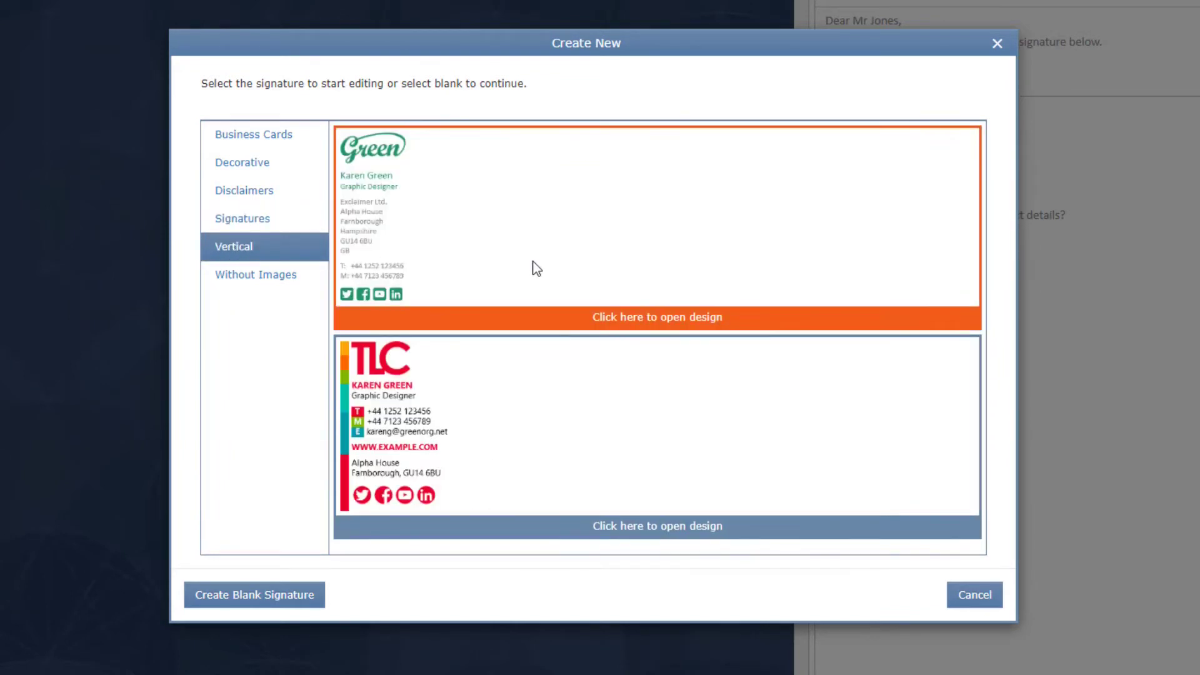
click(250, 275)
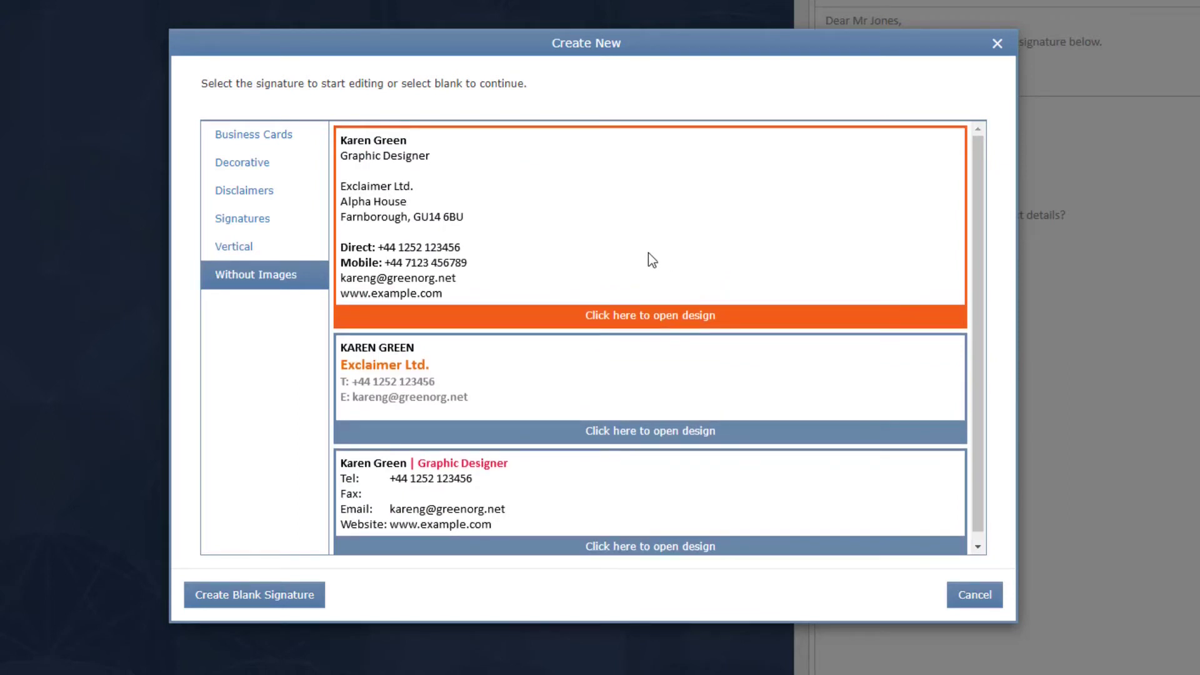
click(387, 530)
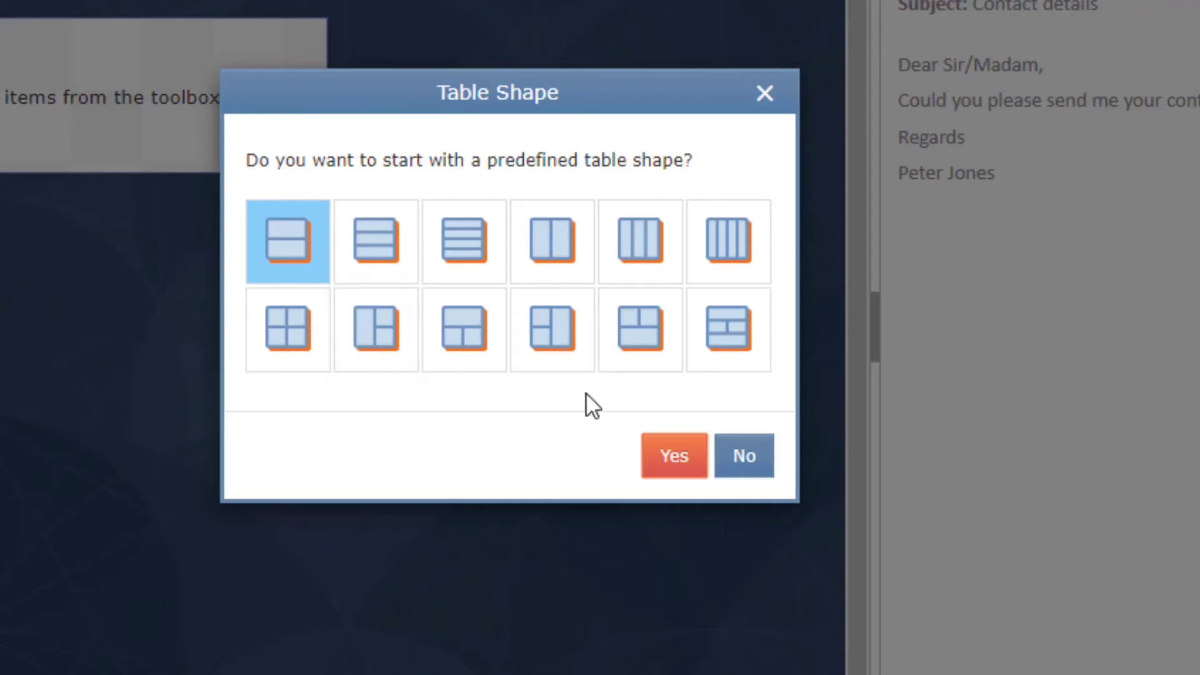
click(389, 343)
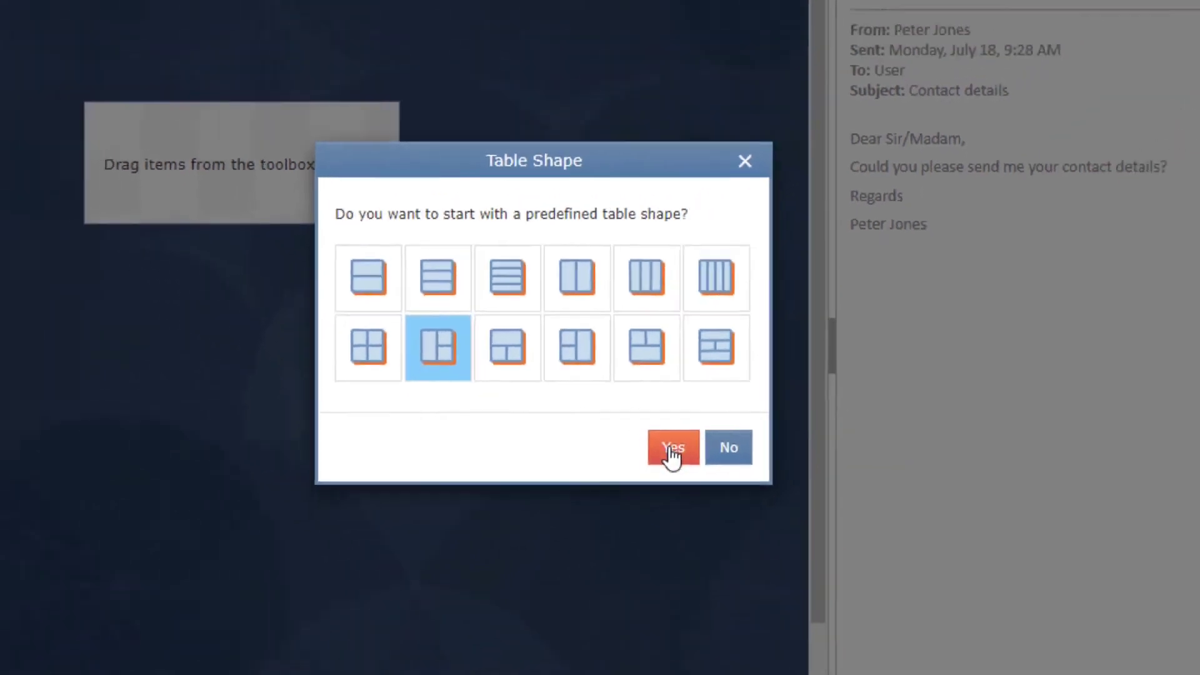
Step: Apply the table shape and add a Personal fields block, trying home and phone icon labels
click(671, 454)
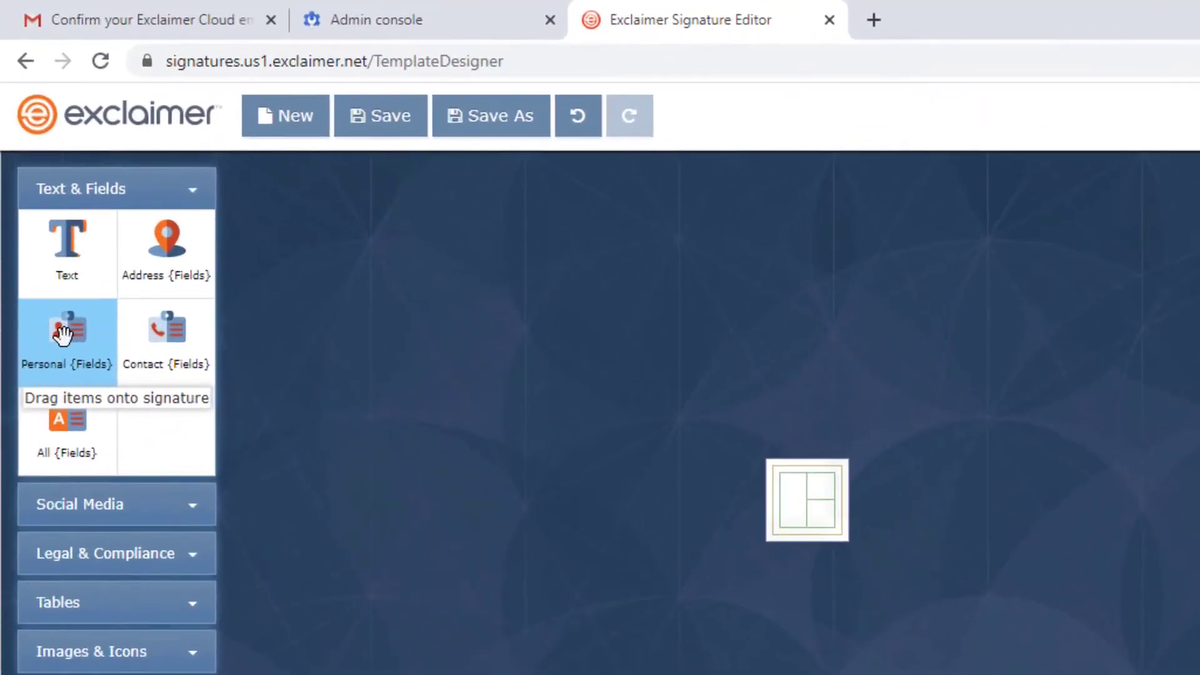
drag(62, 334, 823, 497)
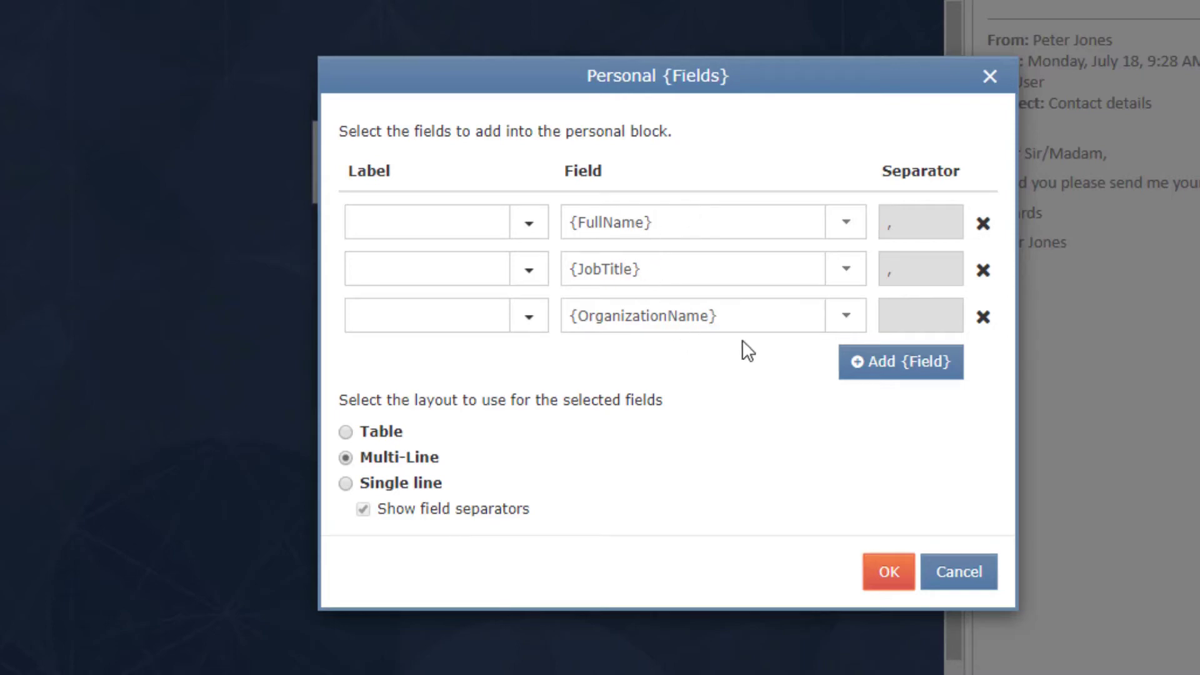
click(529, 226)
scroll(459, 303, down, 3)
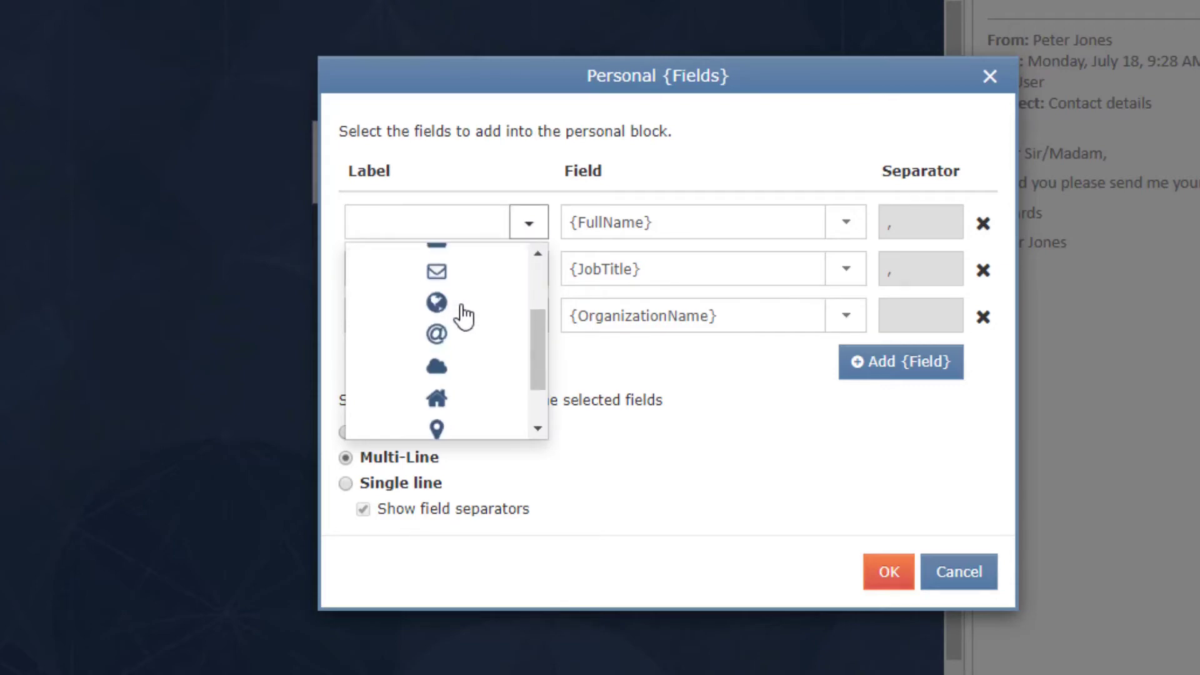
click(449, 337)
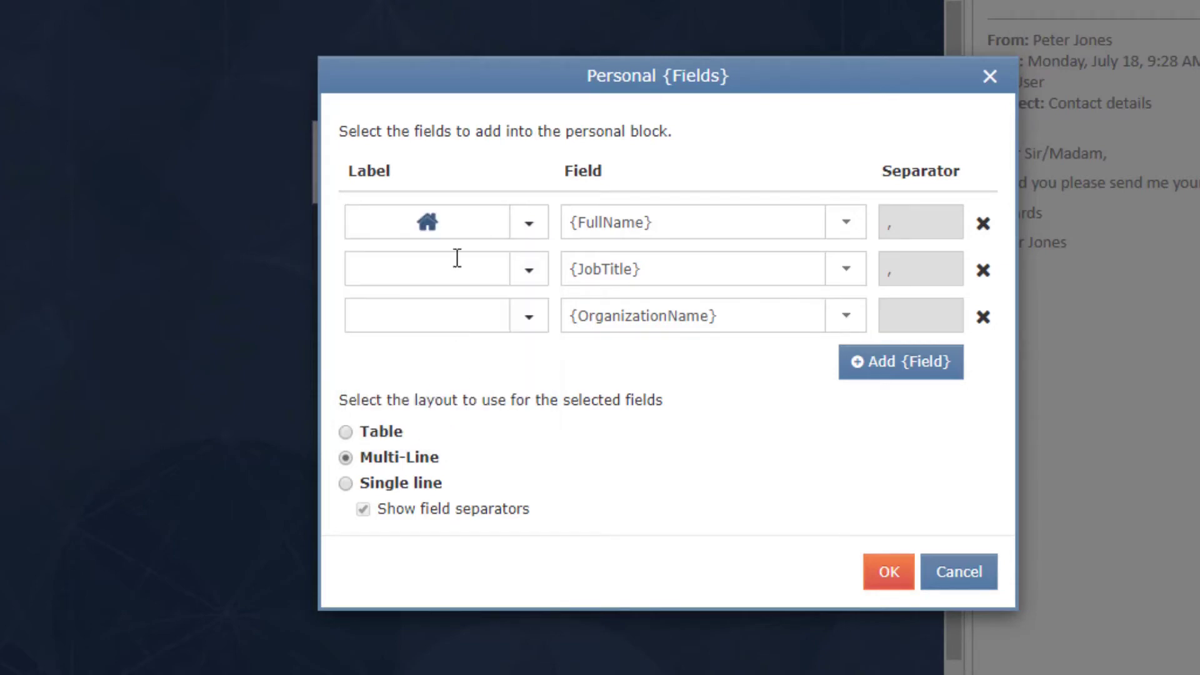
click(529, 275)
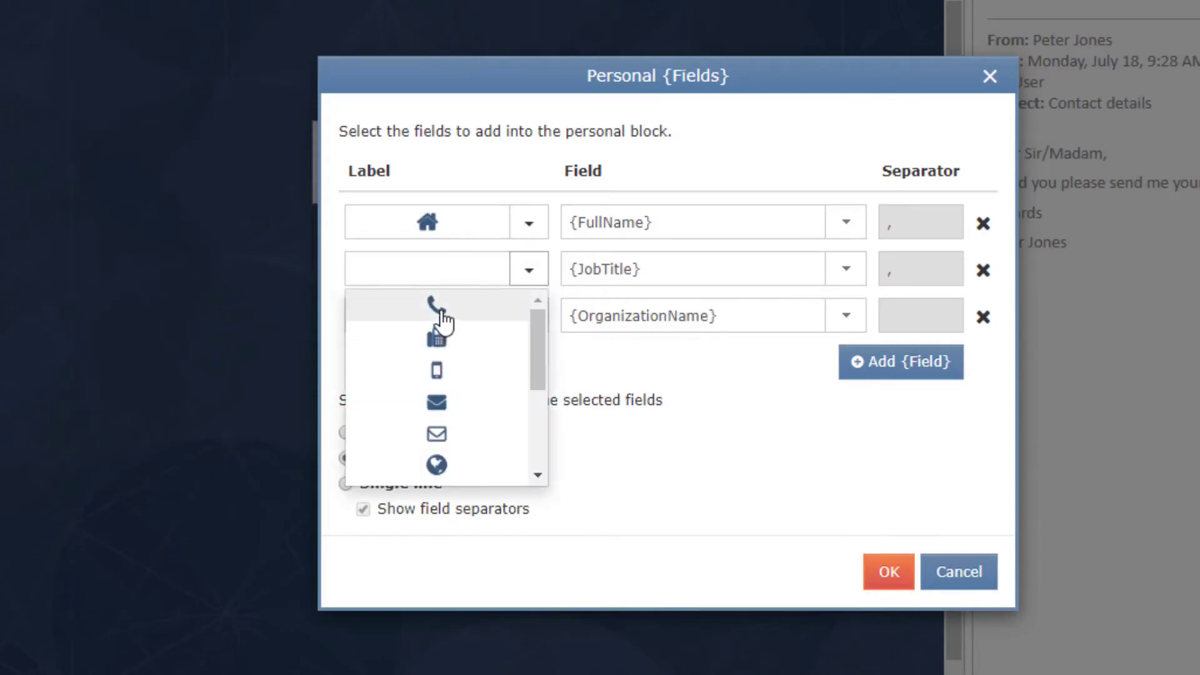
click(442, 312)
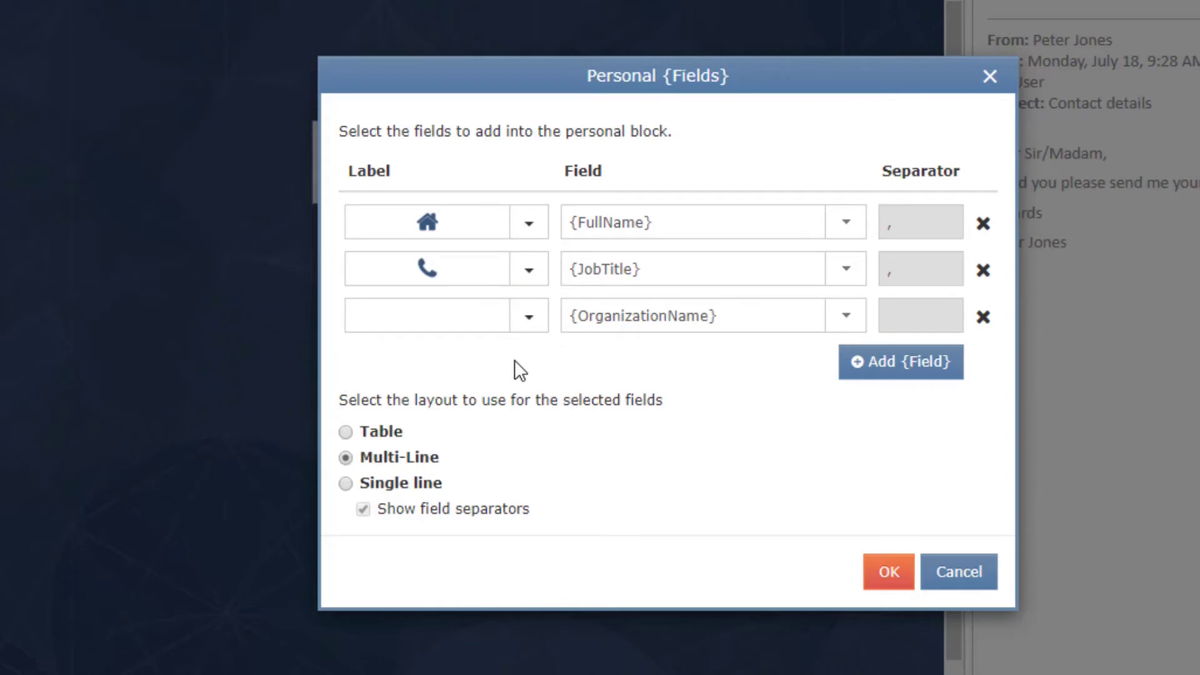
click(528, 229)
Step: Set the name and title separators to | and /, use Multi-Line layout, and confirm
click(346, 484)
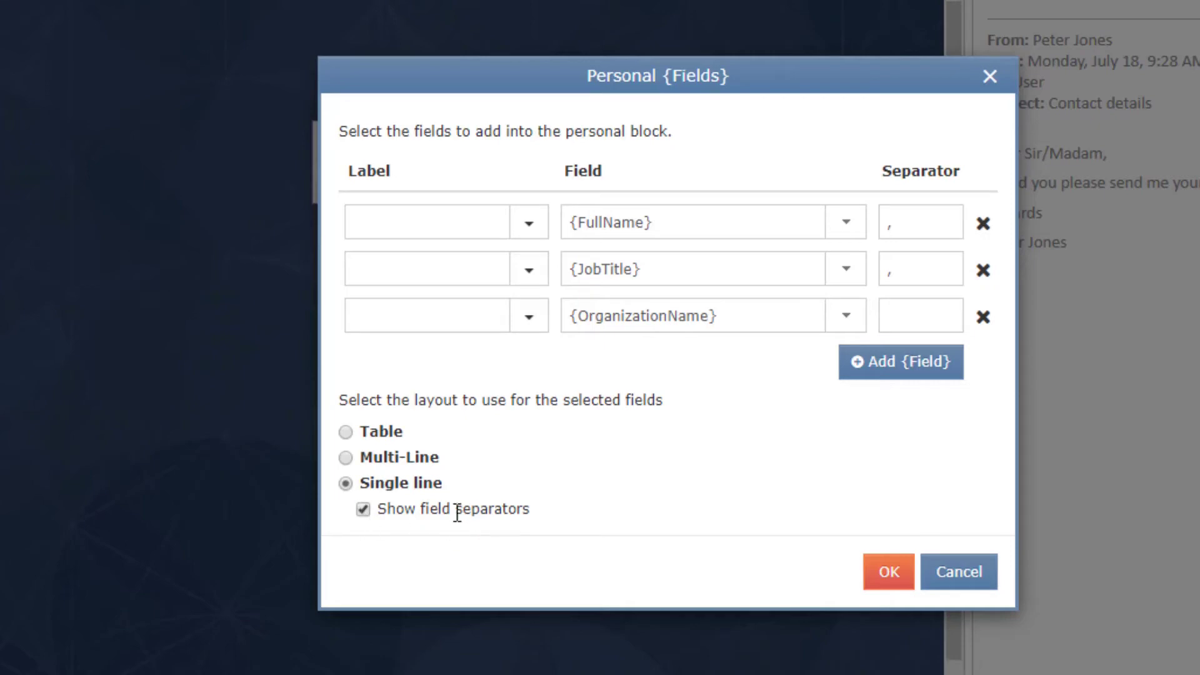
click(928, 215)
key(shift+Left)
key(shift+Left)
text(|)
click(922, 269)
key(shift+Left)
key(shift+Left)
text(/)
click(346, 458)
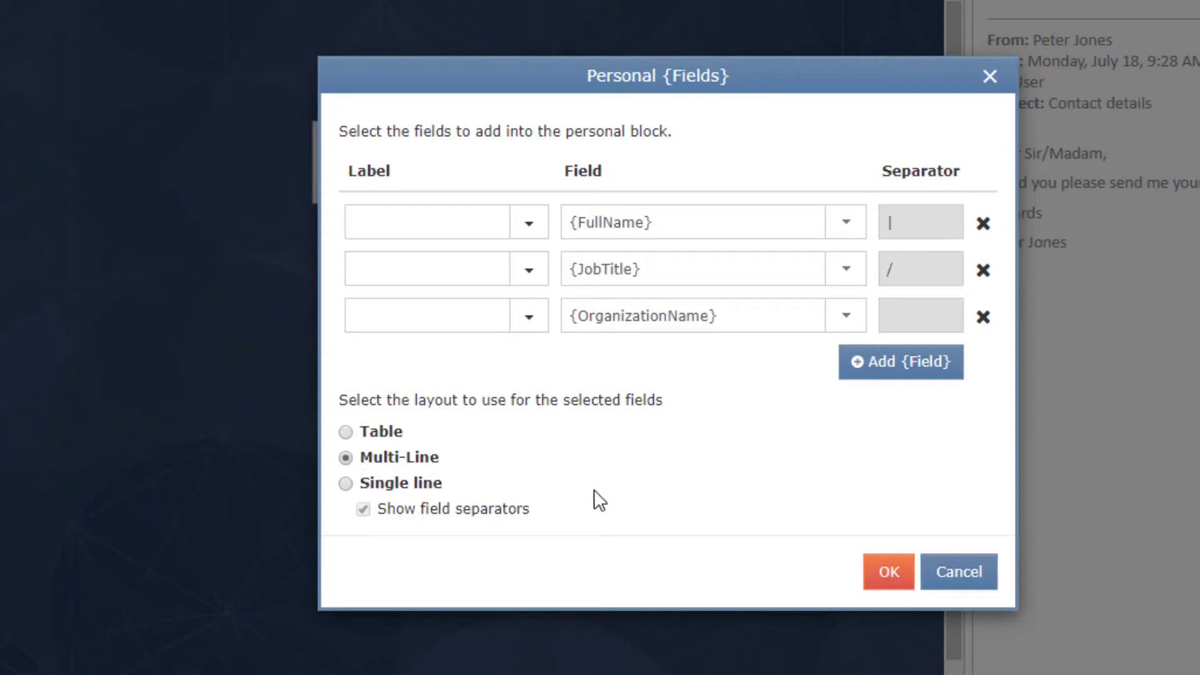
click(896, 575)
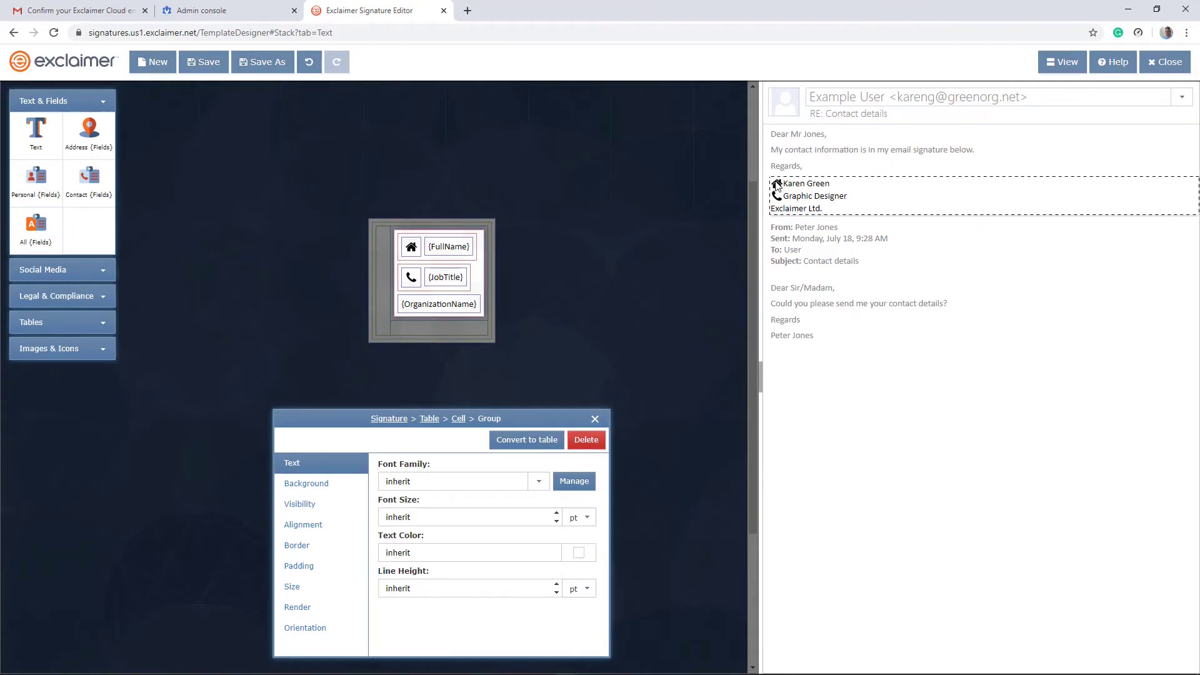
Step: Delete the home icon beside {FullName} and the phone icon beside {JobTitle}
click(595, 419)
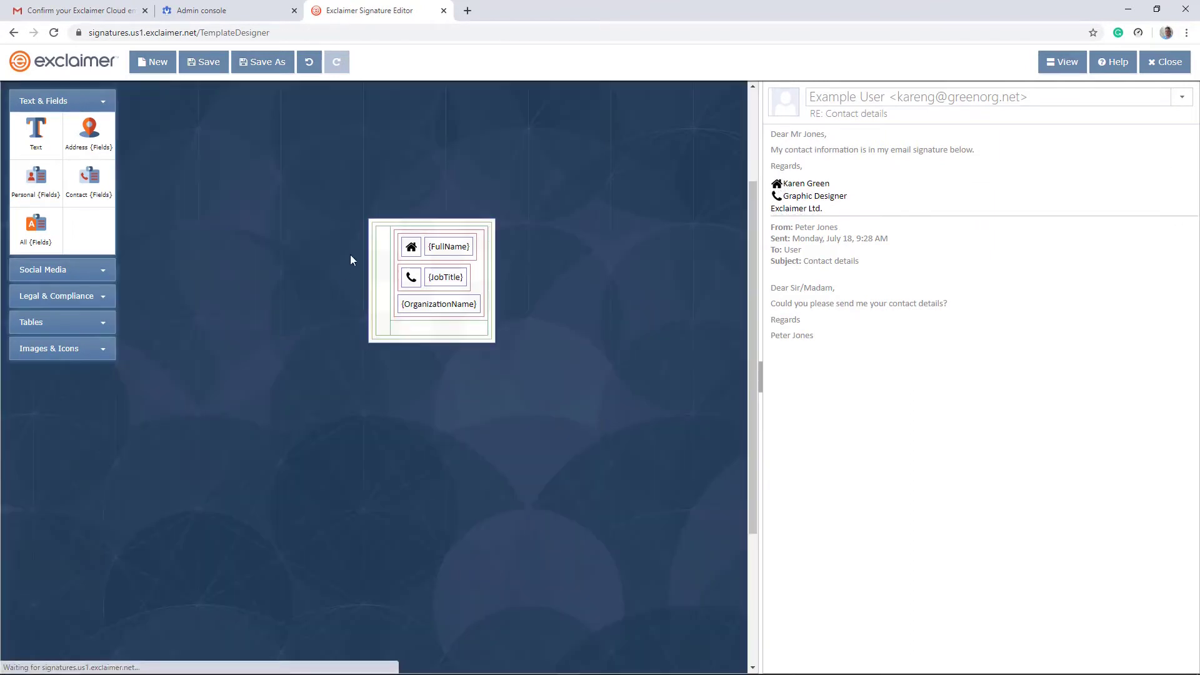
click(411, 248)
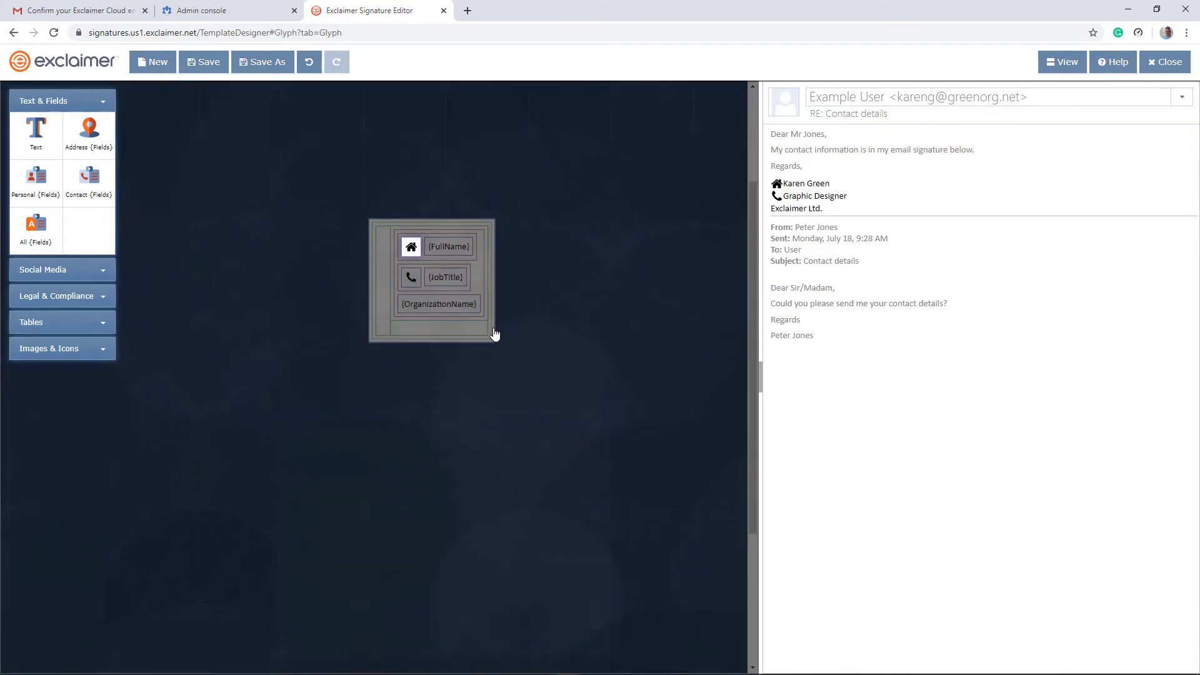
click(585, 440)
click(407, 277)
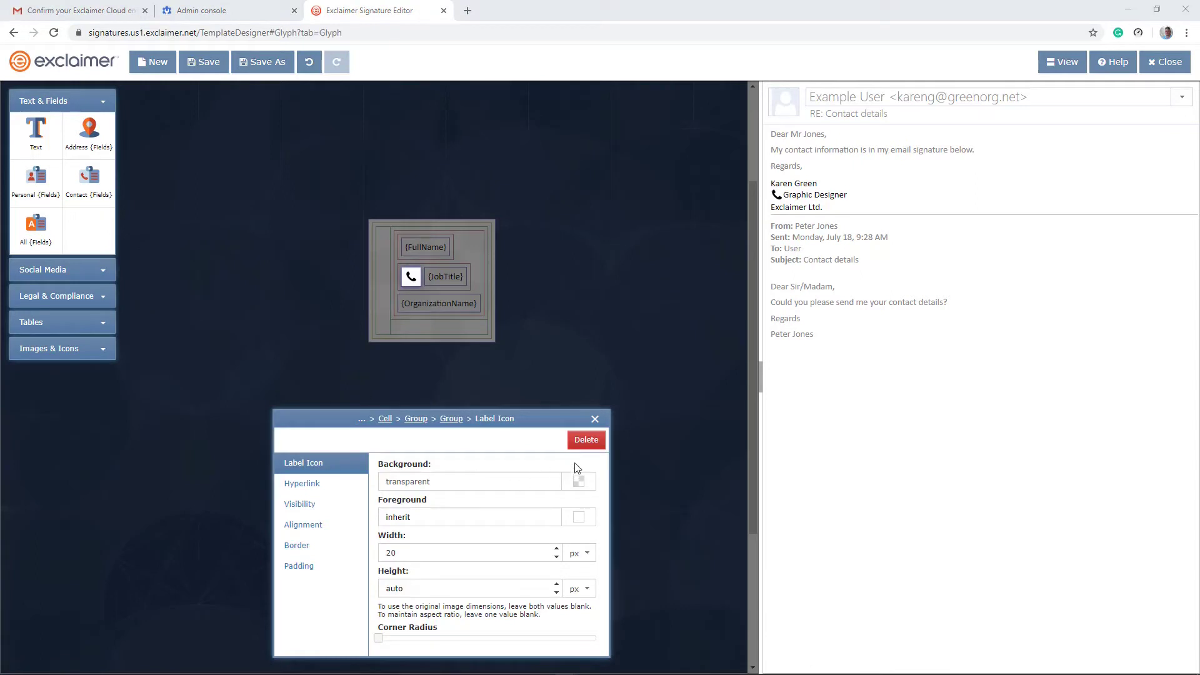
click(587, 441)
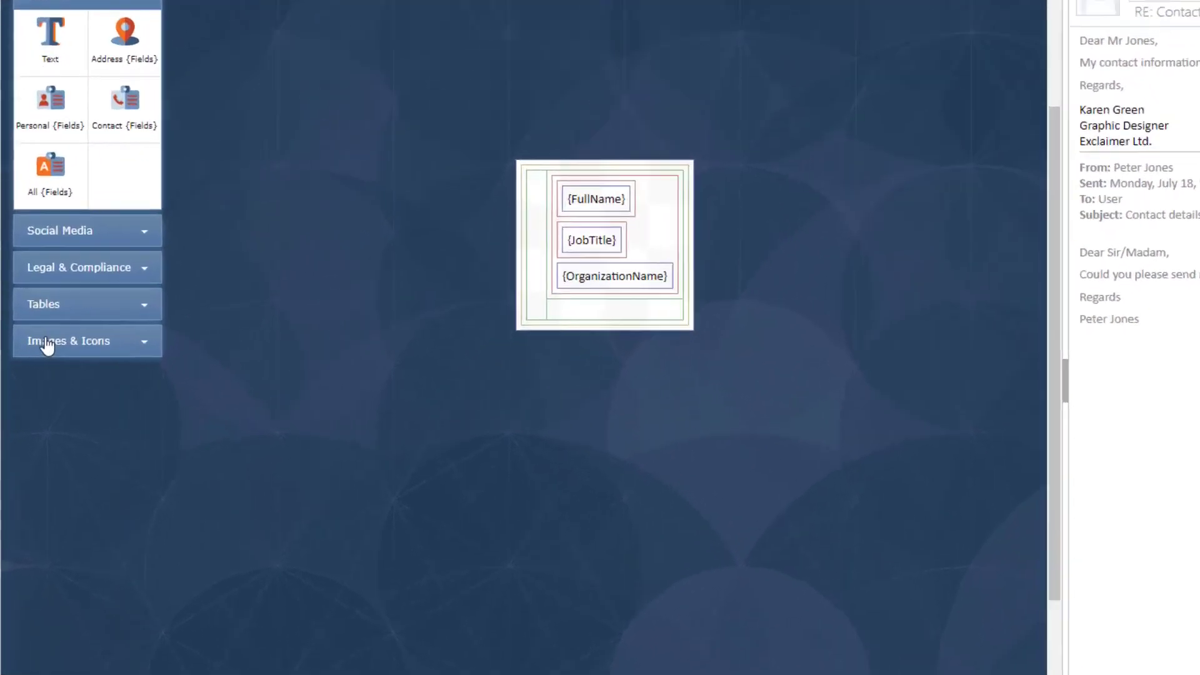
Step: Drag a Banner into the bottom row and upload the BRAND NEW G Suite image as embedded
click(38, 350)
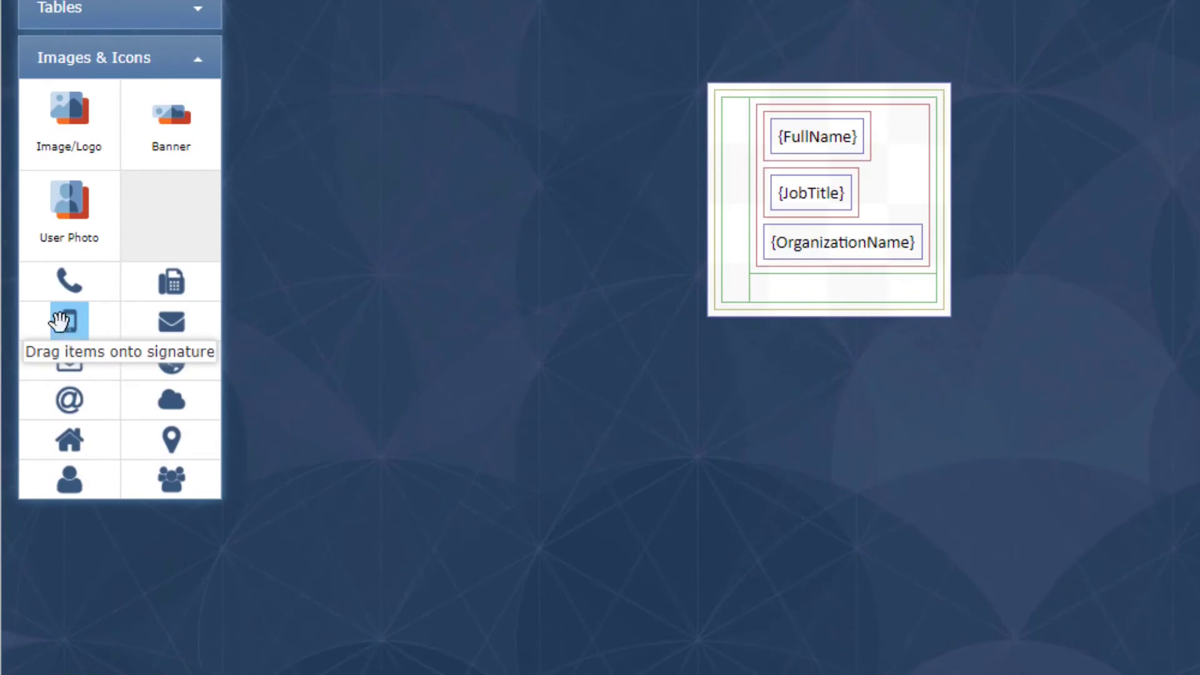
mouse_move(174, 120)
mouse_down()
mouse_move(437, 215)
mouse_move(827, 302)
mouse_move(865, 291)
mouse_up()
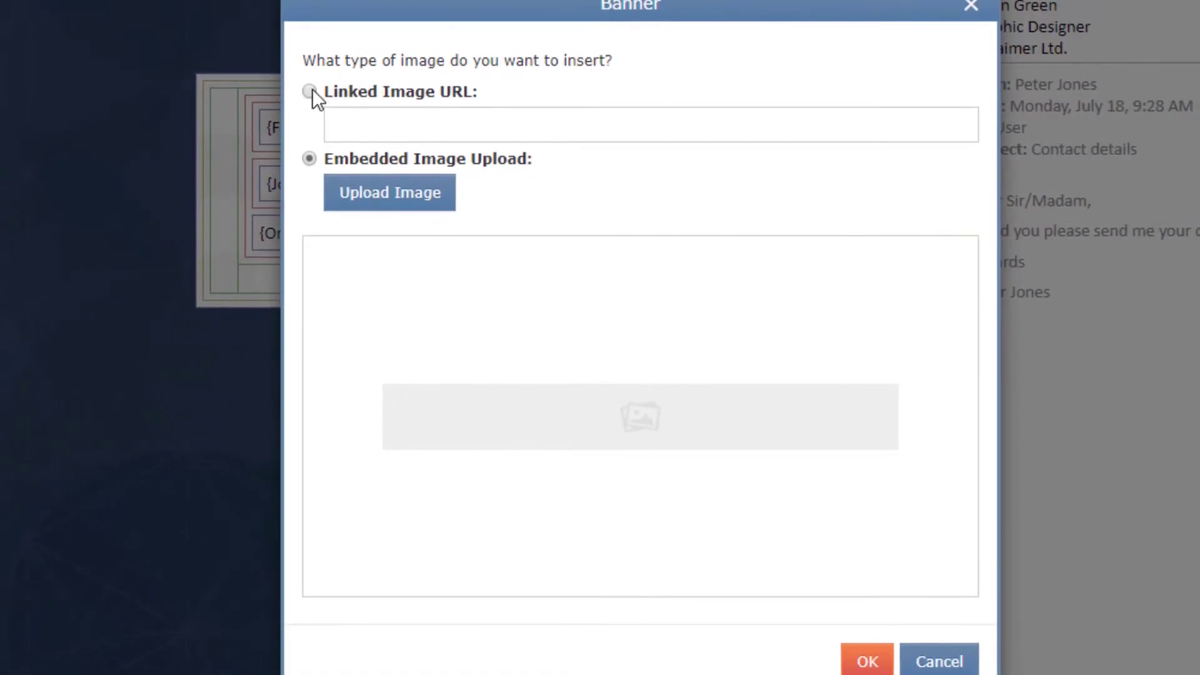
click(312, 91)
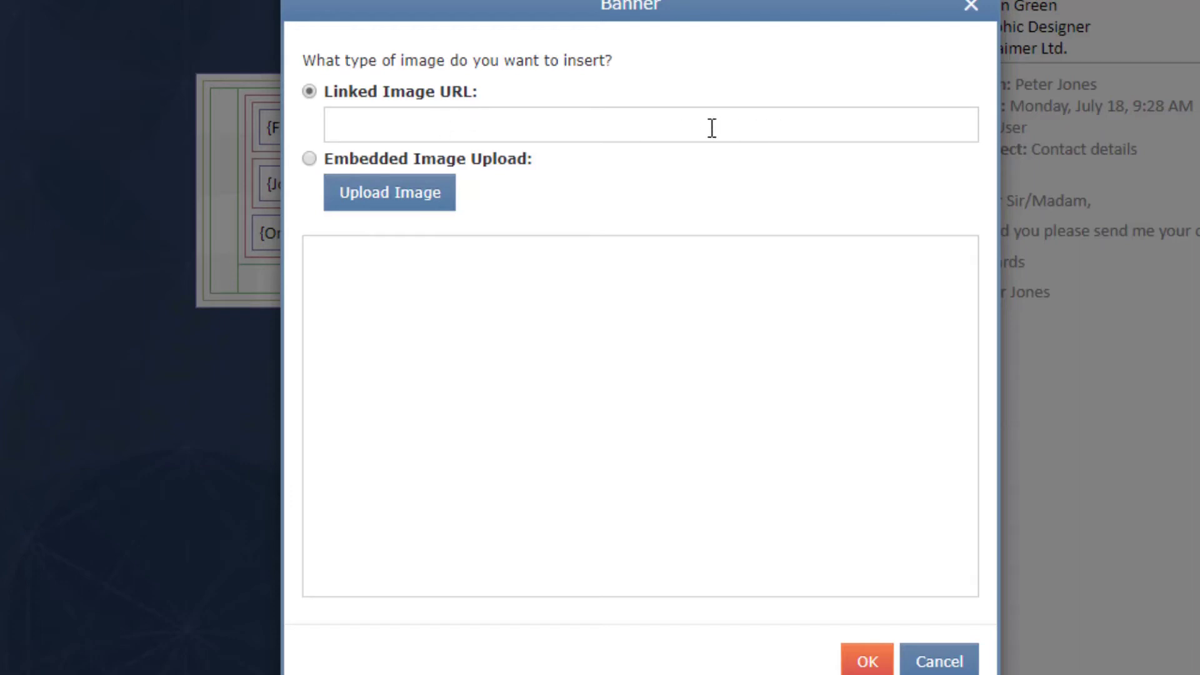
click(310, 158)
click(376, 123)
click(481, 128)
click(308, 159)
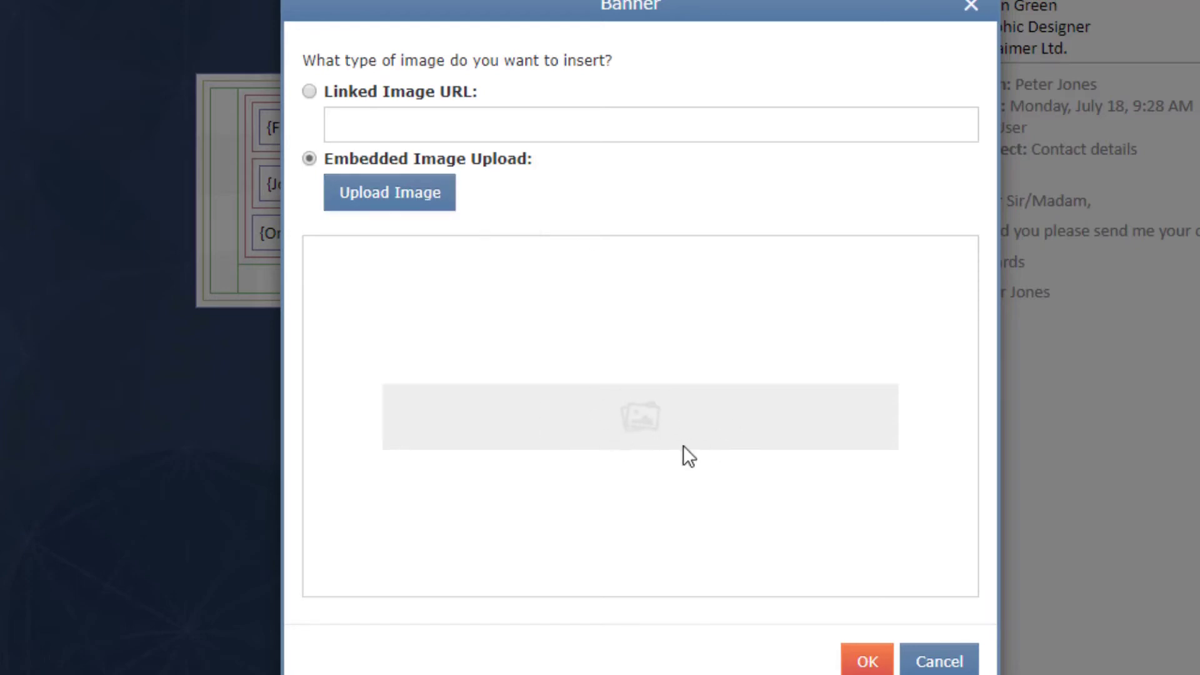
click(424, 199)
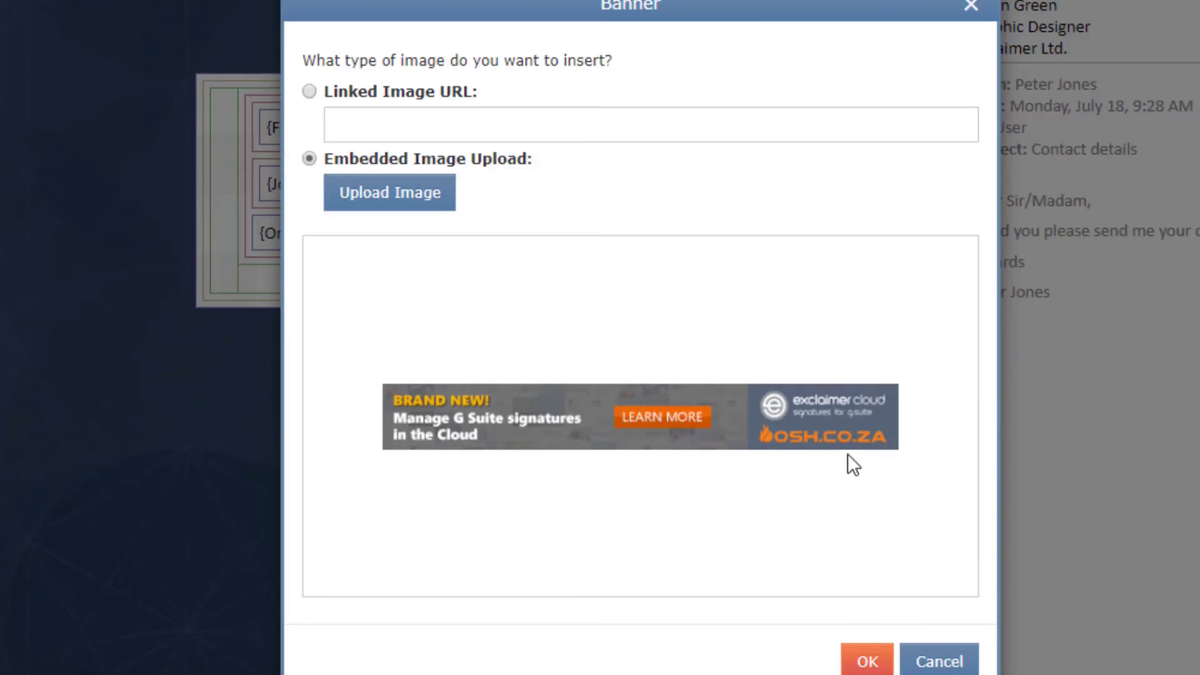
click(874, 661)
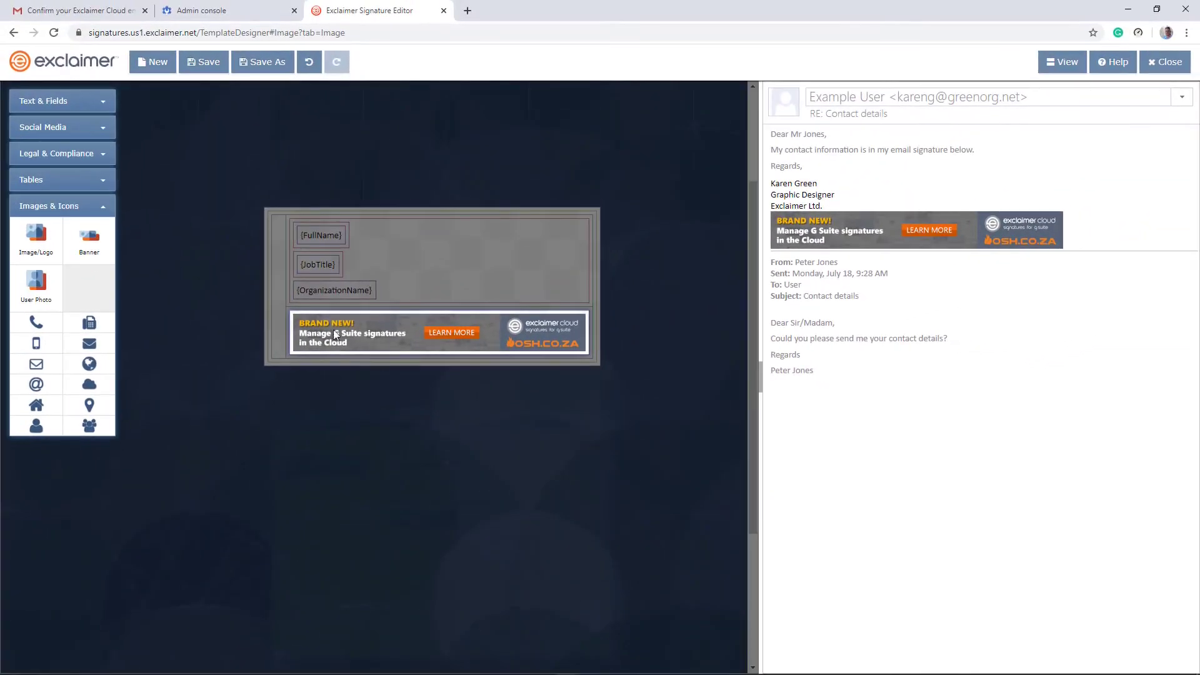
click(351, 329)
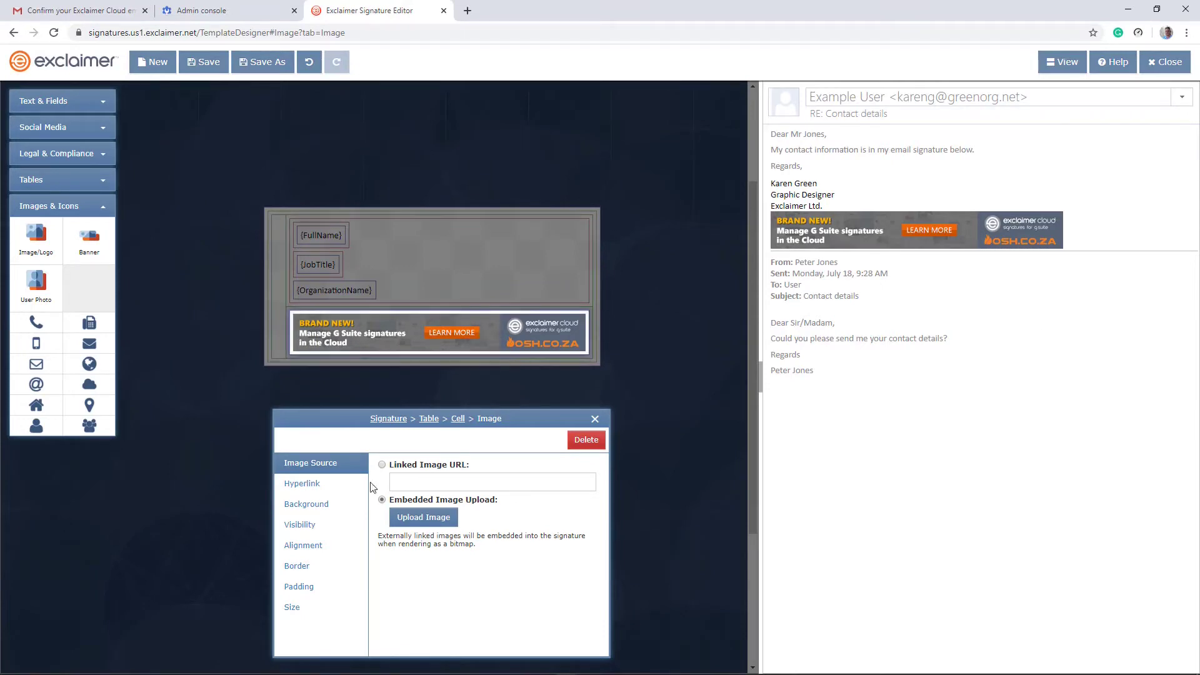
click(313, 485)
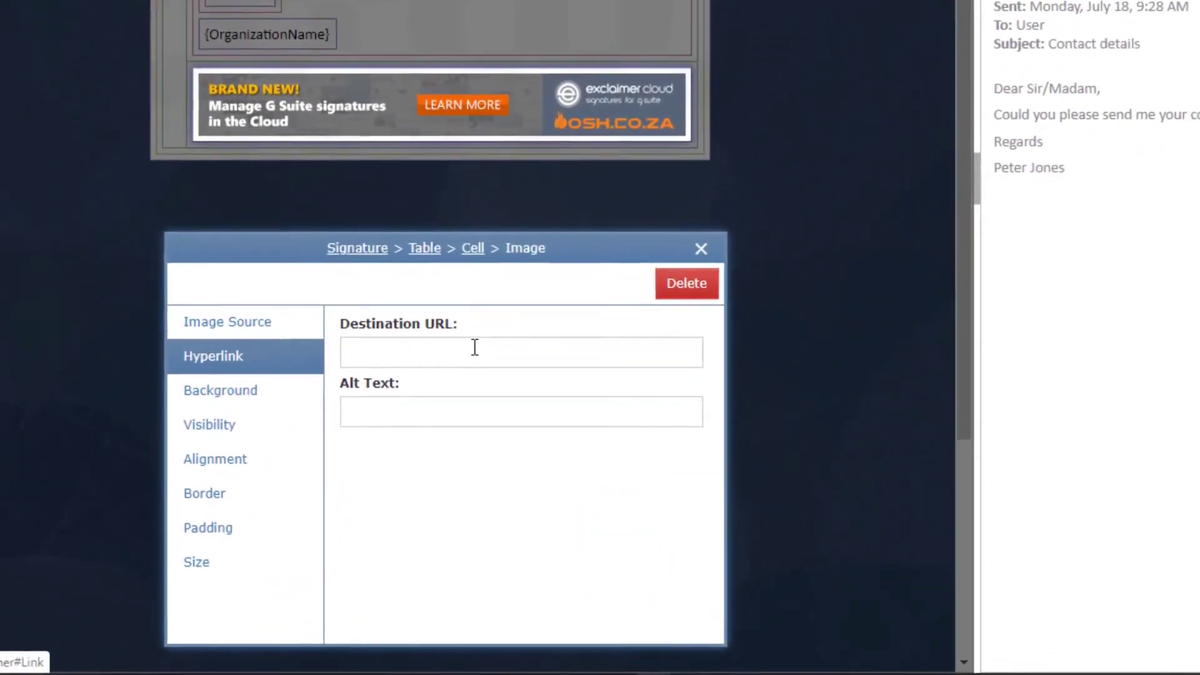
click(475, 348)
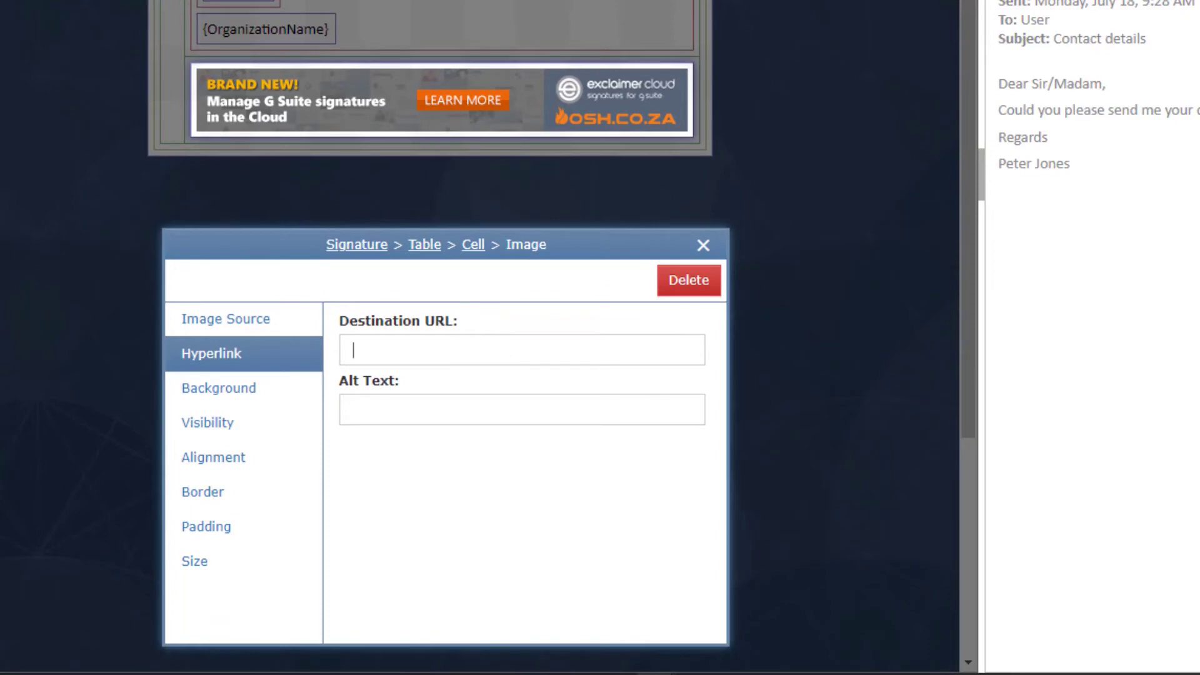
text(https://www.osh.co.za/exclaimer-cloud-signatures/)
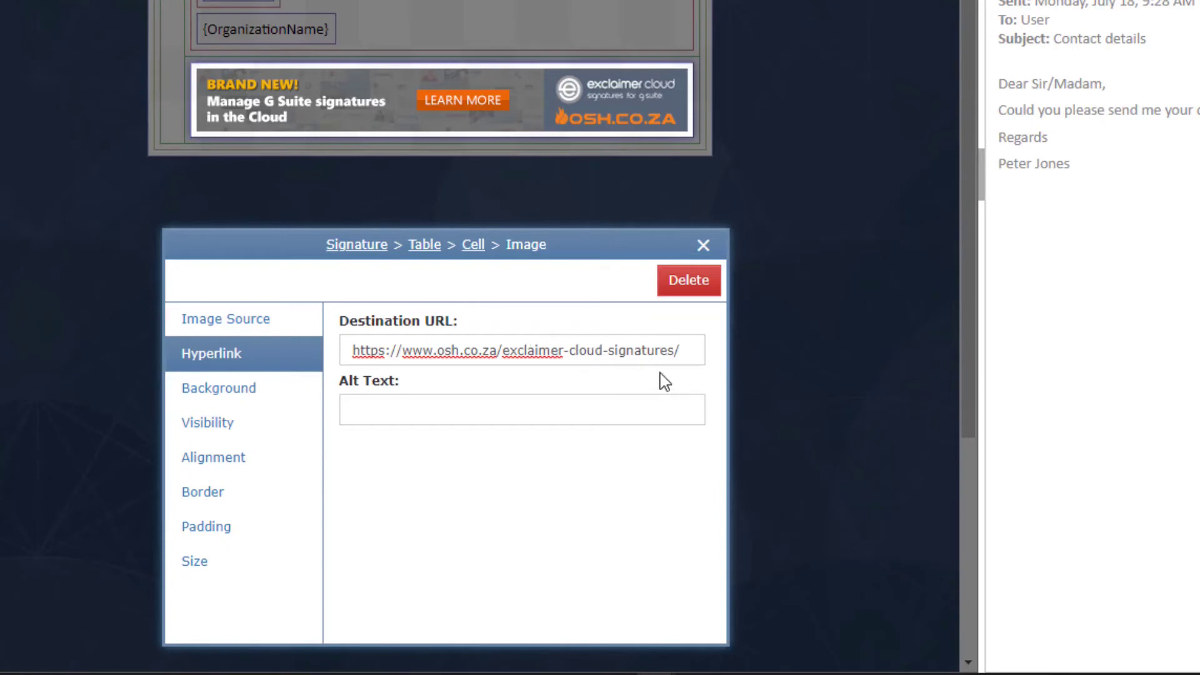
triple_click(638, 349)
key(ctrl+c)
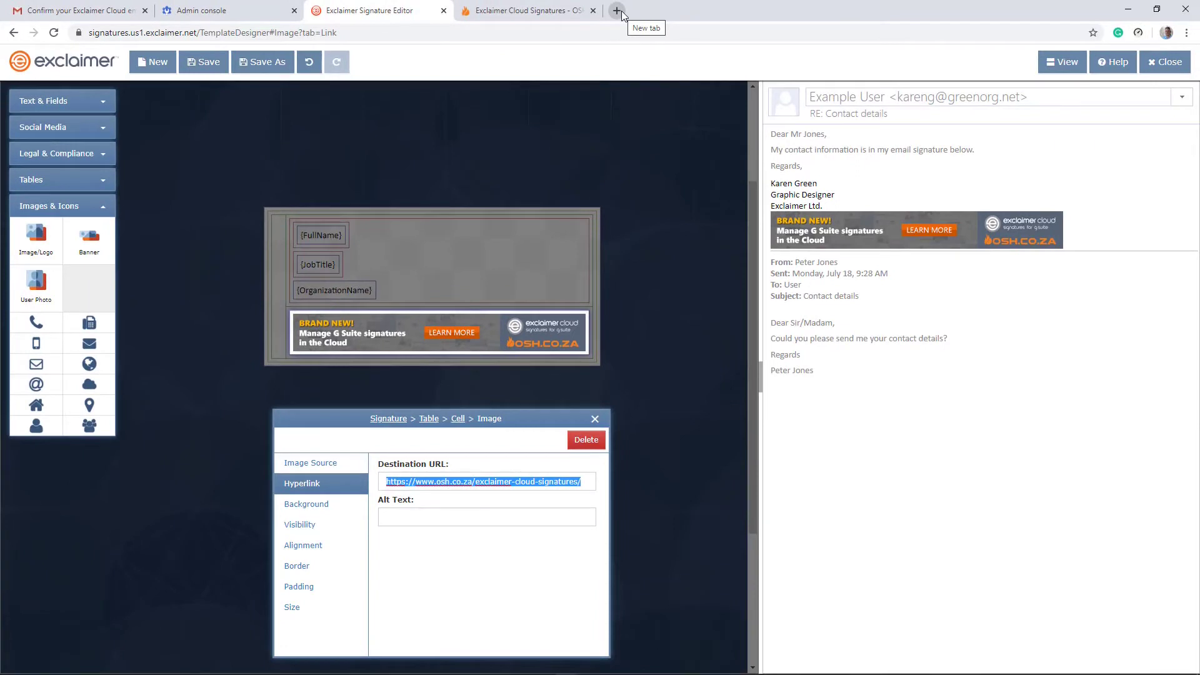
click(617, 11)
Step: Search for bitly, open bitly.com and shorten the pasted OSH page link
text(bitly)
key(Return)
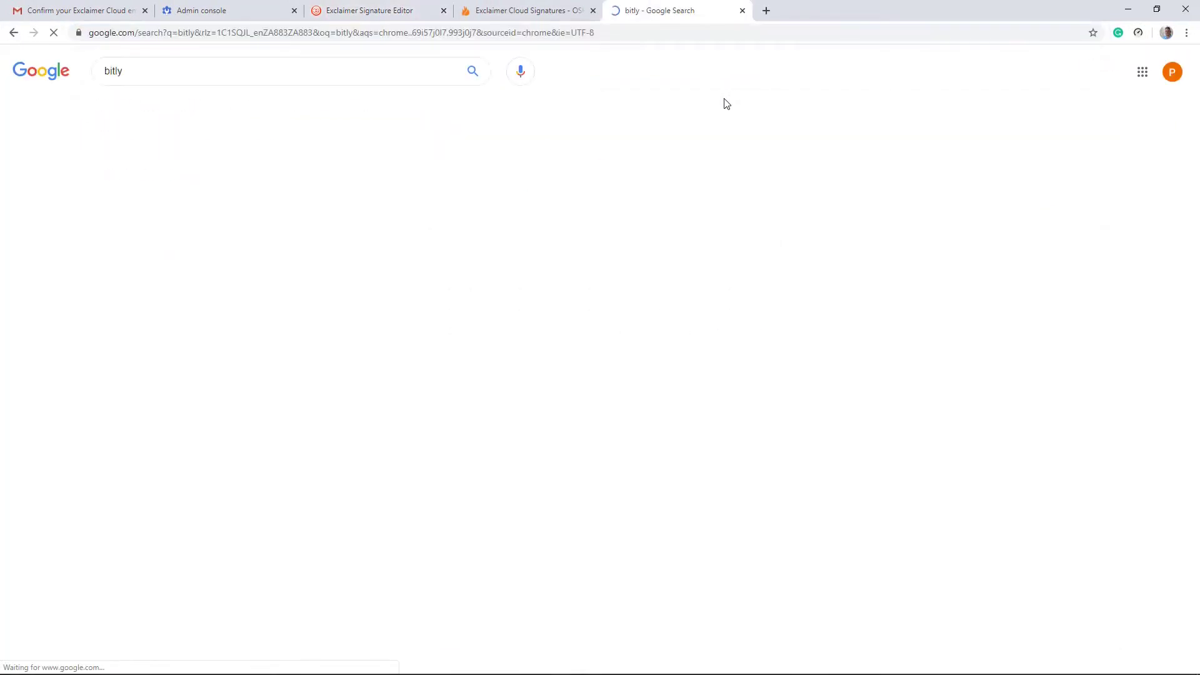
click(150, 177)
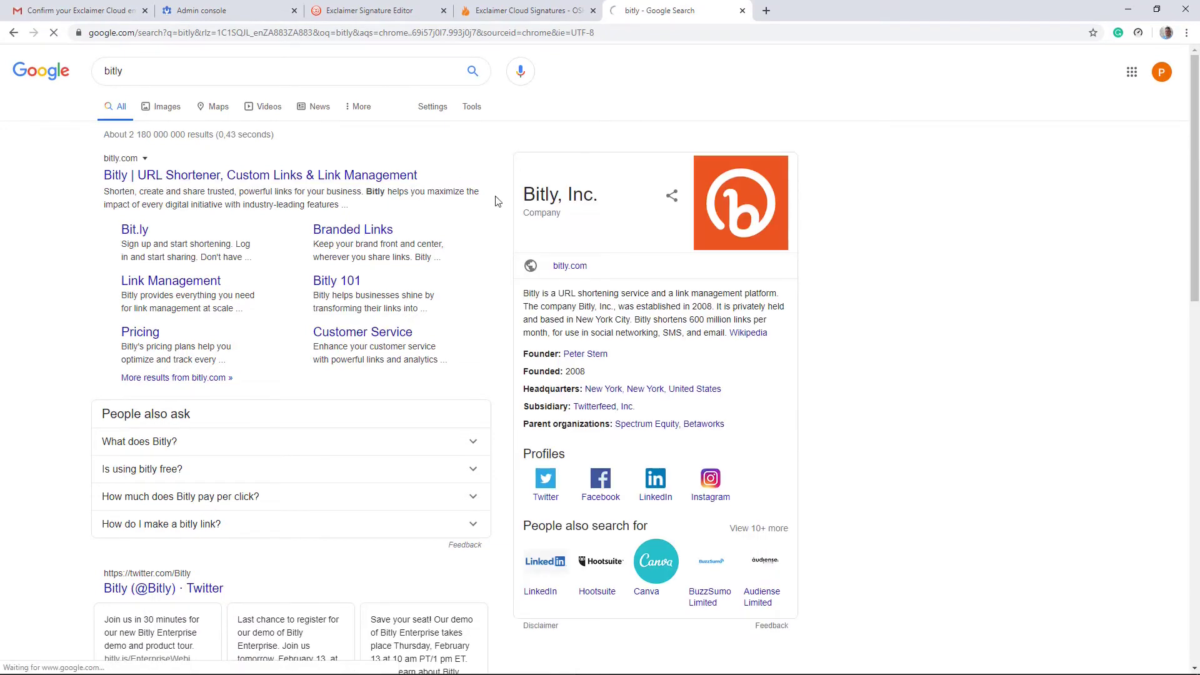
click(320, 489)
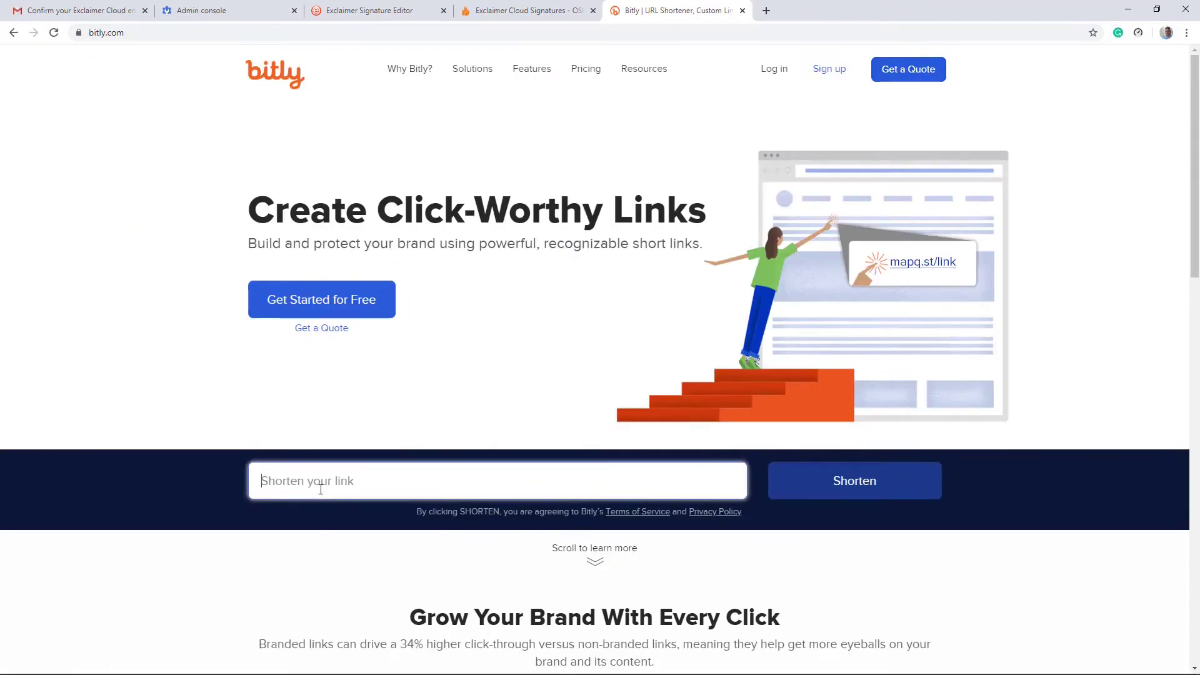
key(ctrl+v)
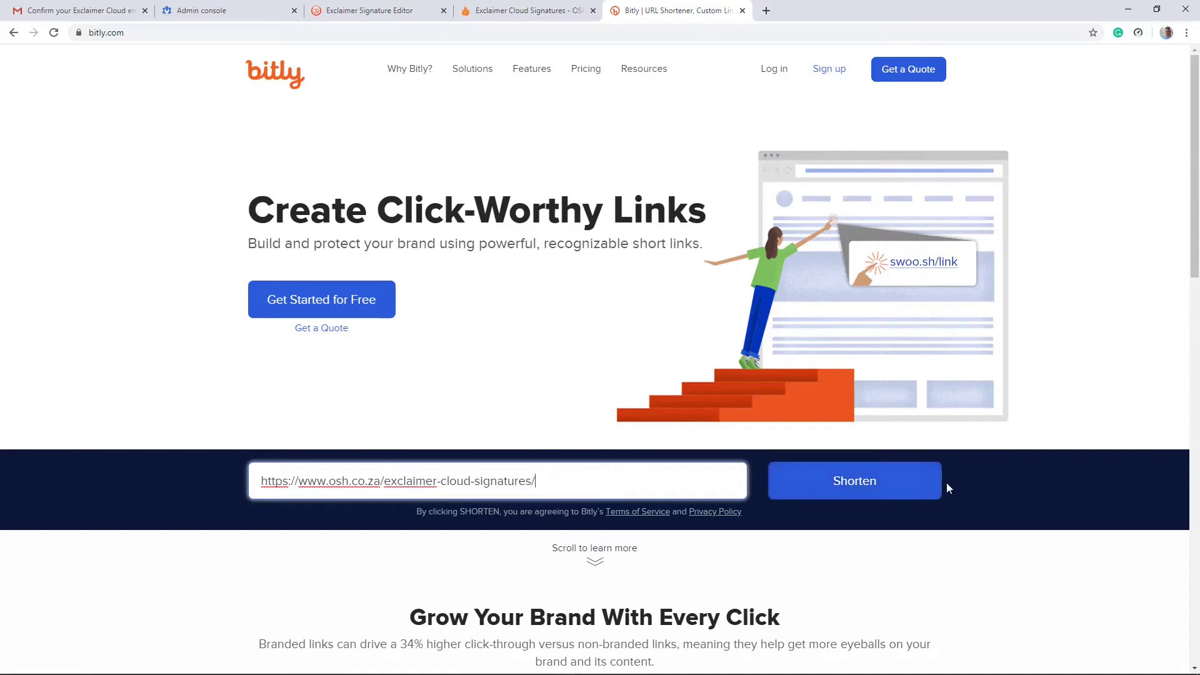
click(884, 485)
scroll(826, 401, down, 3)
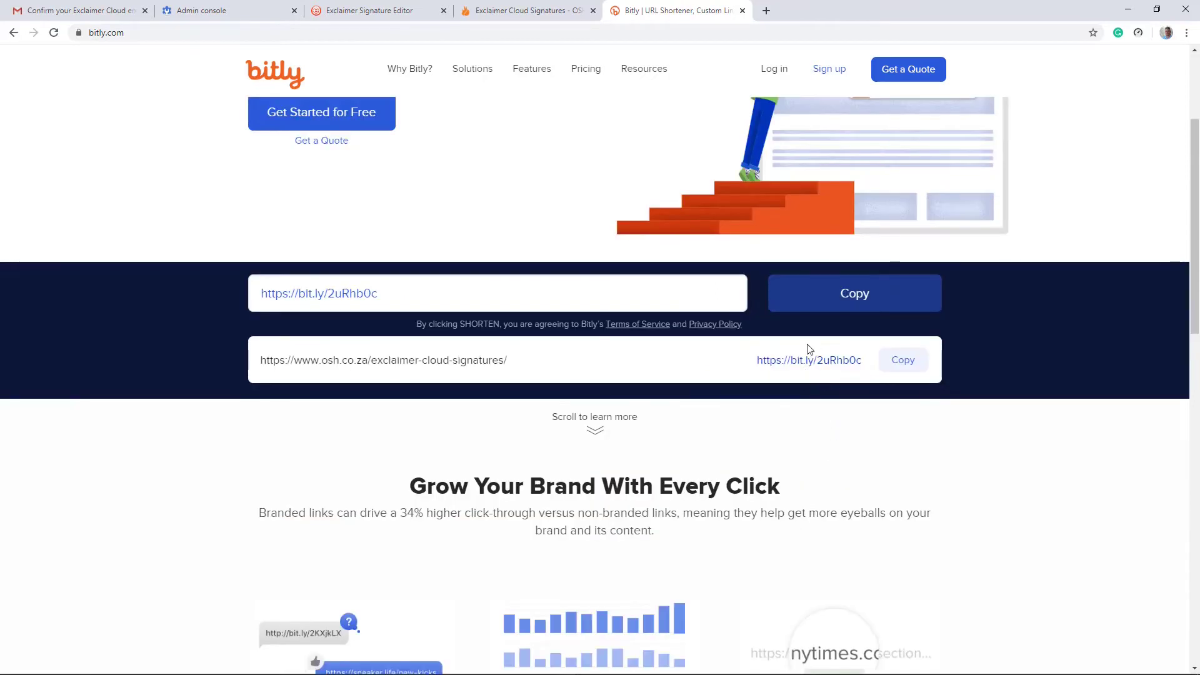
Step: Copy the bit.ly short link and make it the banner's destination URL
click(904, 360)
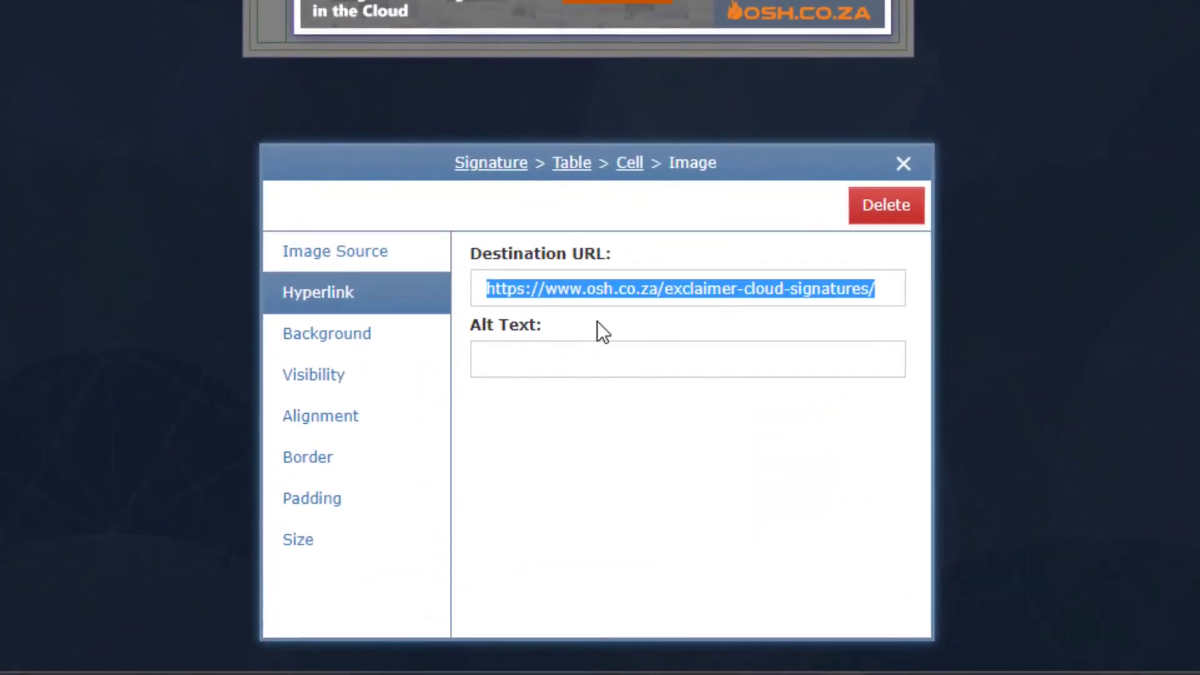
click(857, 304)
key(BackSpace)
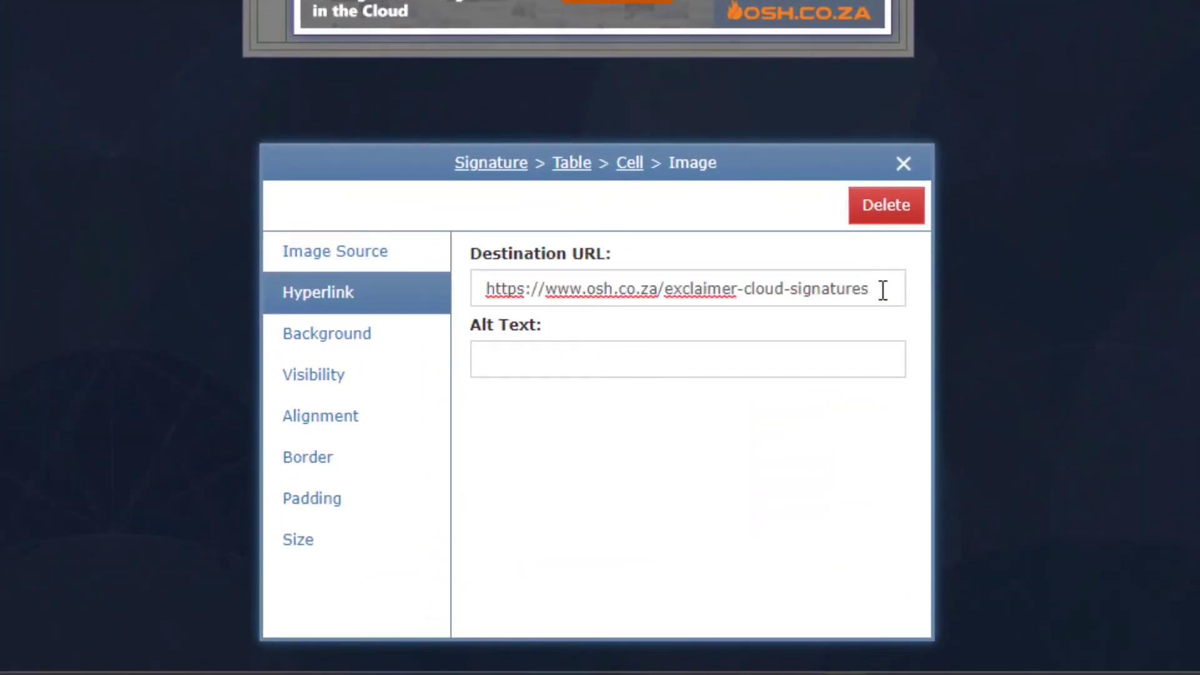
key(ctrl+a)
key(ctrl+v)
Step: Set the banner alt text to 'Come and get your Exclaimer for G SUite here!' and close properties
click(635, 355)
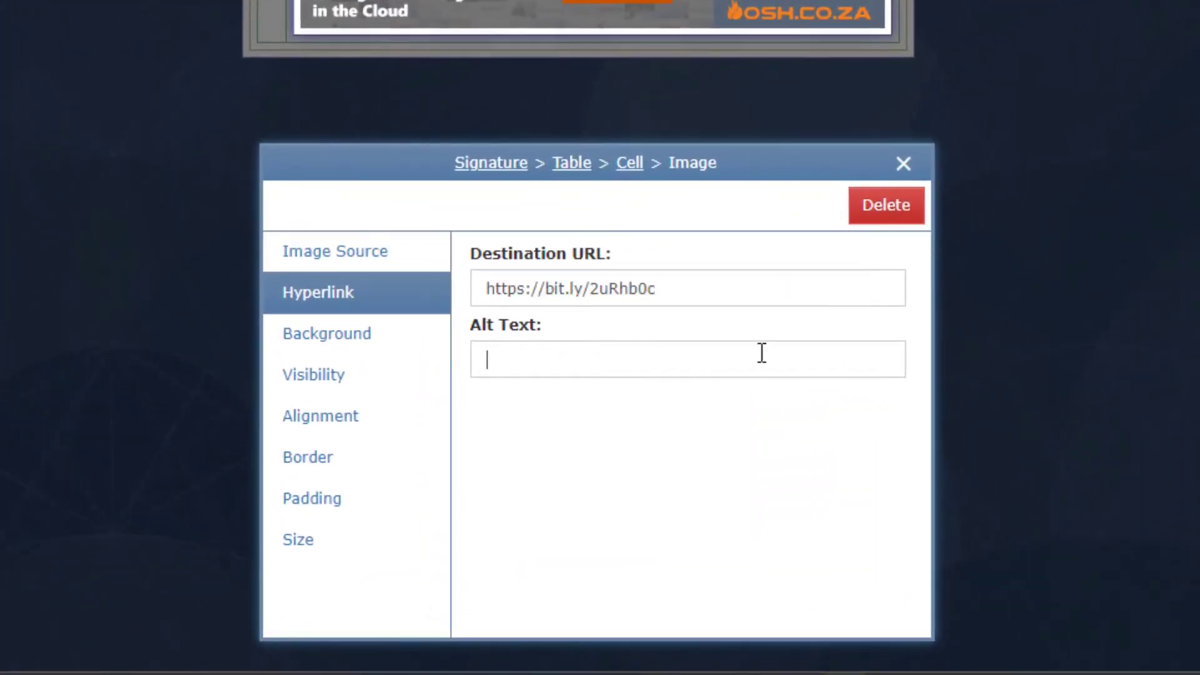
text(Come and get y)
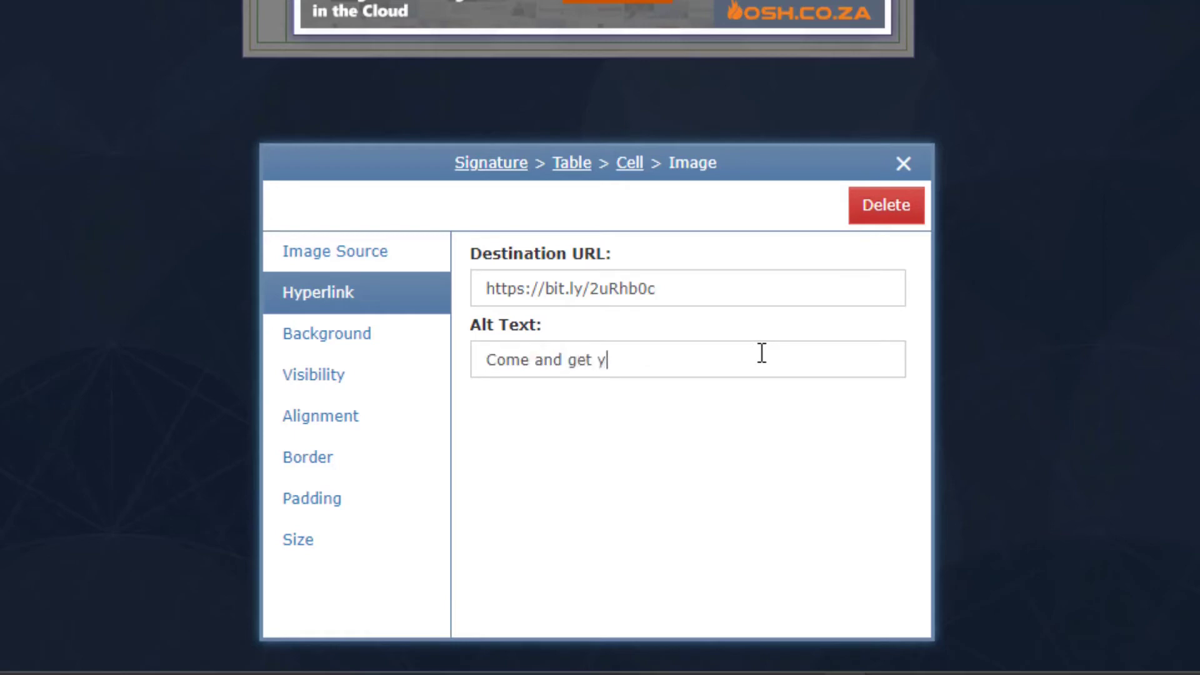
text(our Exclaimer for G SUite her)
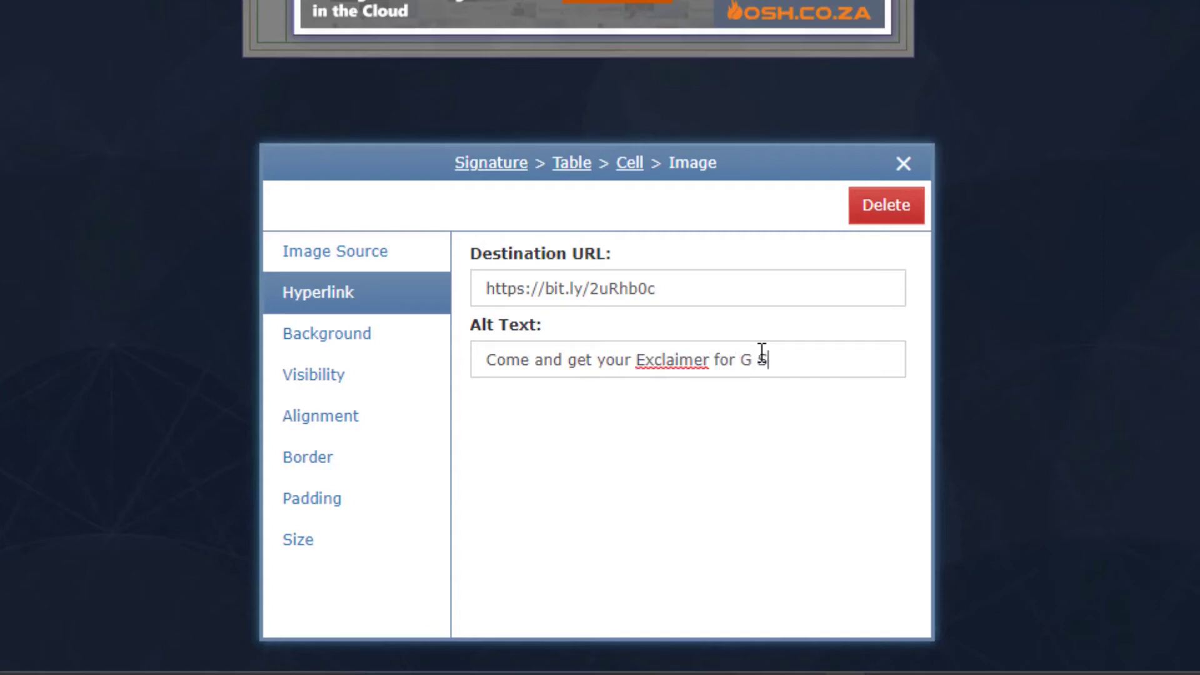
text(e!)
click(904, 164)
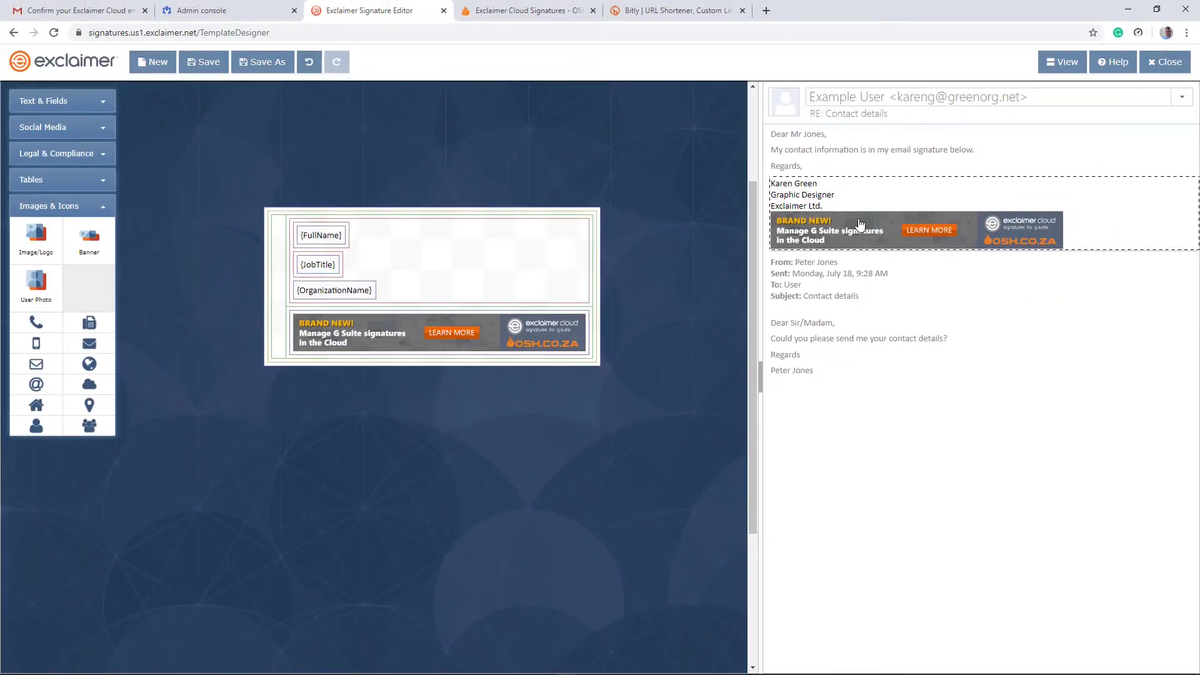
mouse_move(857, 225)
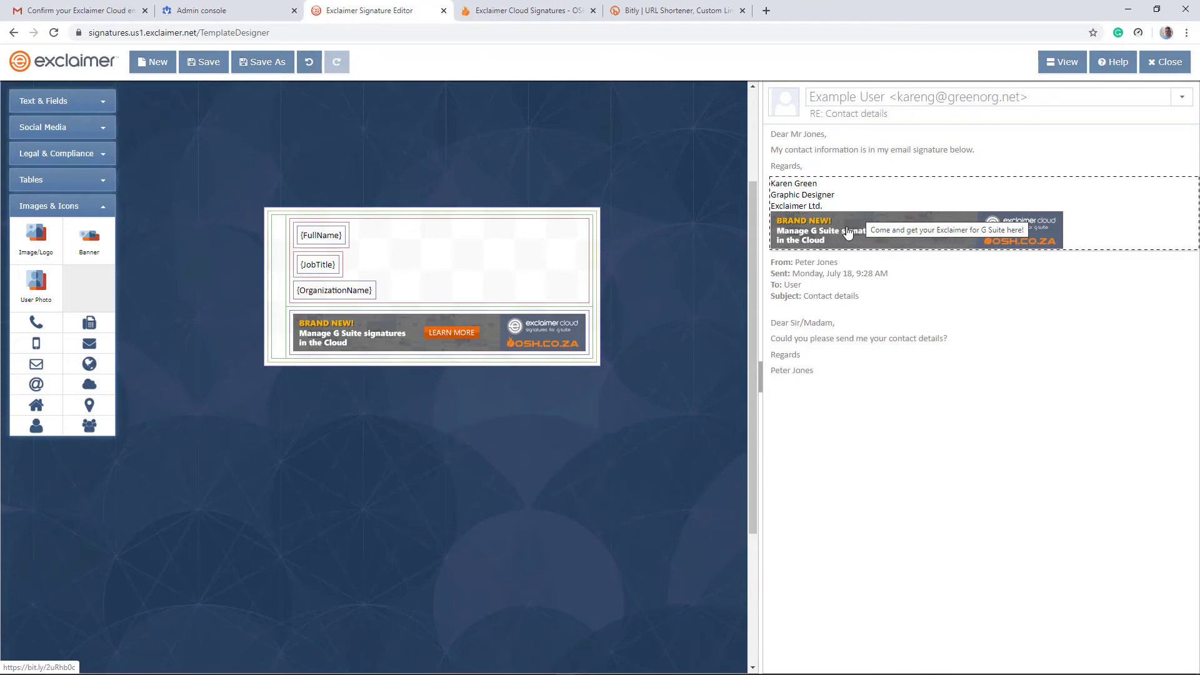
mouse_move(923, 227)
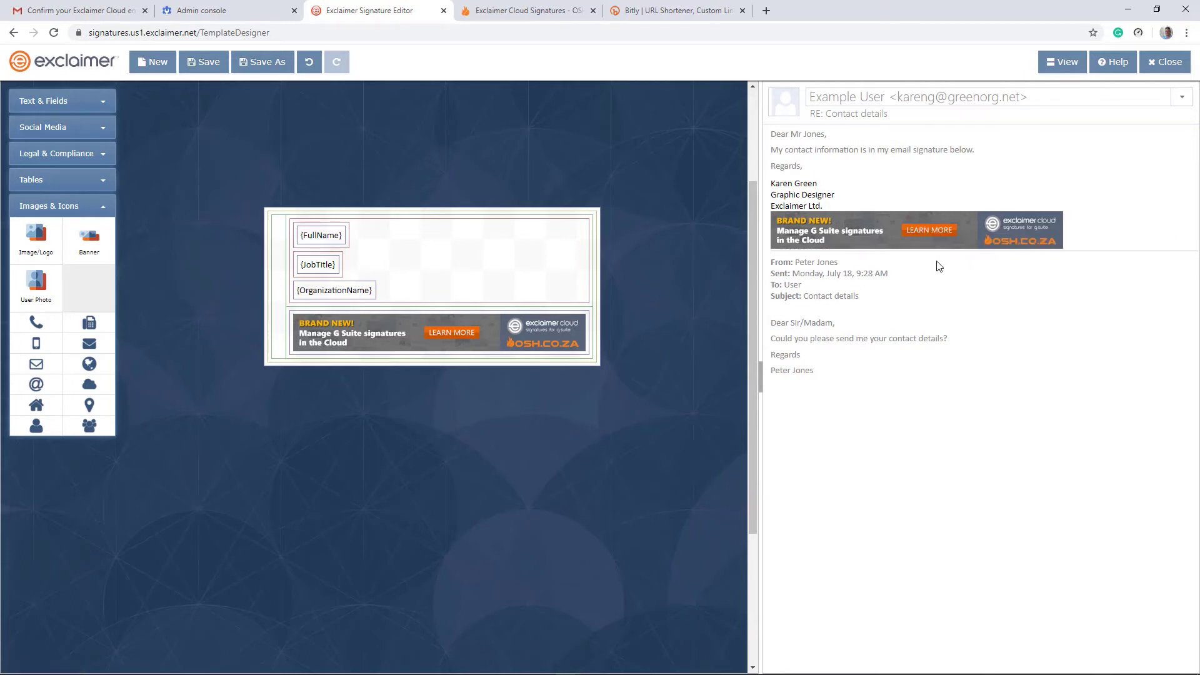
Step: Test the banner's LEARN MORE link, then load bit.ly/2uRhb0c+ in a new tab
click(925, 231)
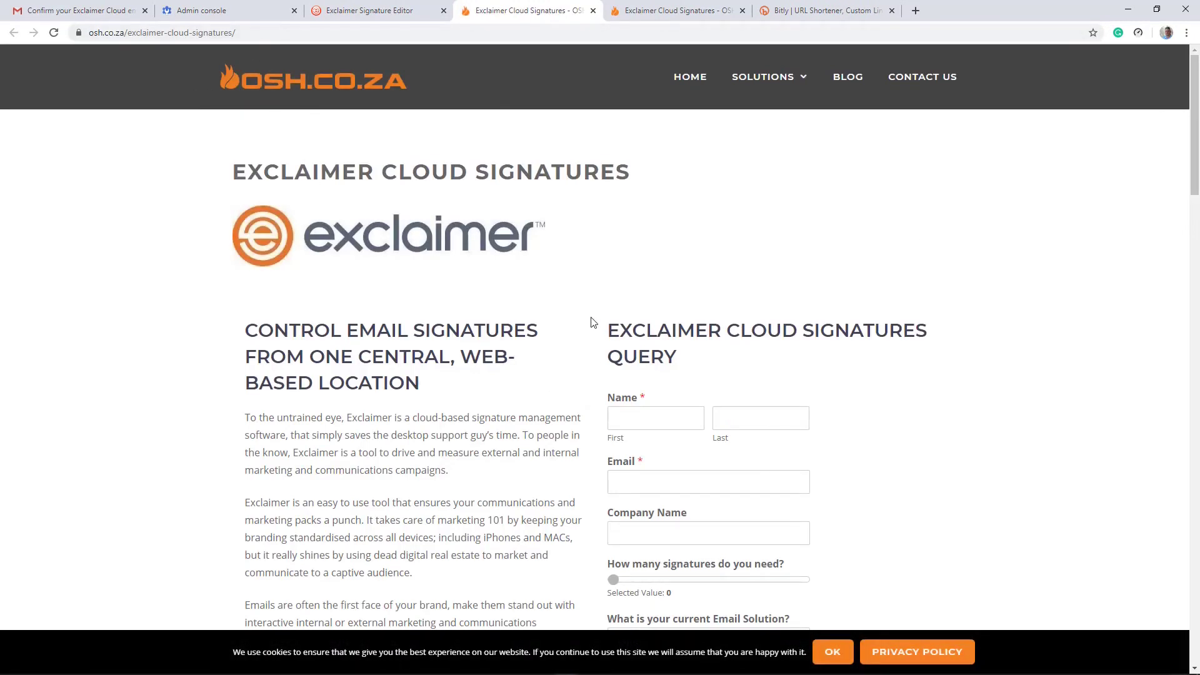
click(376, 15)
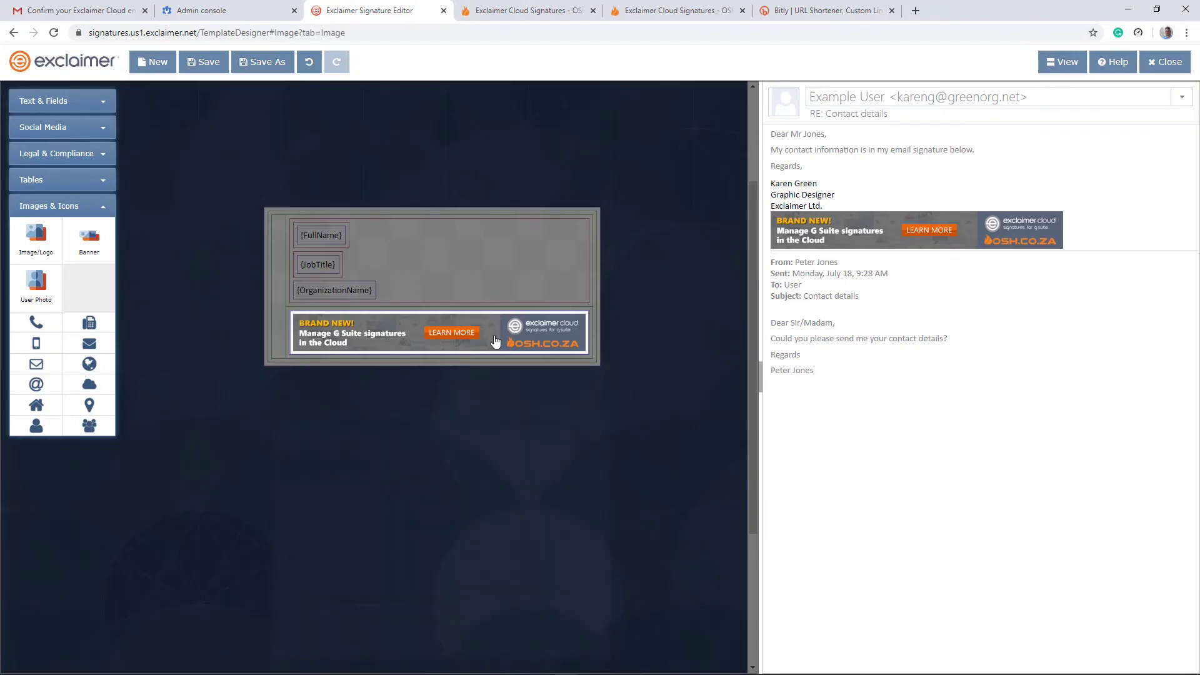
key(ctrl+t)
key(ctrl+v)
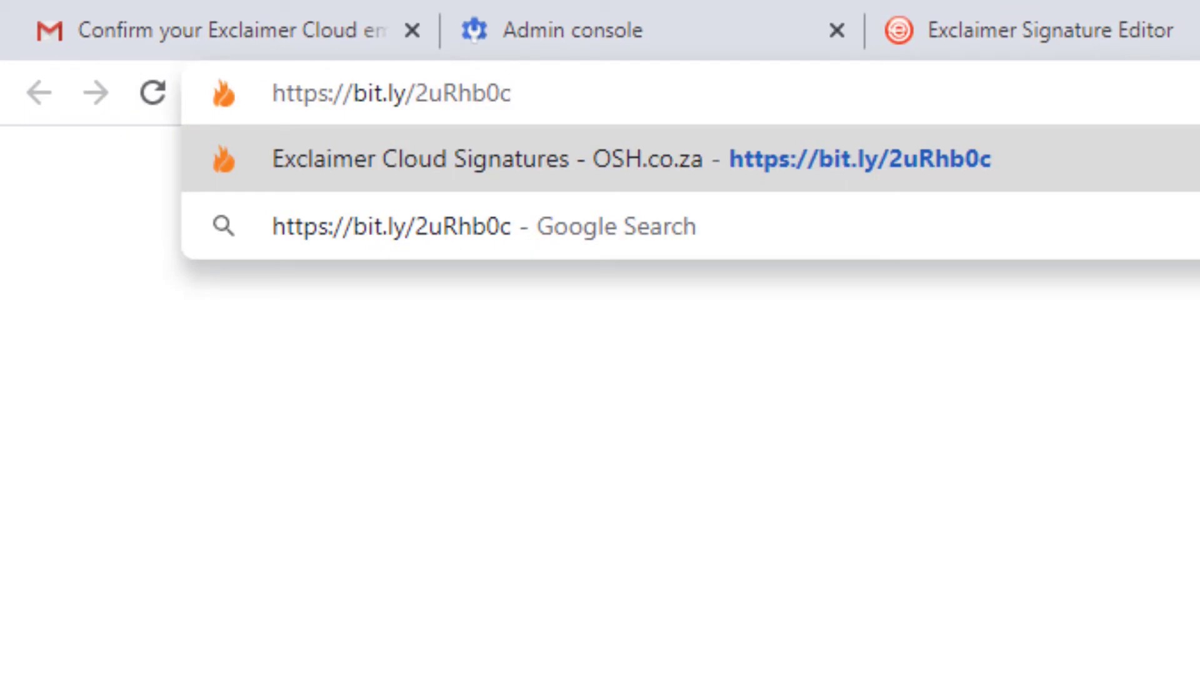
text(+)
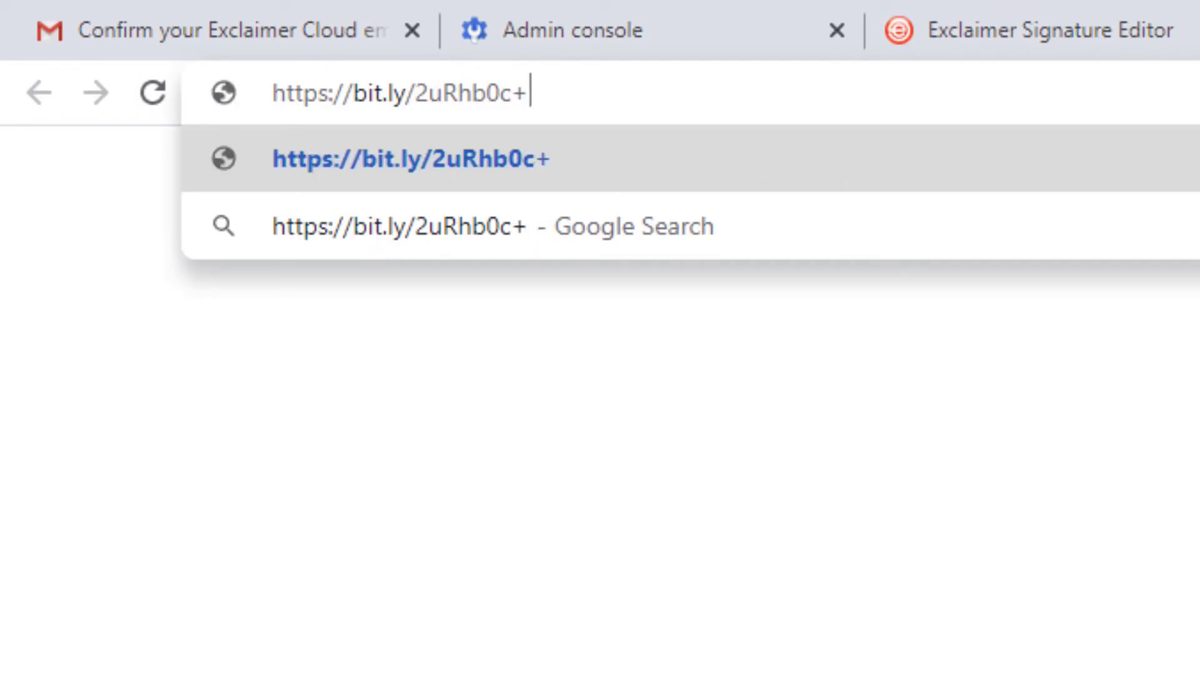
key(Return)
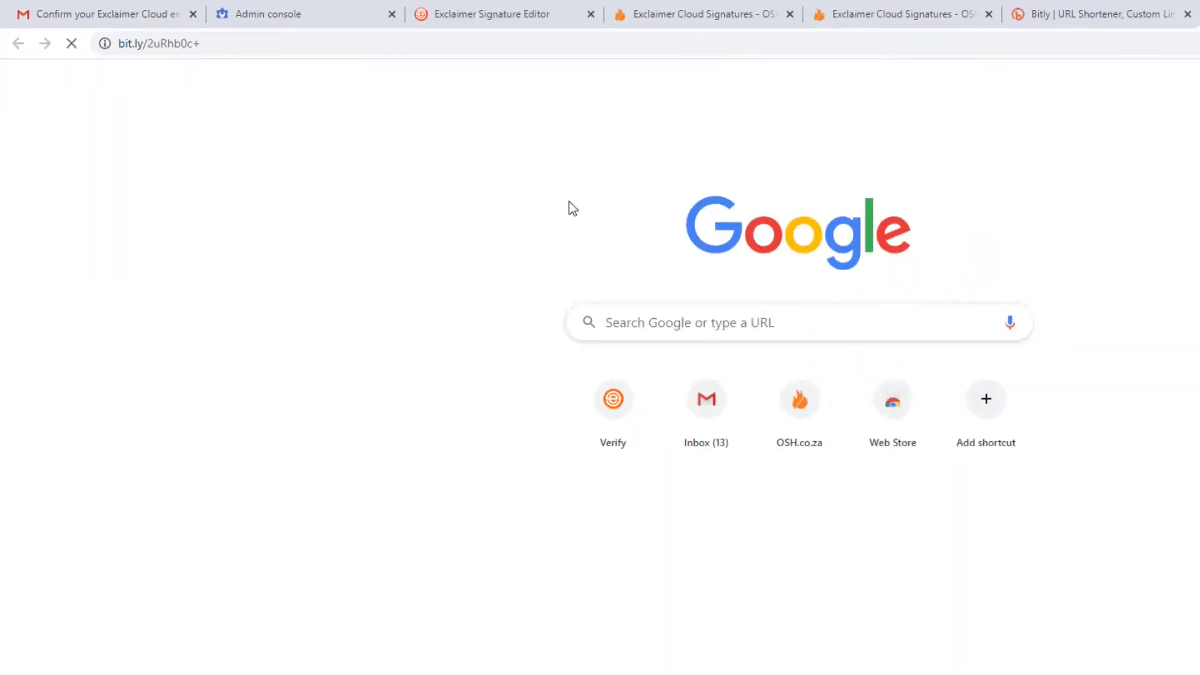
Step: Review the Bitly short link's details page and its address
click(251, 46)
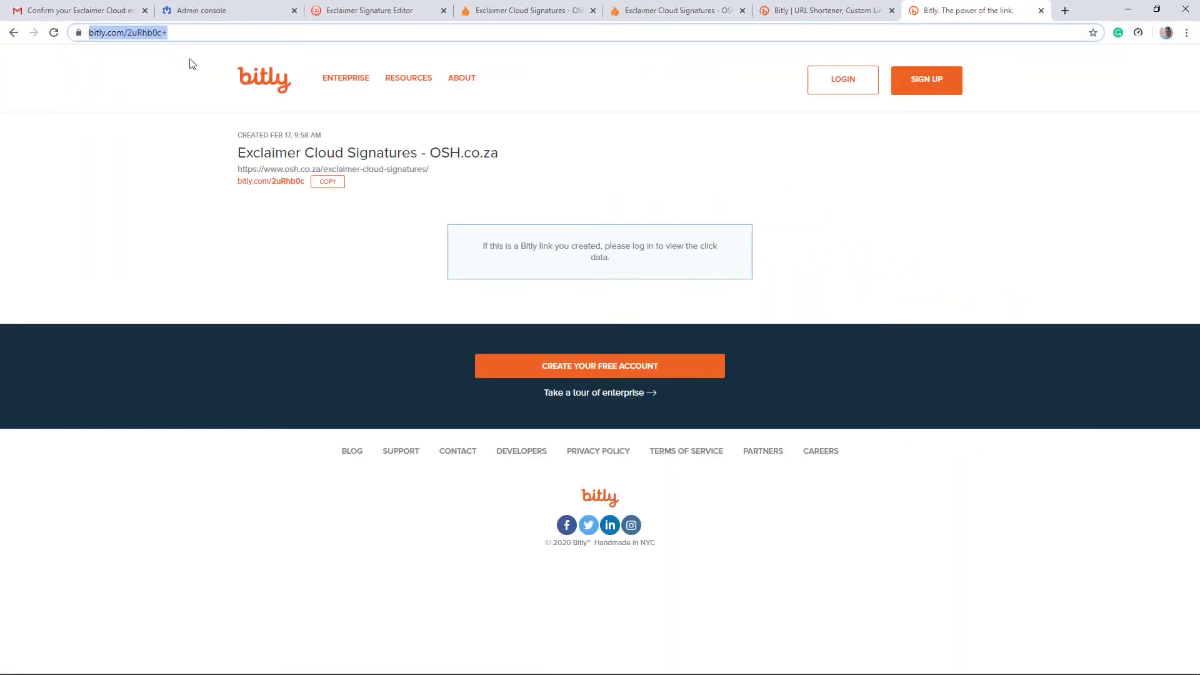
click(278, 258)
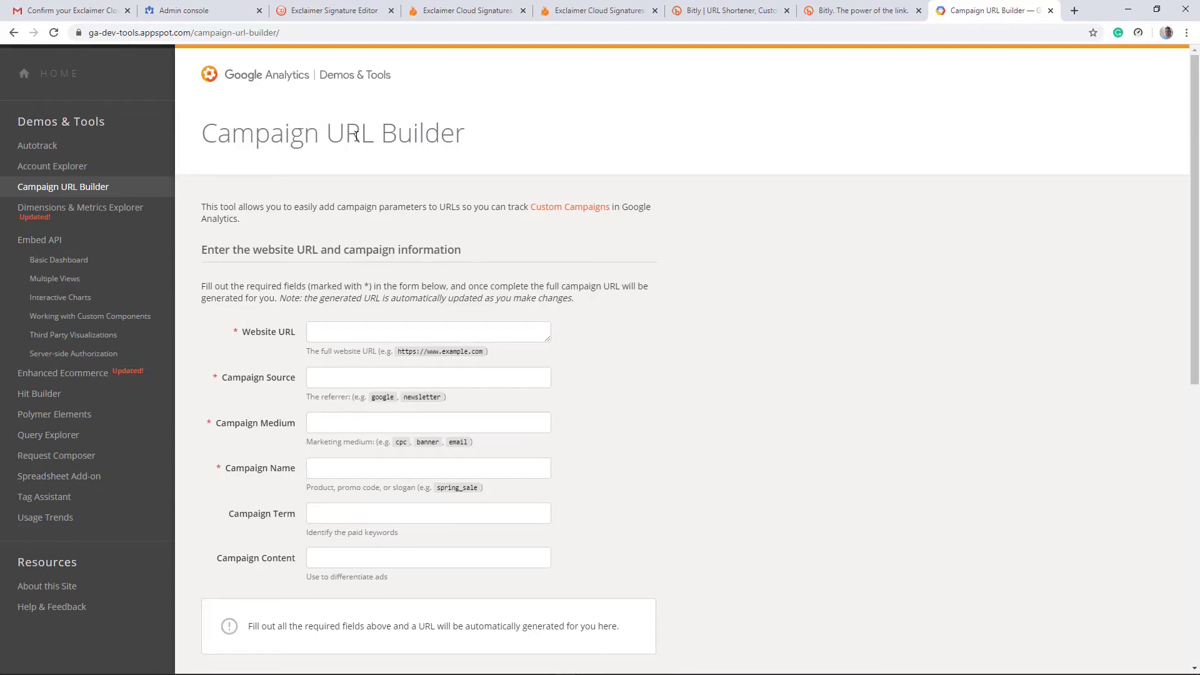
Step: Enter the OSH Exclaimer page address as the Website URL
scroll(315, 198, down, 2)
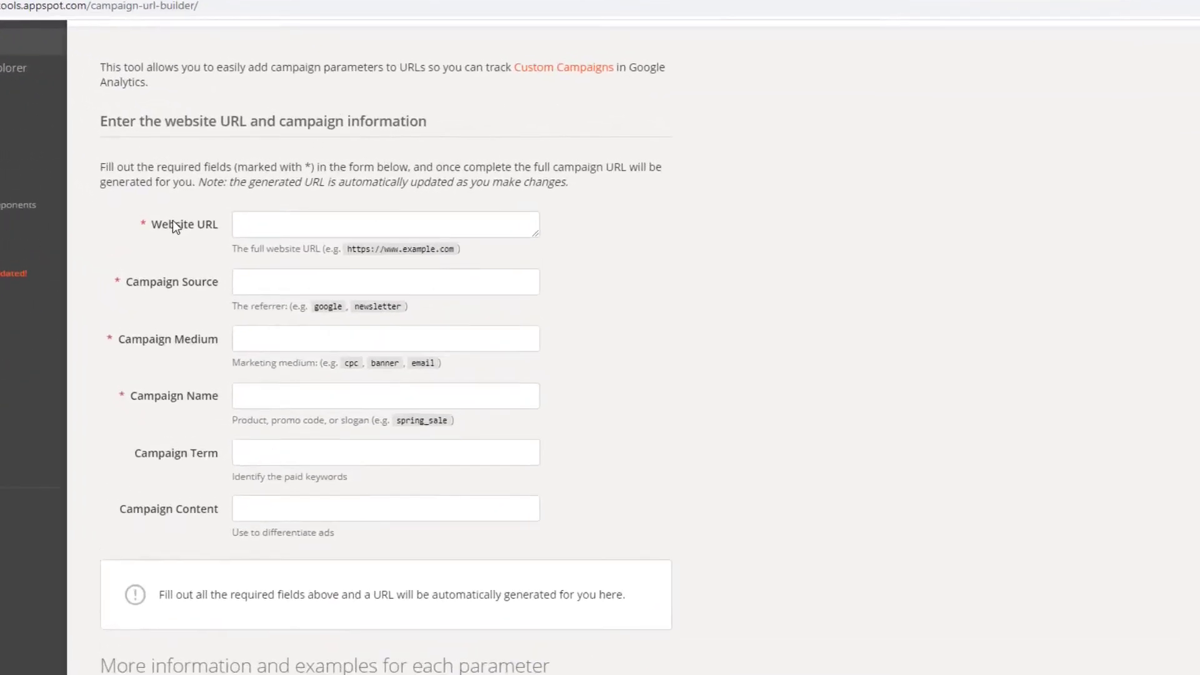
click(315, 206)
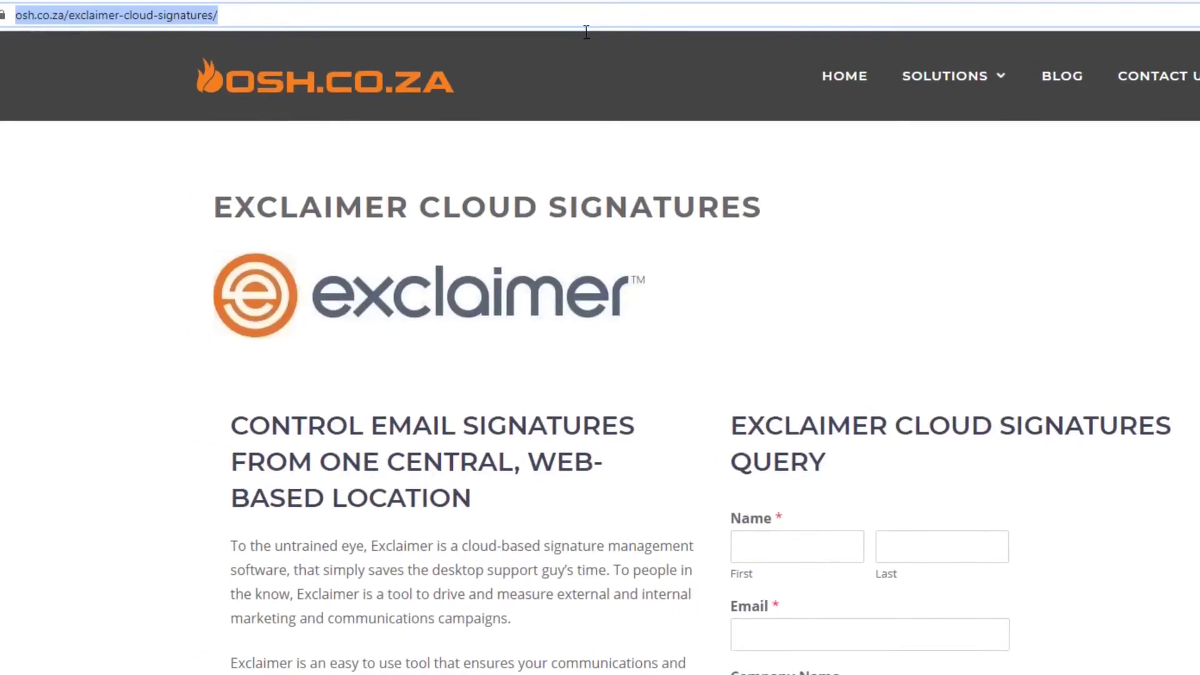
right_click(214, 20)
click(275, 119)
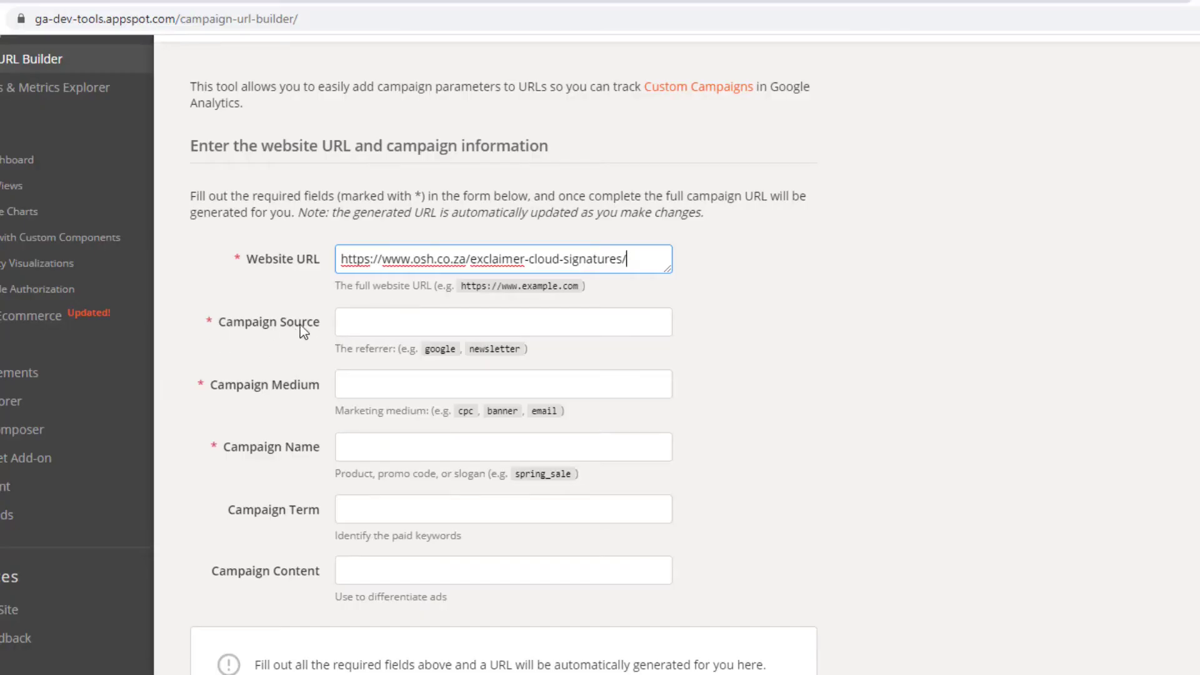
Step: Set campaign source to EmailSignature and campaign medium to banner
click(389, 325)
text(EmailSignagure)
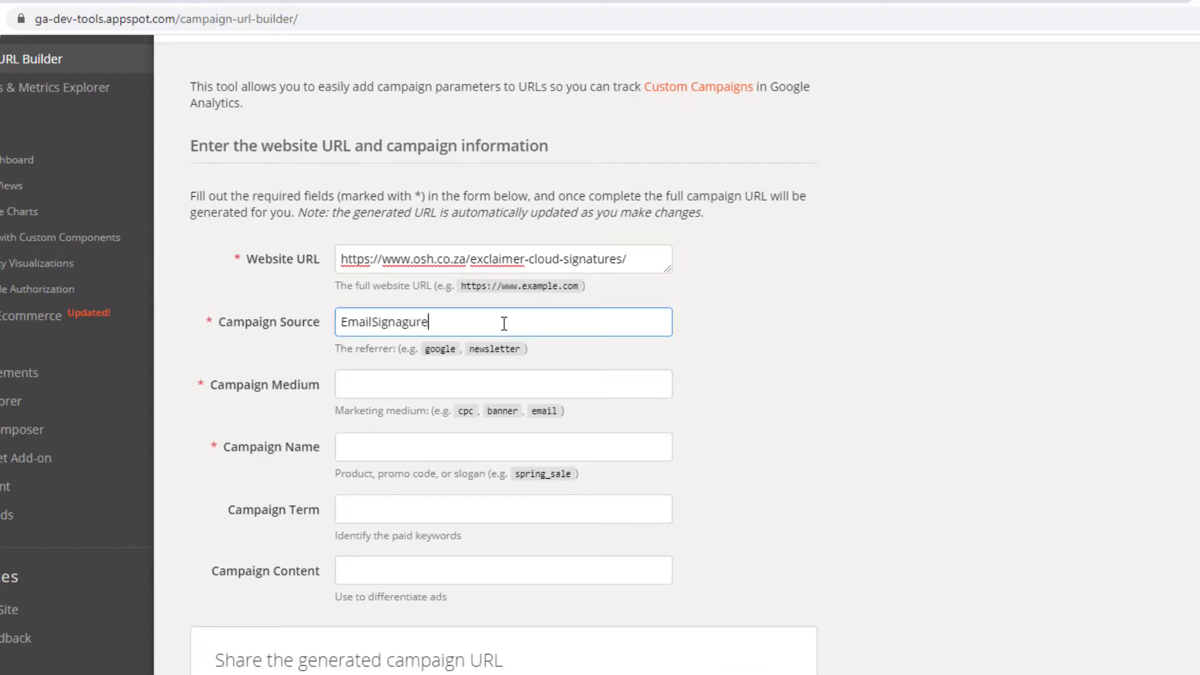
key(BackSpace)
key(BackSpace)
key(BackSpace)
key(BackSpace)
text(ture)
click(422, 384)
text(banner)
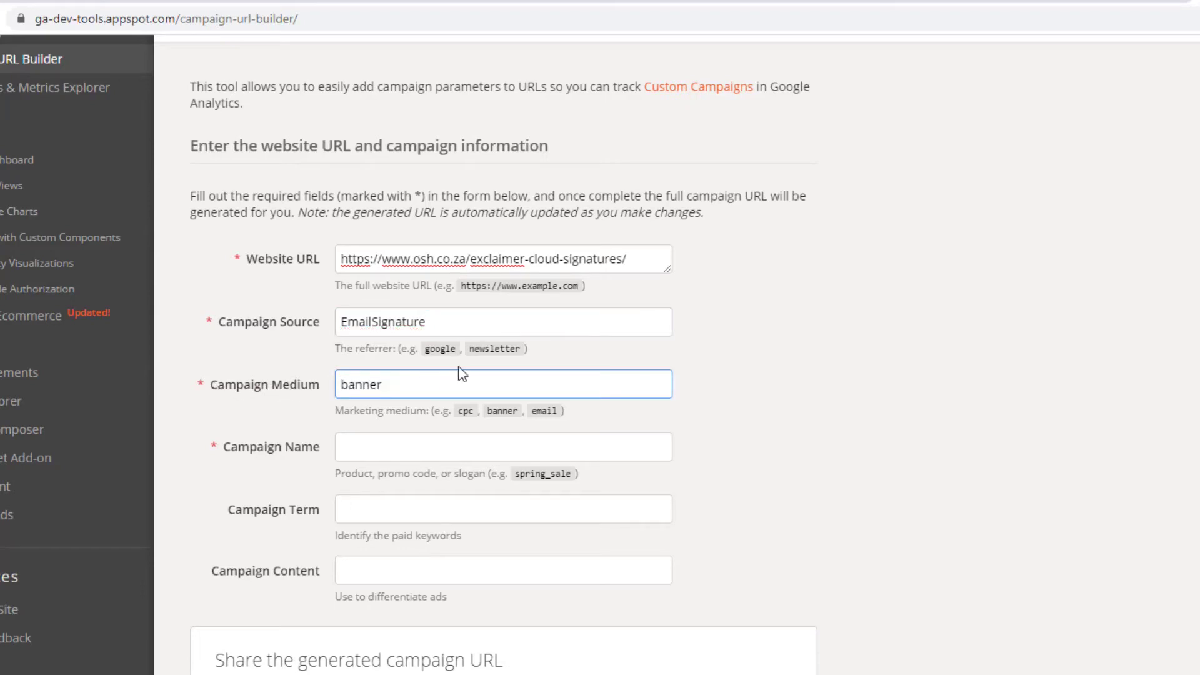
Step: Name the campaign ValentinesSpecial
scroll(438, 374, down, 1)
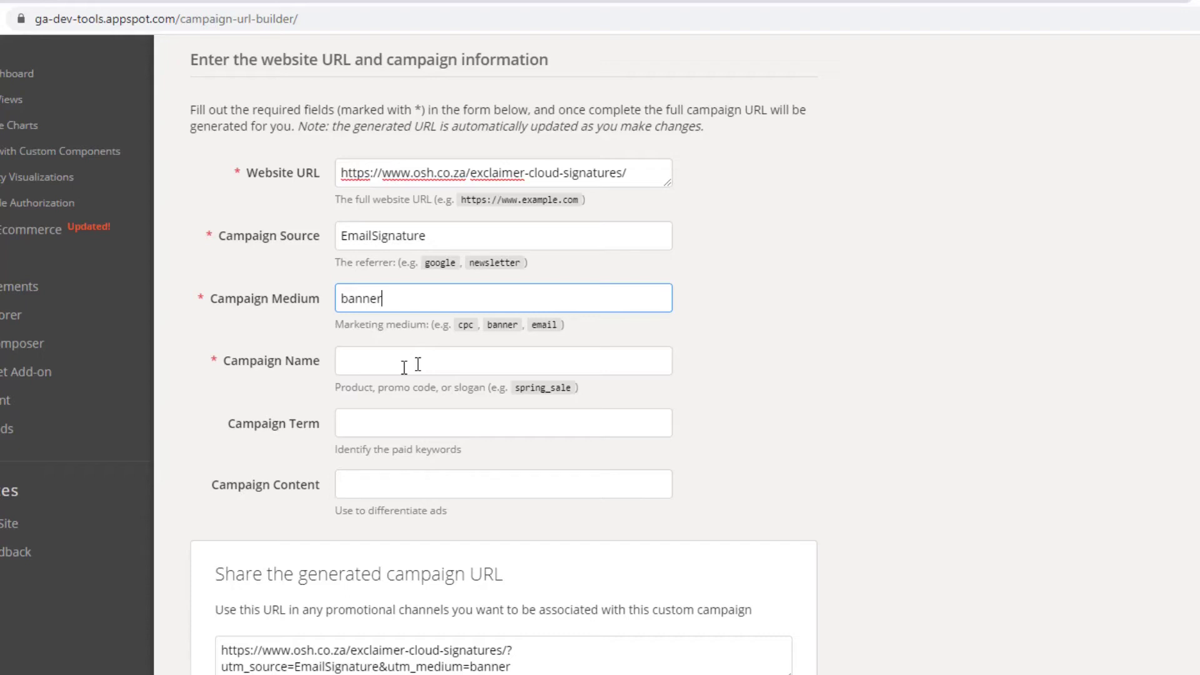
click(418, 364)
text(Valent)
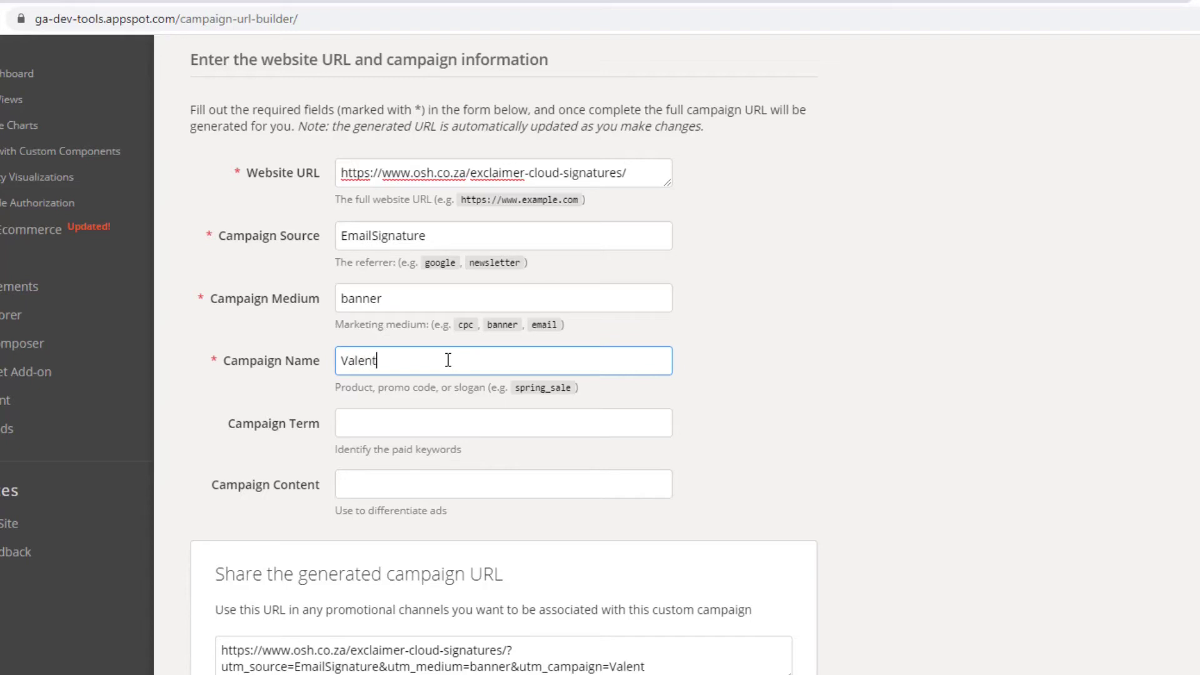
text(ine's)
key(BackSpace)
key(BackSpace)
text(s)
key(BackSpace)
text(Special)
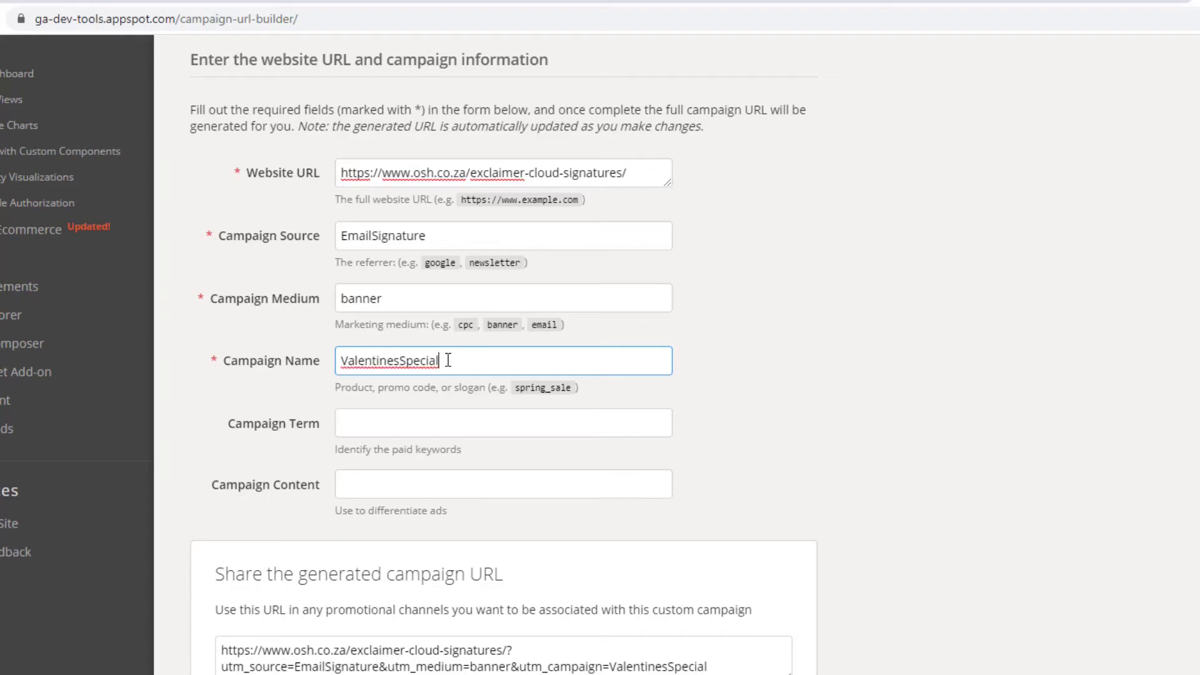
Step: Leave campaign term and content blank and copy the generated campaign URL
click(407, 430)
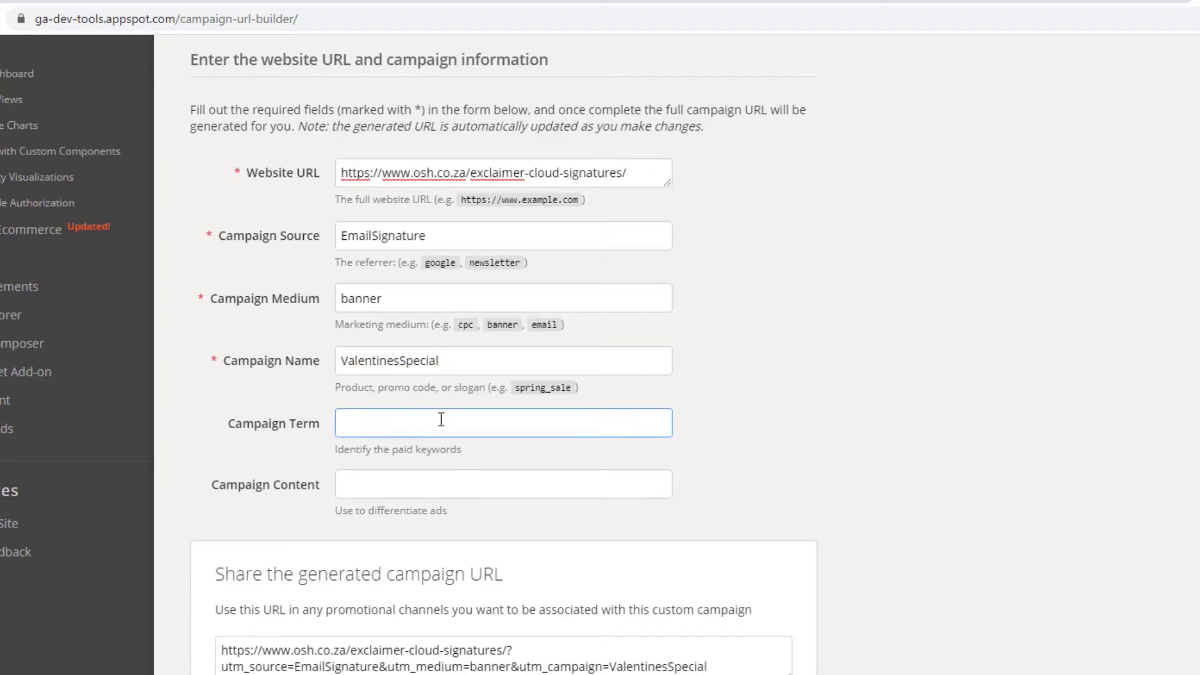
click(407, 486)
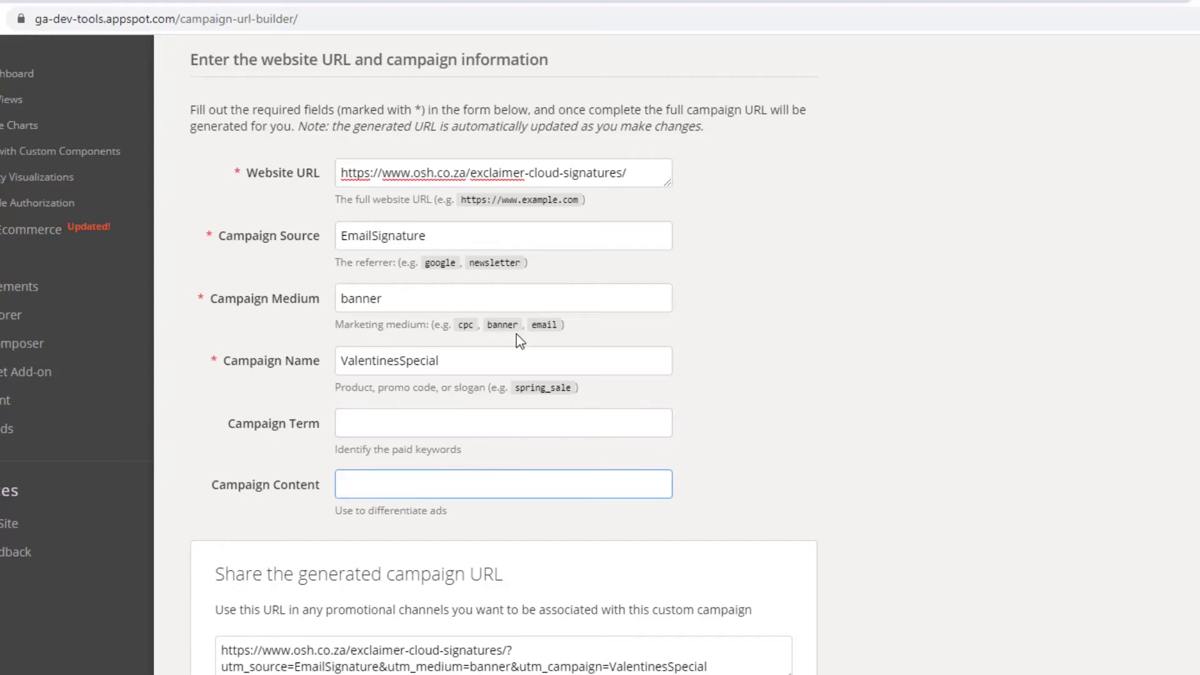
scroll(516, 334, down, 4)
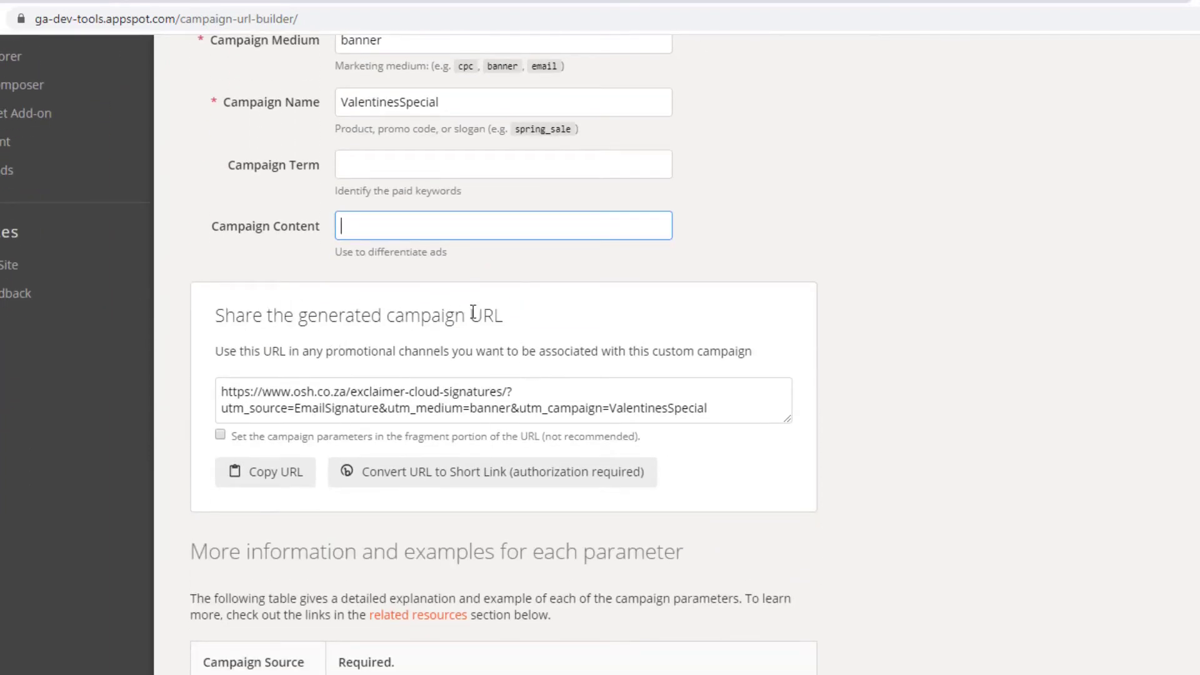
click(267, 478)
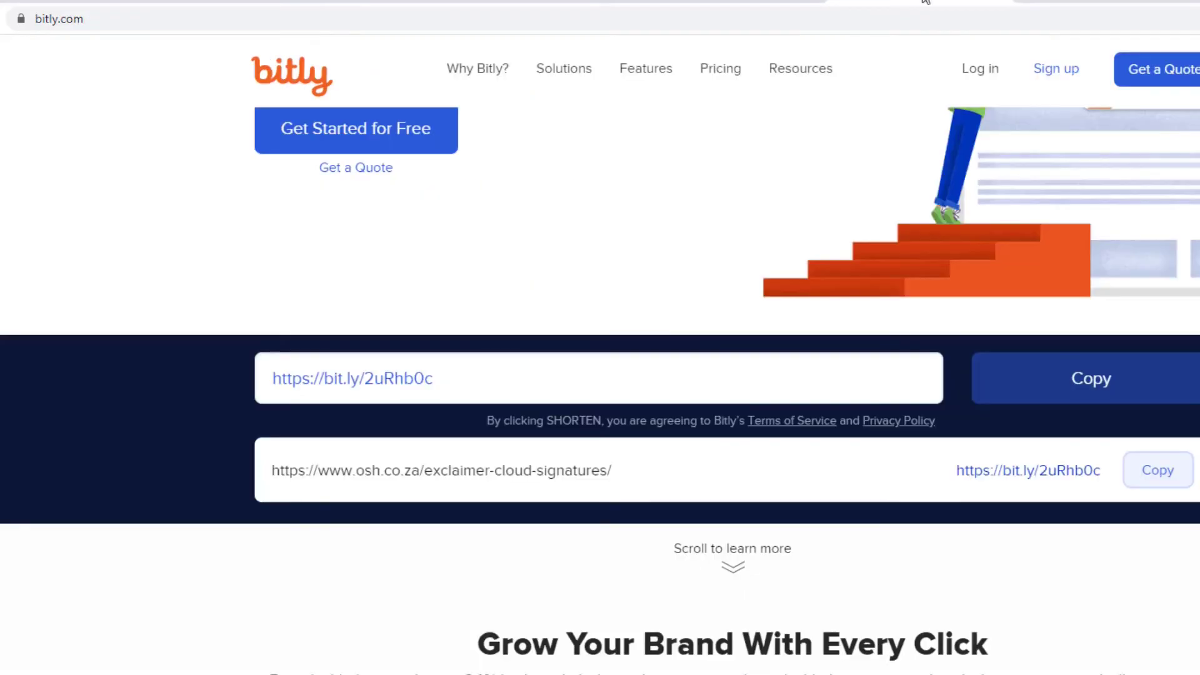
Step: Paste the tagged campaign URL, shorten it to bit.ly/38E49So, and copy it
triple_click(461, 375)
scroll(721, 415, up, 4)
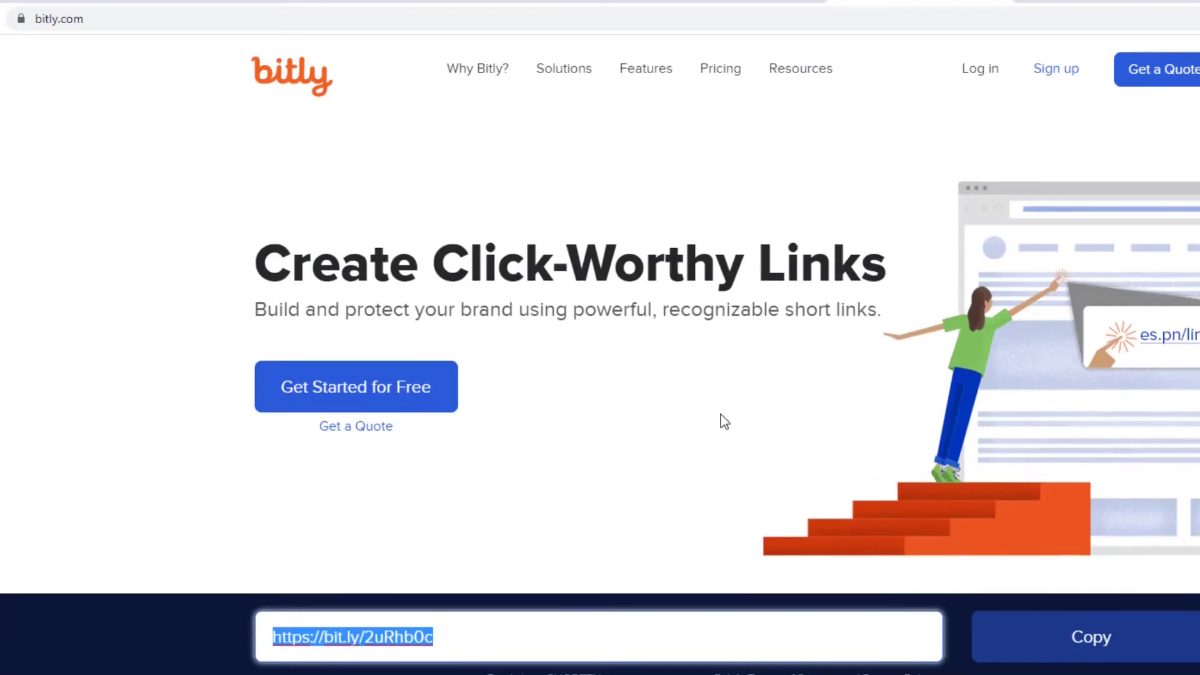
key(ctrl+v)
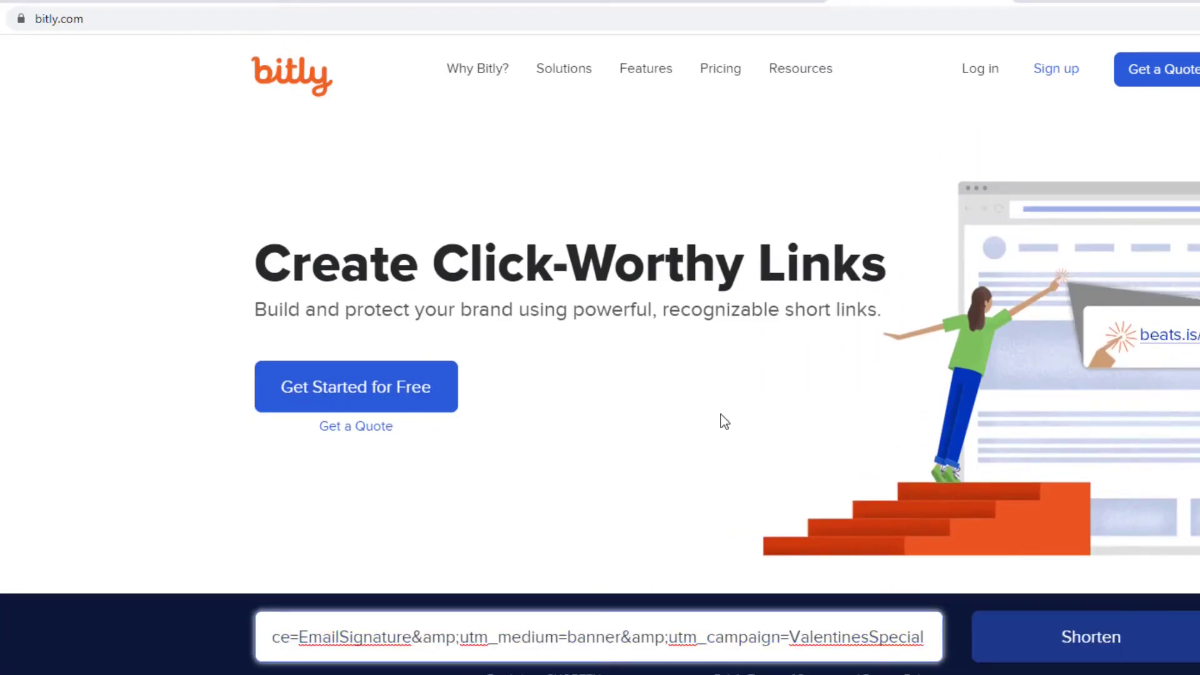
click(1092, 640)
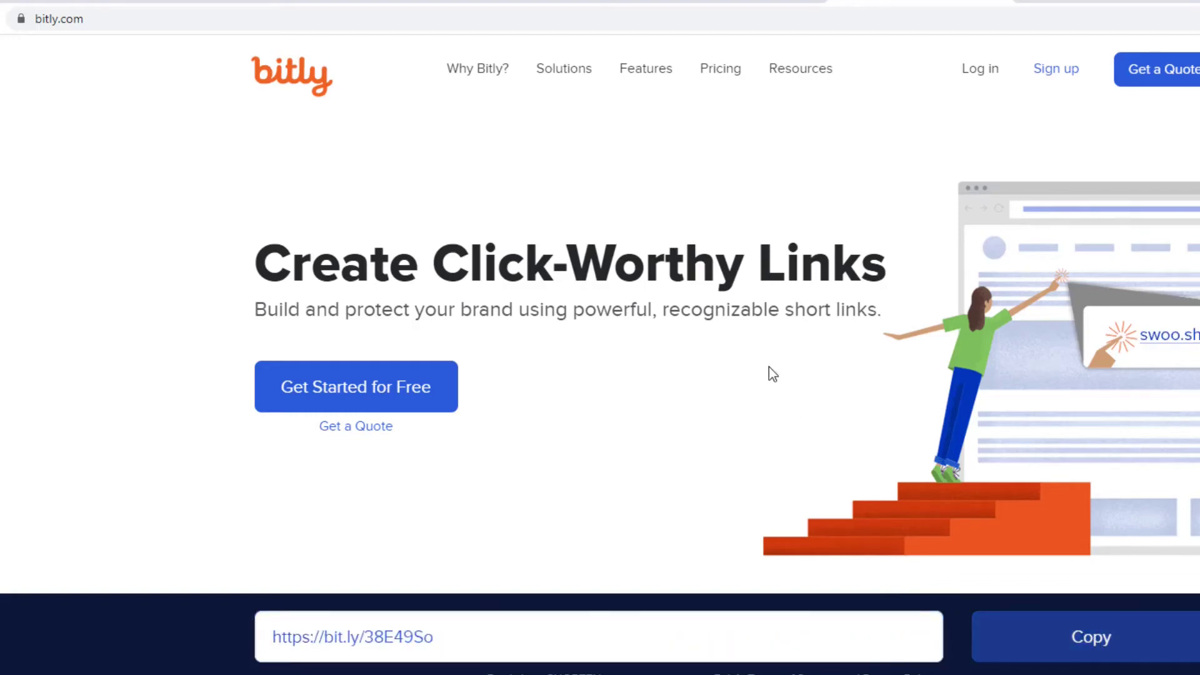
scroll(769, 369, down, 4)
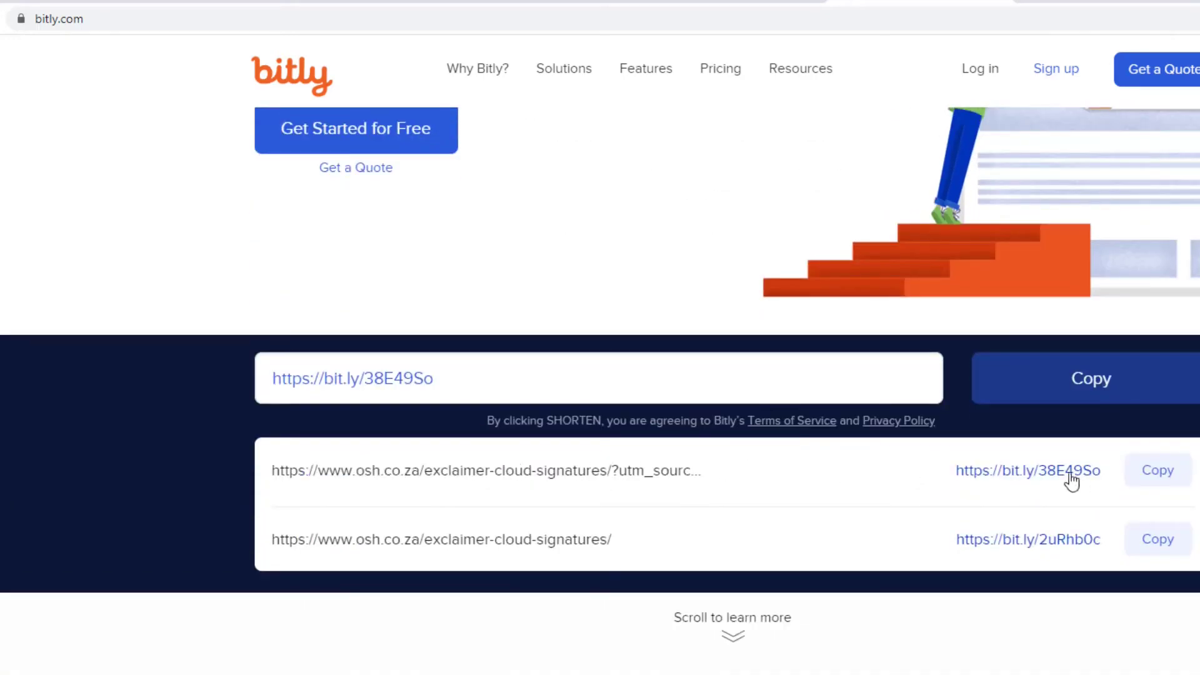
click(1157, 470)
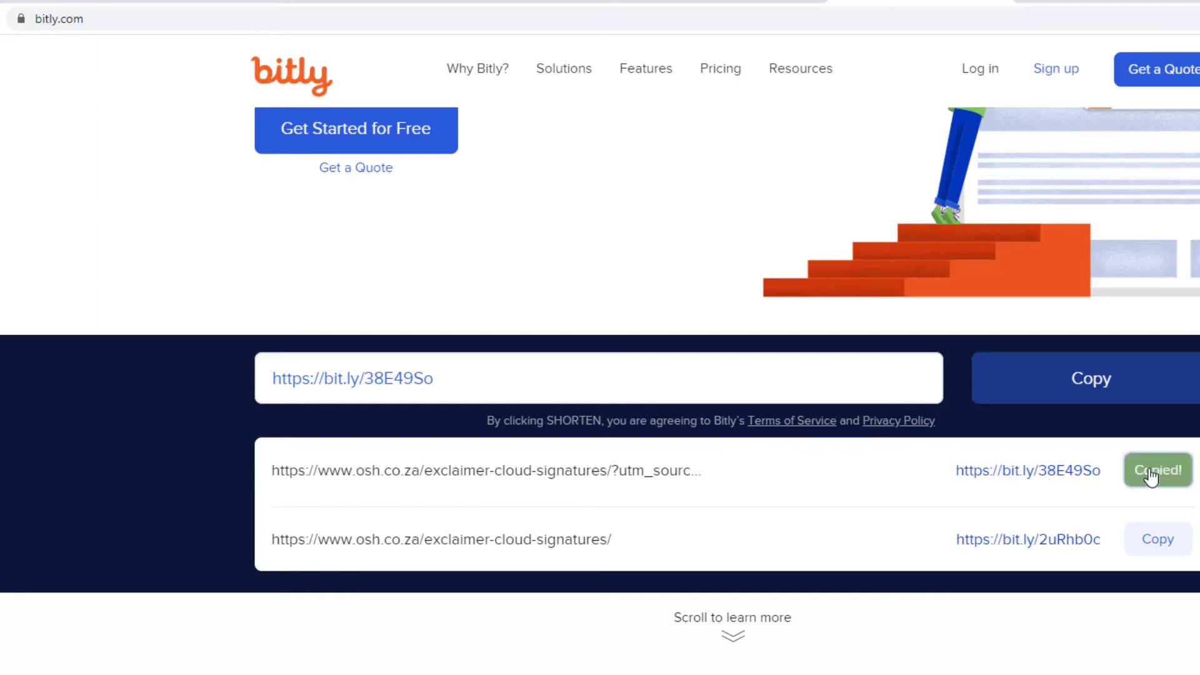
click(737, 2)
click(556, 1)
click(347, 2)
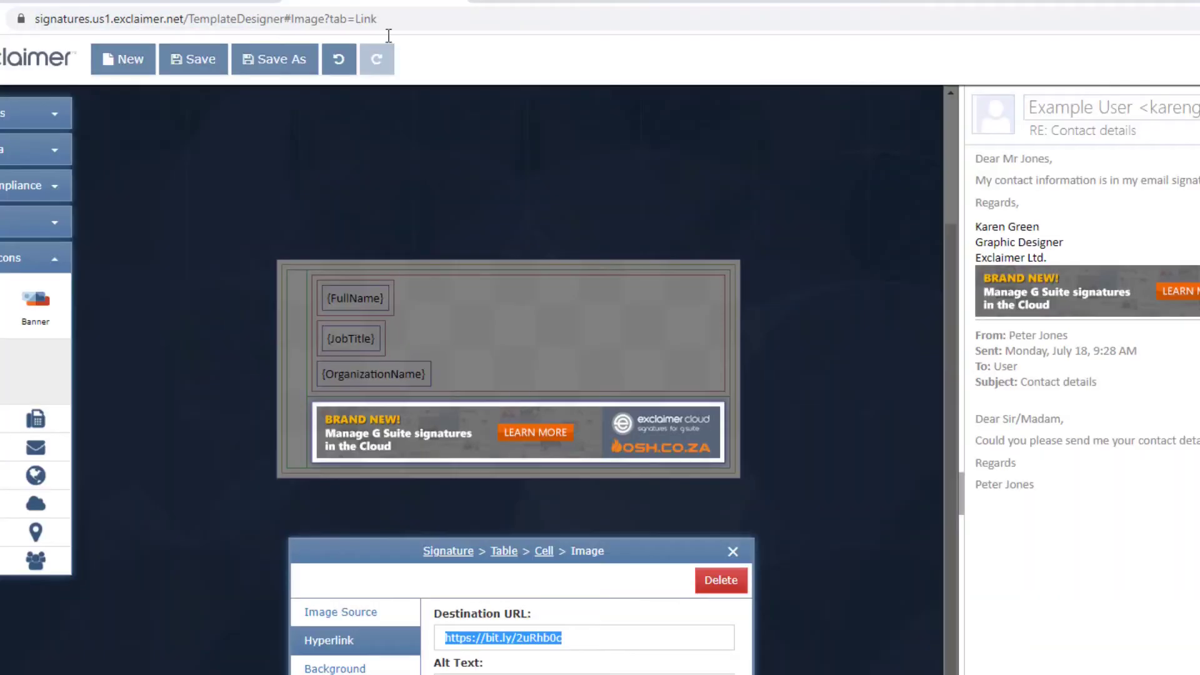
double_click(579, 642)
key(ctrl+a)
key(ctrl+v)
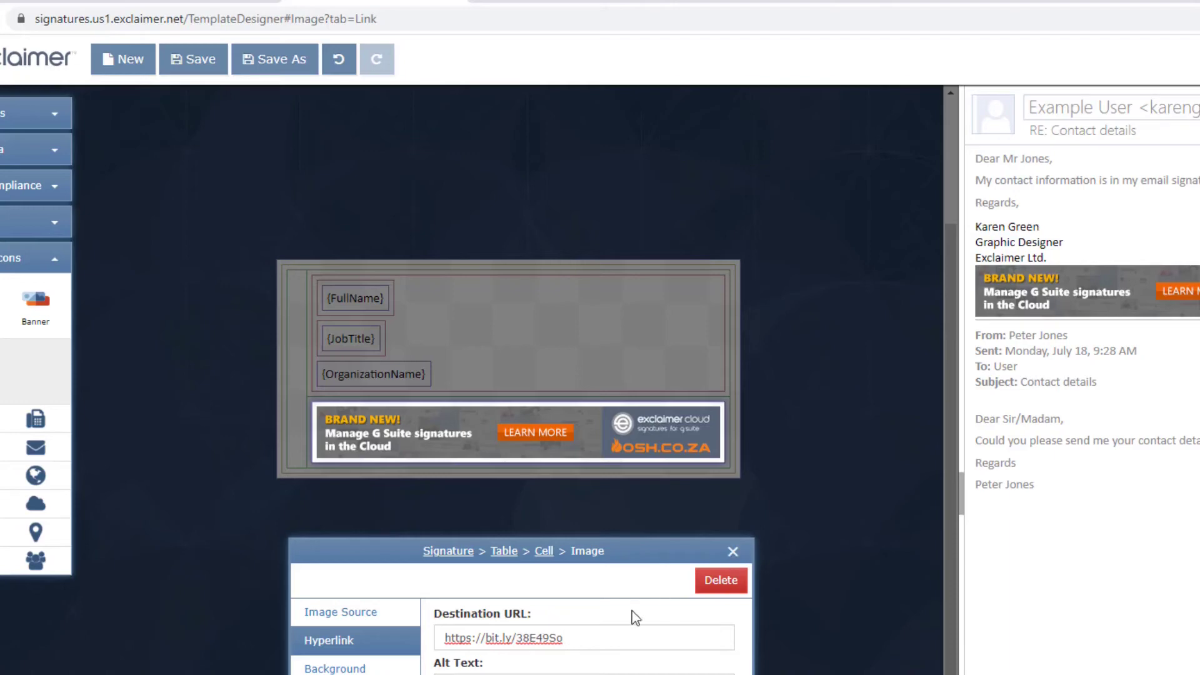
click(731, 553)
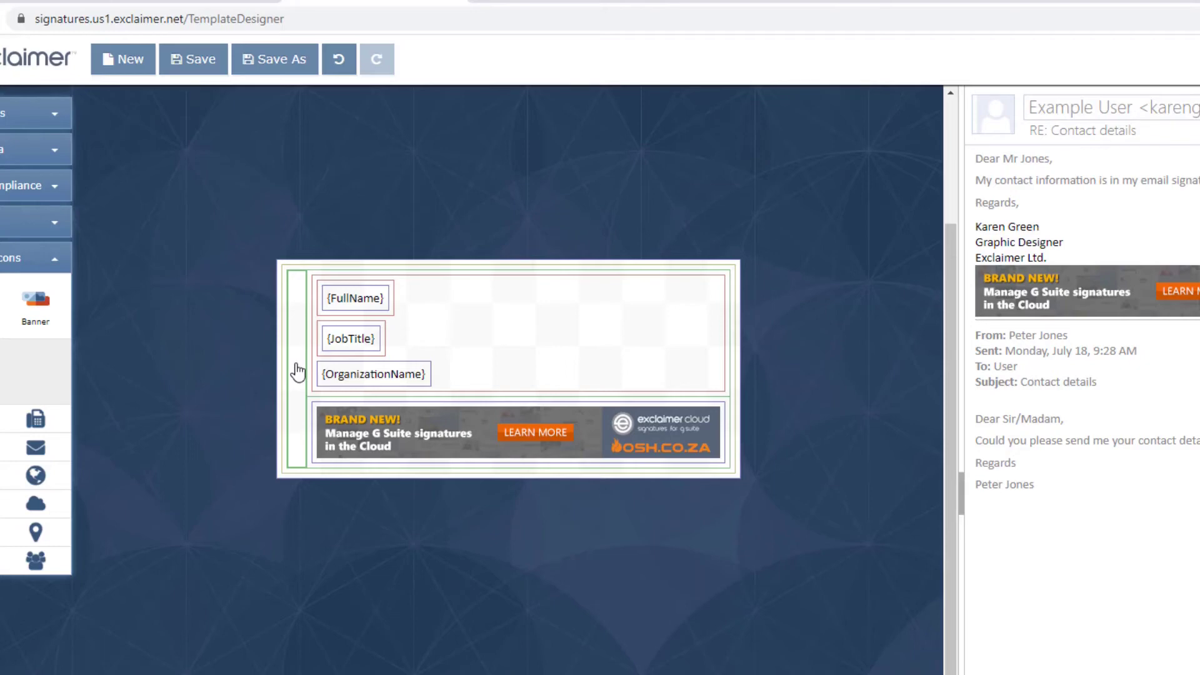
Step: Upload and insert the TamingGSuite.com logo image into the signature's left cell
mouse_move(42, 315)
mouse_down()
mouse_move(91, 334)
mouse_move(384, 374)
mouse_up()
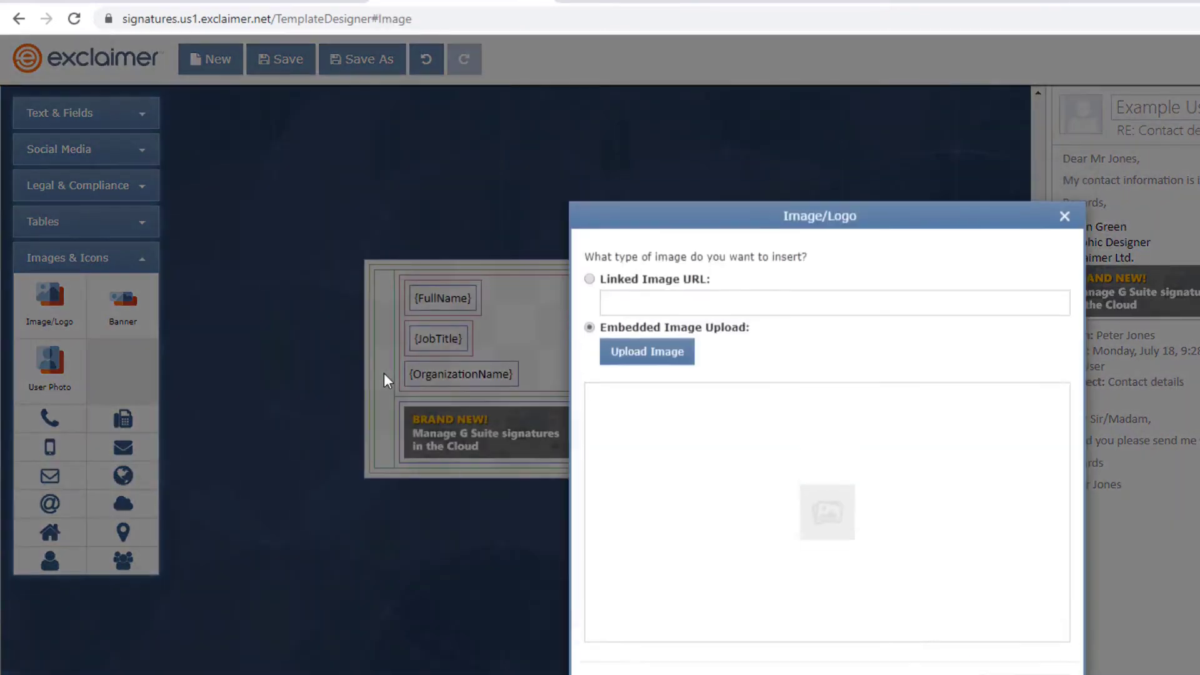
click(671, 370)
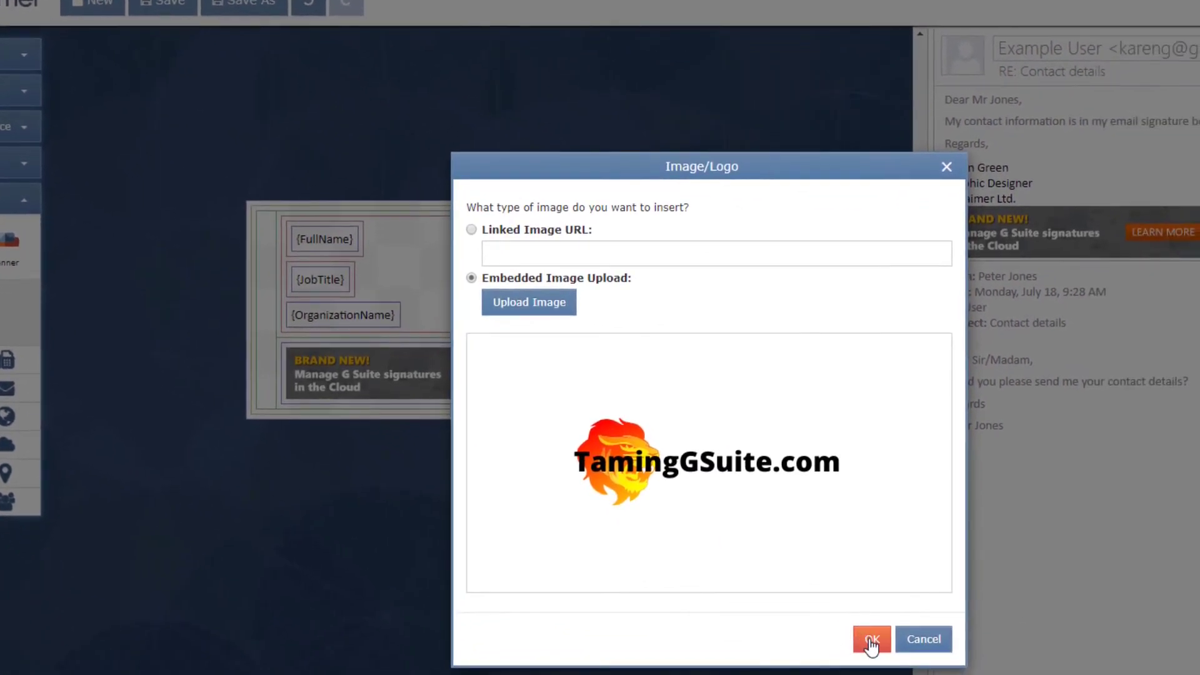
click(871, 645)
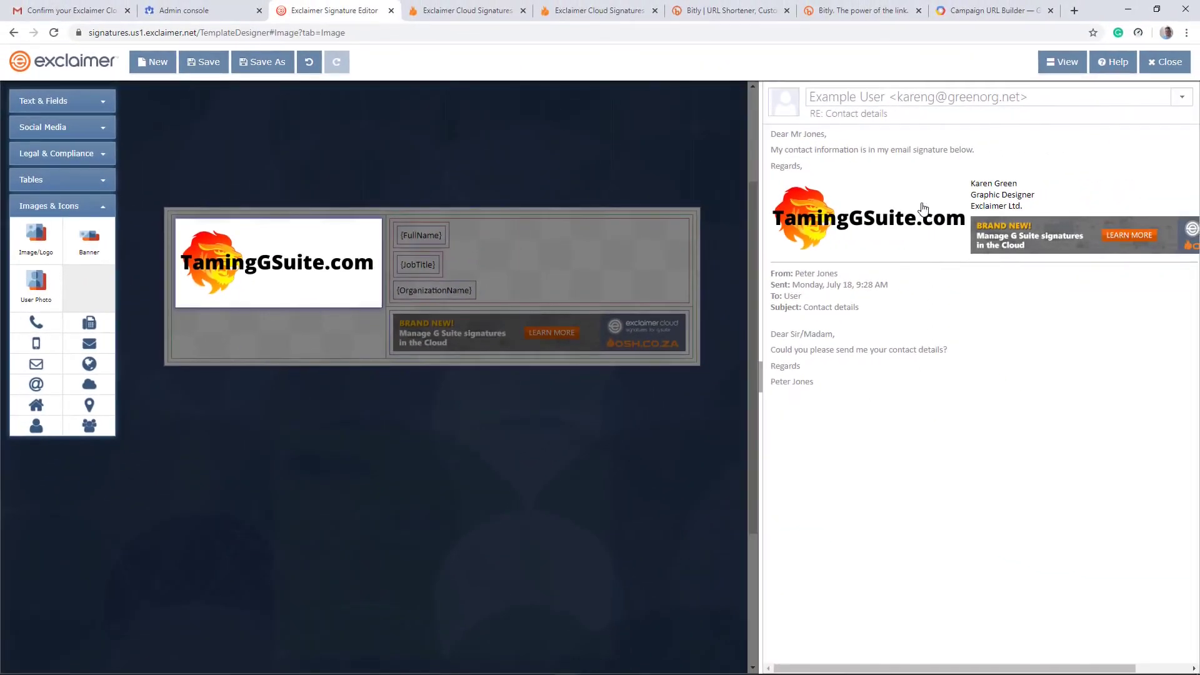
Step: Resize the signature canvas and email preview panes, then select the logo
drag(760, 358, 632, 358)
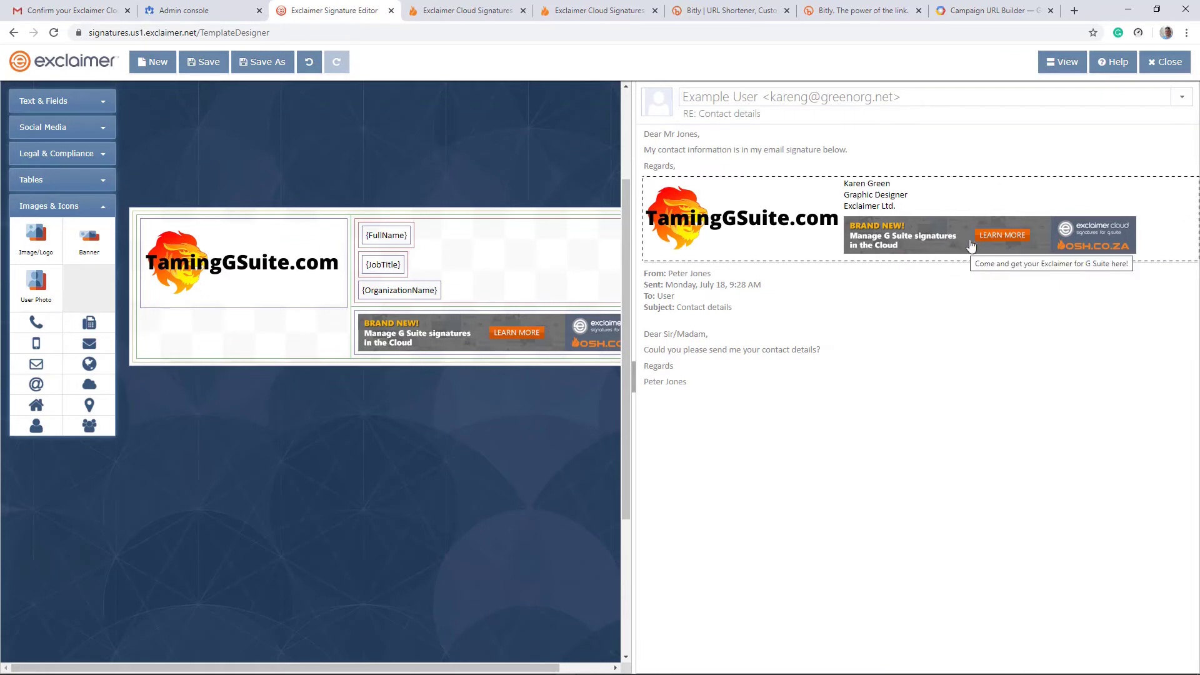
drag(633, 332, 727, 332)
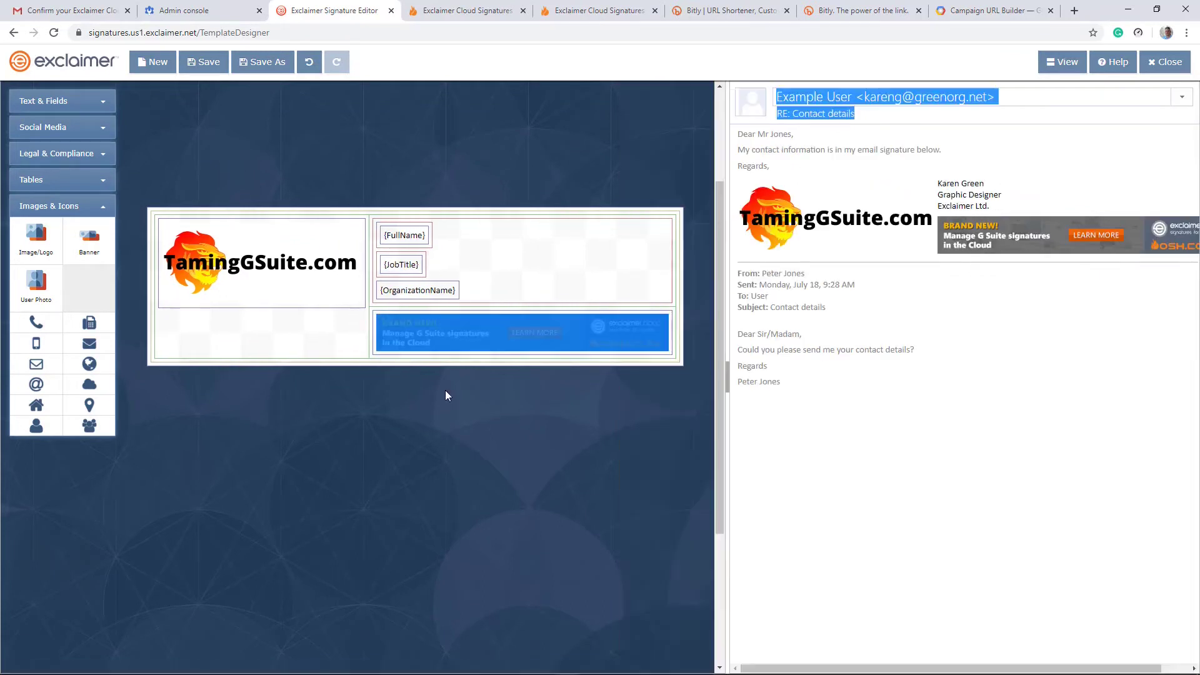
click(218, 268)
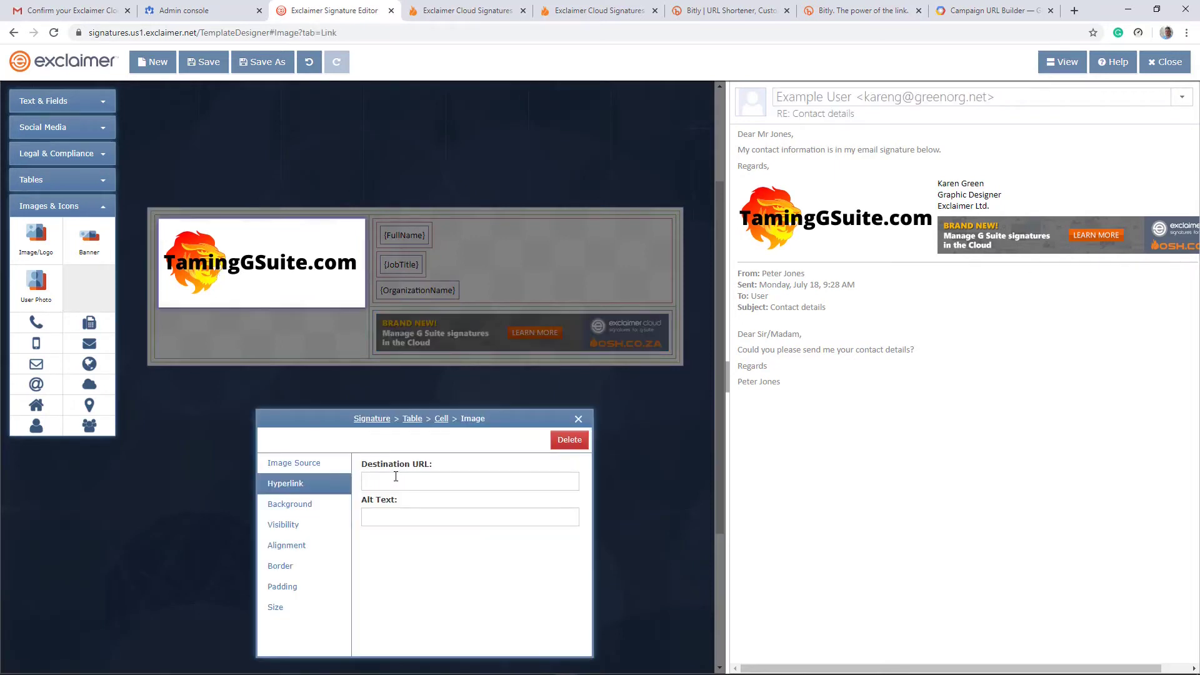
text(https://www.taminggsuite.com)
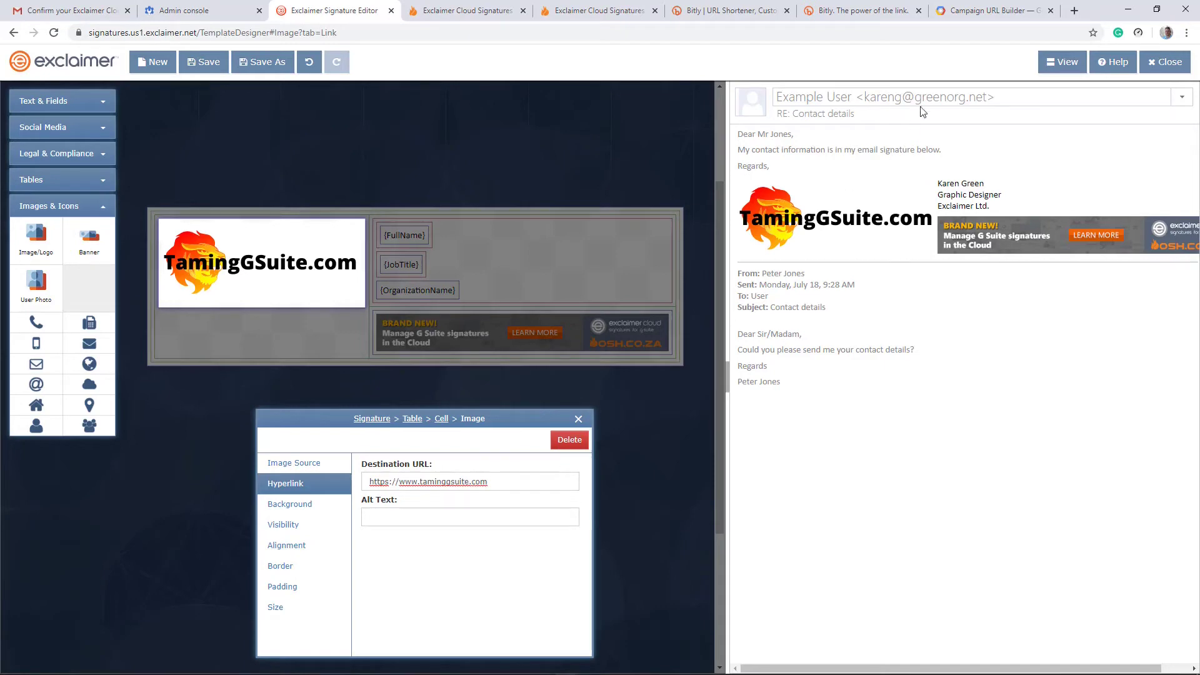
click(984, 10)
scroll(455, 222, up, 6)
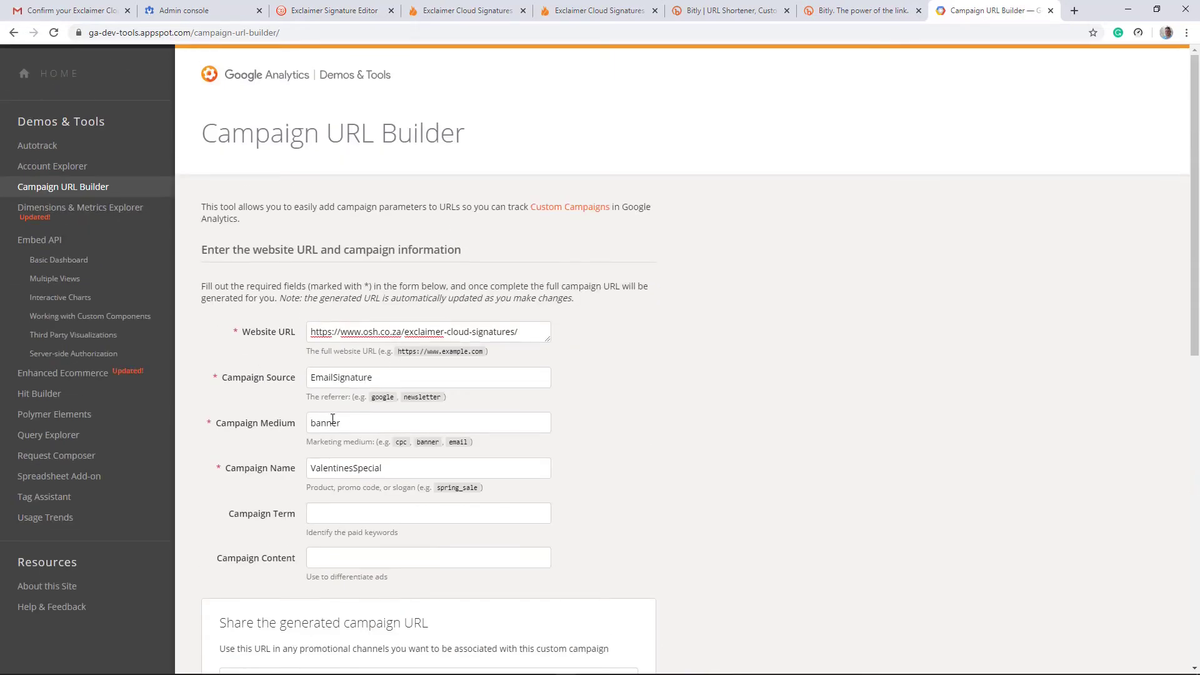
Step: Change the campaign name from ValentinesSpecial to Logo, giving utm_campaign=Logo
click(401, 378)
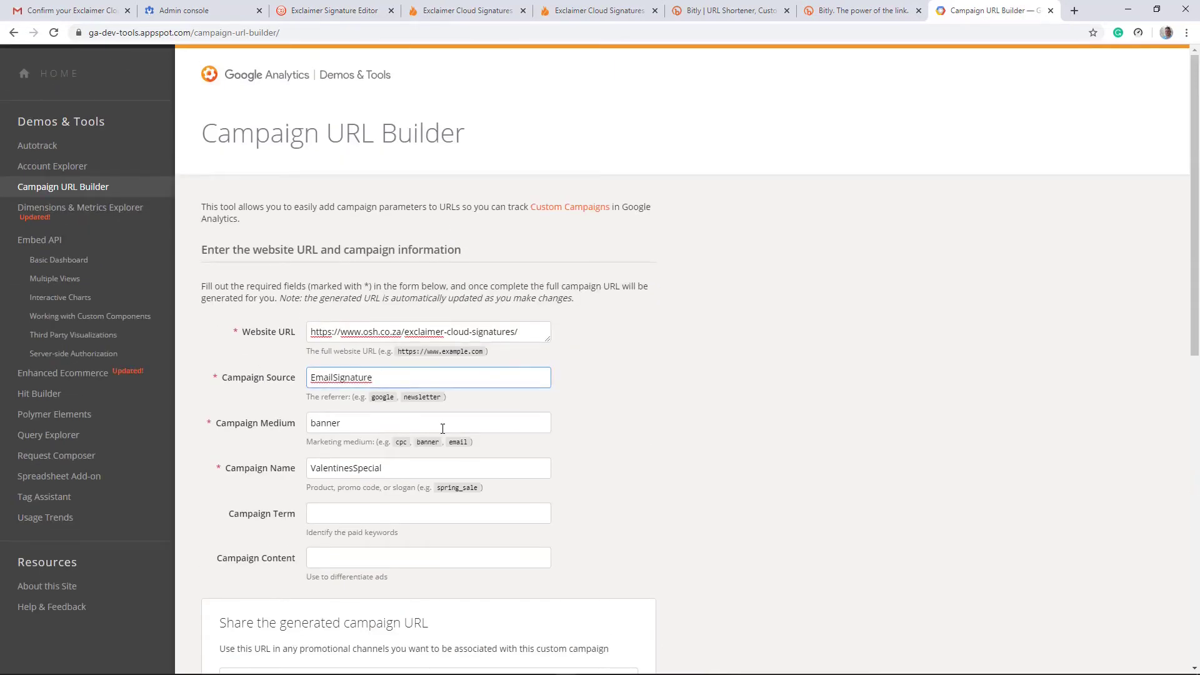
double_click(401, 470)
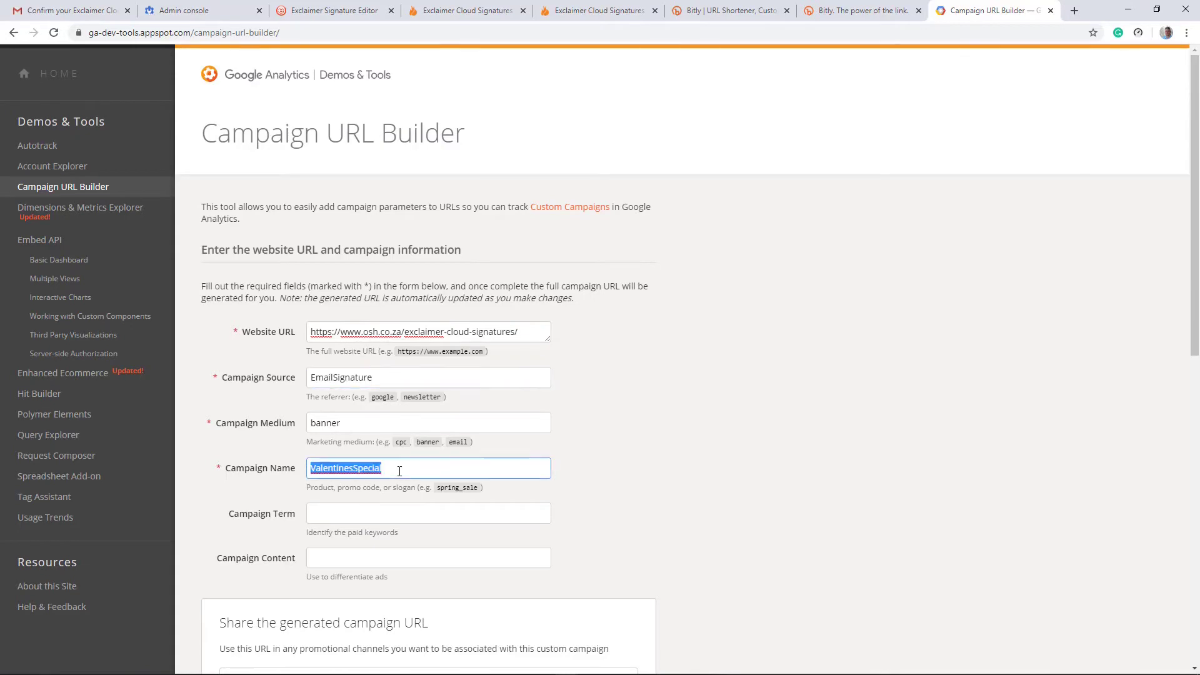
text(Logo)
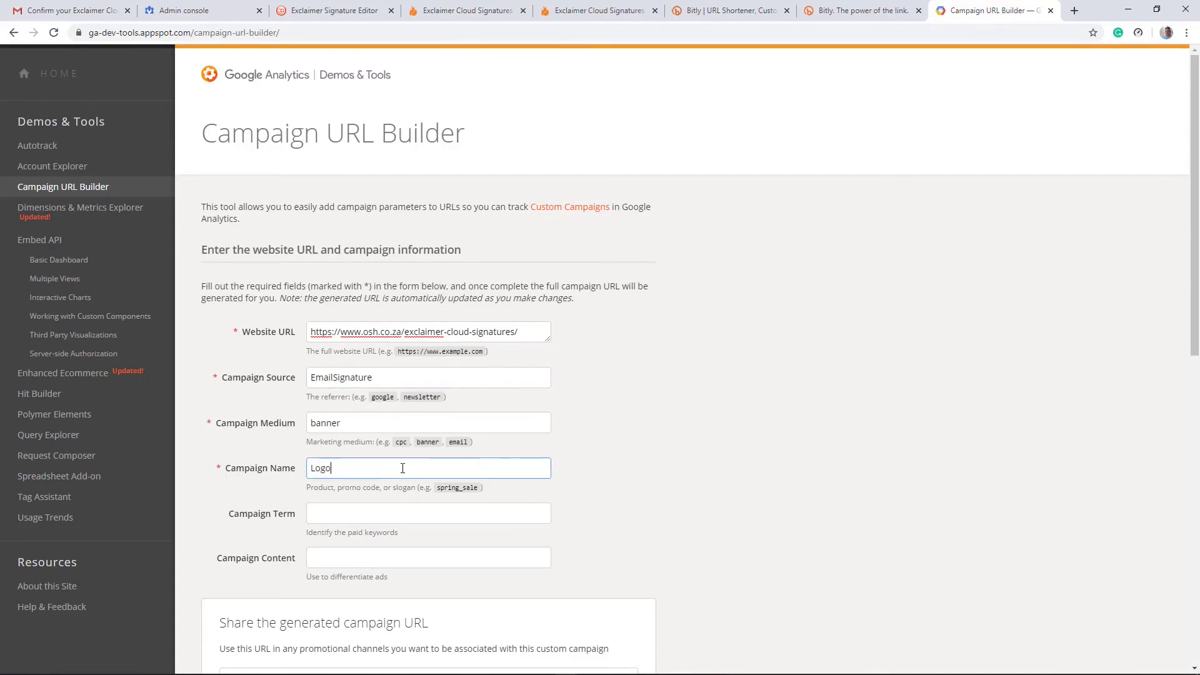
scroll(403, 469, down, 4)
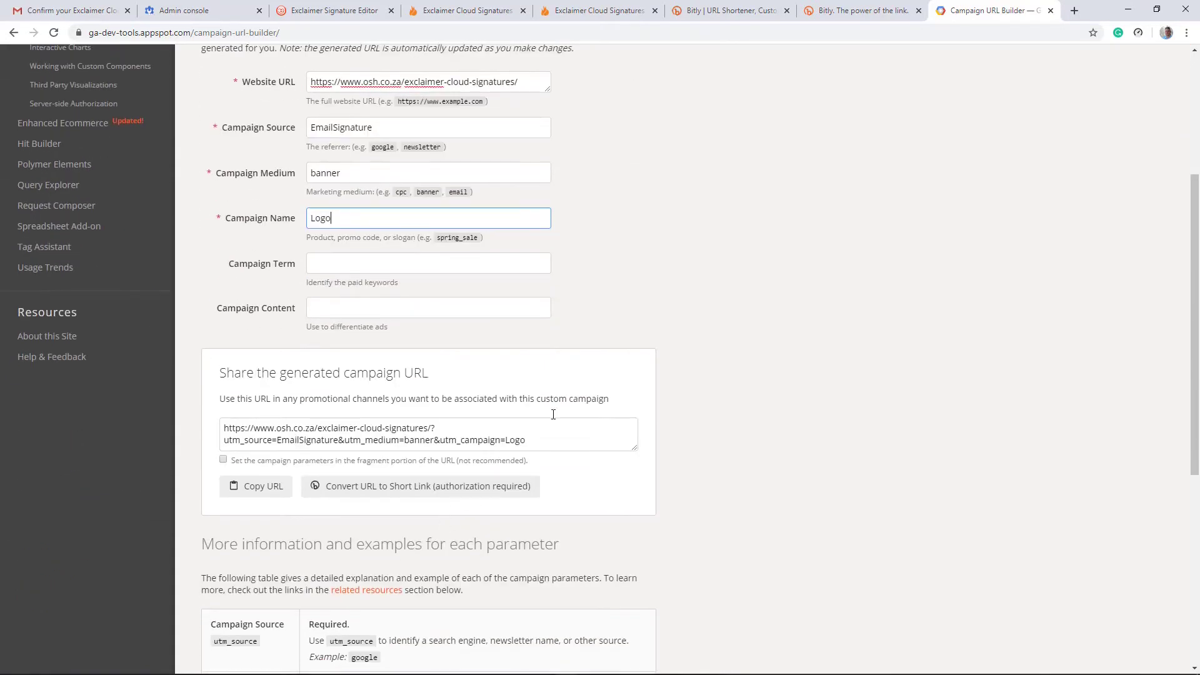
click(331, 11)
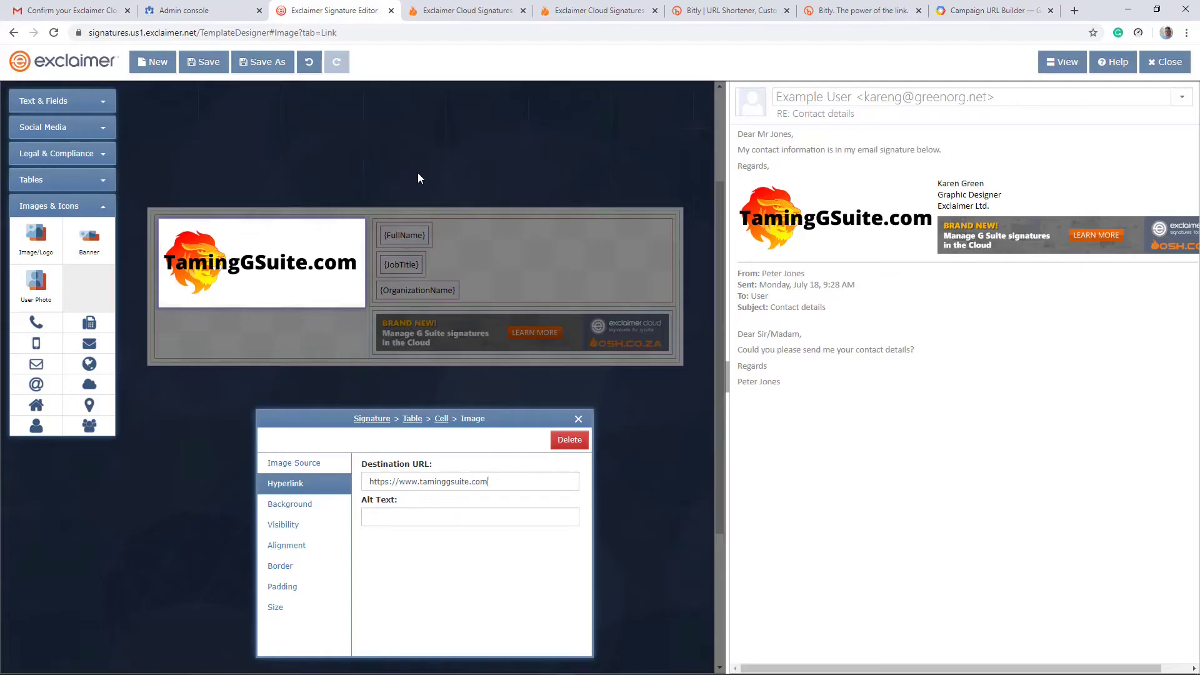
Step: Drop a Social Media Strip after {OrganizationName} using the horizontal icon layout
click(578, 418)
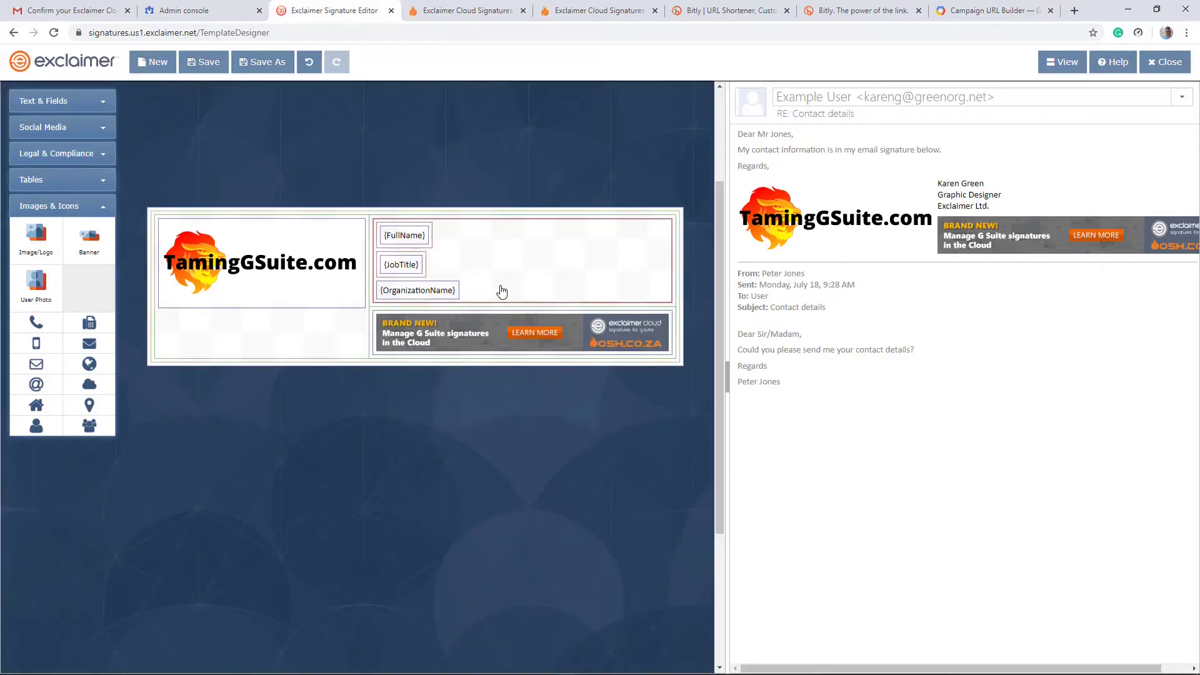
click(67, 129)
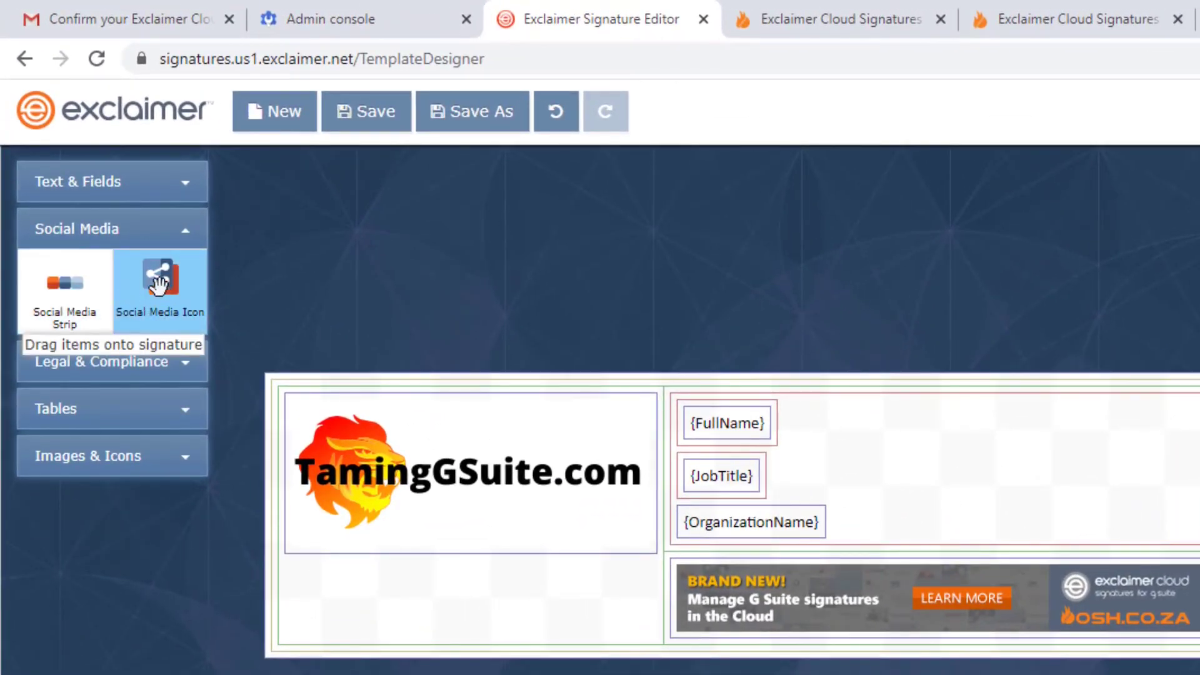
drag(64, 294, 902, 471)
drag(925, 505, 900, 531)
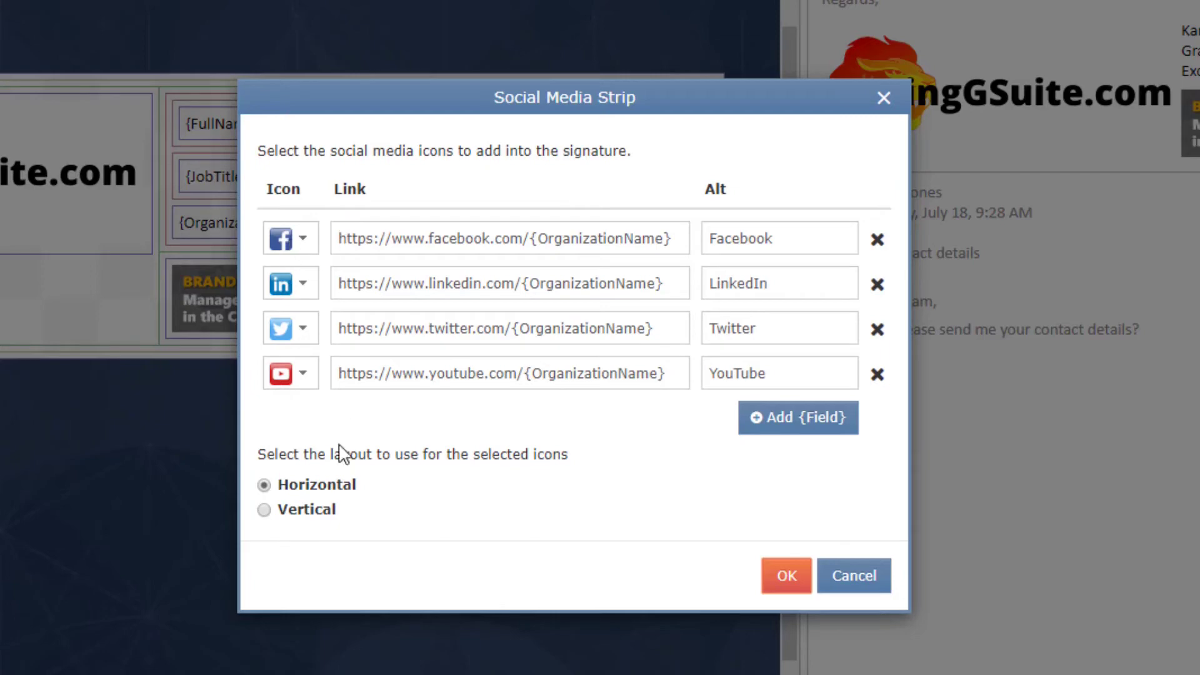
click(265, 511)
click(264, 485)
Step: Insert the Facebook, LinkedIn, Twitter and YouTube icons, discarding an extra Instagram row
drag(374, 238, 690, 236)
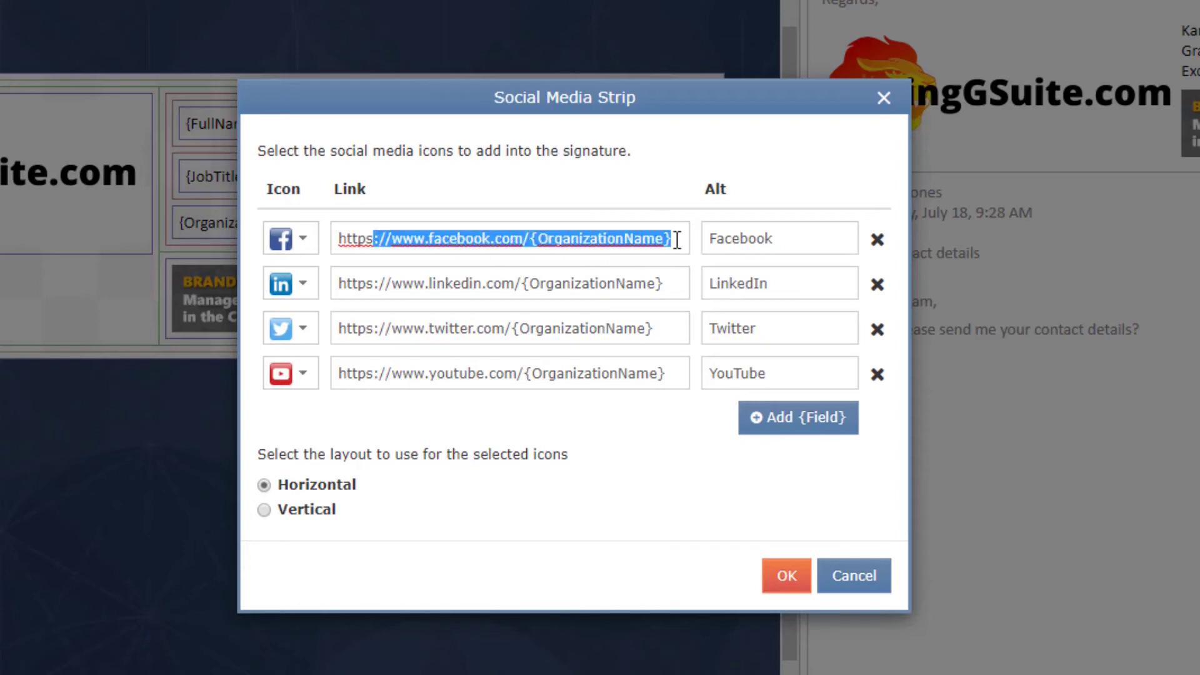
click(677, 240)
drag(674, 283, 327, 303)
drag(681, 328, 193, 337)
click(792, 425)
click(303, 396)
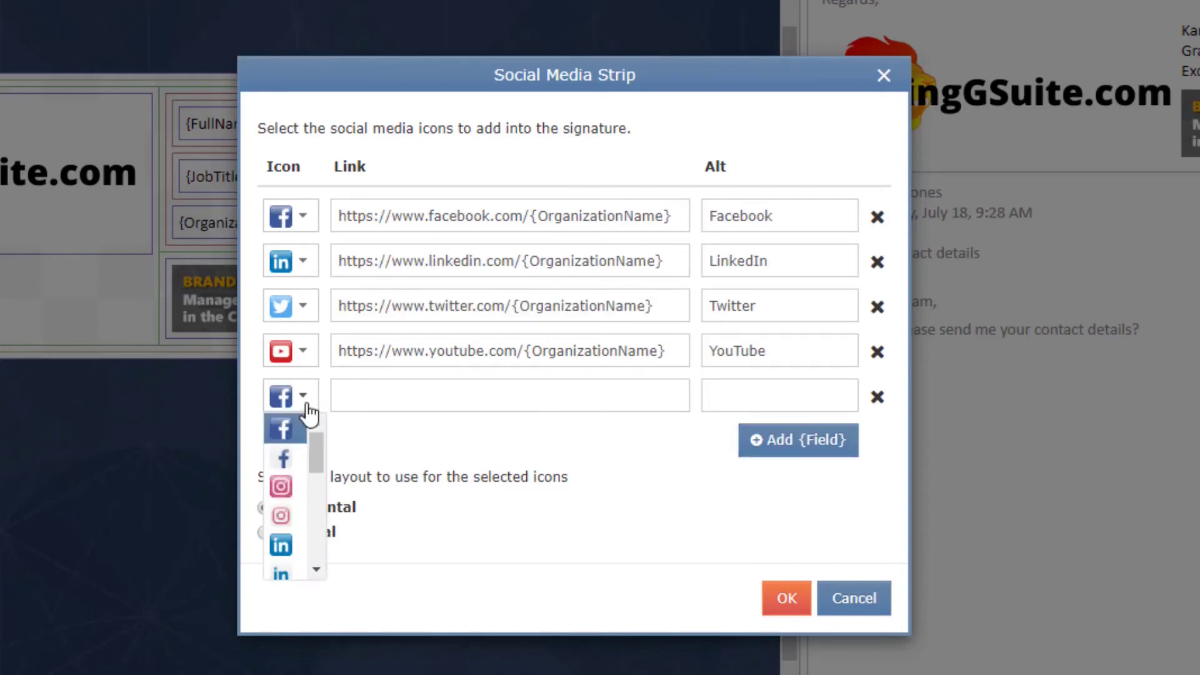
click(294, 493)
click(878, 397)
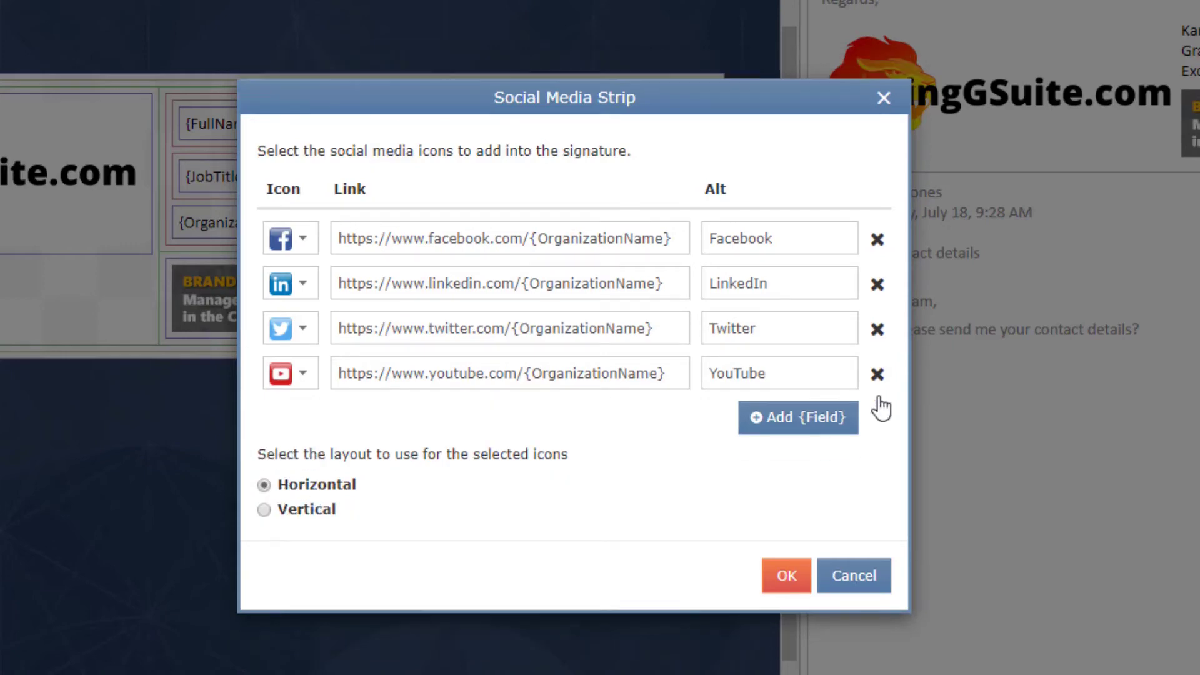
click(786, 576)
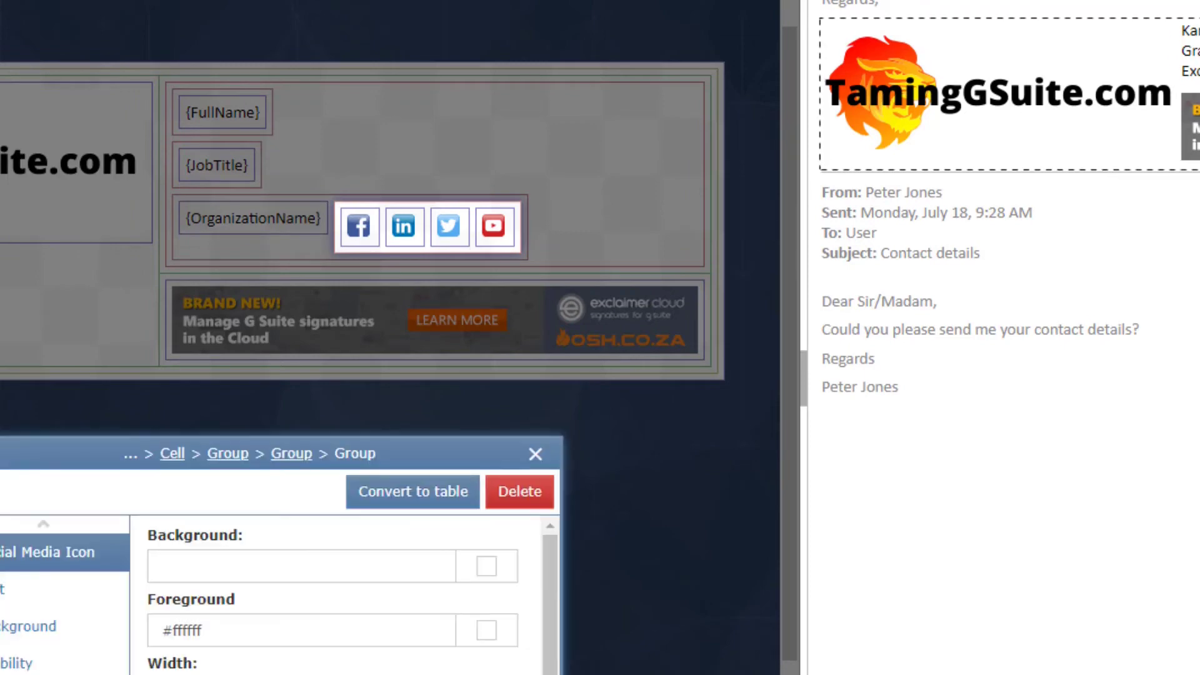
Step: Move the social icon row onto its own line below {OrganizationName}
click(536, 455)
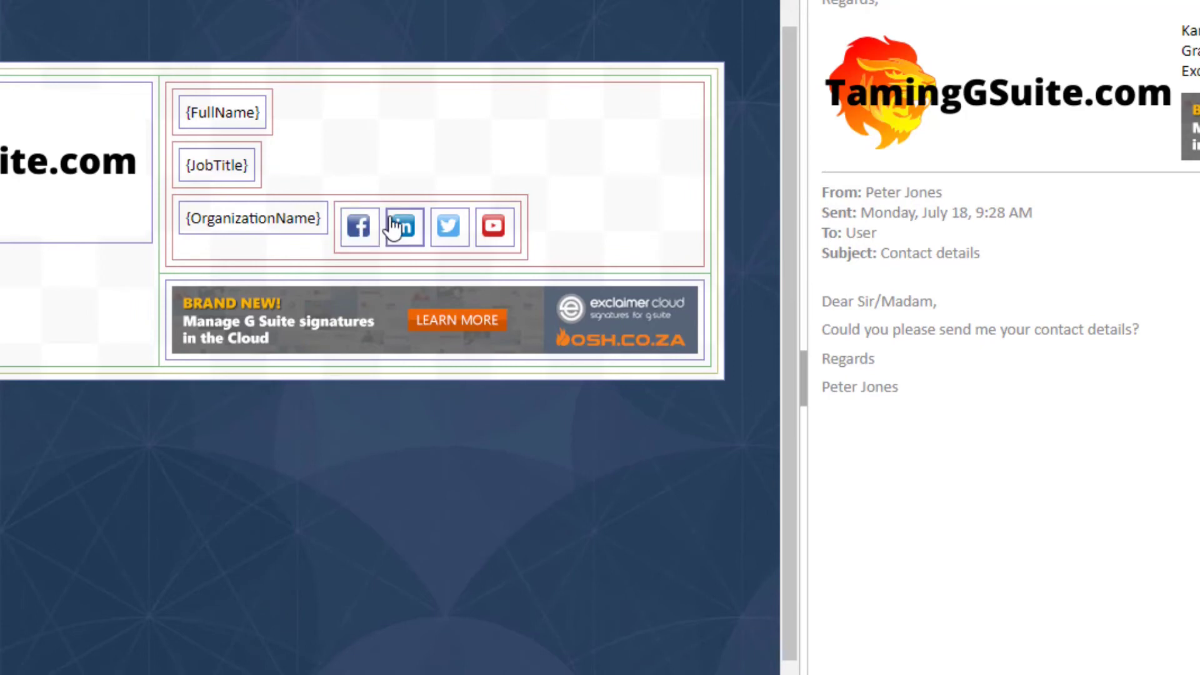
drag(411, 213, 216, 263)
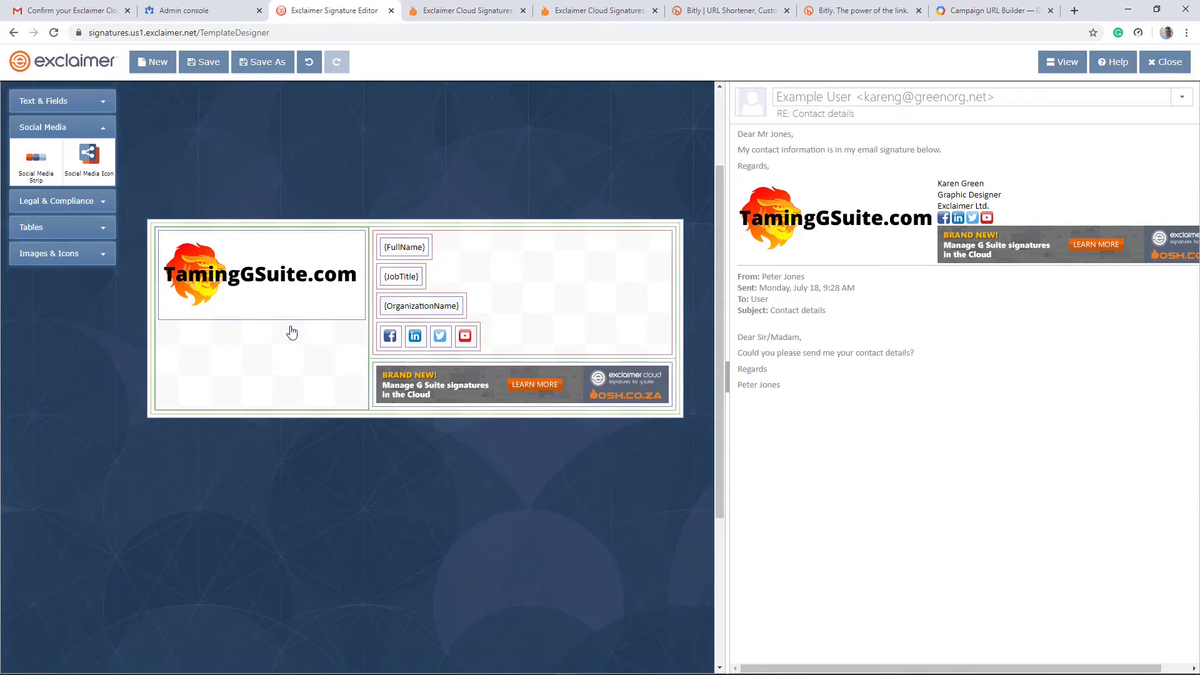
click(64, 102)
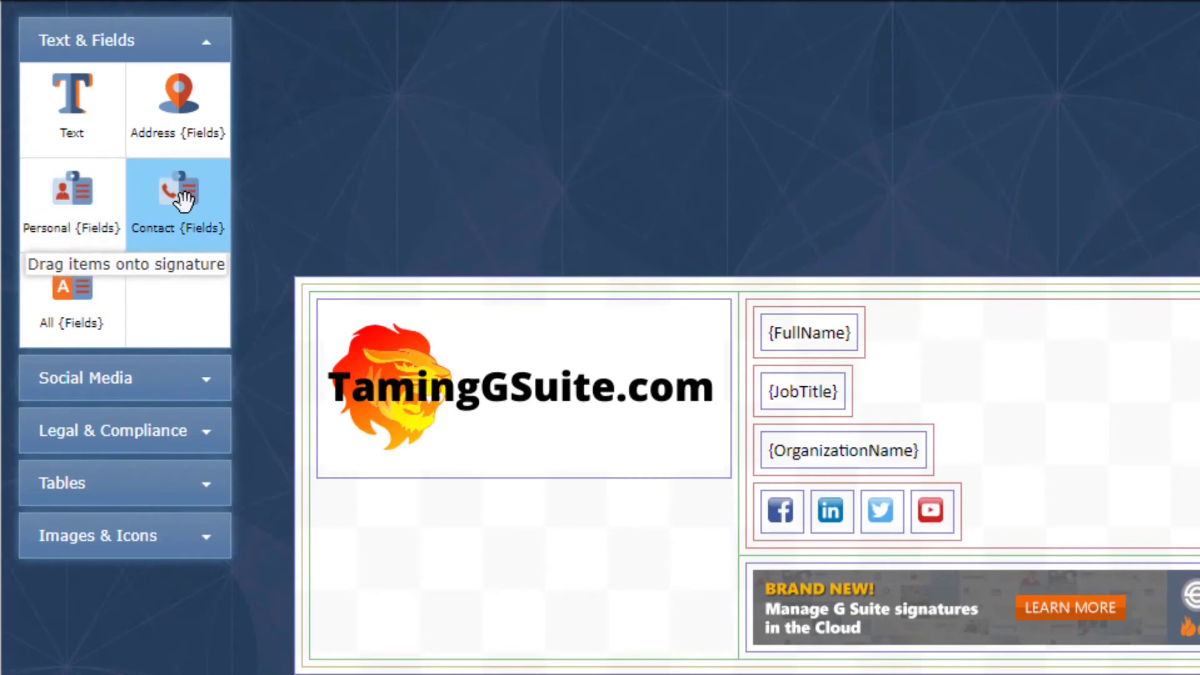
Step: Insert a Contact {Fields} block with Tel, Mobile, Email and Web in Table layout
mouse_move(181, 199)
mouse_down()
mouse_move(247, 250)
mouse_move(613, 284)
mouse_move(1019, 402)
mouse_move(997, 444)
mouse_move(881, 481)
mouse_move(794, 486)
mouse_move(812, 482)
mouse_up()
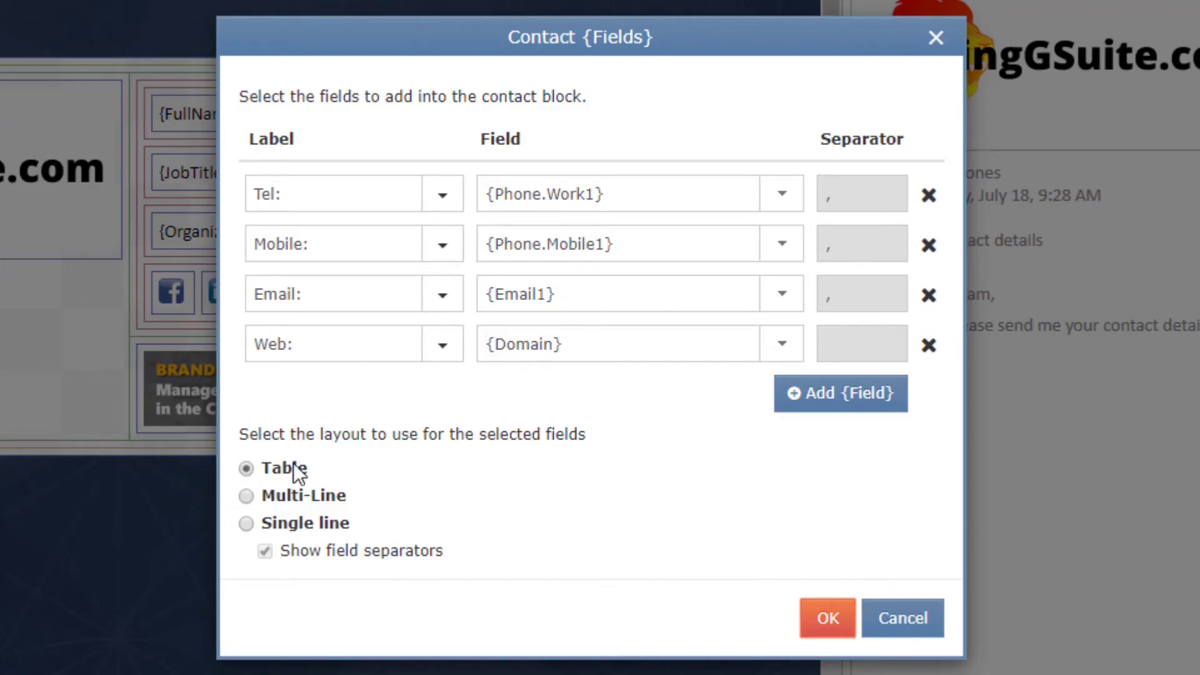
click(247, 498)
click(248, 523)
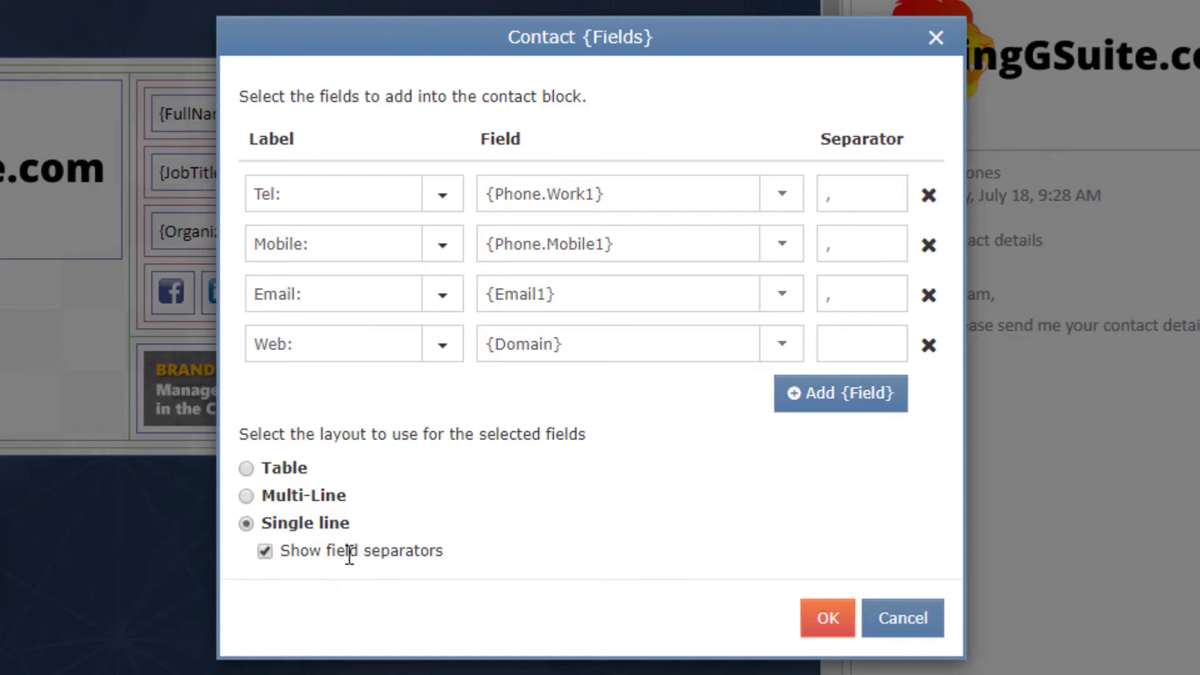
click(882, 186)
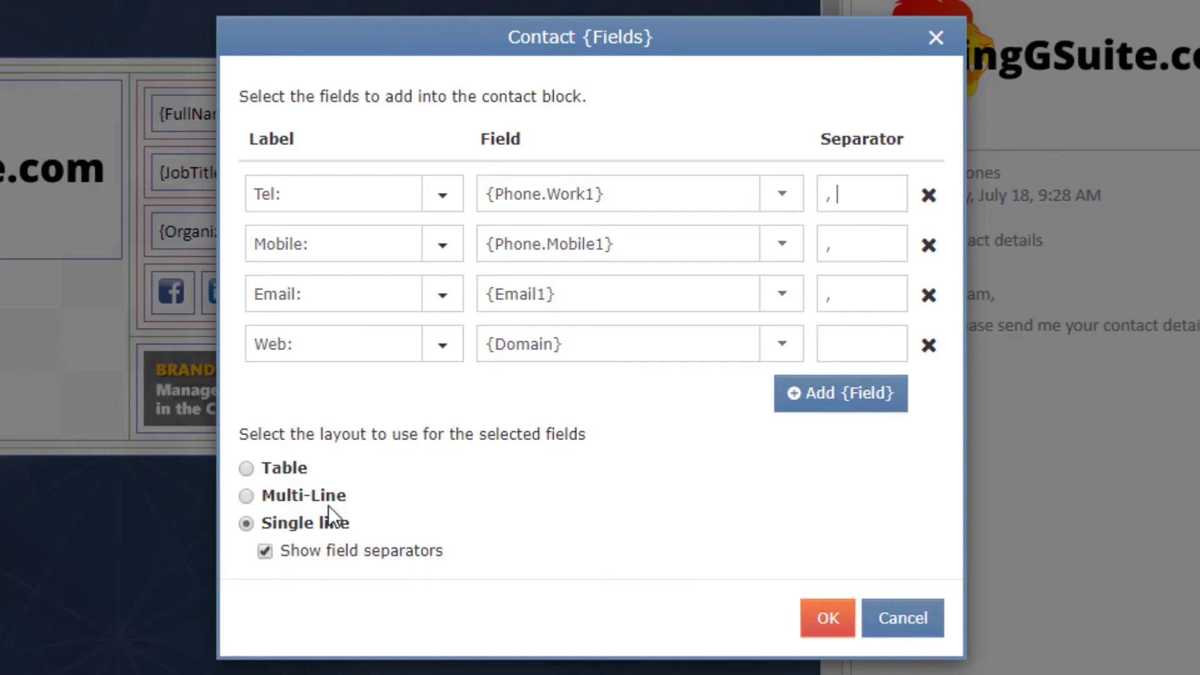
click(248, 470)
click(828, 616)
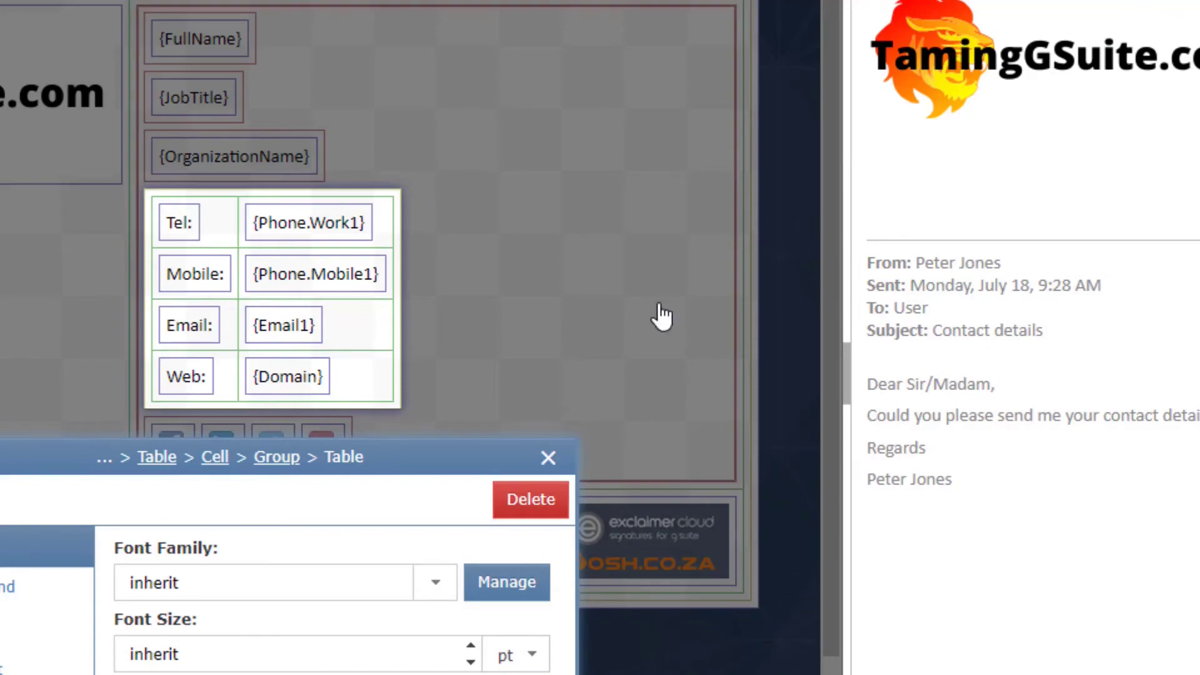
click(548, 460)
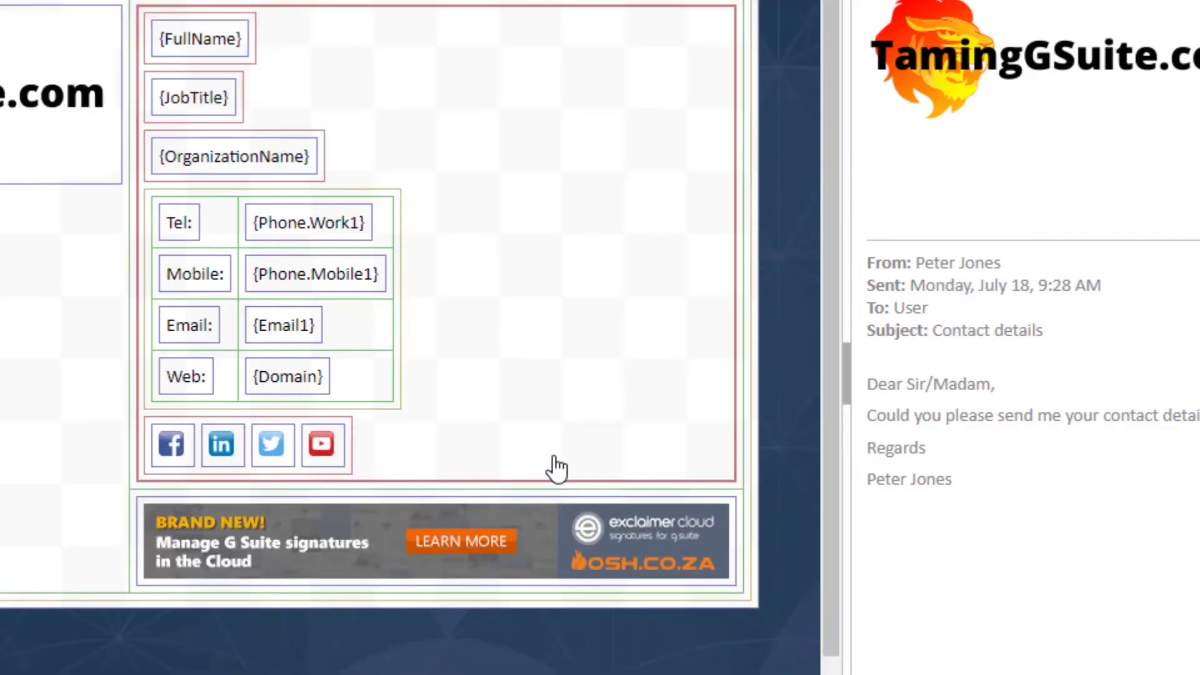
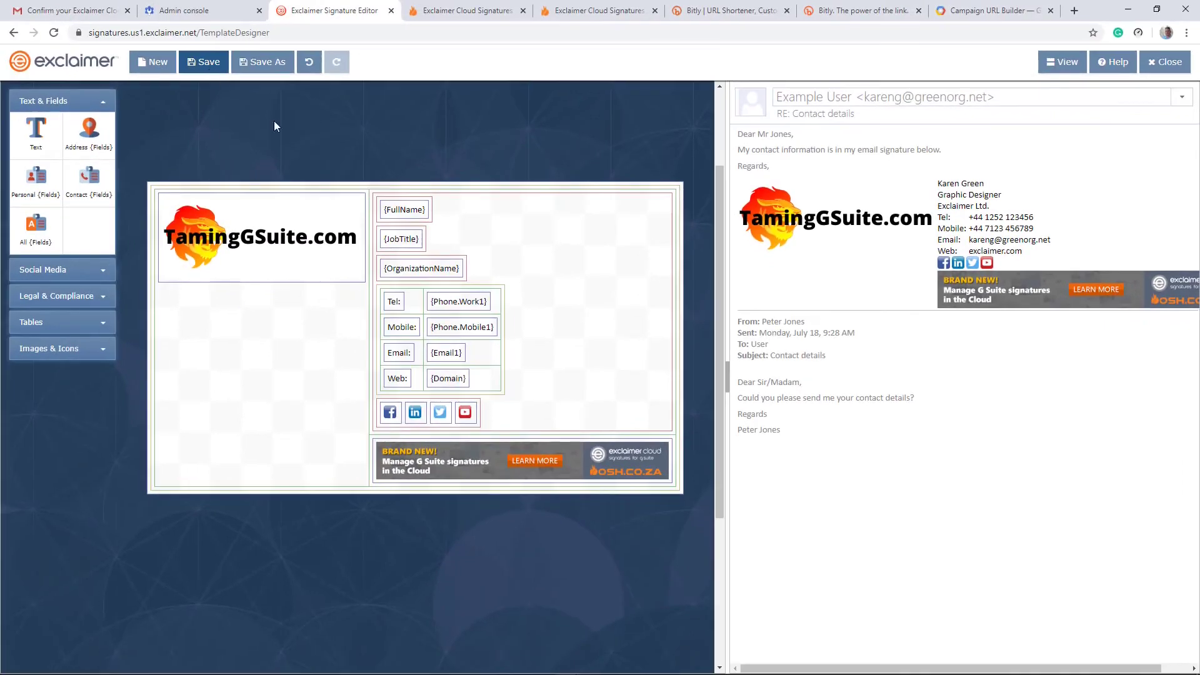
Step: Save the signature design as 'Default' and close the Signature Editor
click(204, 62)
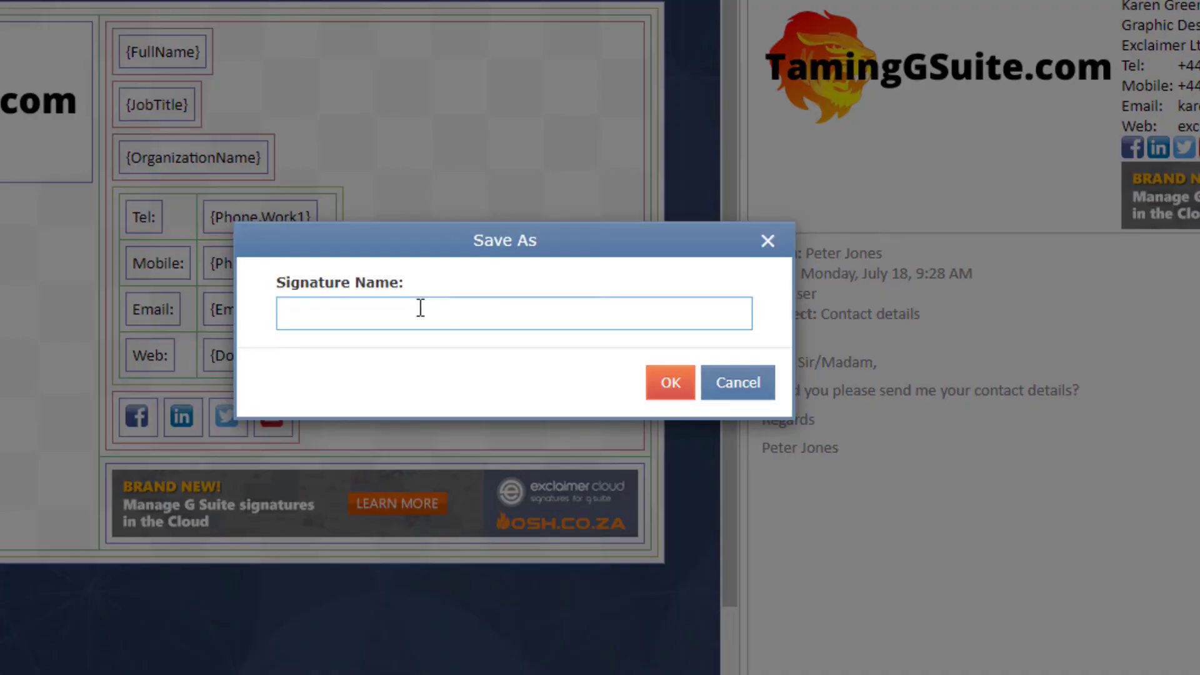
text(Default)
click(670, 382)
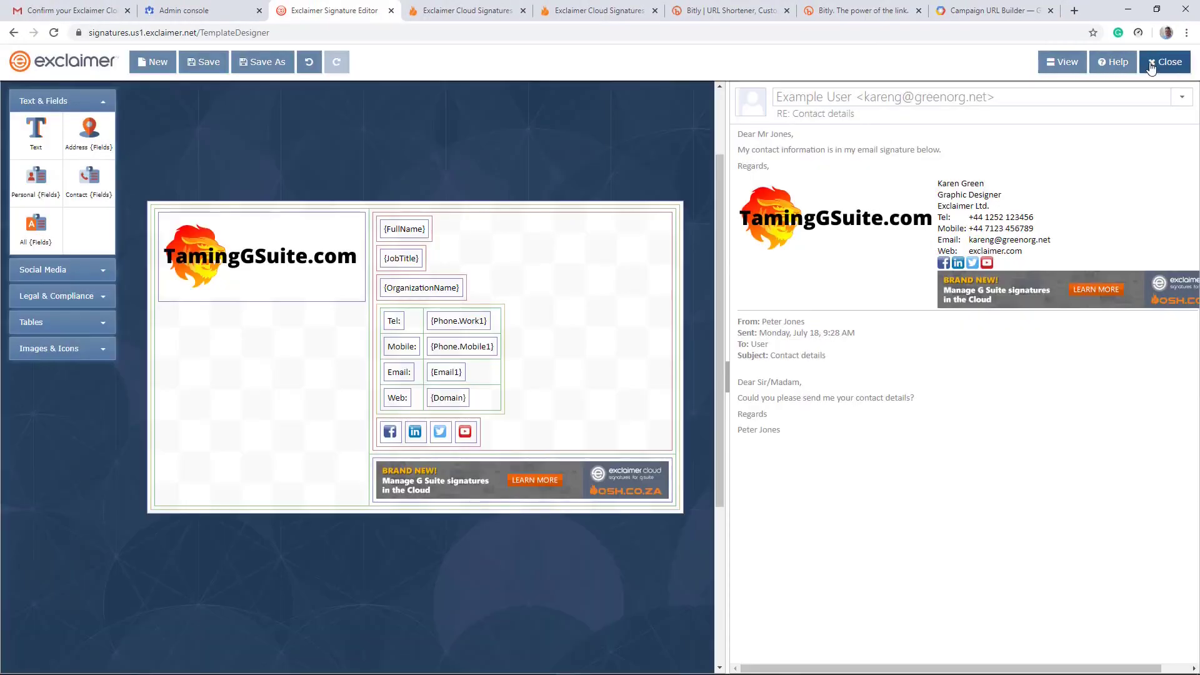
click(1152, 65)
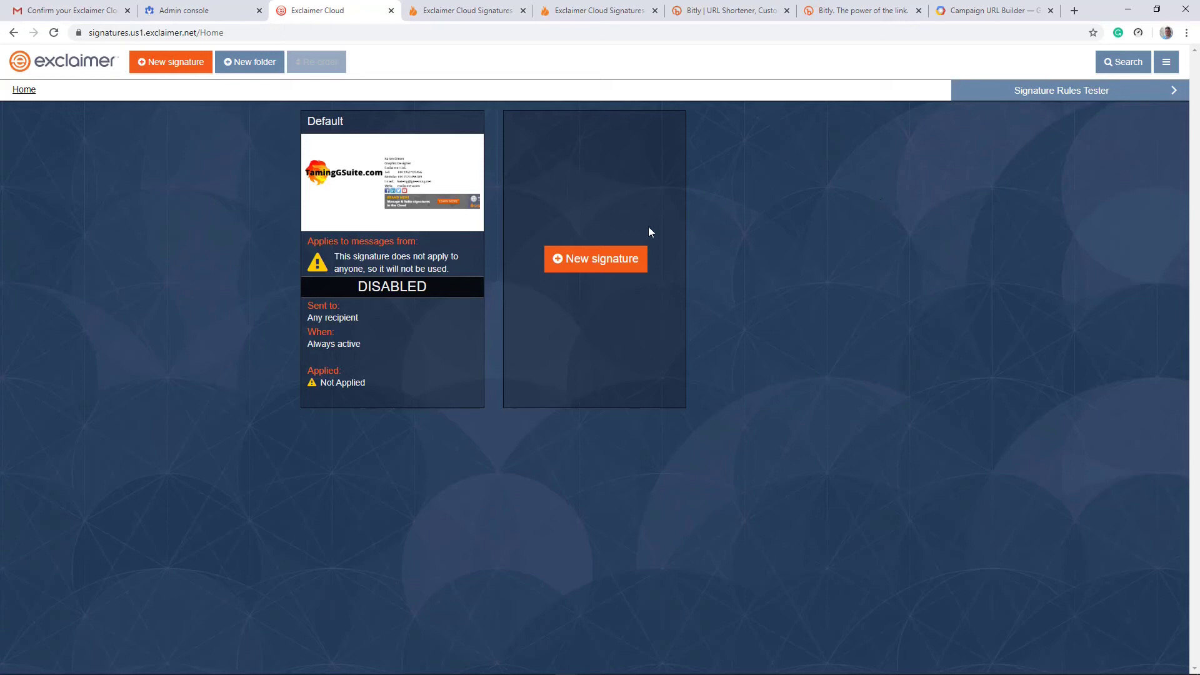
Step: Add Everyone in my organization as senders of the Default signature
mouse_move(342, 121)
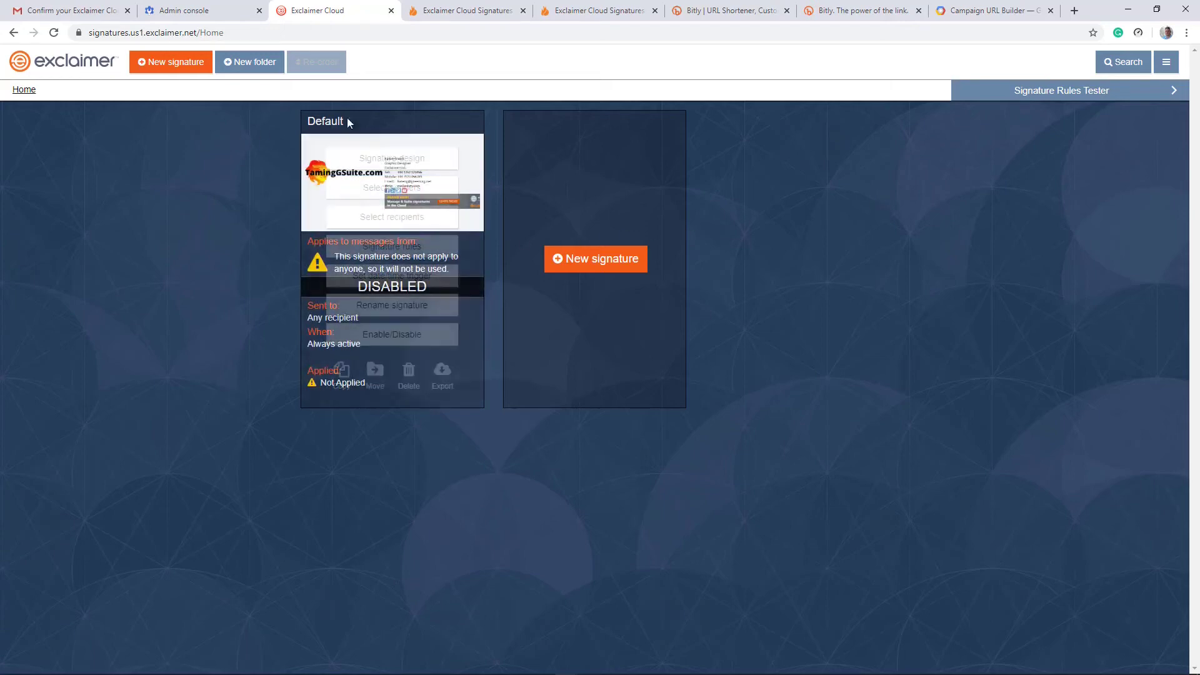
mouse_move(392, 160)
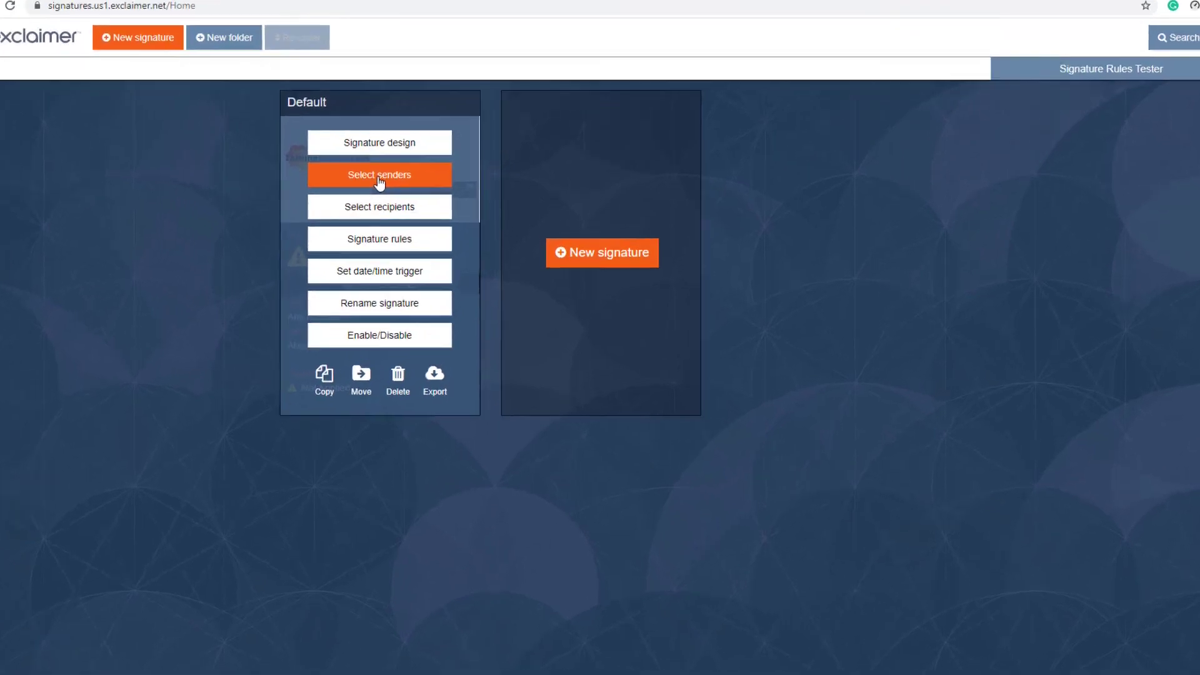
click(379, 178)
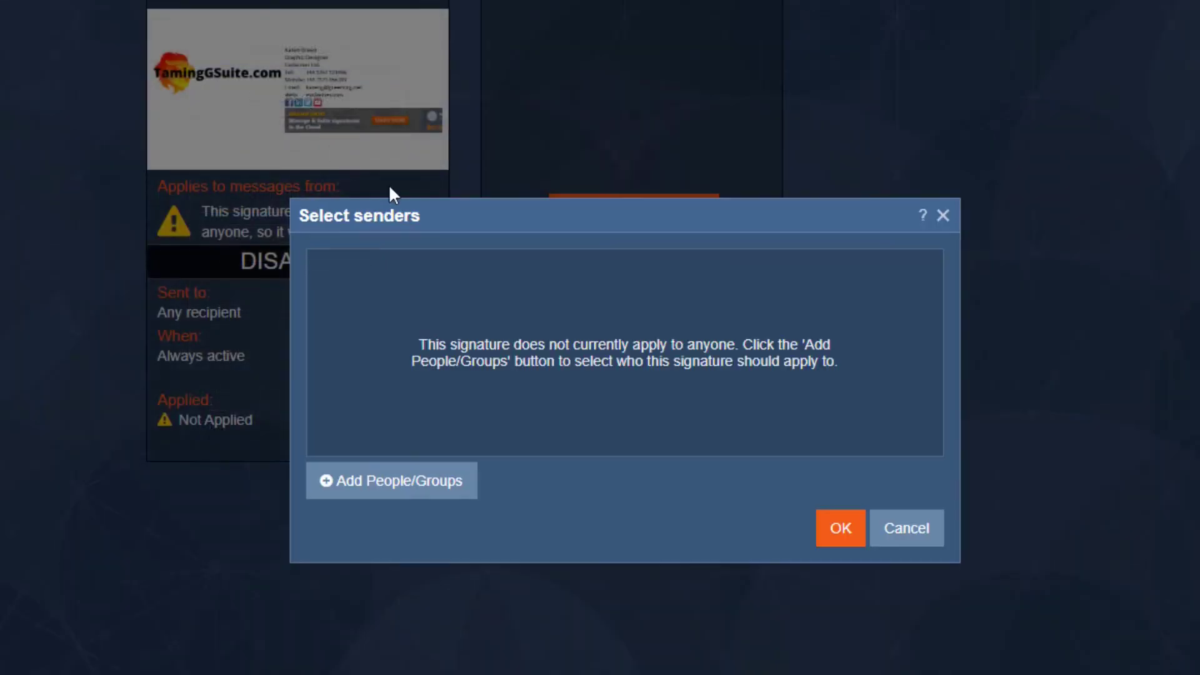
click(406, 493)
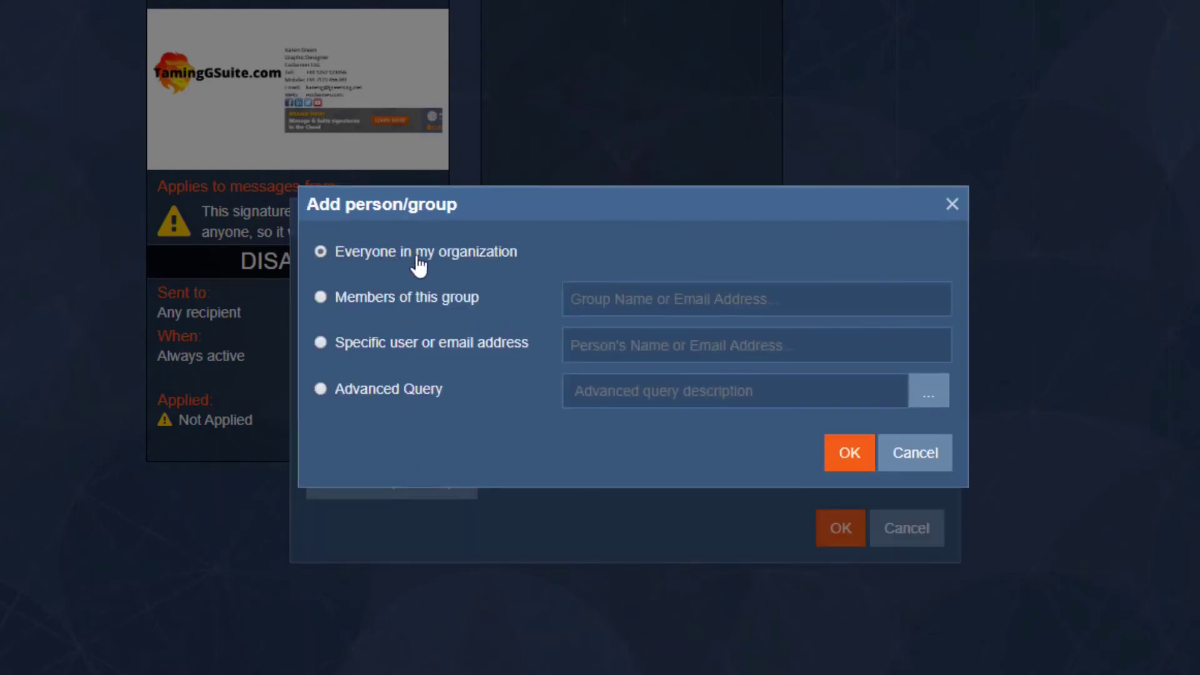
click(850, 460)
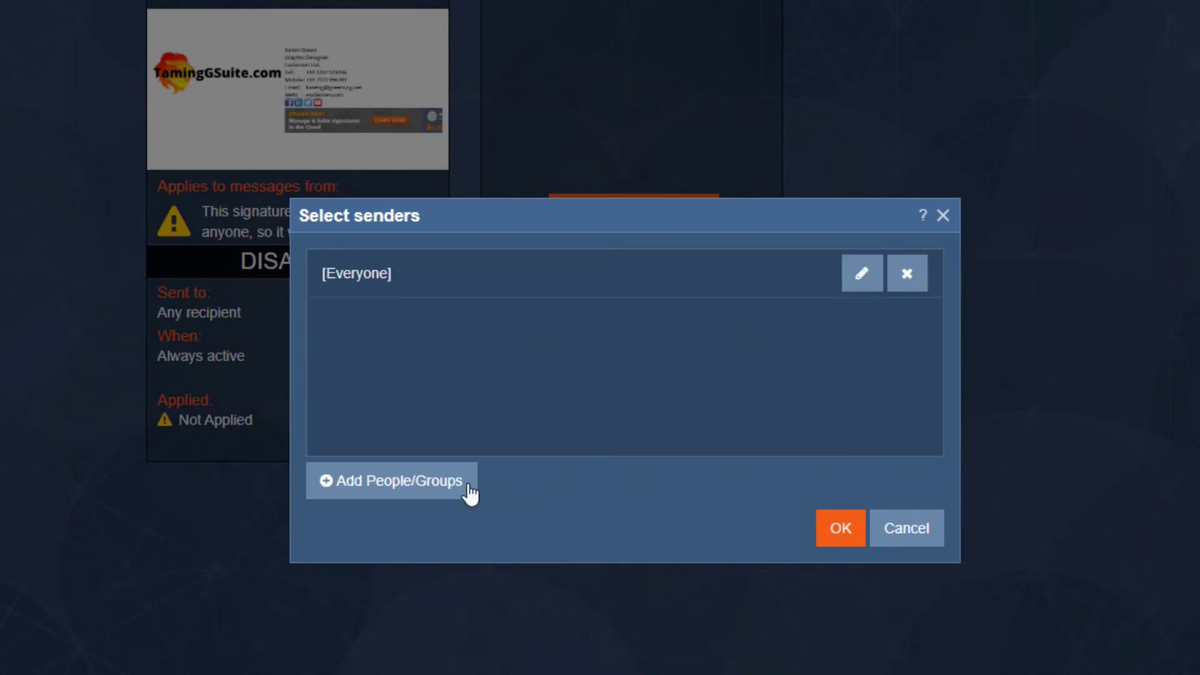
Step: Try the group option with NorthPoleGroup, then a specific user, then the advanced query option
click(437, 494)
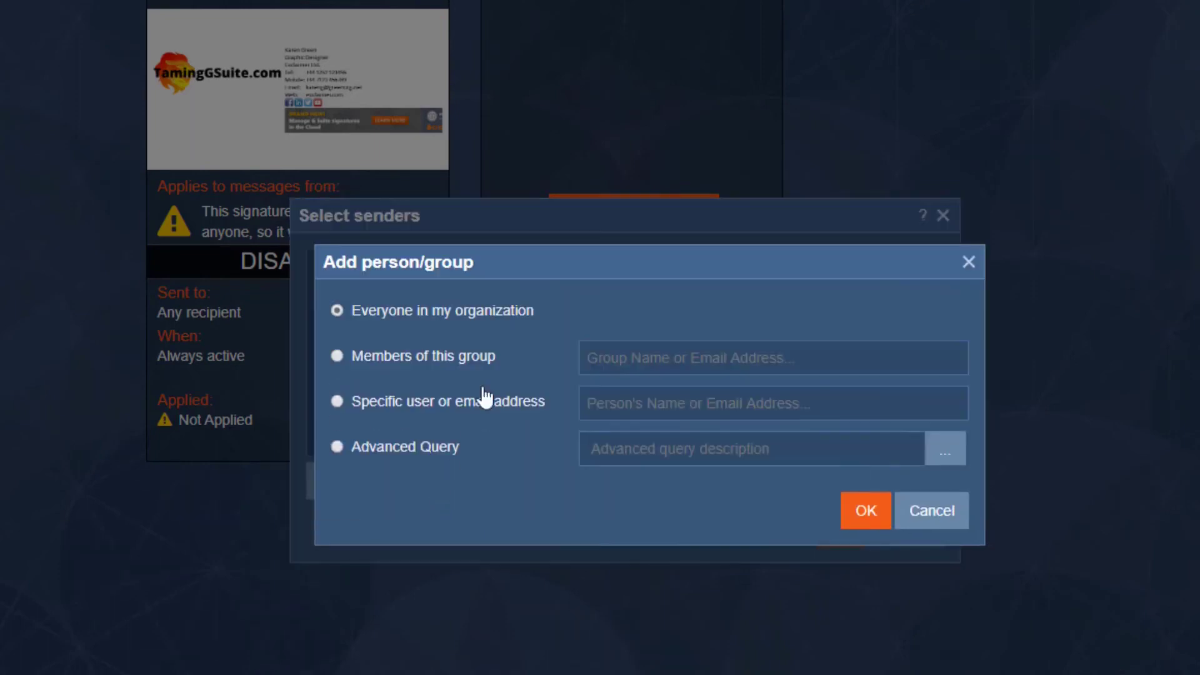
click(405, 371)
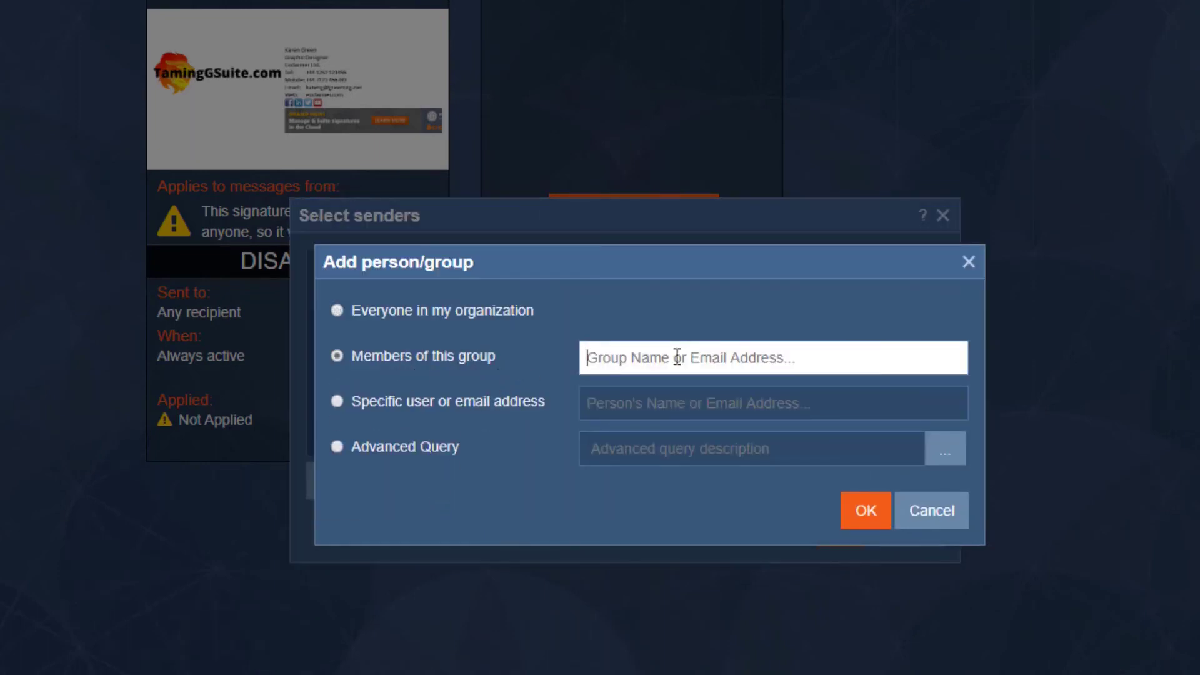
text(n)
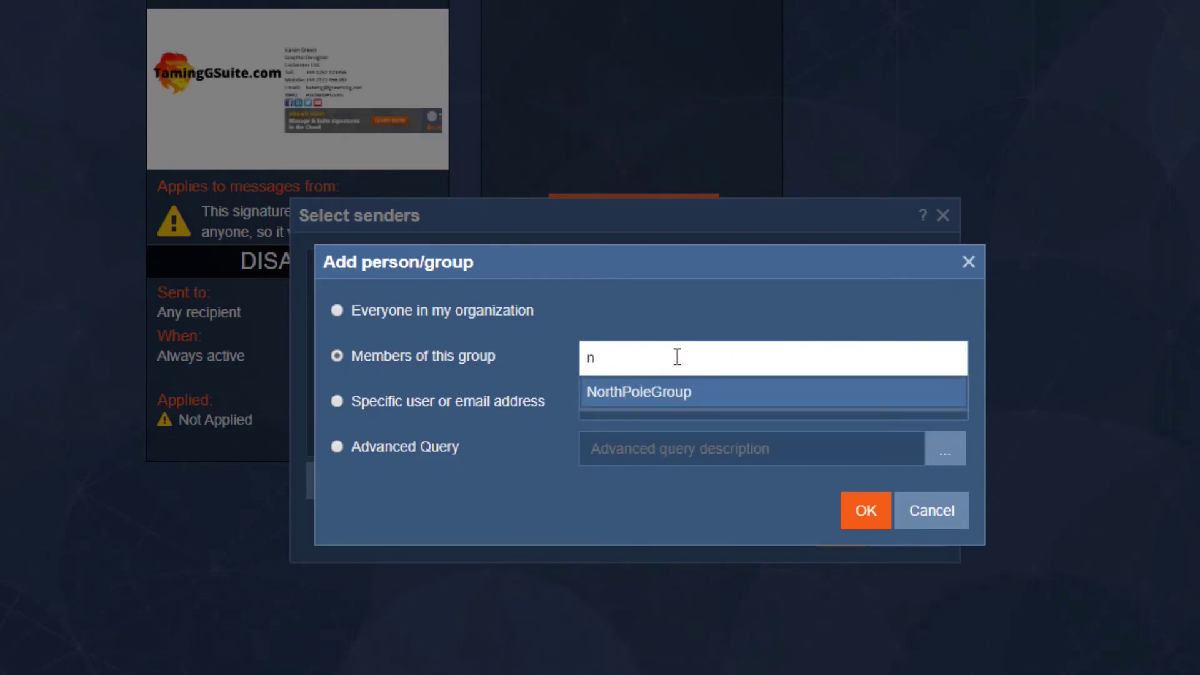
click(650, 397)
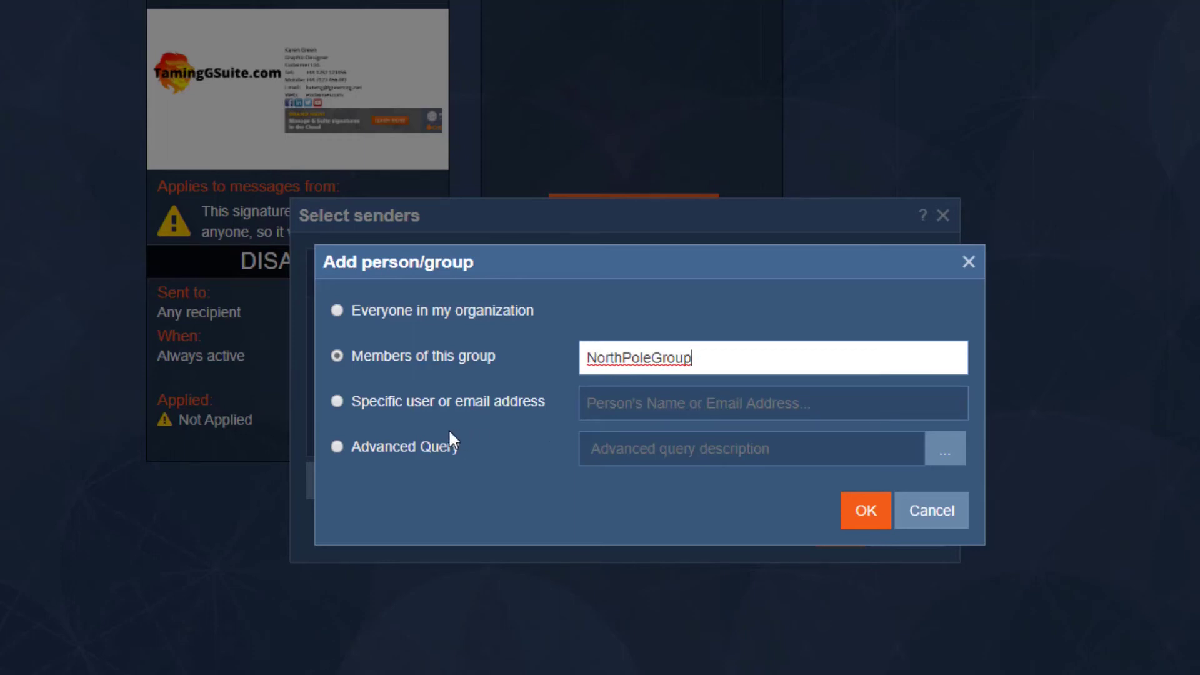
click(429, 402)
click(622, 400)
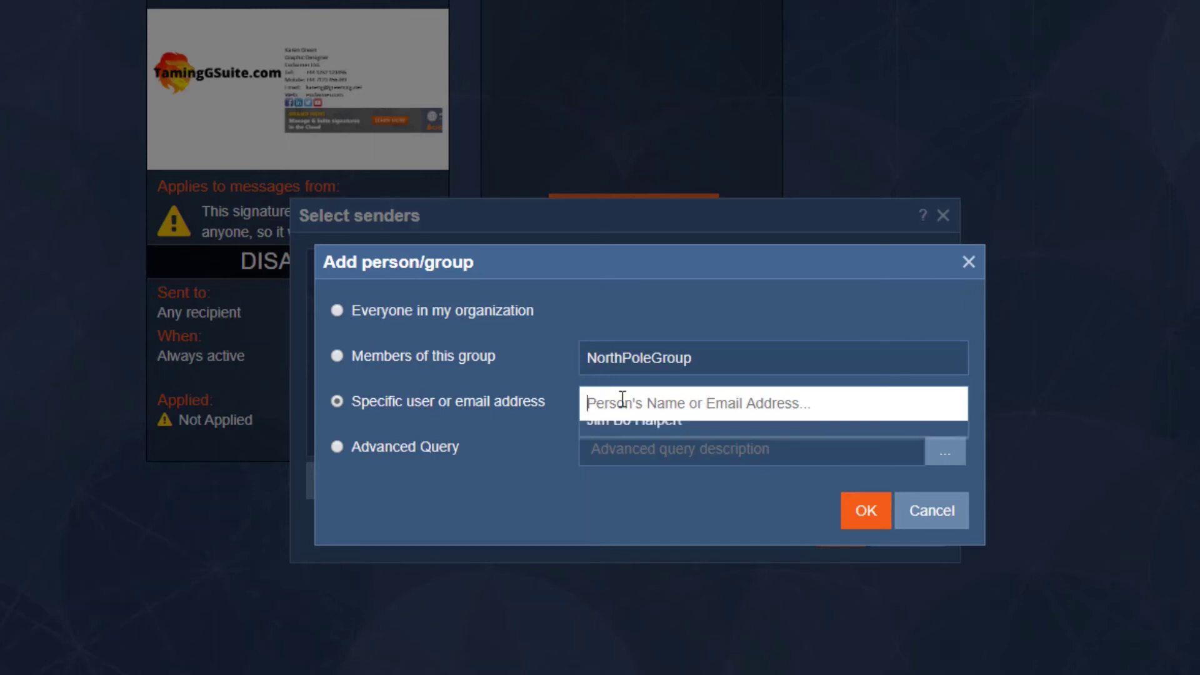
text(micha)
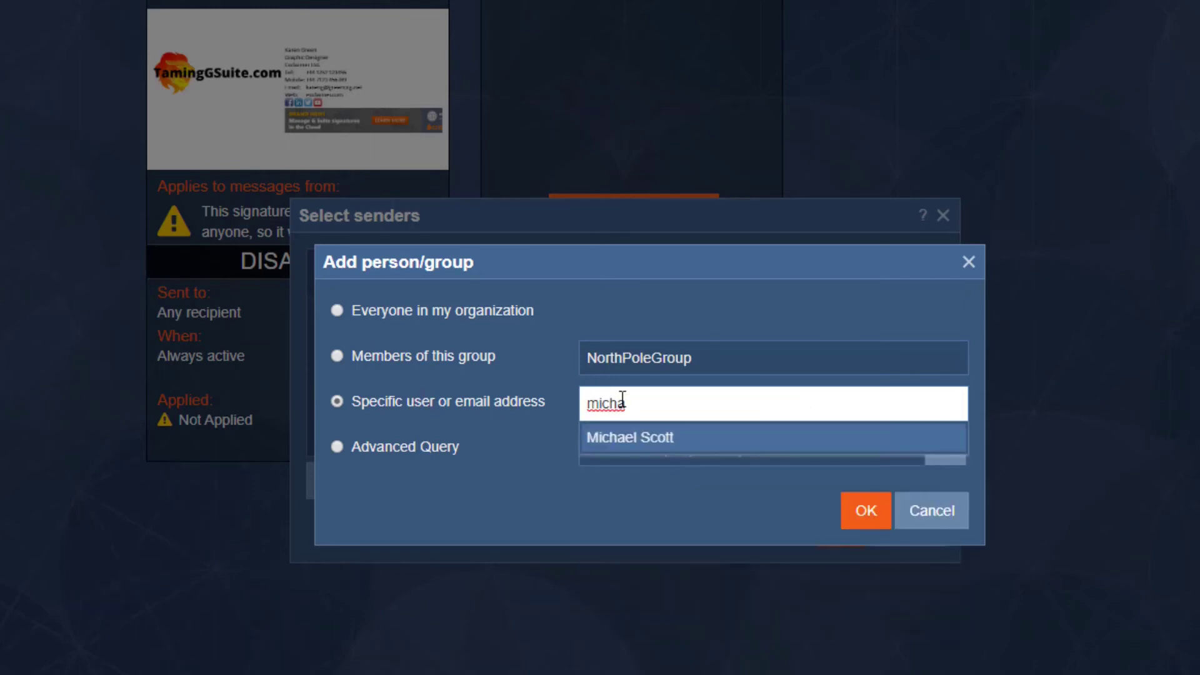
click(669, 445)
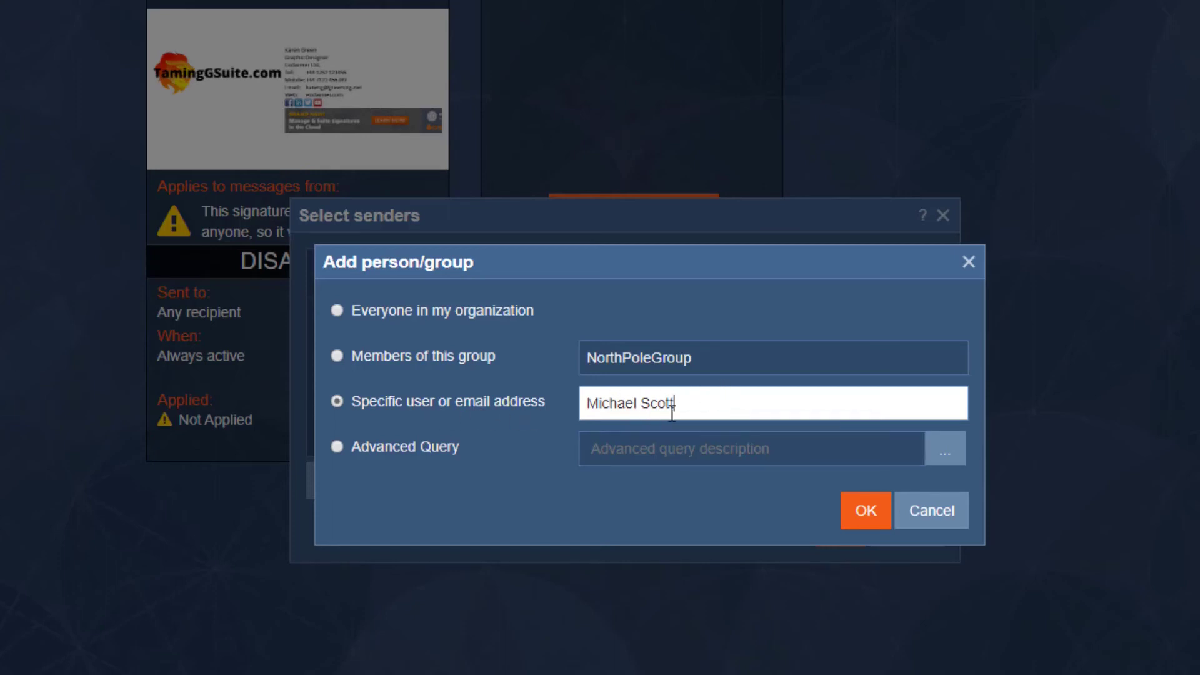
click(449, 455)
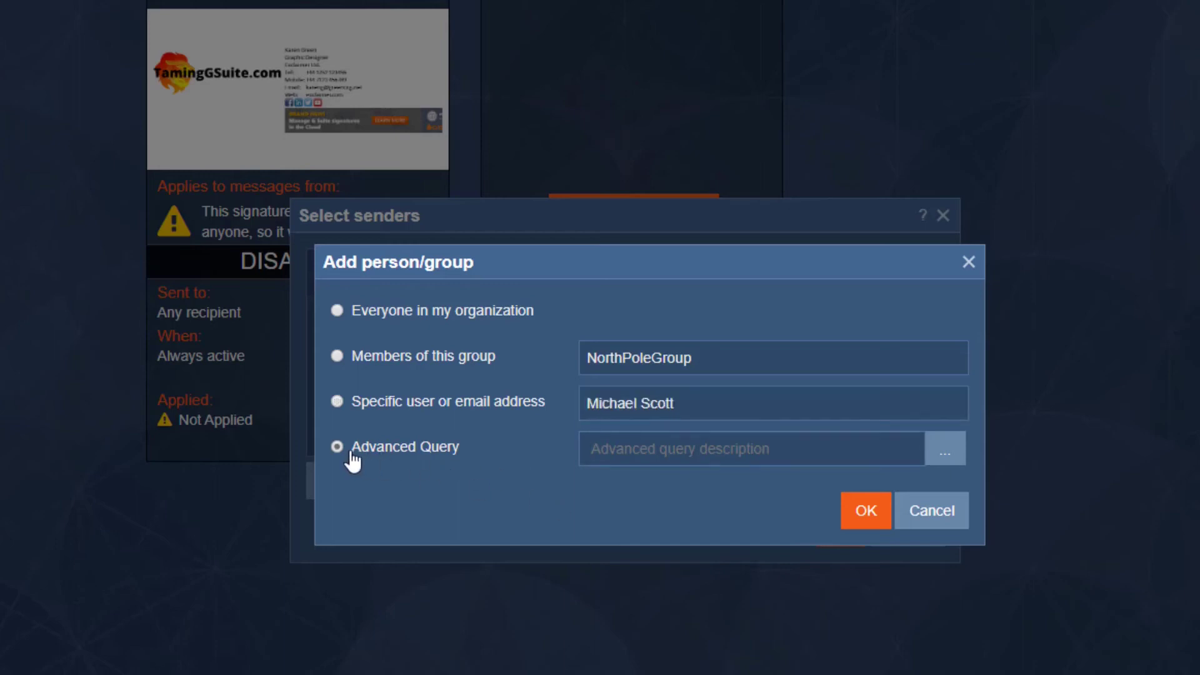
Step: Draft an advanced query starting with Everyone plus a CountryCode 'South Africa' condition, then cancel it
click(953, 460)
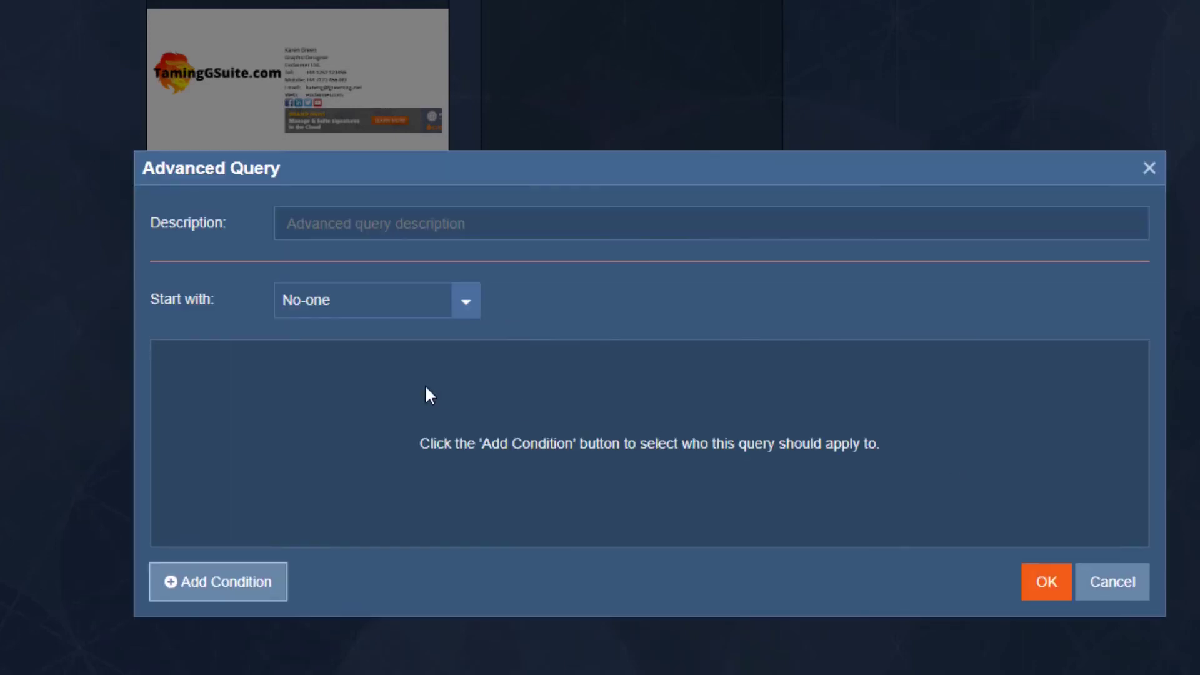
click(377, 308)
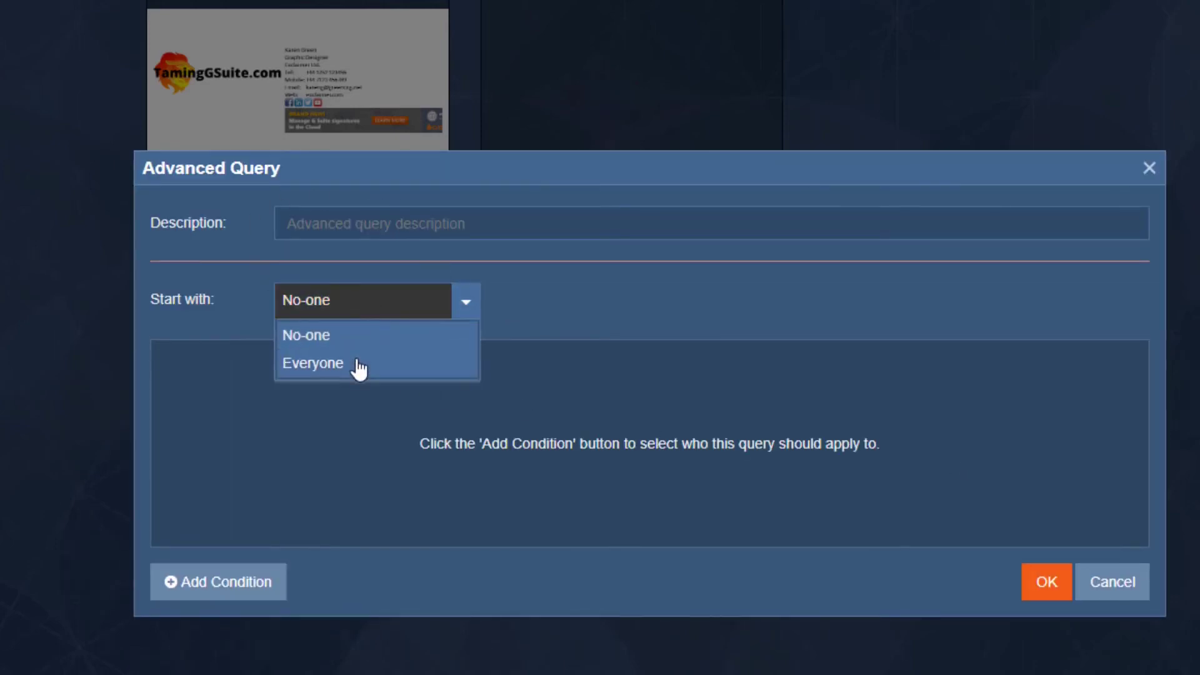
click(358, 363)
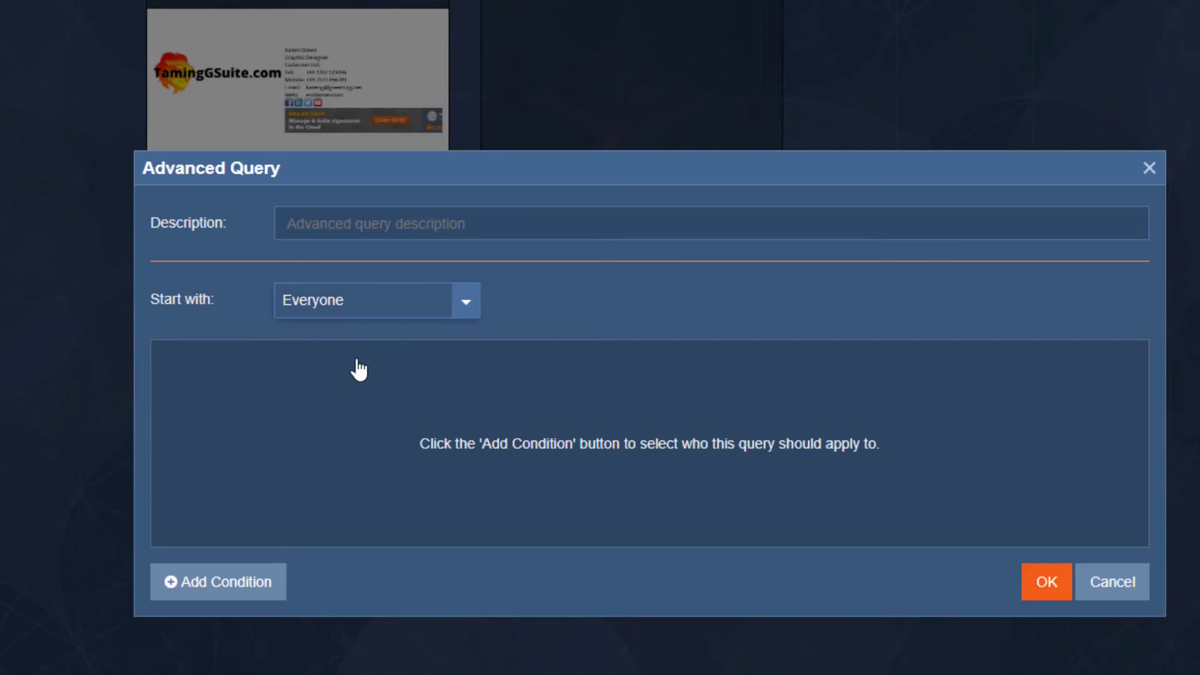
click(256, 584)
click(647, 369)
click(657, 369)
click(936, 363)
text(South Africa)
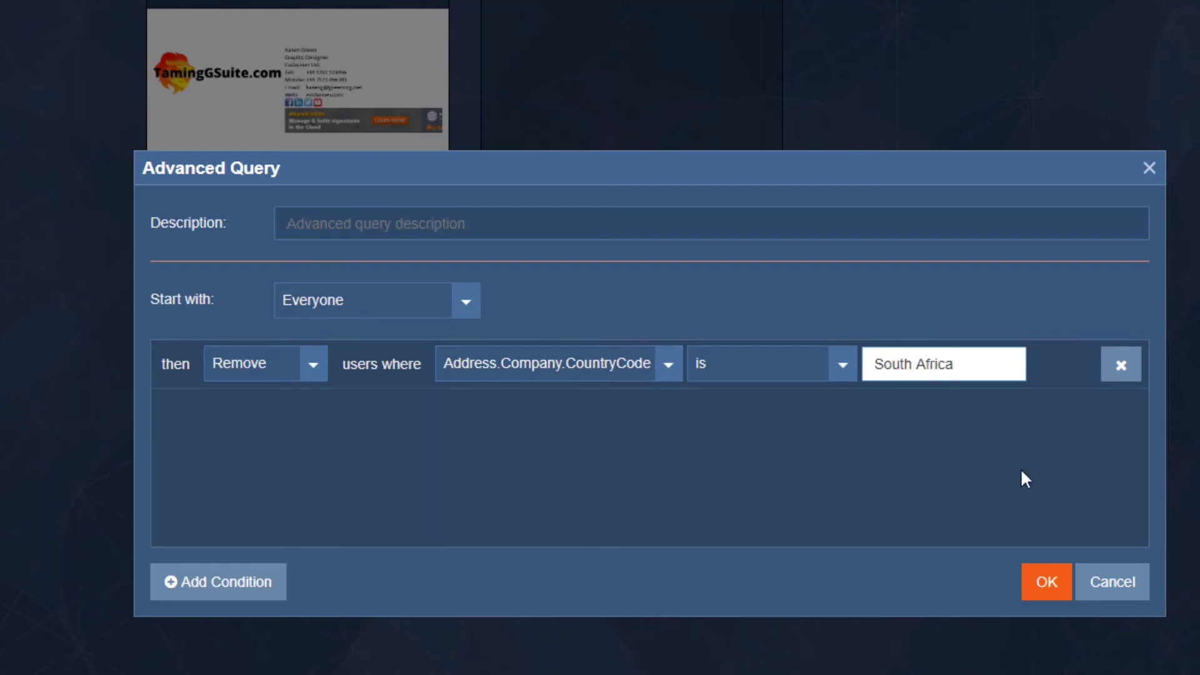
click(1112, 591)
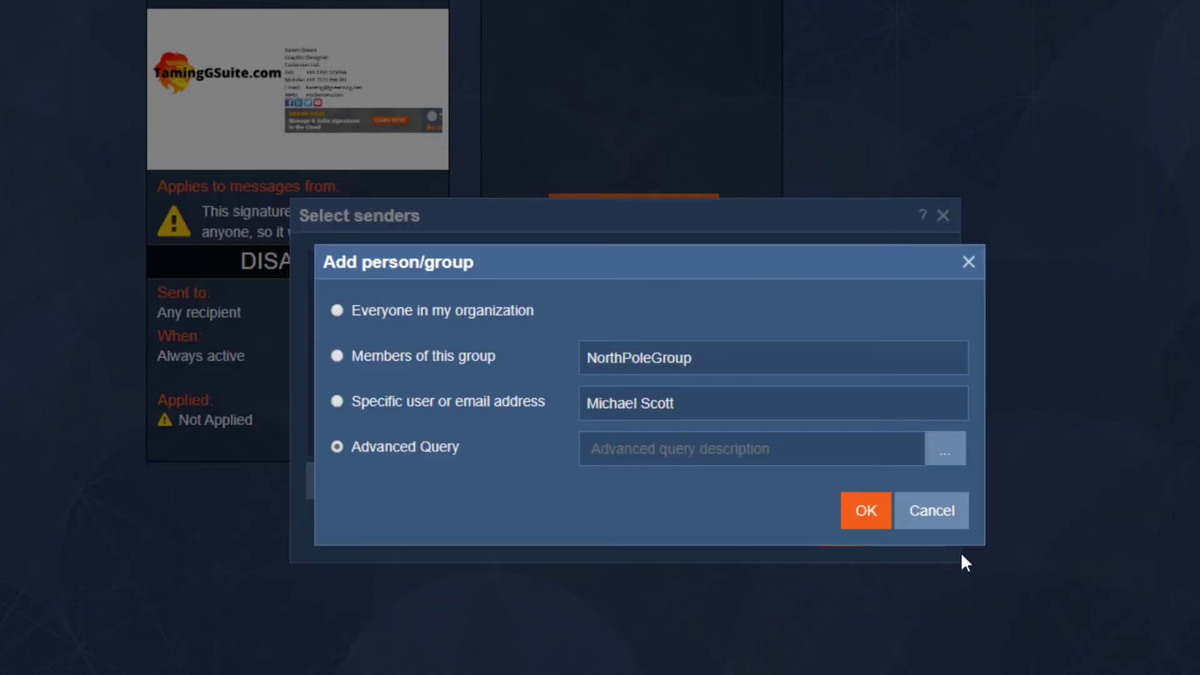
Step: Choose Everyone in my organization and save the sender selection
click(338, 311)
click(865, 510)
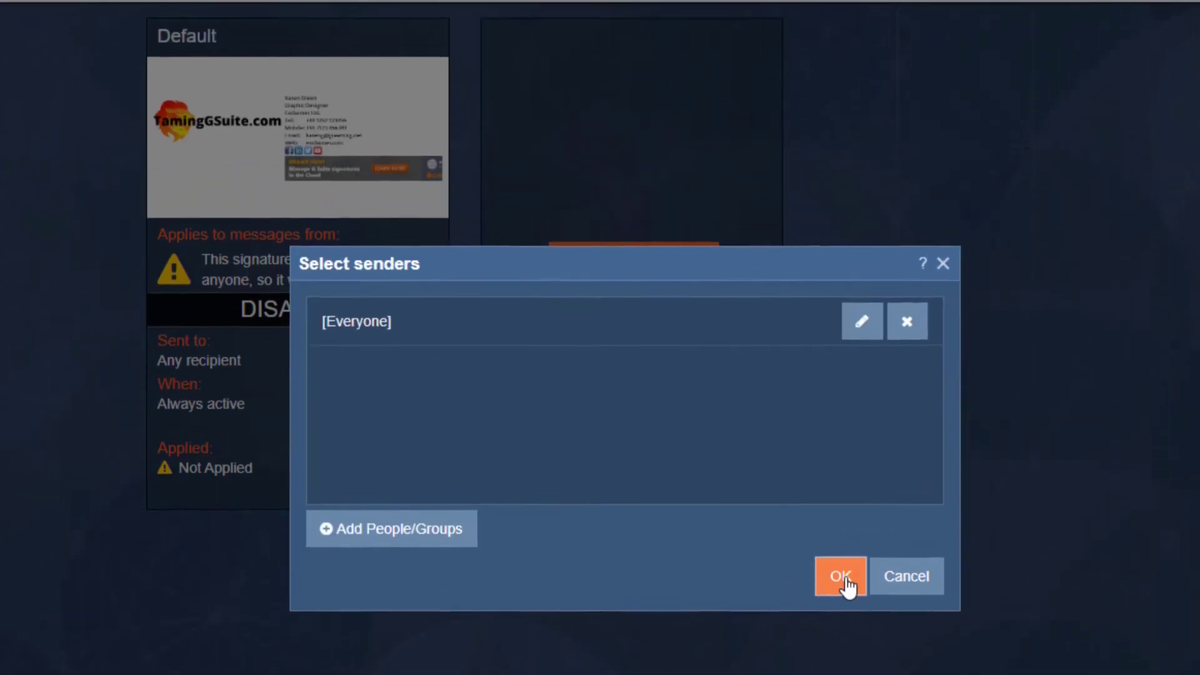
click(844, 575)
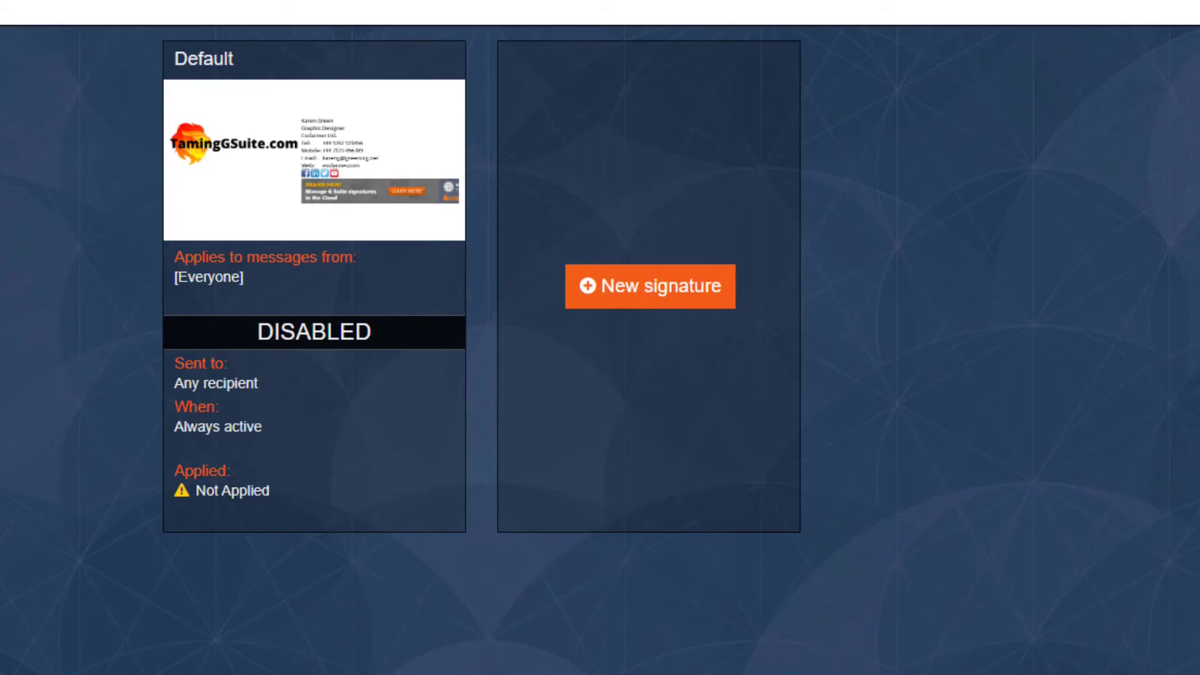
Step: Review the recipient settings and their server-side warnings, closing without changes
mouse_move(338, 134)
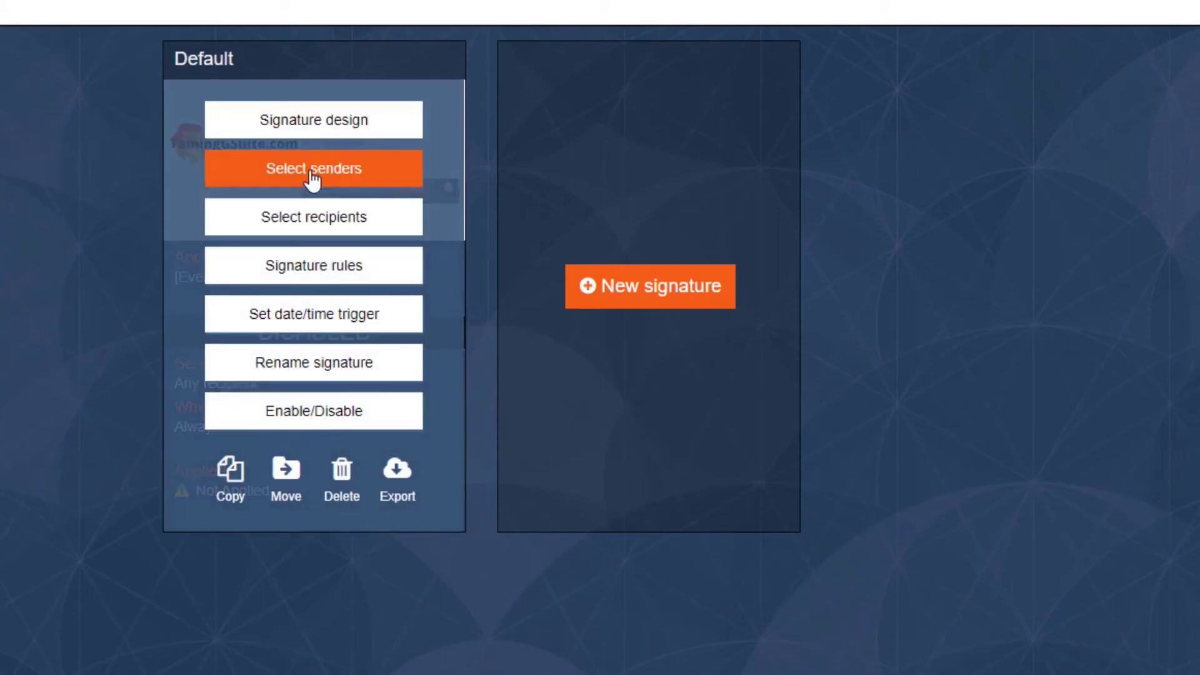
click(304, 220)
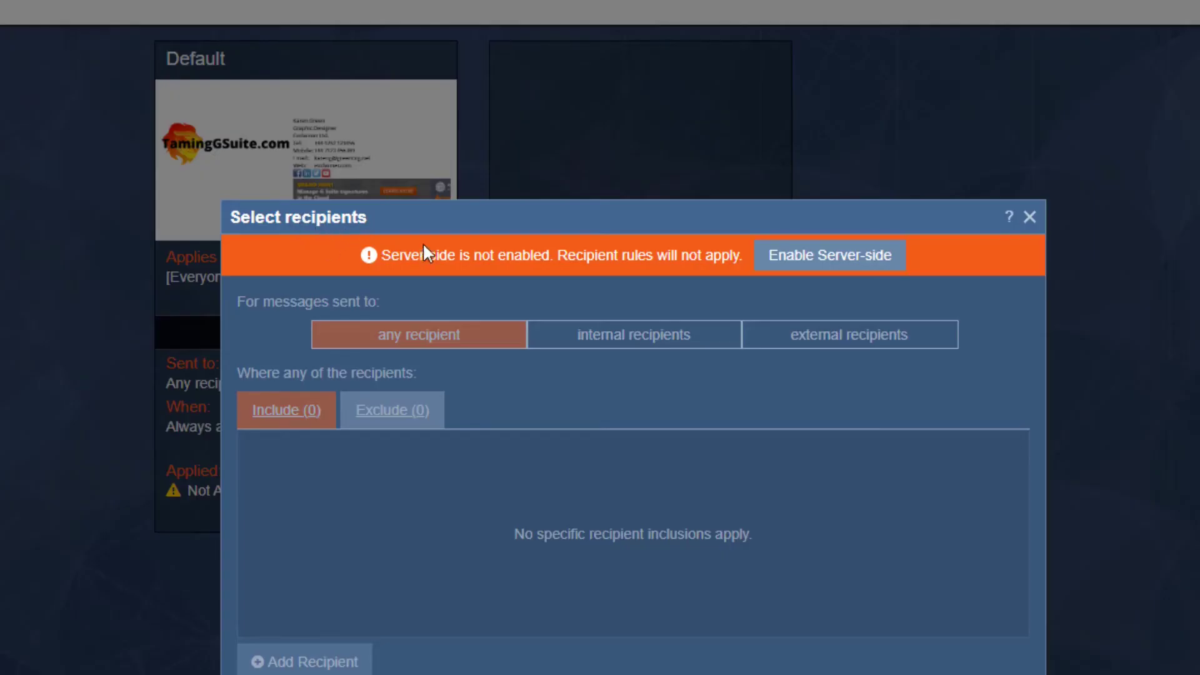
drag(461, 256, 565, 251)
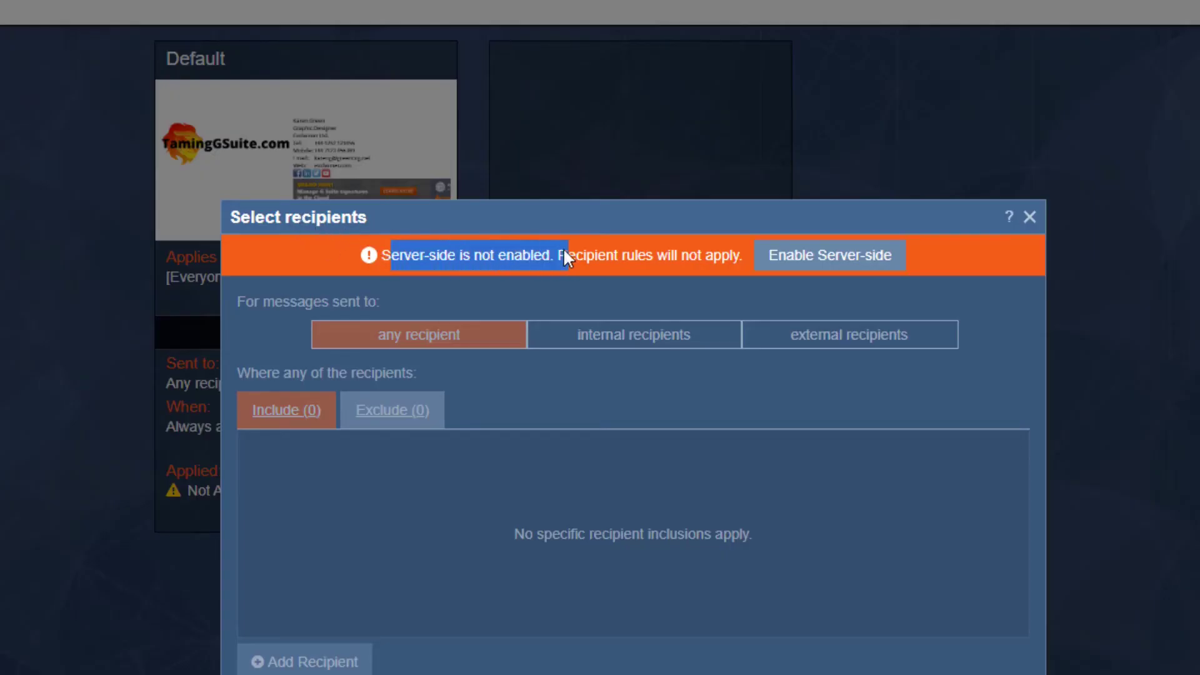
click(603, 243)
drag(705, 250, 485, 263)
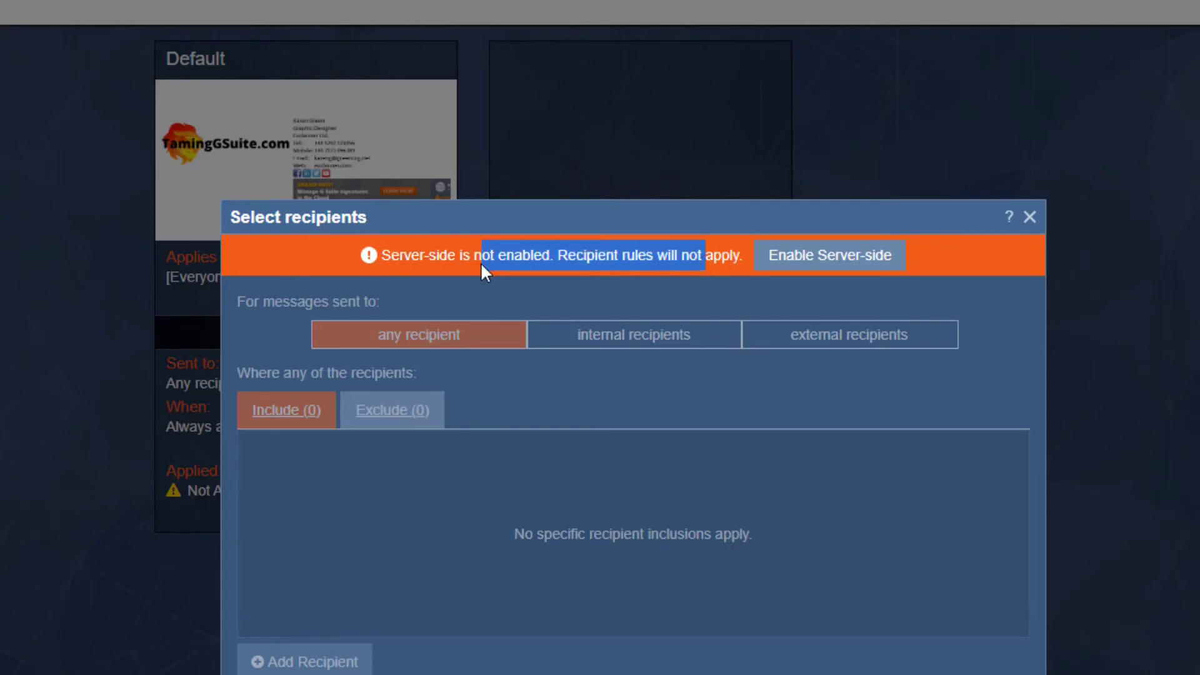
click(482, 265)
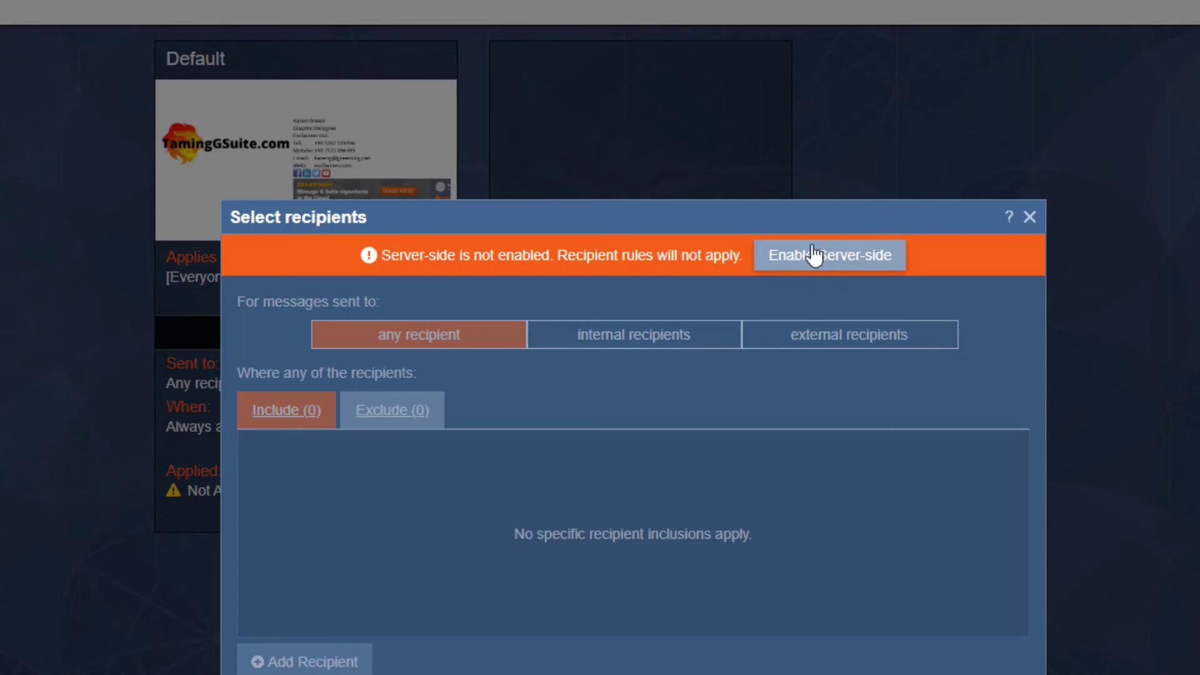
click(980, 624)
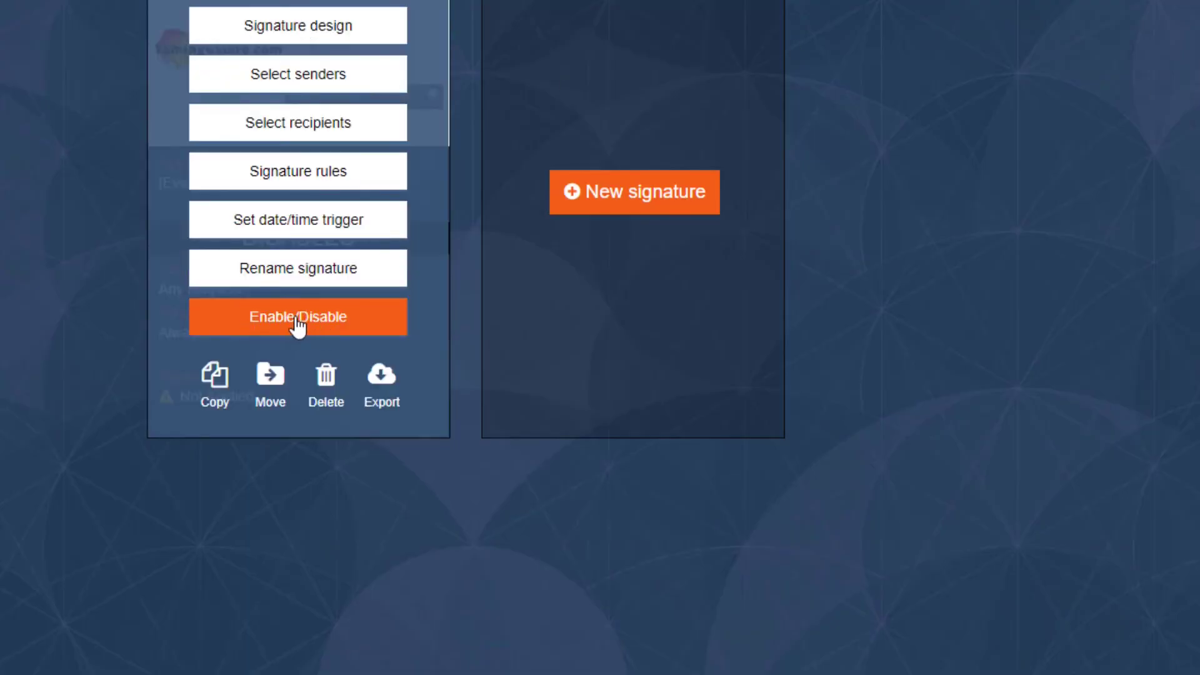
Step: In Enable/Disable, review the G Suite server-side and Gmail client-side options, including the character-limit note
click(298, 326)
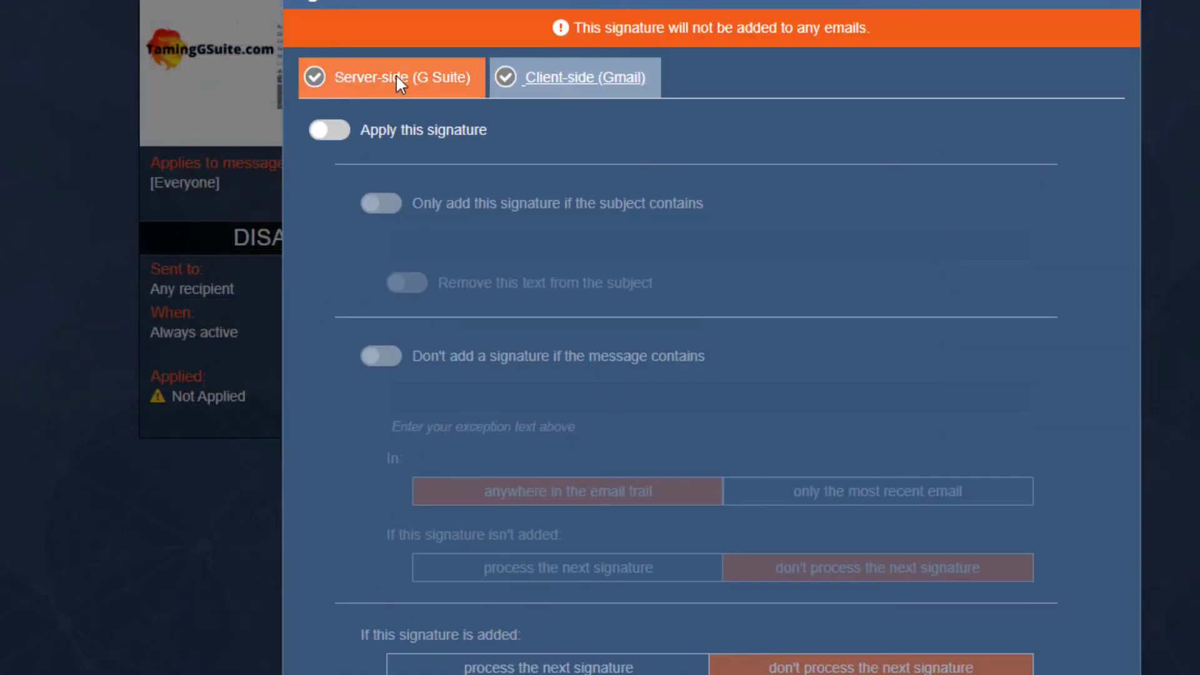
click(594, 78)
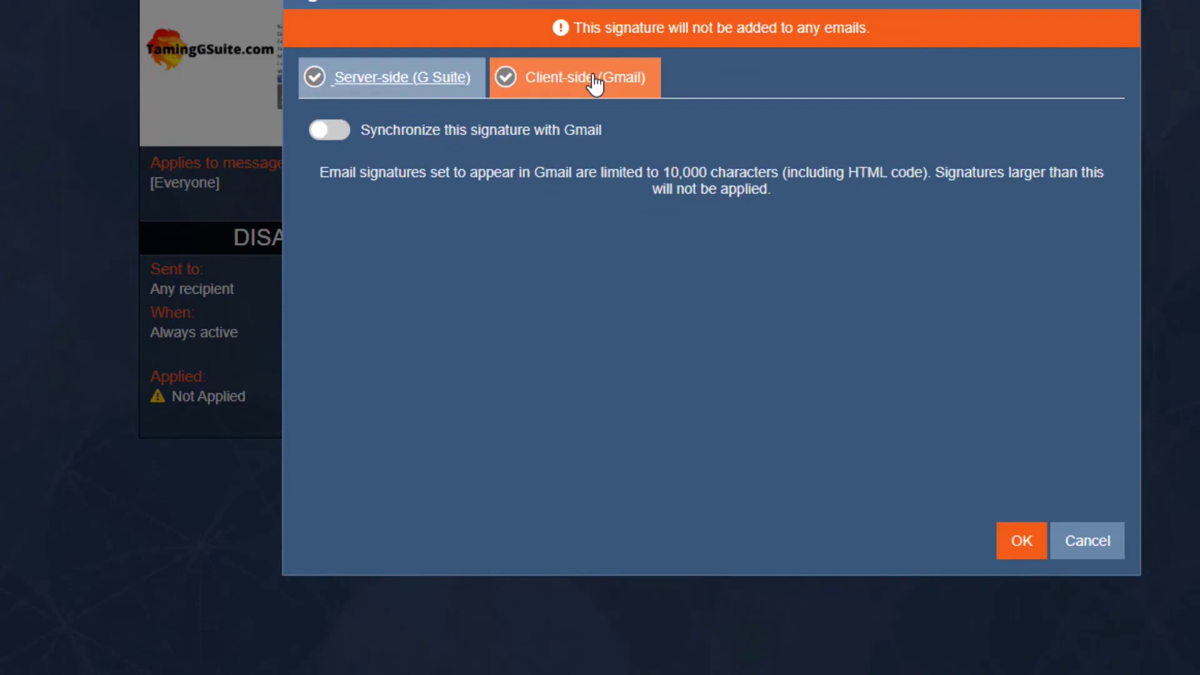
click(391, 85)
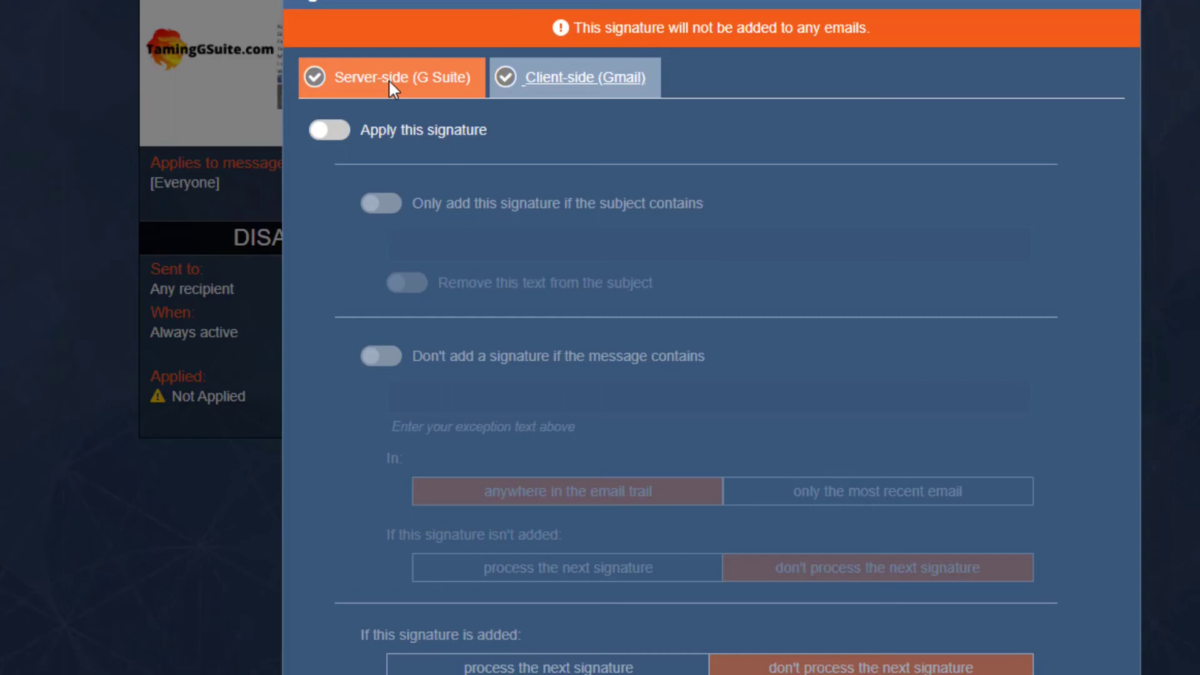
click(593, 87)
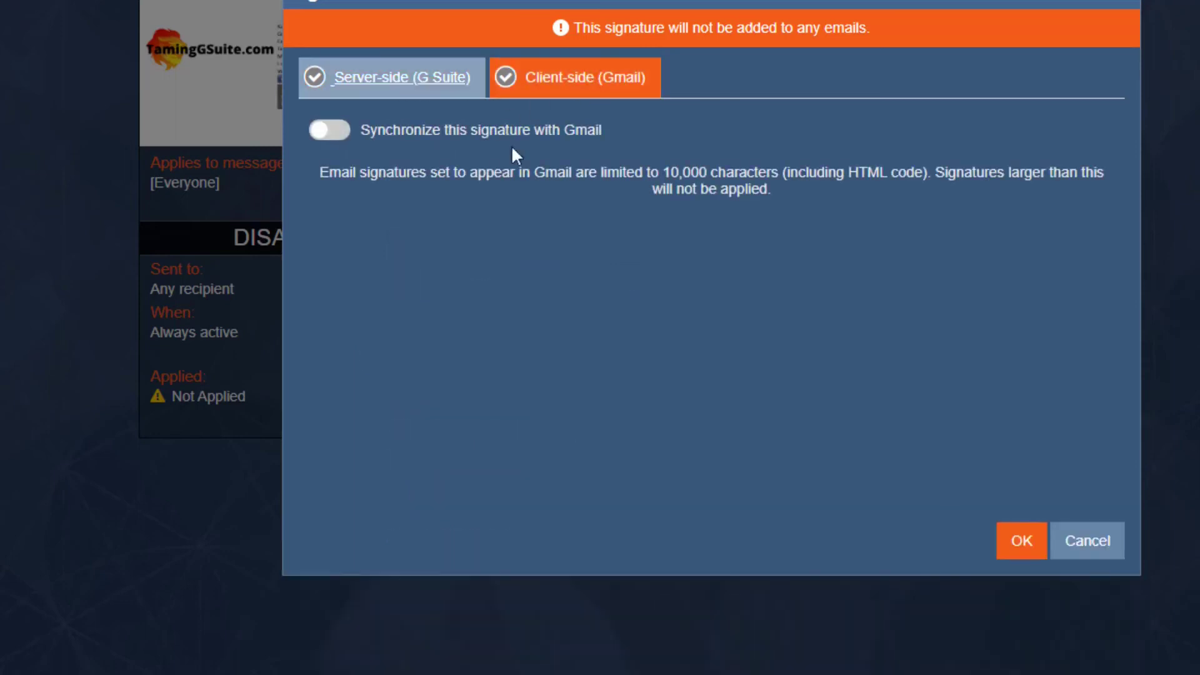
drag(345, 166, 755, 169)
click(525, 175)
click(755, 169)
triple_click(825, 175)
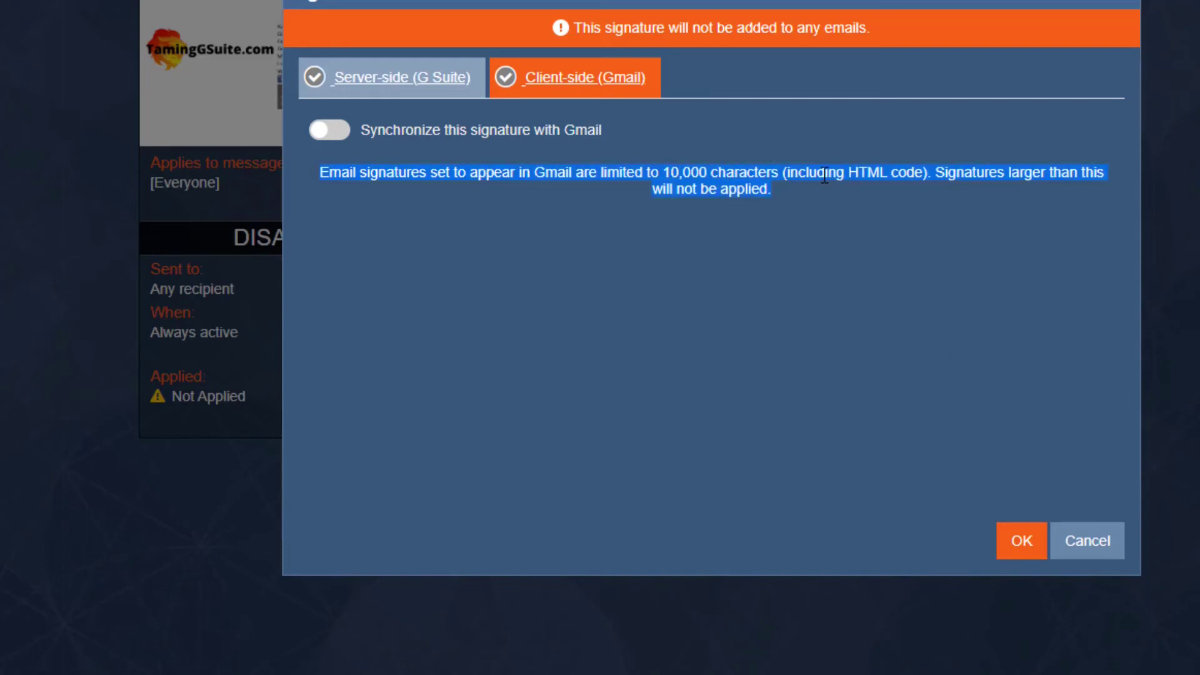
click(840, 172)
double_click(978, 169)
click(716, 199)
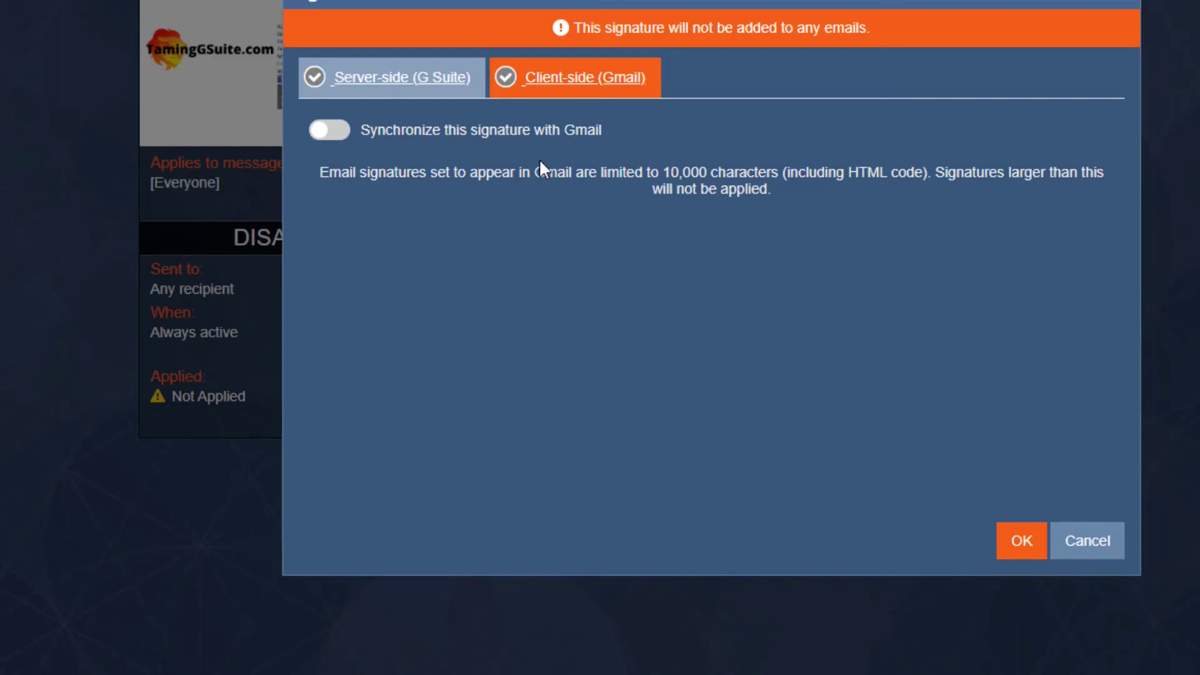
Step: Turn on Apply this signature on the Server-side tab and save it
click(390, 79)
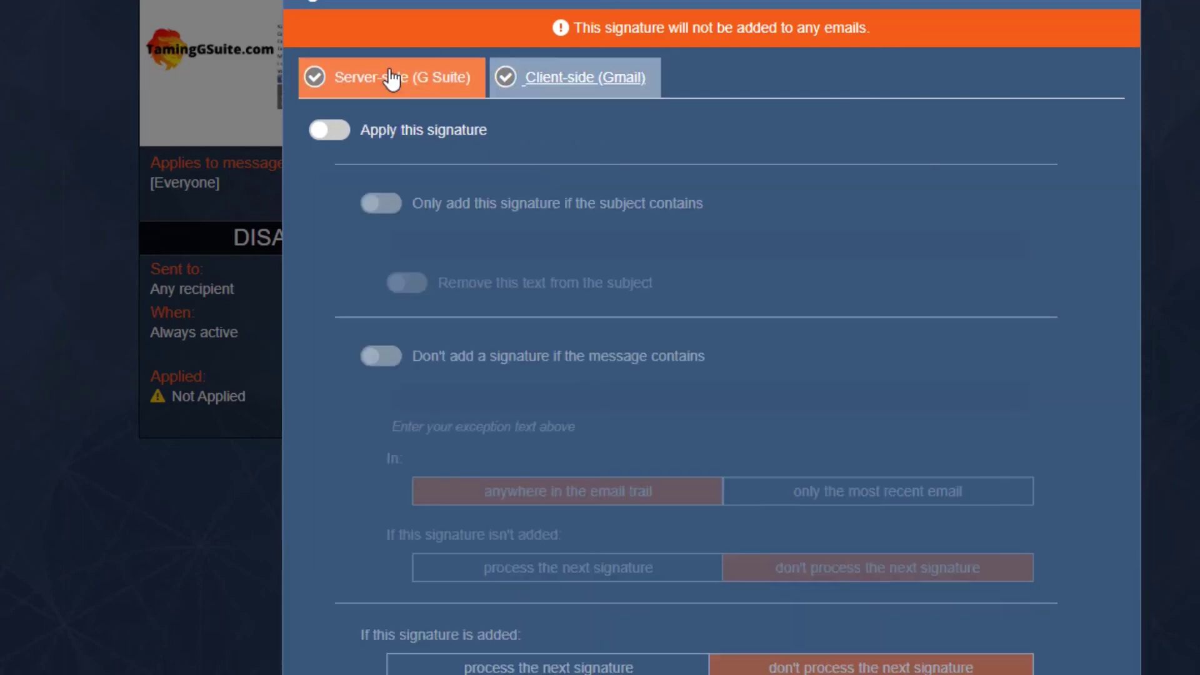
click(334, 128)
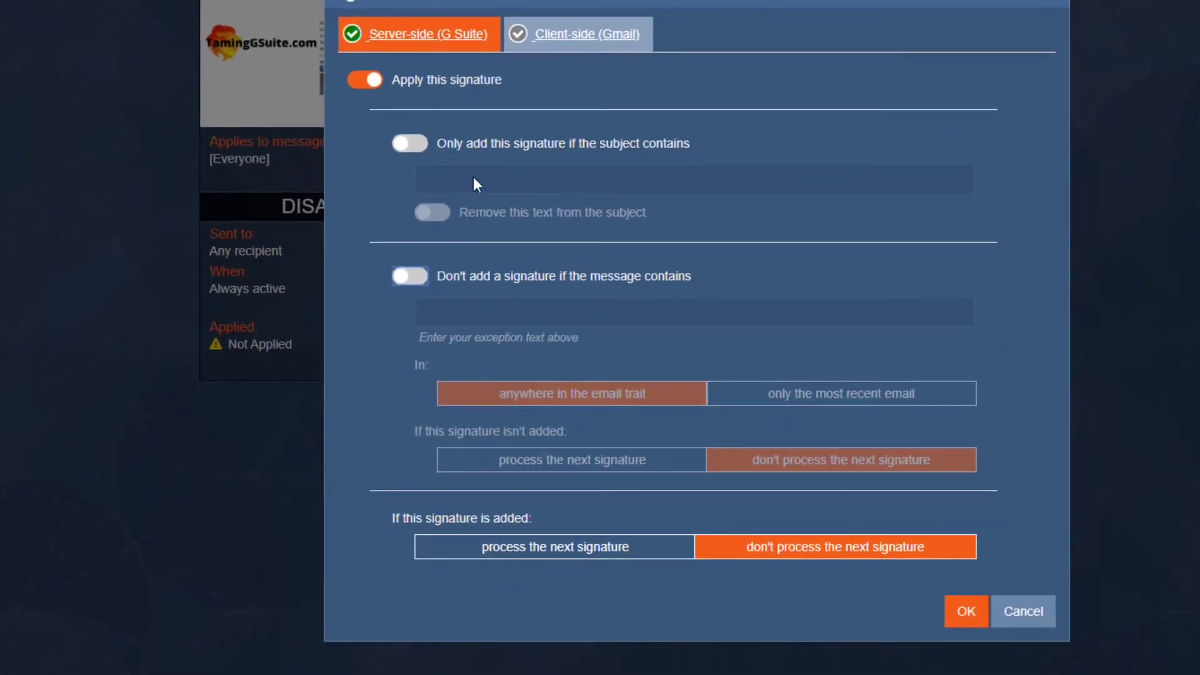
click(966, 619)
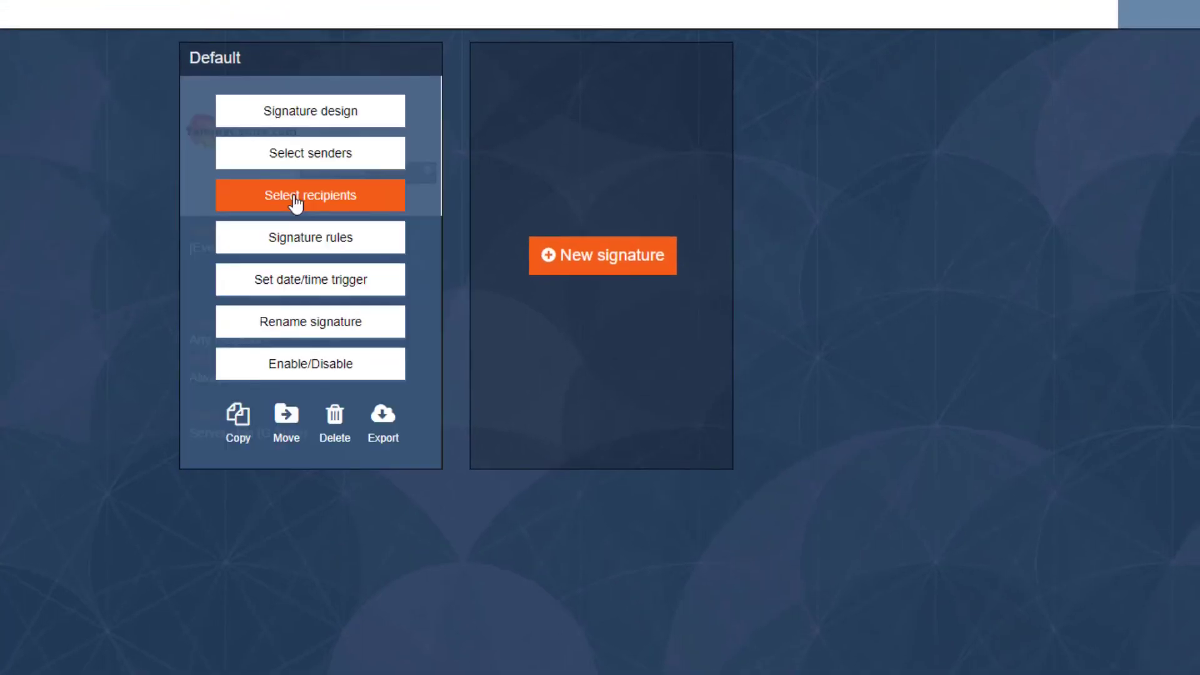
click(295, 201)
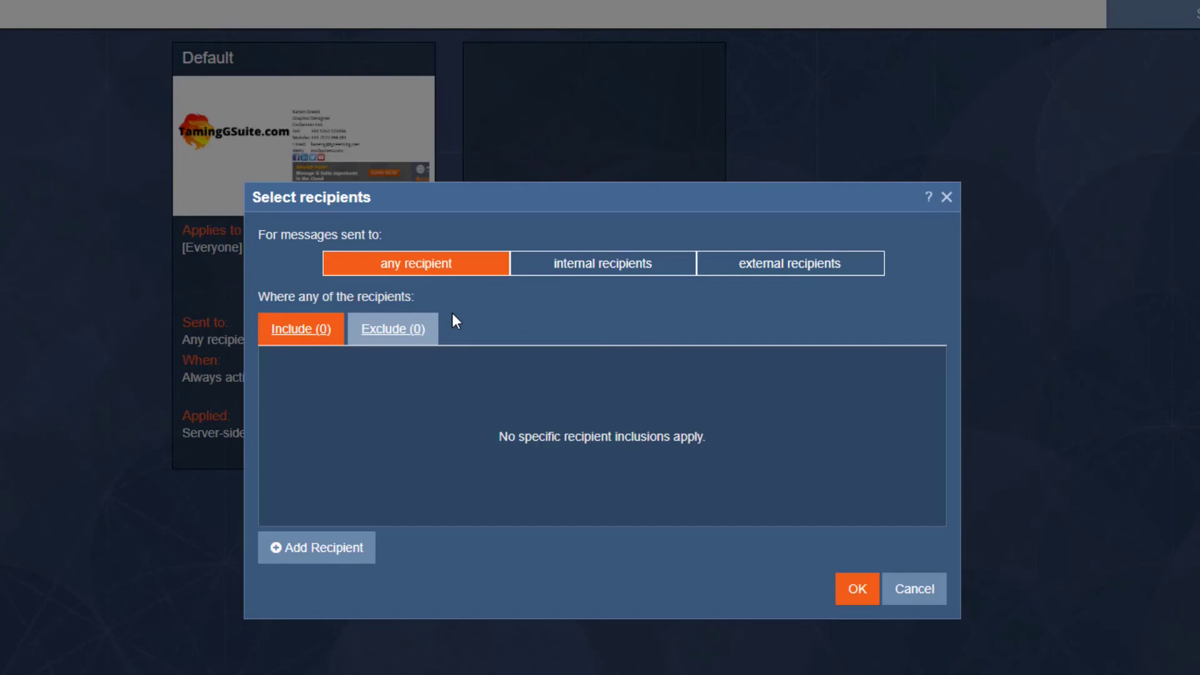
click(336, 555)
click(648, 373)
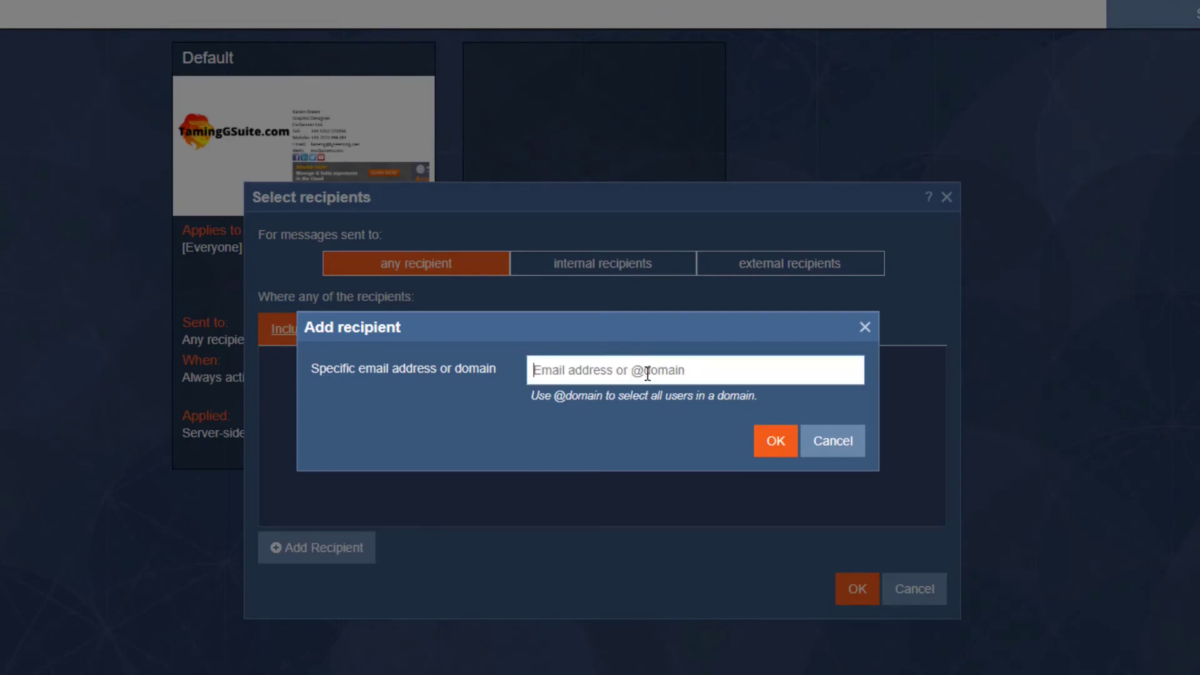
text(@domain.com)
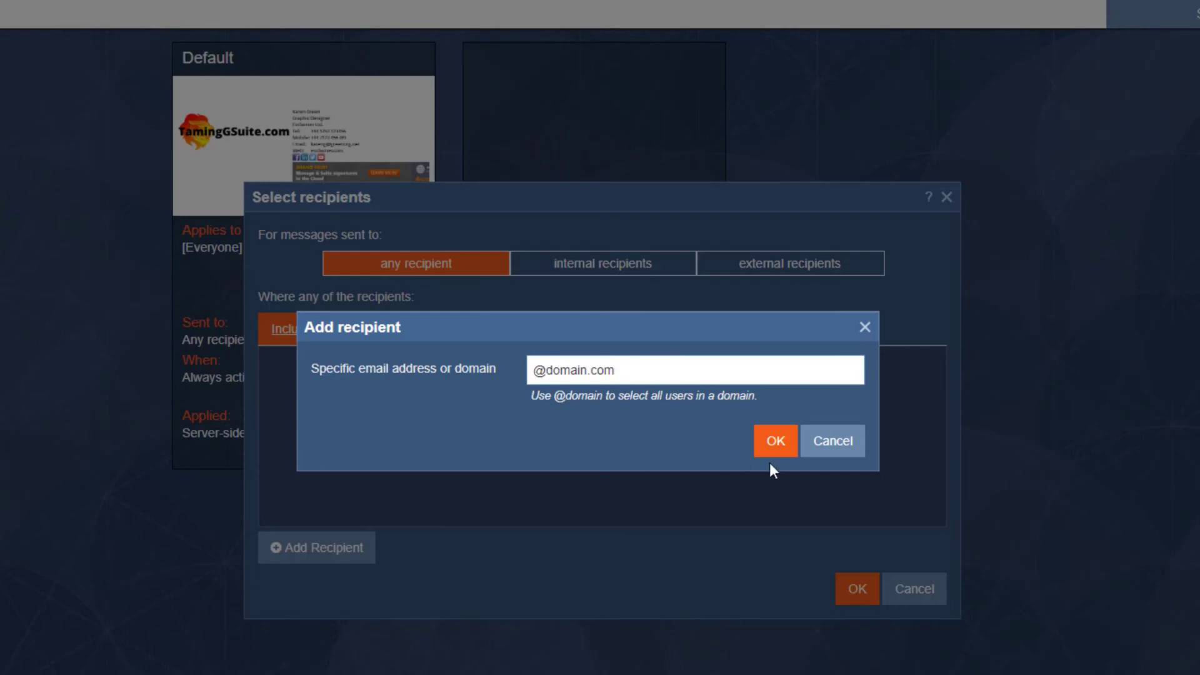
click(834, 443)
click(626, 268)
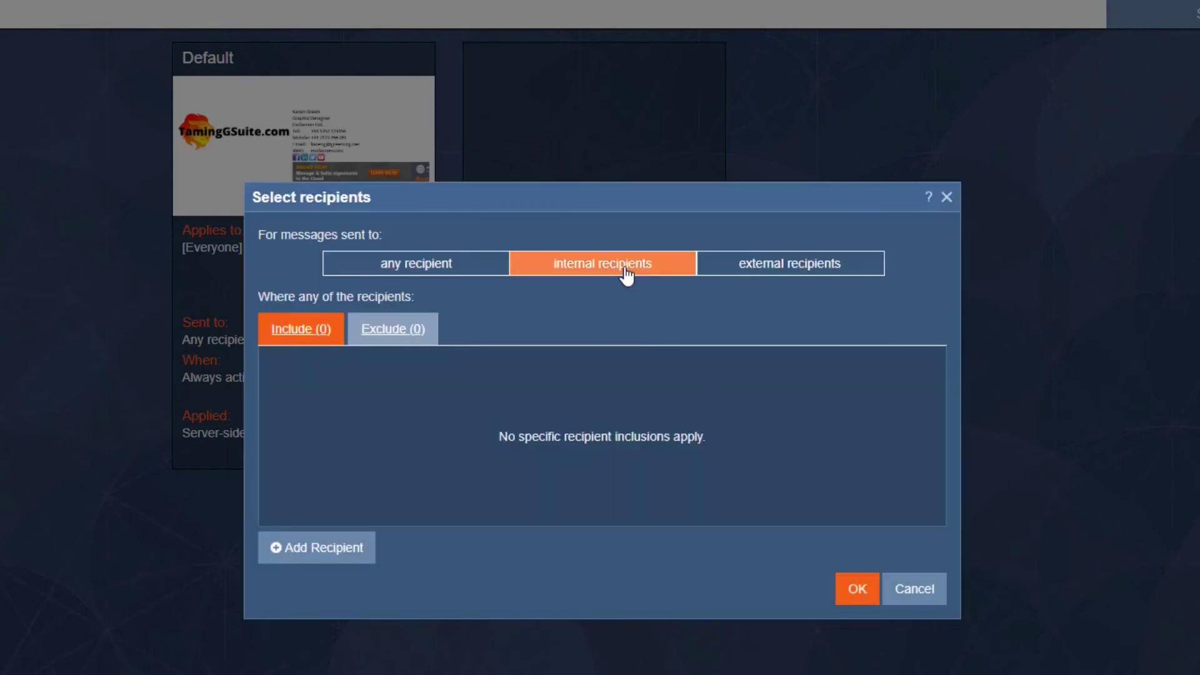
click(774, 268)
click(441, 268)
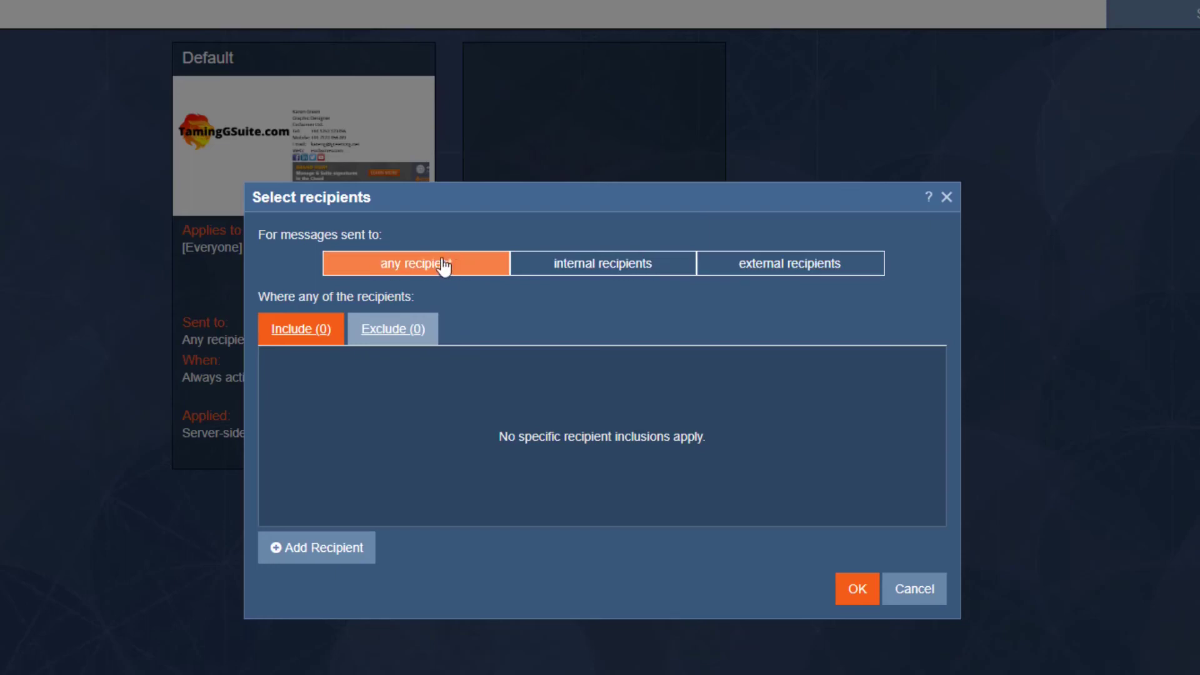
click(913, 597)
mouse_move(260, 271)
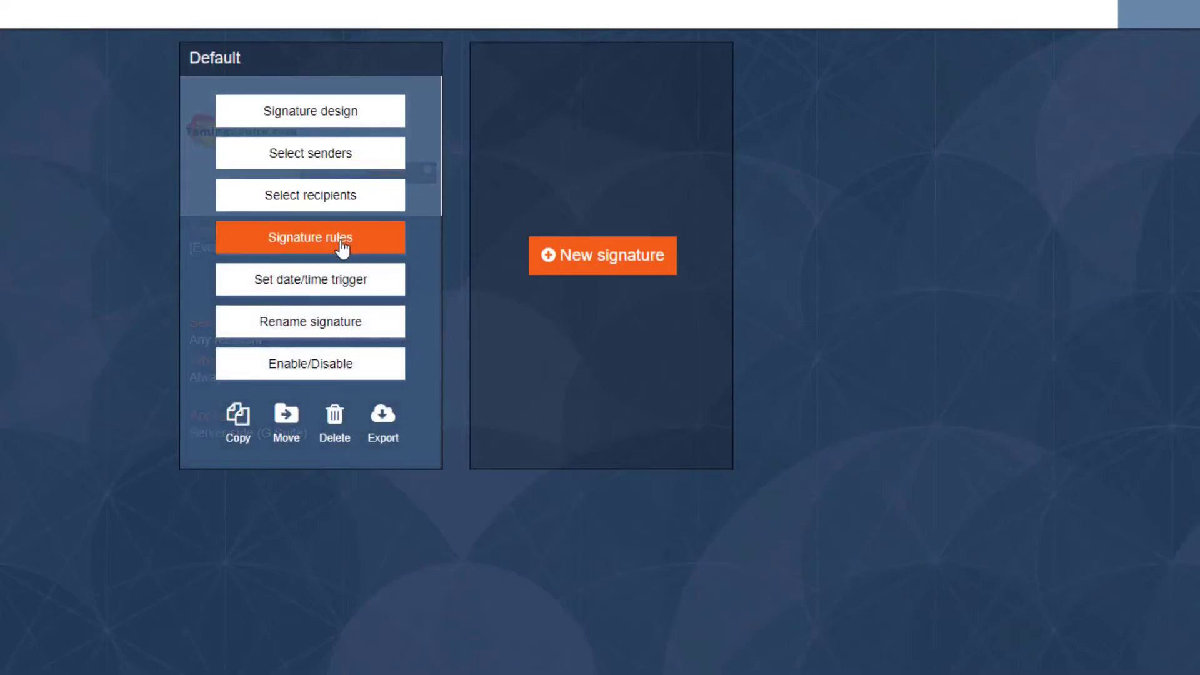
click(342, 245)
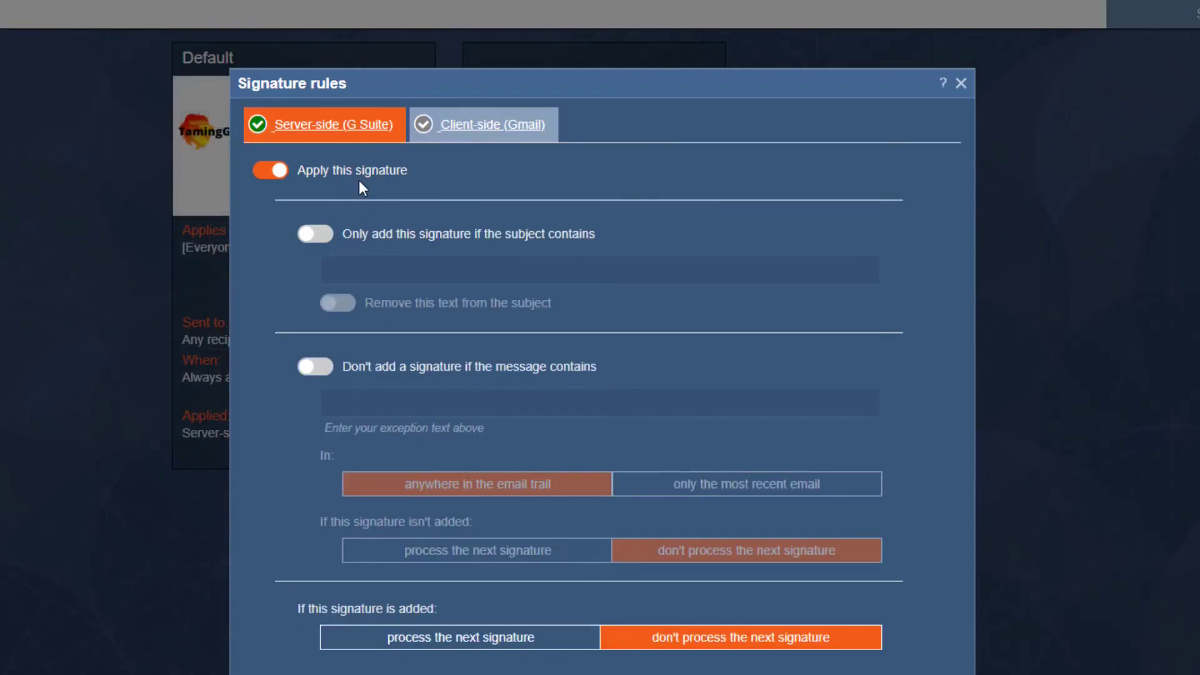
click(315, 234)
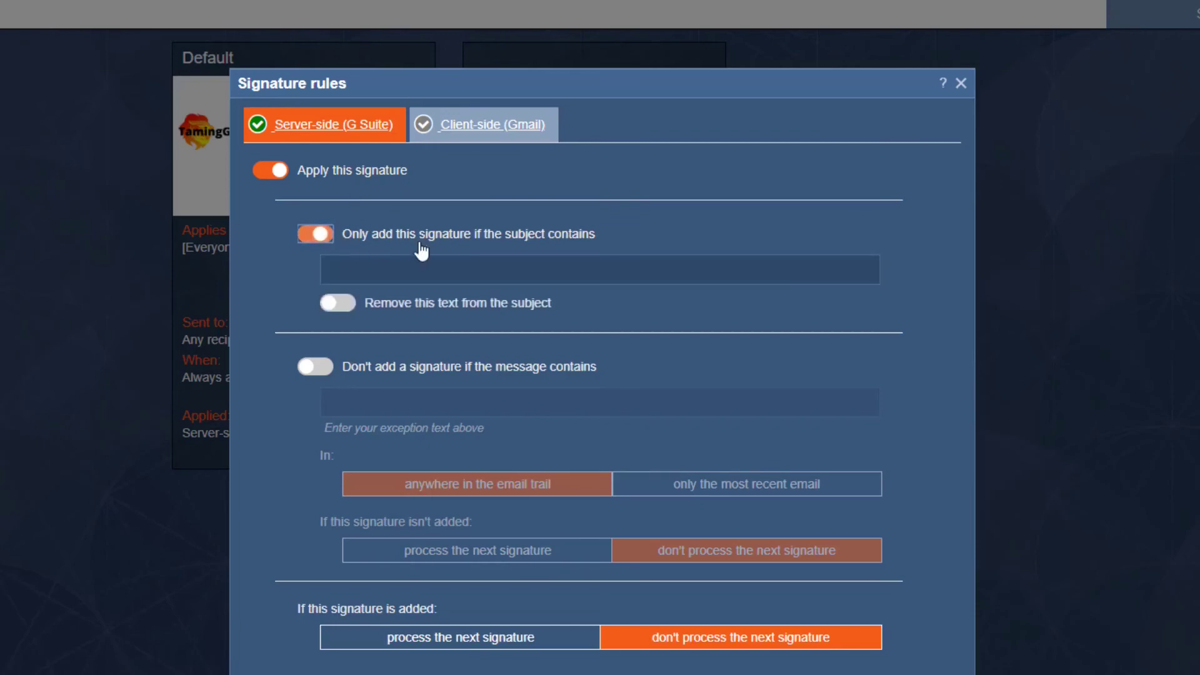
click(465, 271)
text(Quote)
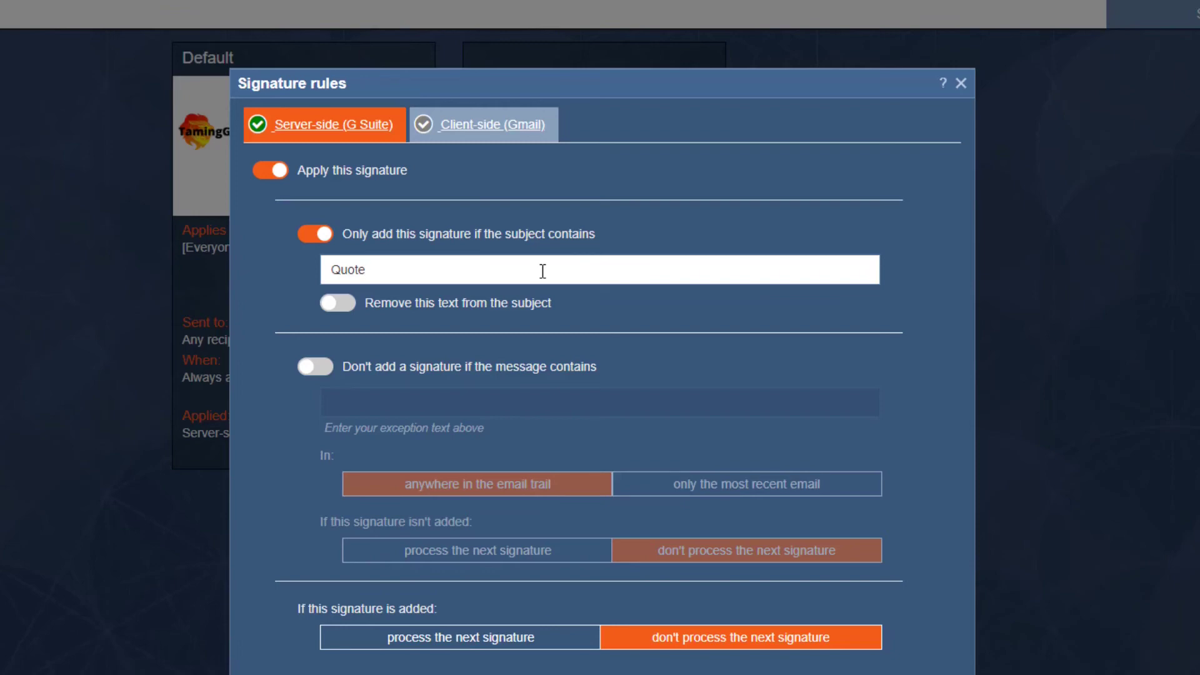
key(BackSpace)
key(BackSpace)
key(BackSpace)
key(BackSpace)
key(BackSpace)
click(315, 234)
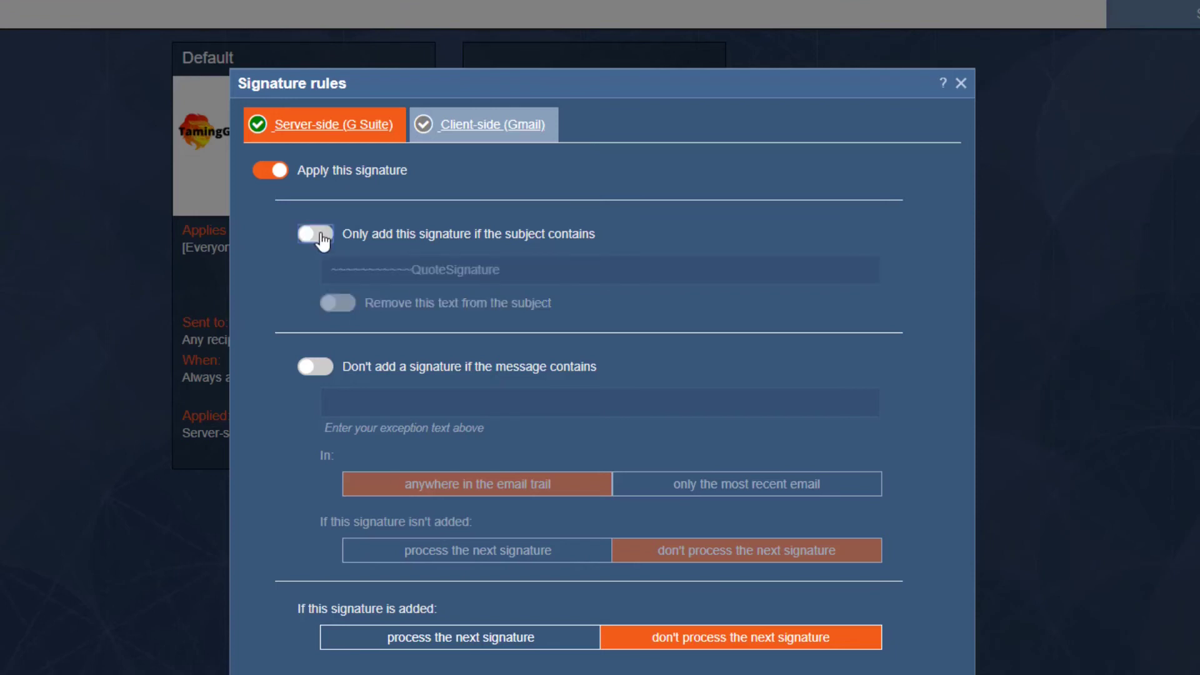
click(322, 373)
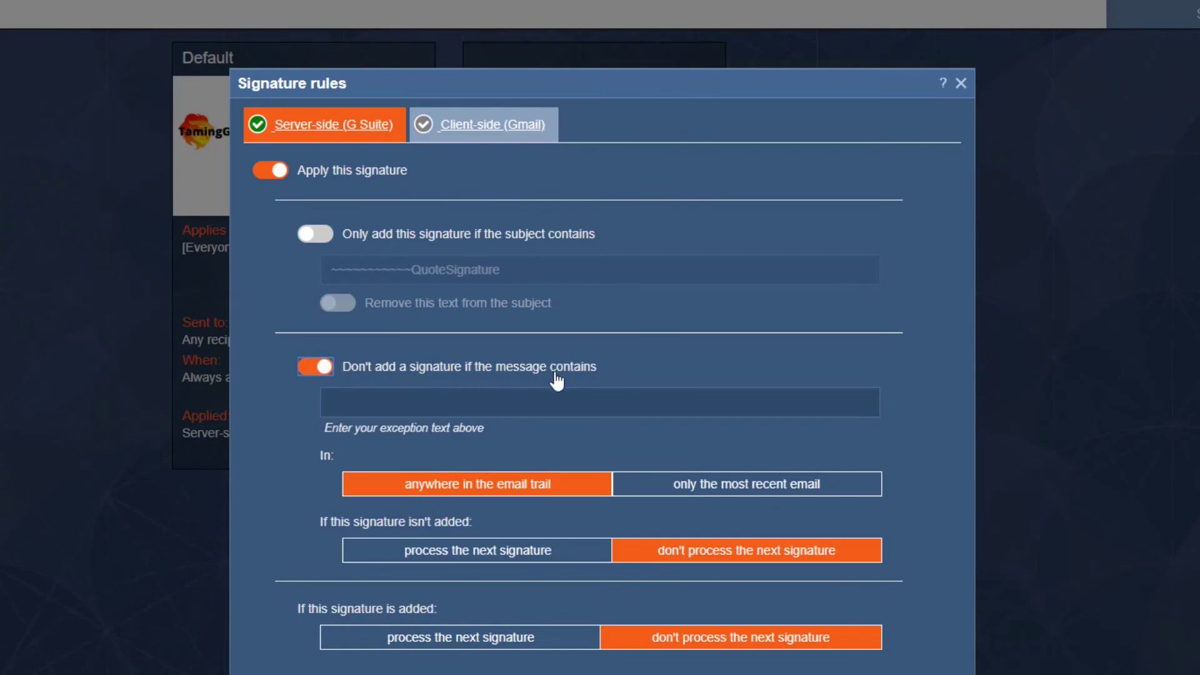
click(396, 401)
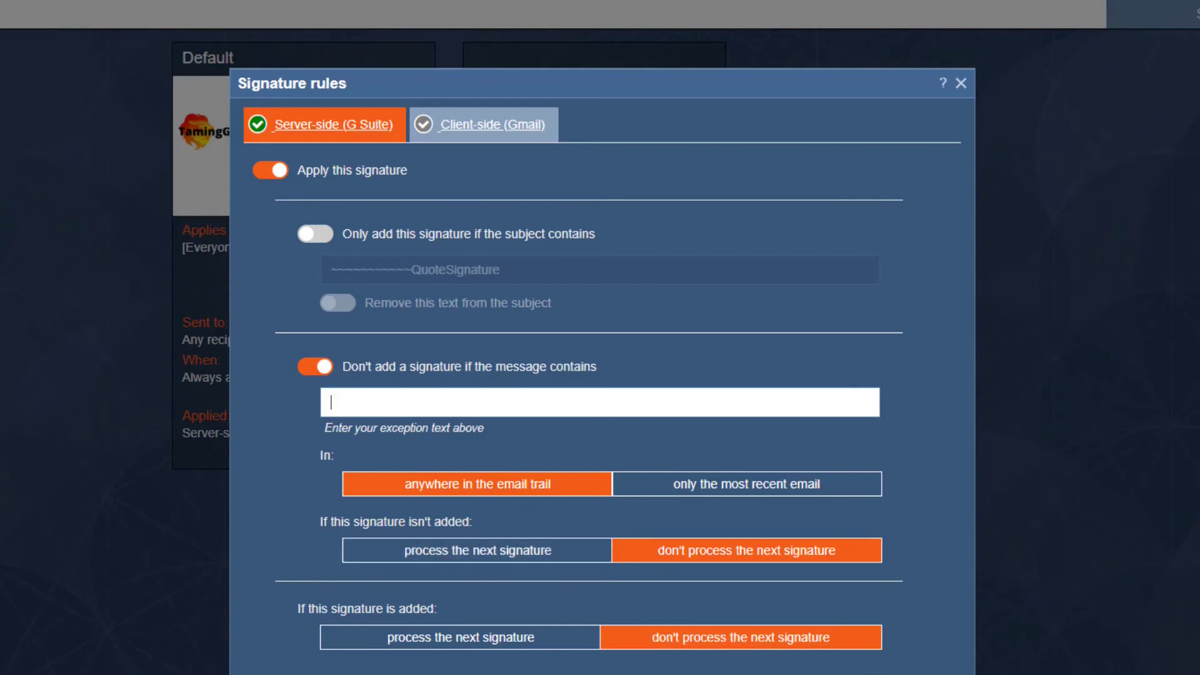
click(925, 672)
mouse_move(332, 188)
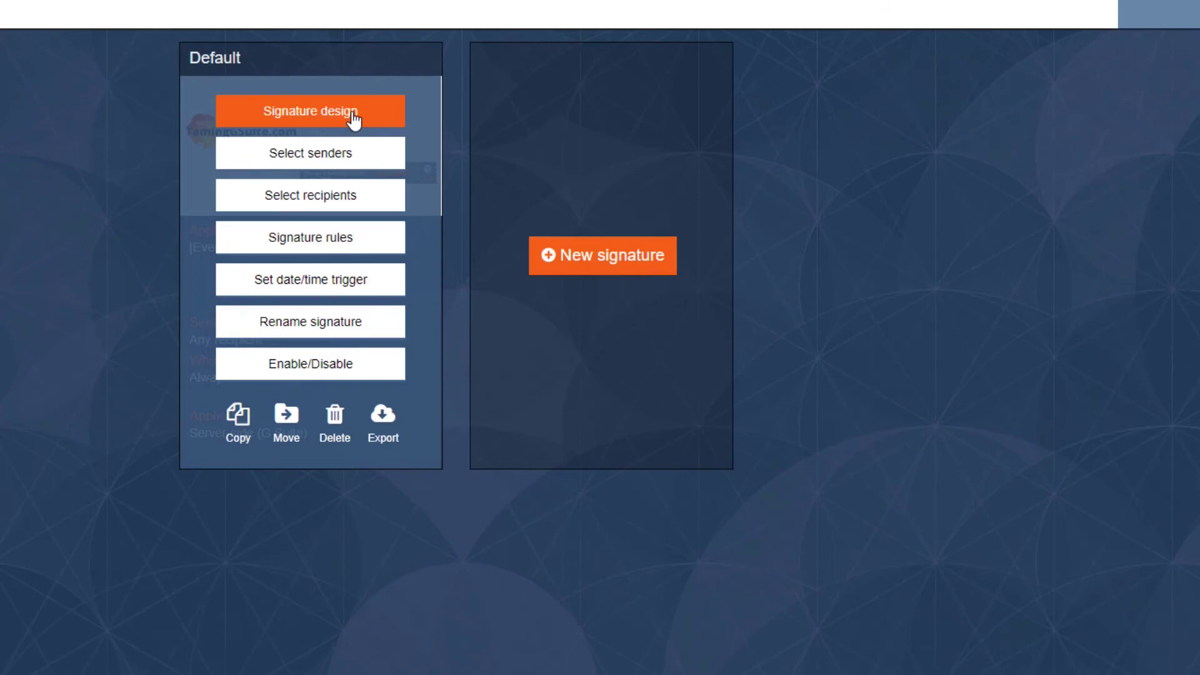
click(354, 121)
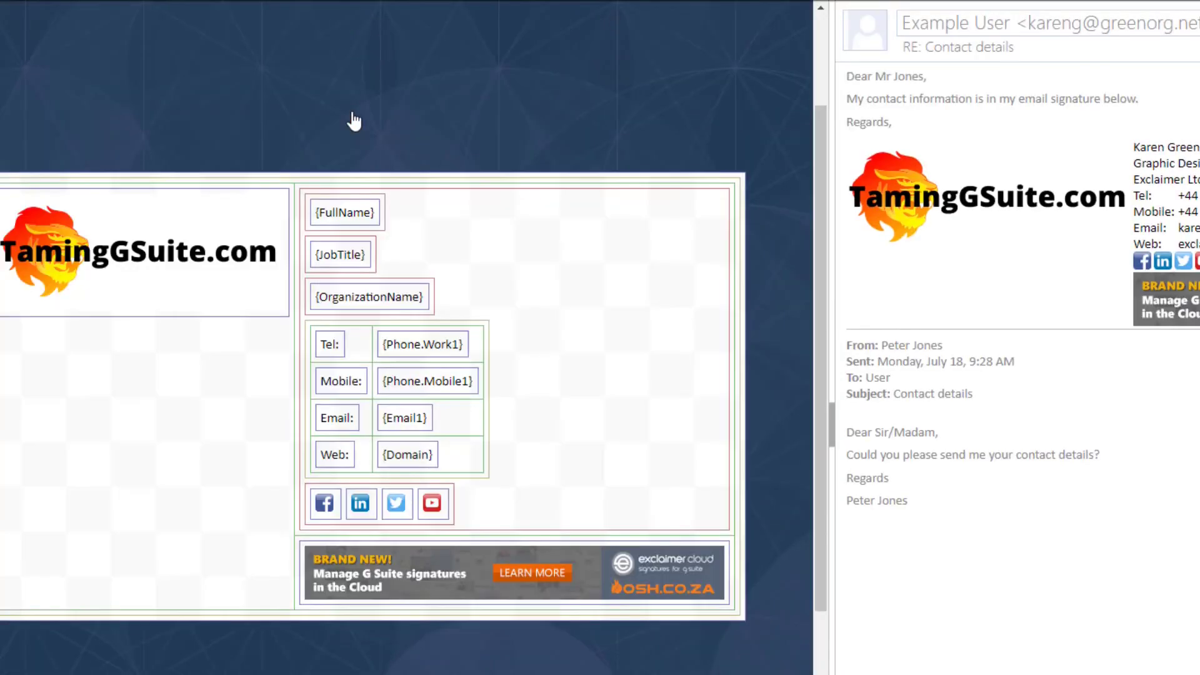
click(568, 578)
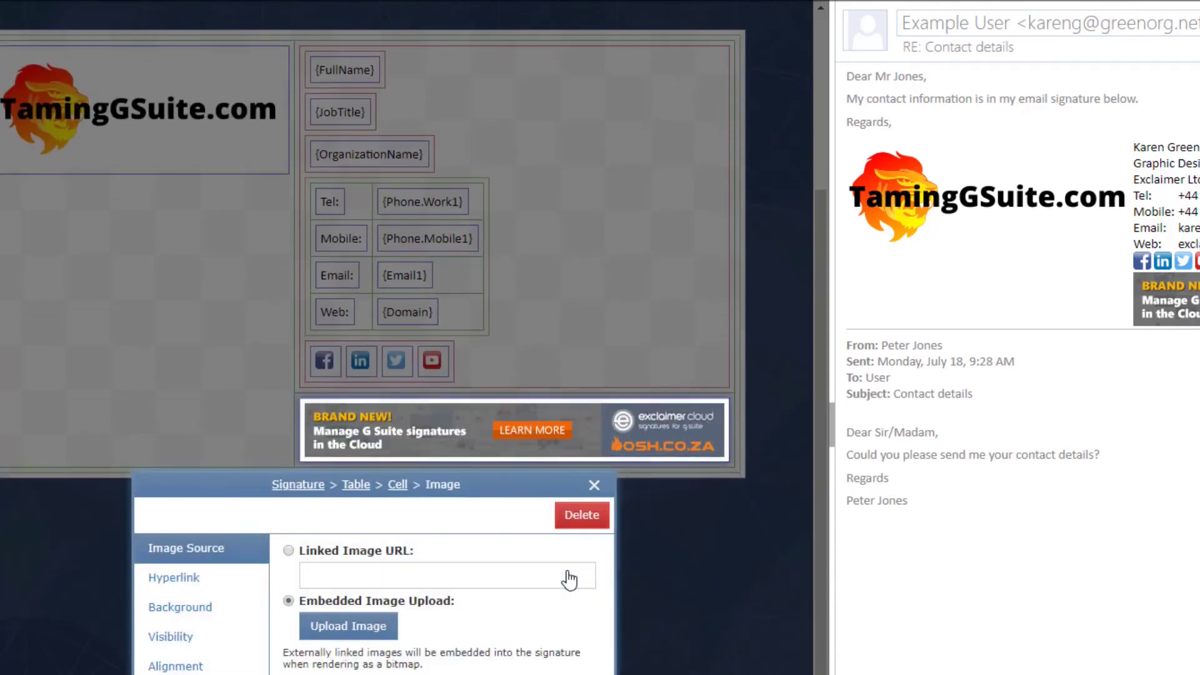
click(228, 590)
drag(571, 626, 228, 625)
key(ctrl+c)
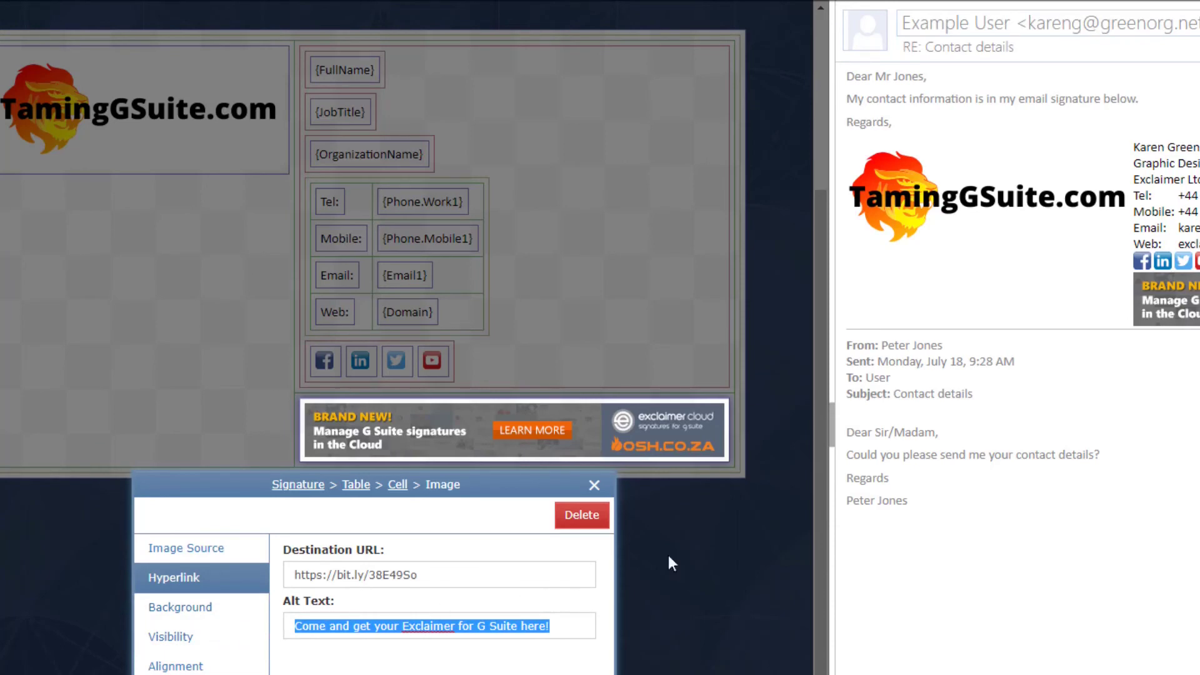
click(592, 488)
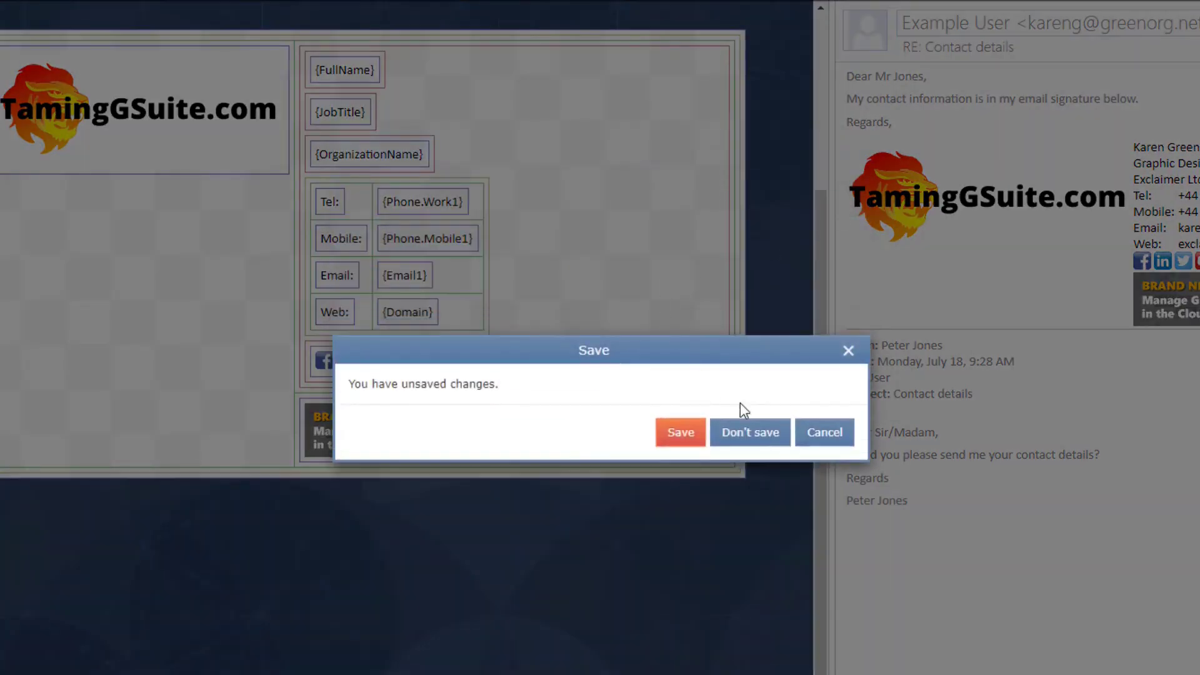
click(744, 430)
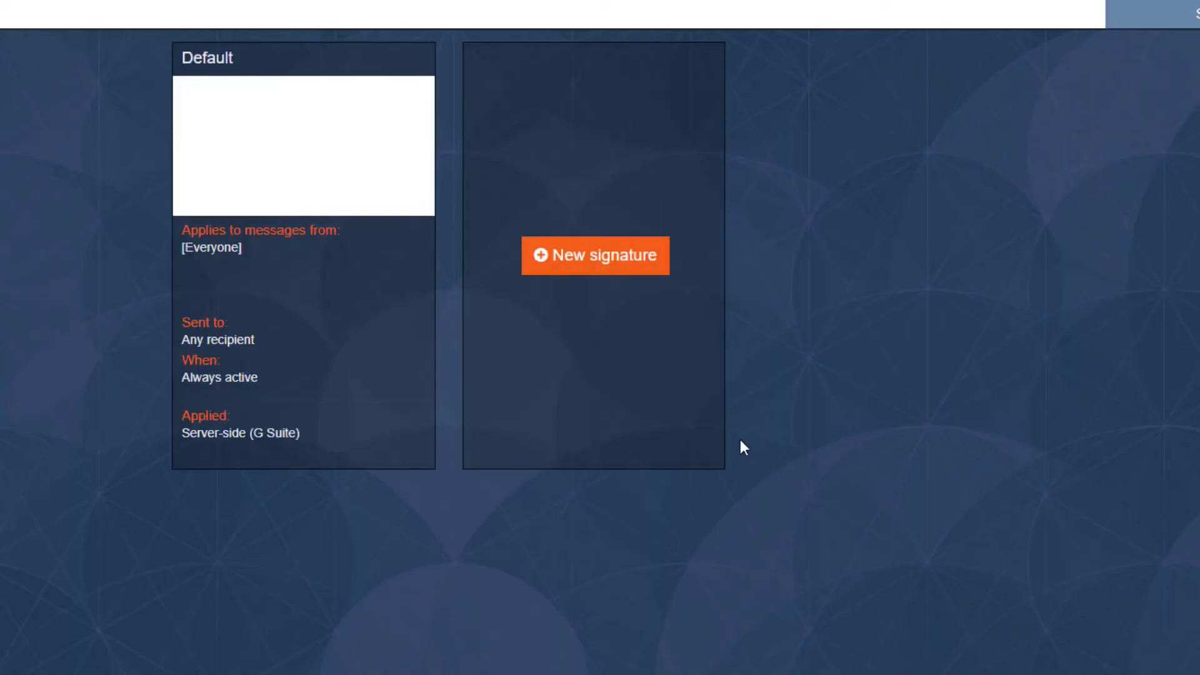
mouse_move(343, 311)
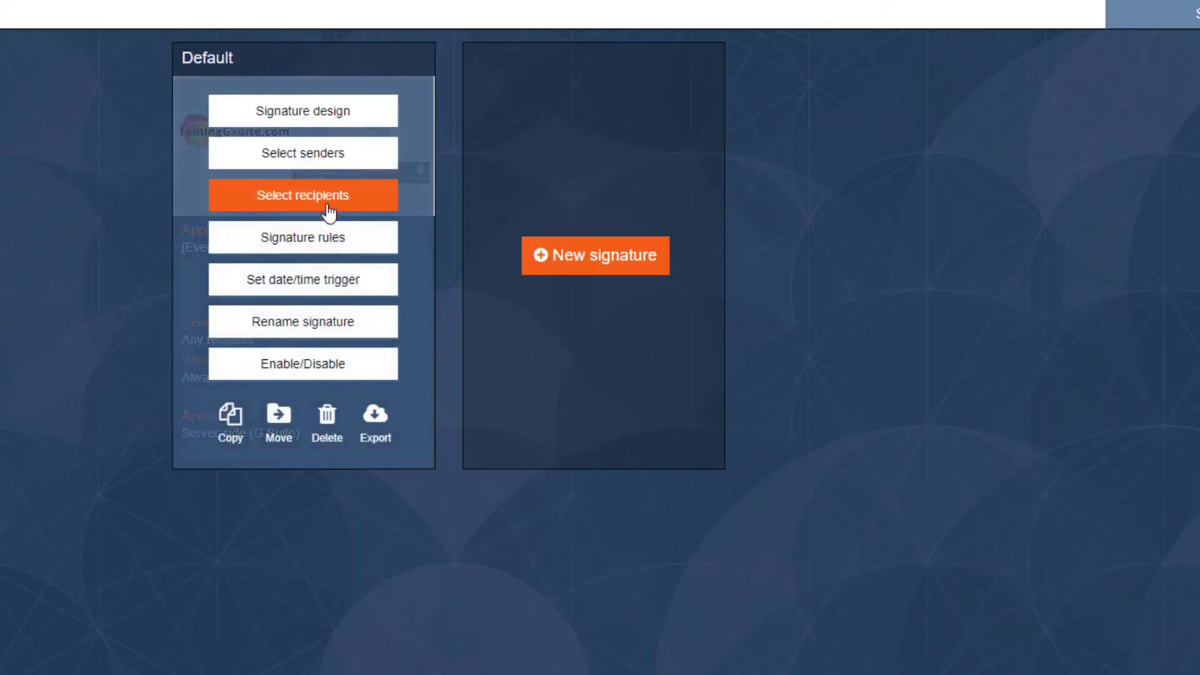
click(325, 253)
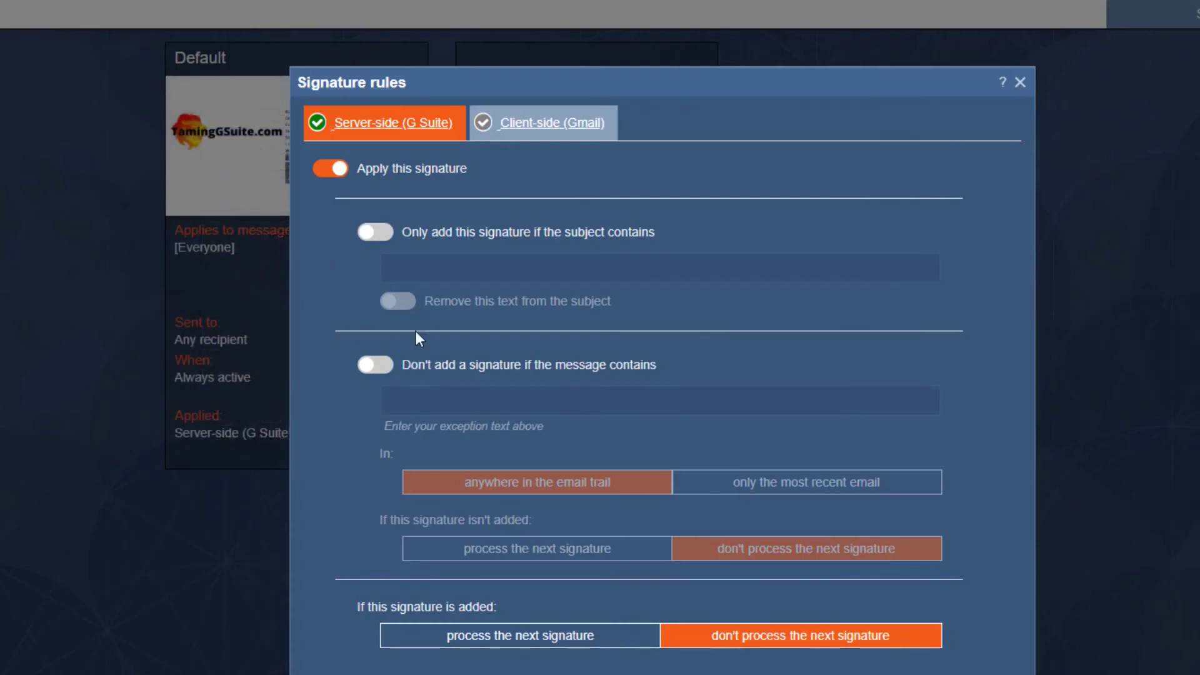
click(383, 370)
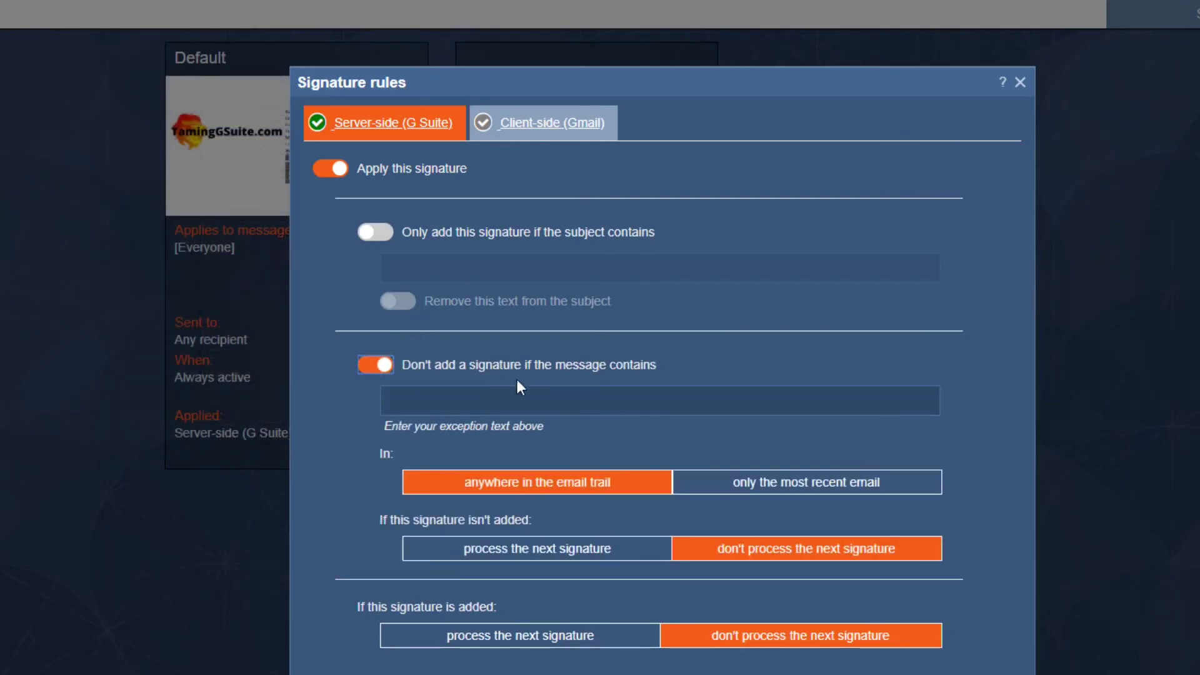
click(553, 398)
key(ctrl+v)
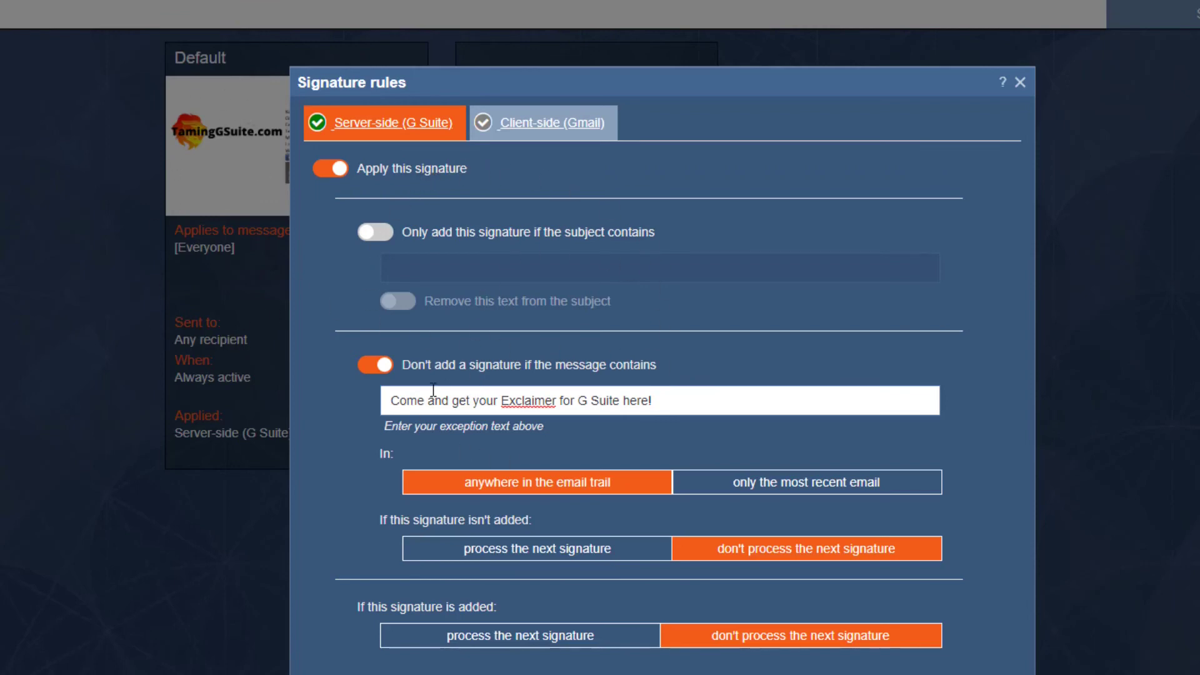
drag(417, 400, 374, 399)
click(664, 401)
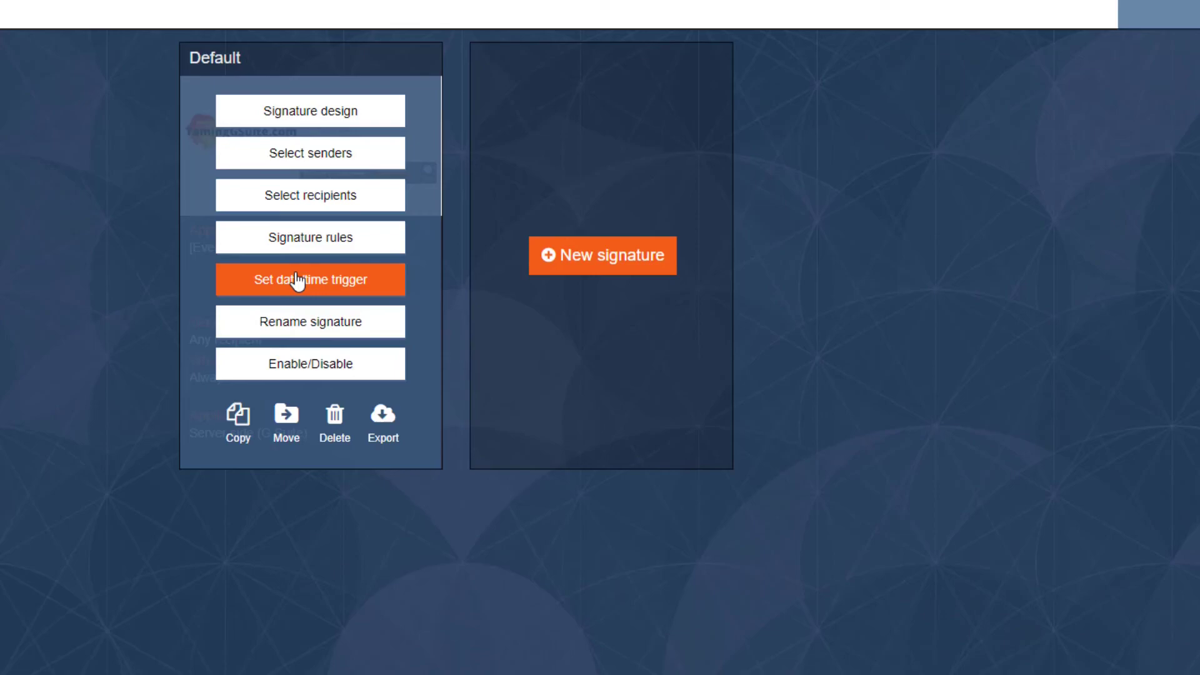
click(298, 282)
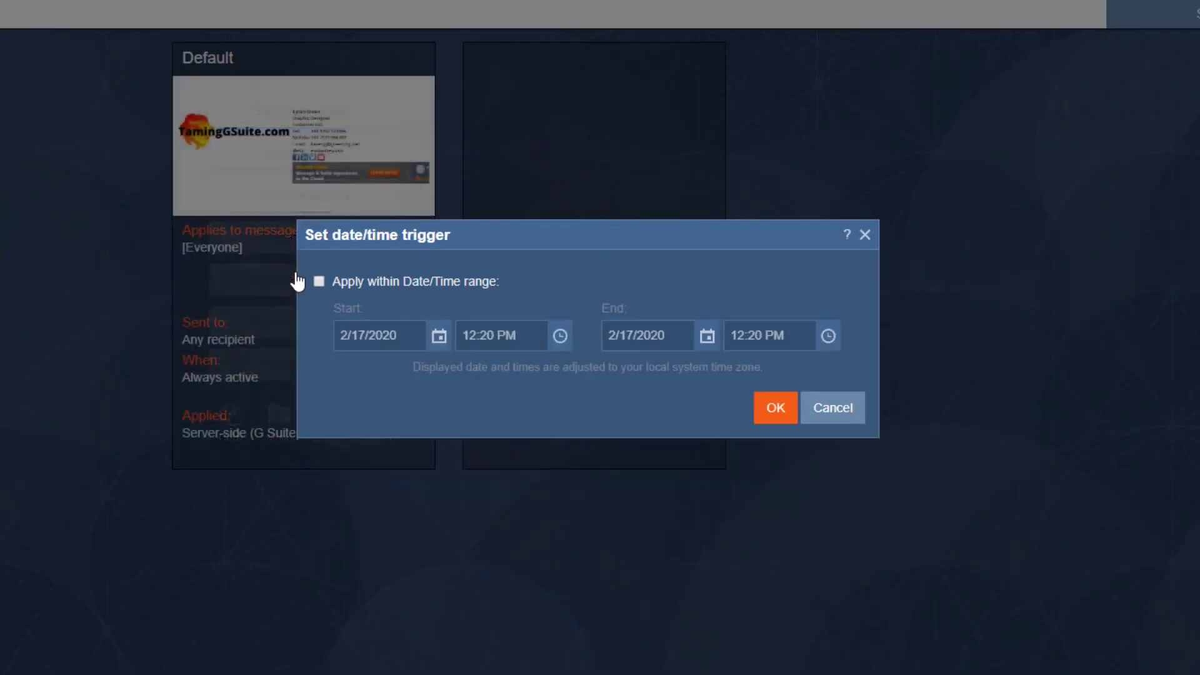
click(383, 285)
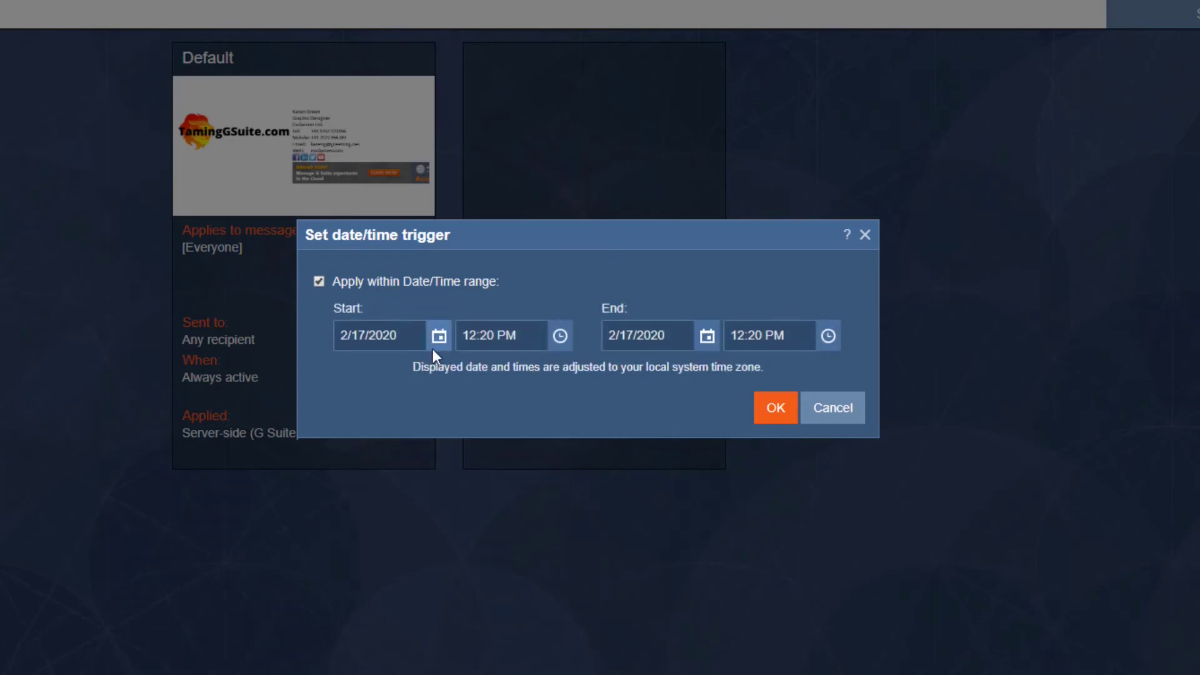
click(437, 345)
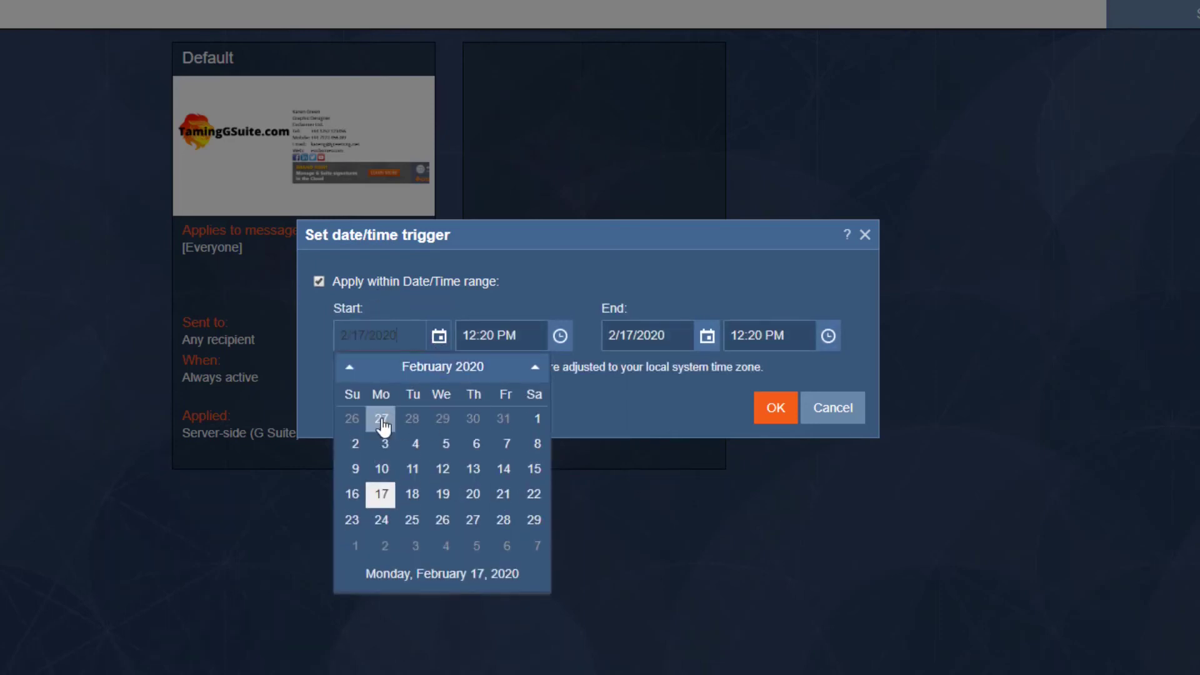
click(350, 367)
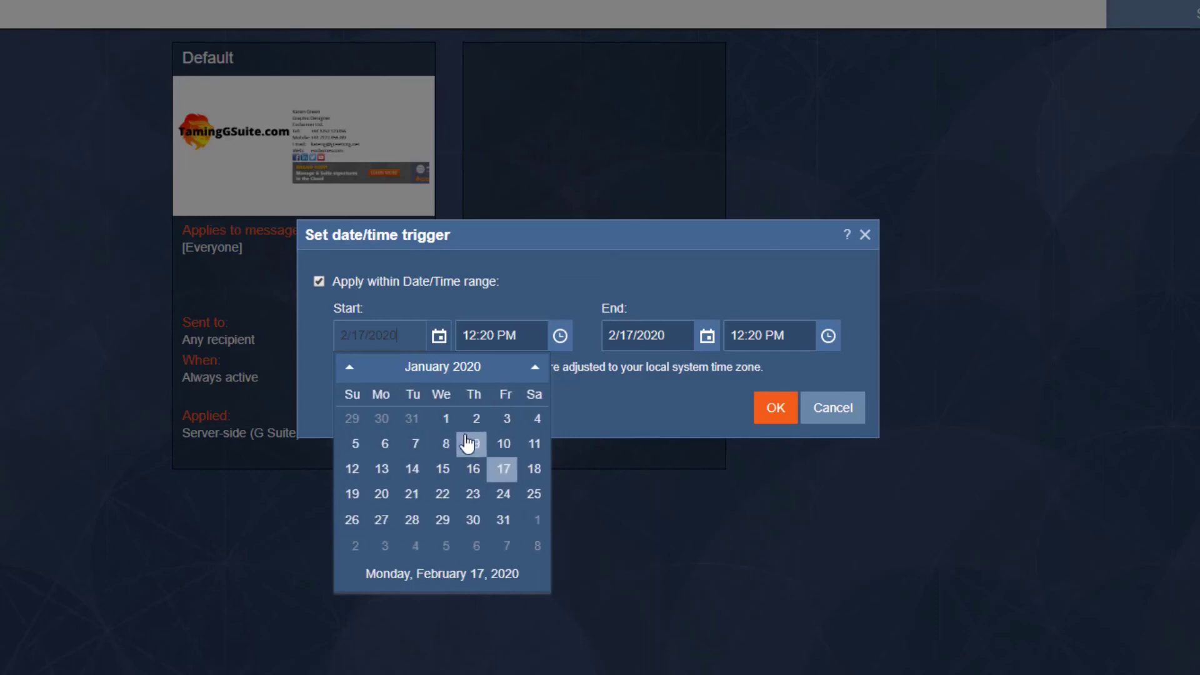
click(445, 420)
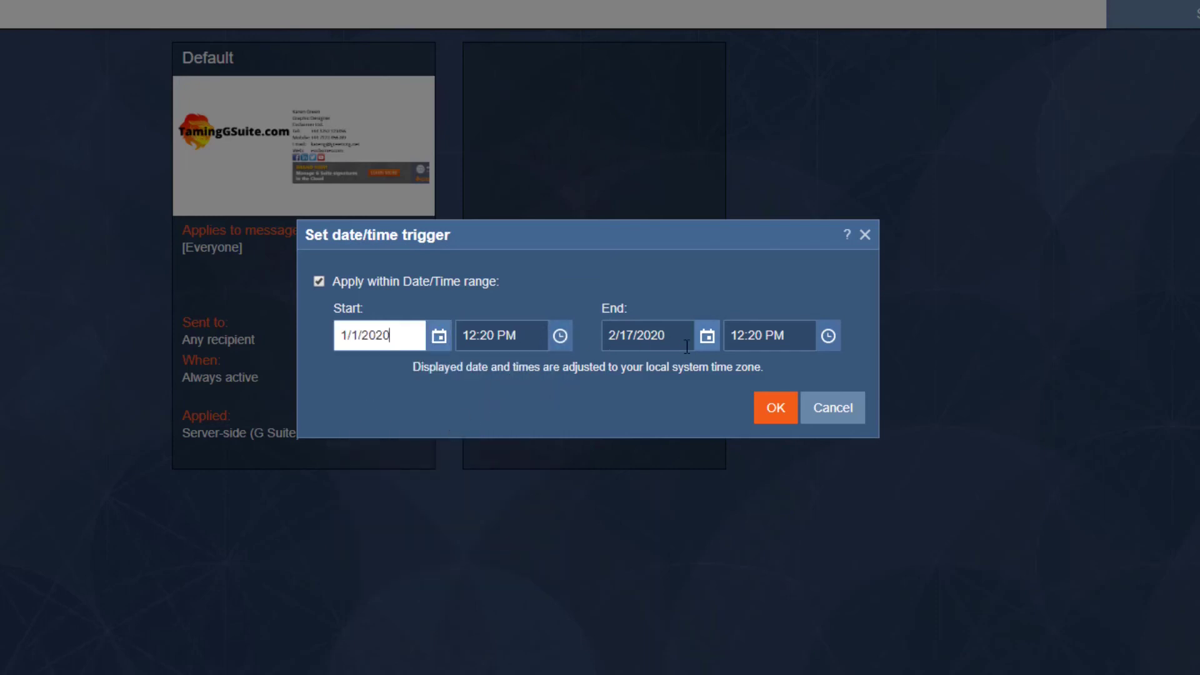
click(707, 336)
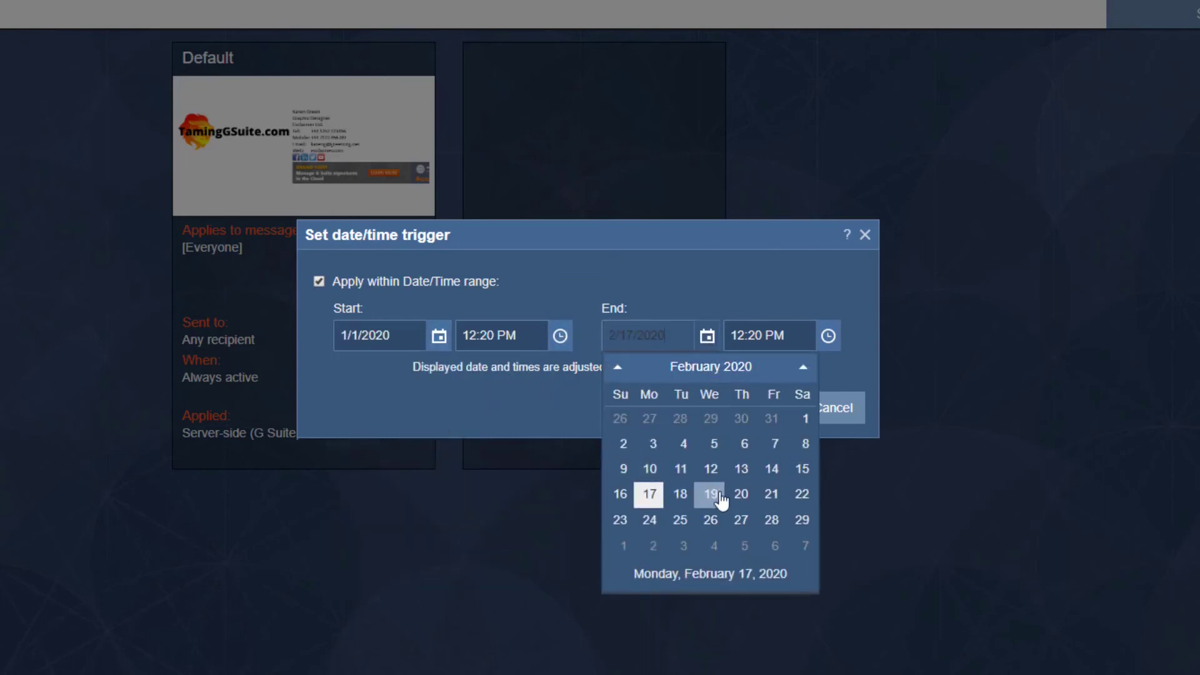
click(772, 472)
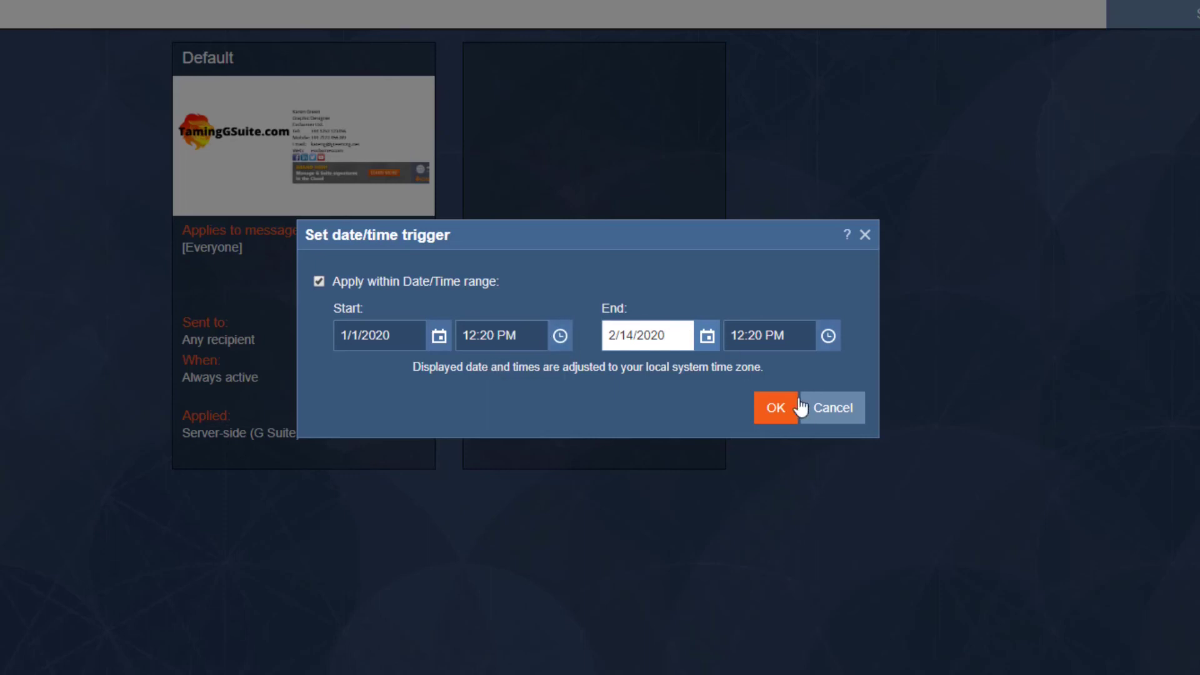
click(835, 408)
mouse_move(332, 222)
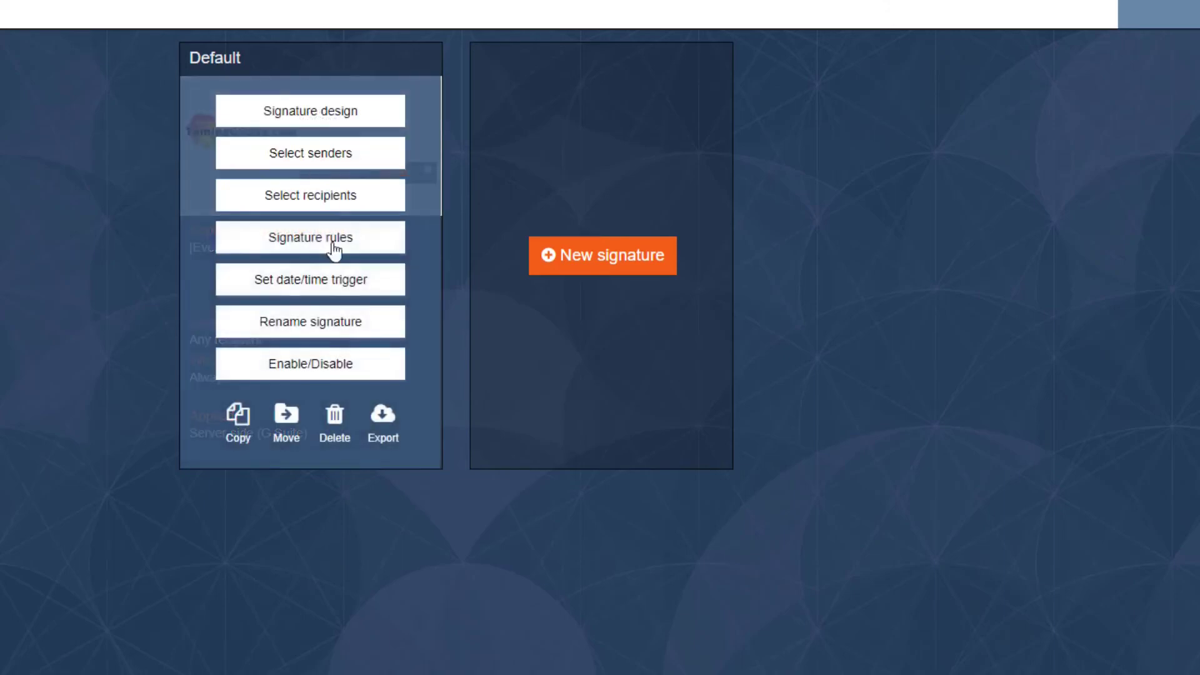
click(342, 324)
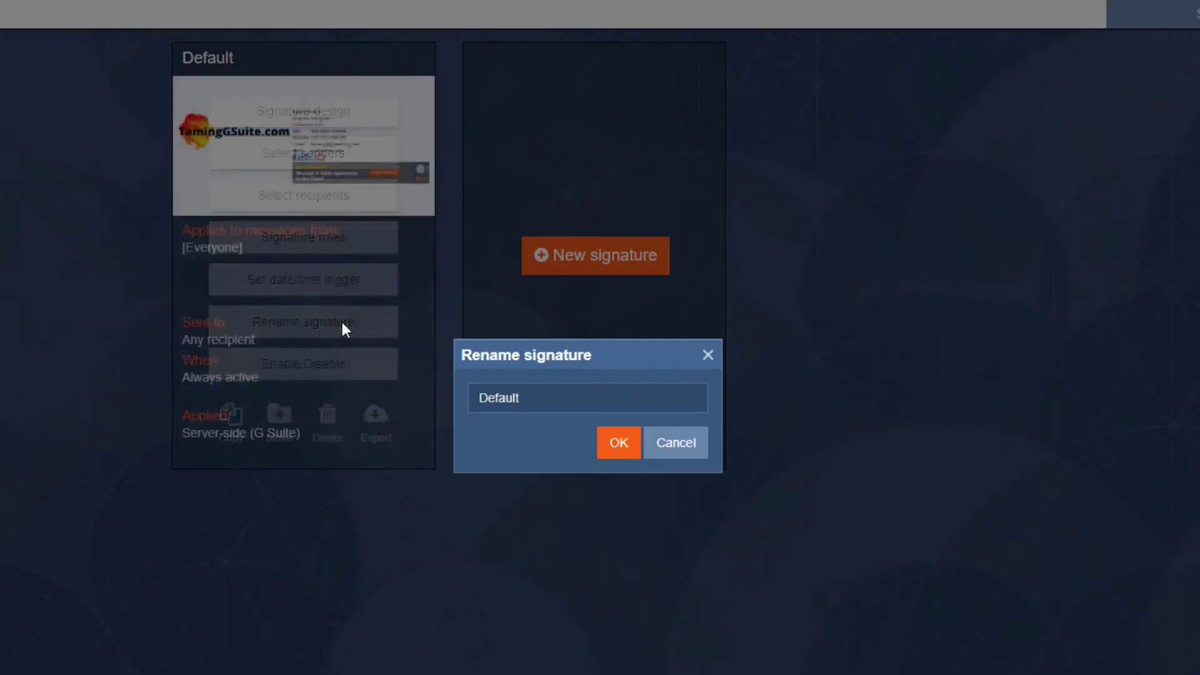
click(678, 444)
mouse_move(319, 343)
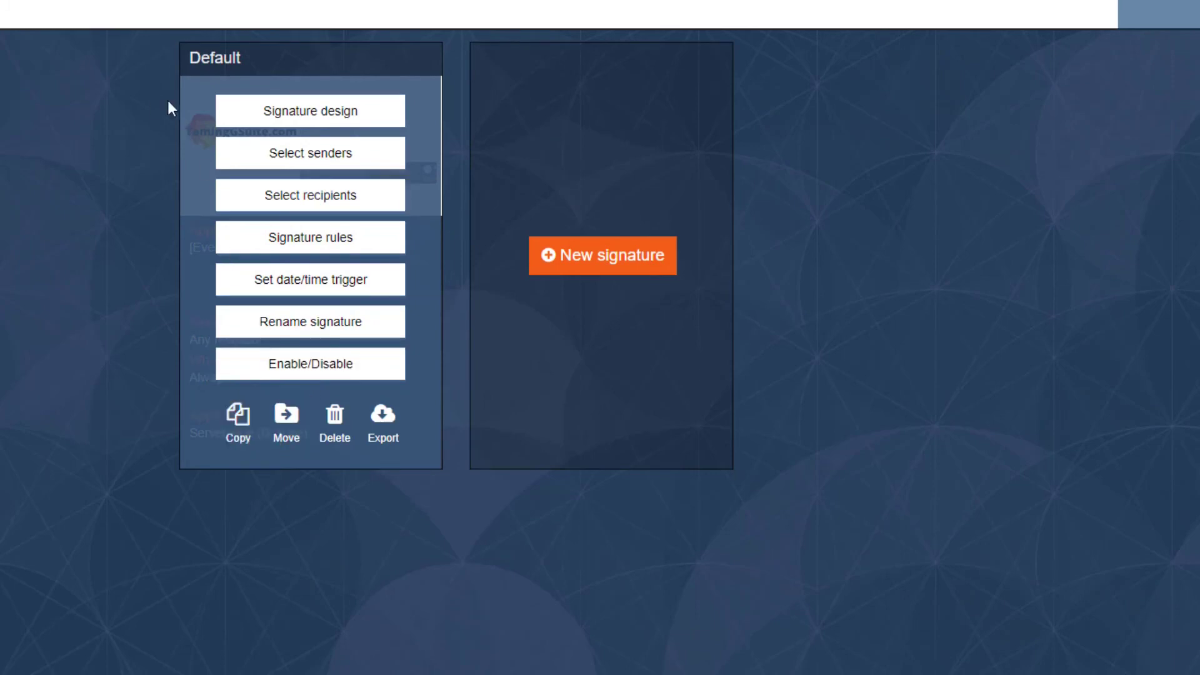
Step: Copy the Default signature into Home, creating 'Copy of Default'
click(237, 430)
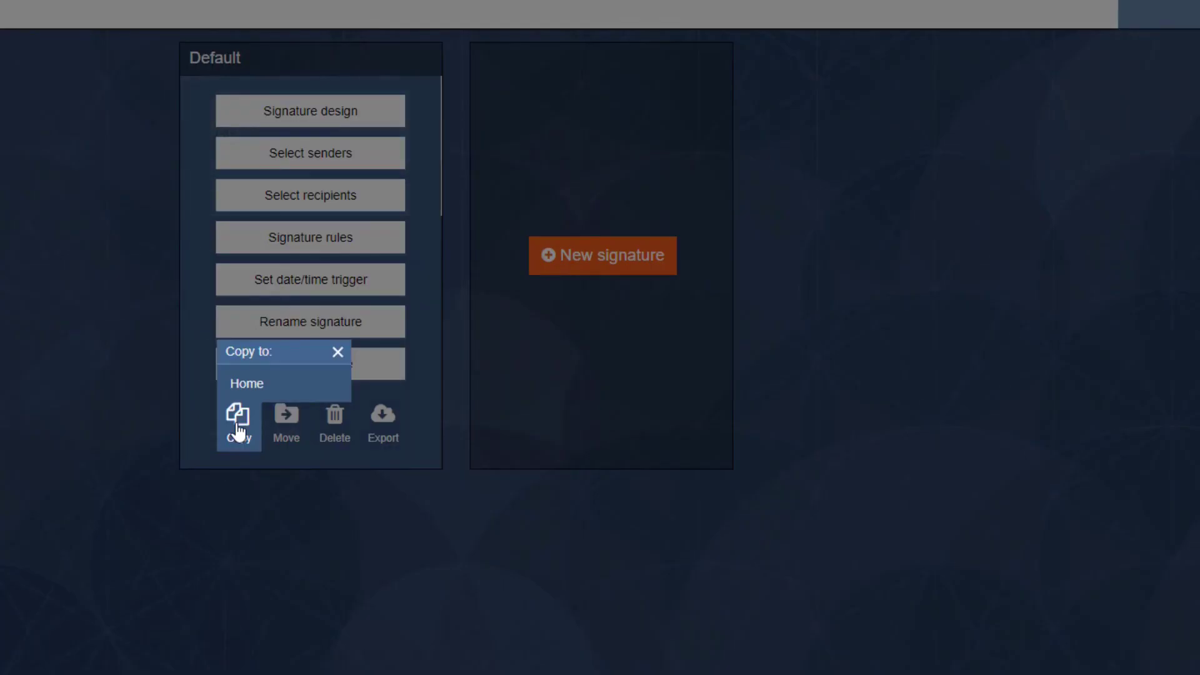
click(275, 389)
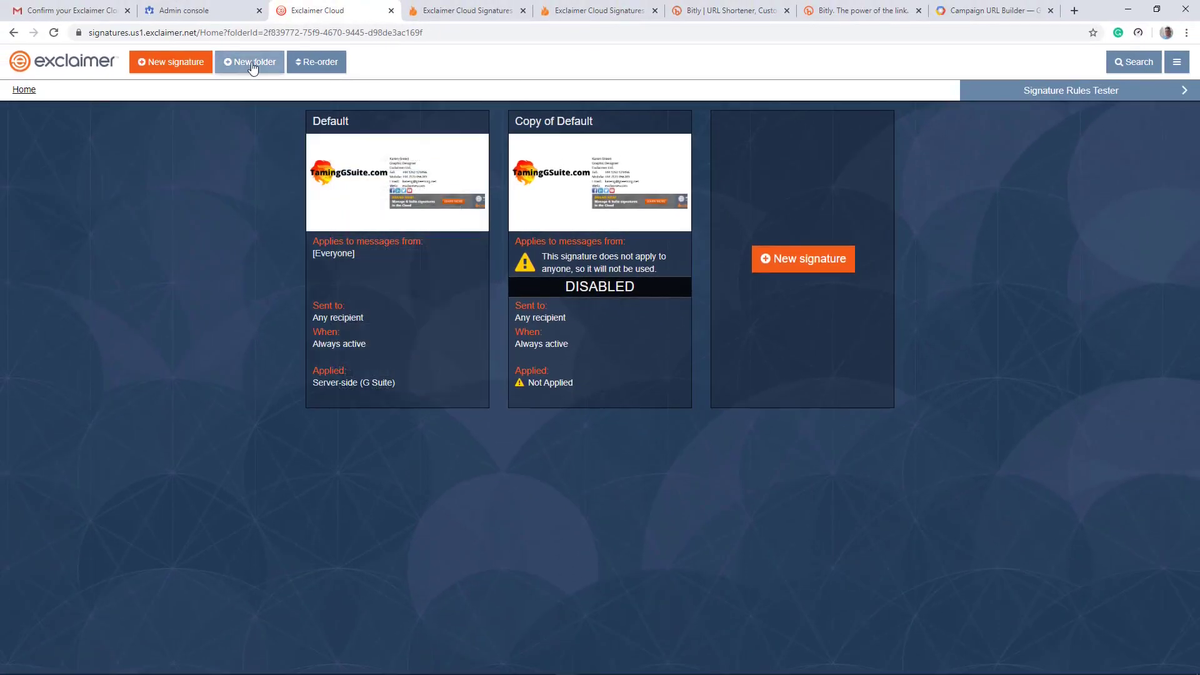
mouse_move(413, 372)
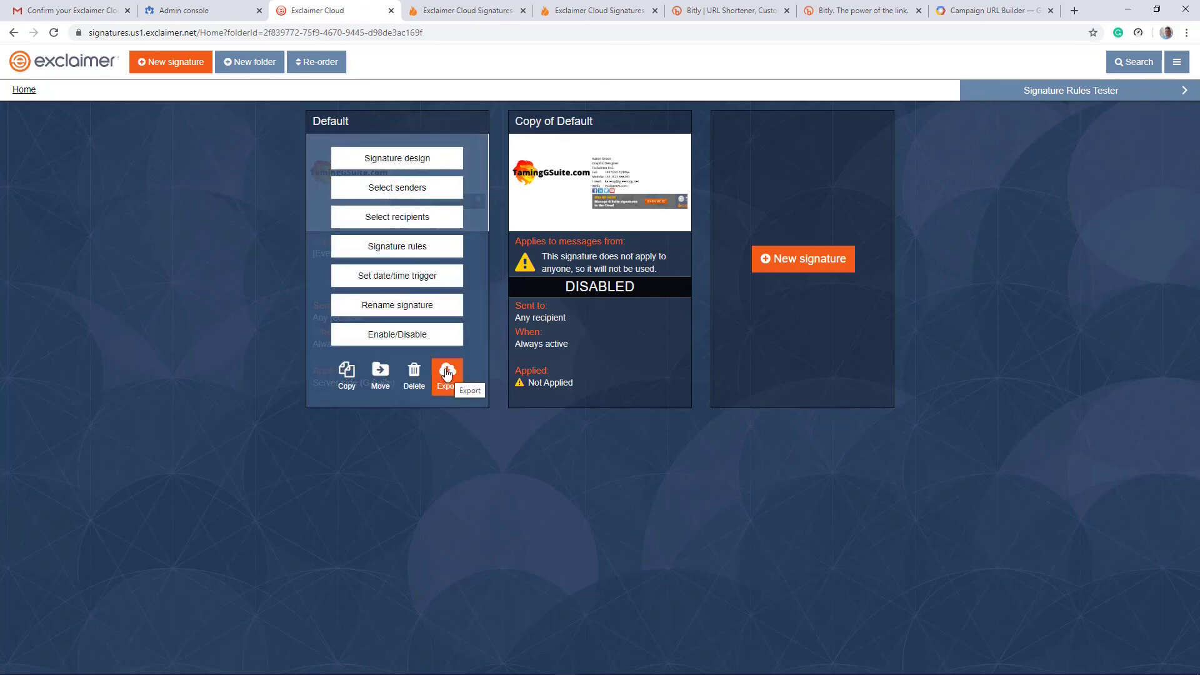
Step: Start an export of the Default signature, then dismiss the Export Default prompt
click(446, 373)
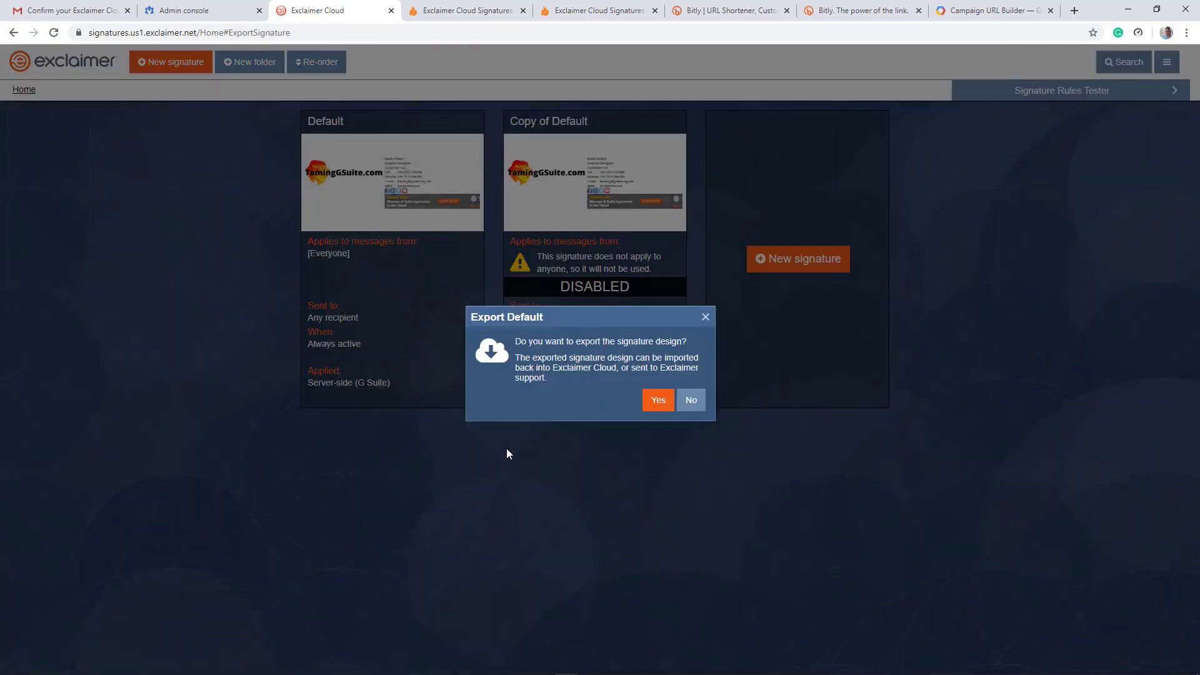
click(704, 319)
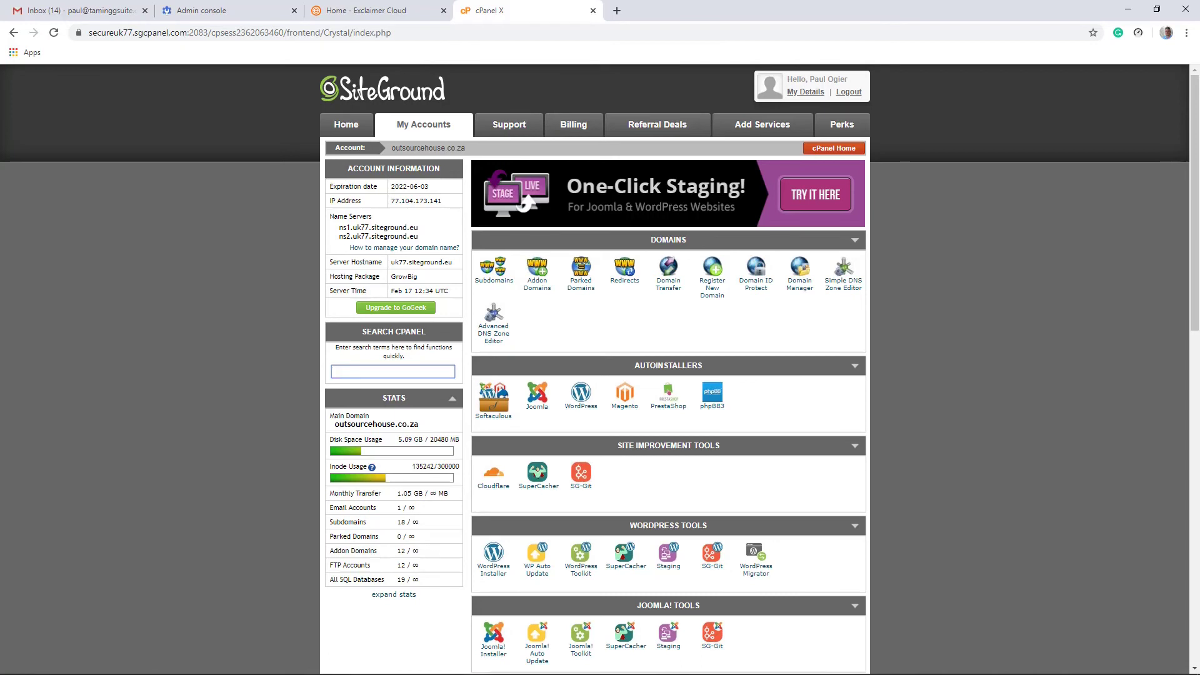
Step: Show the SPF TXT record in Advanced DNS Zone Editor and copy include:spf.exclaimer.net from the article
click(503, 331)
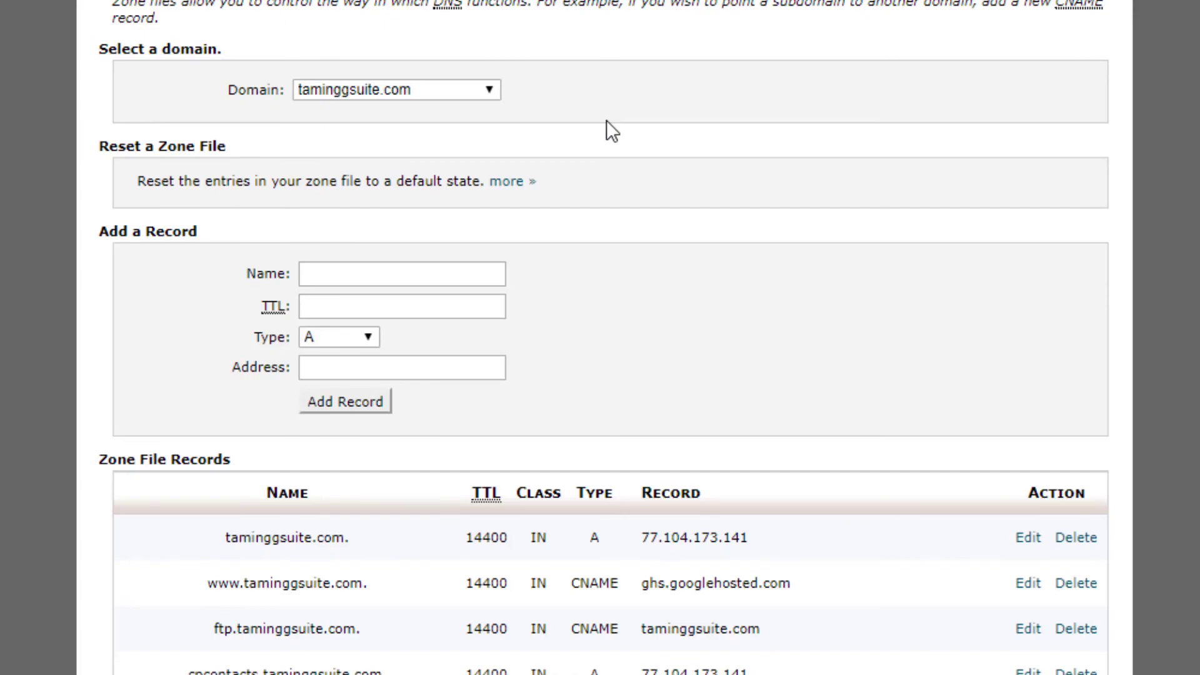
scroll(606, 120, down, 10)
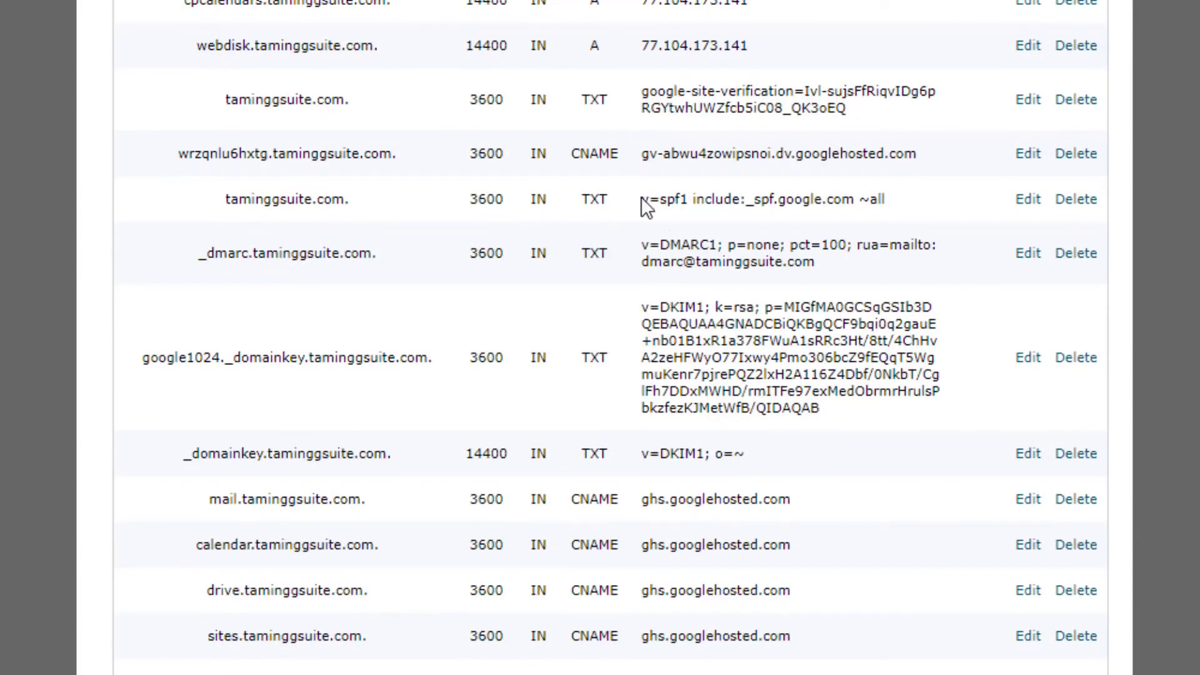
drag(642, 199, 827, 199)
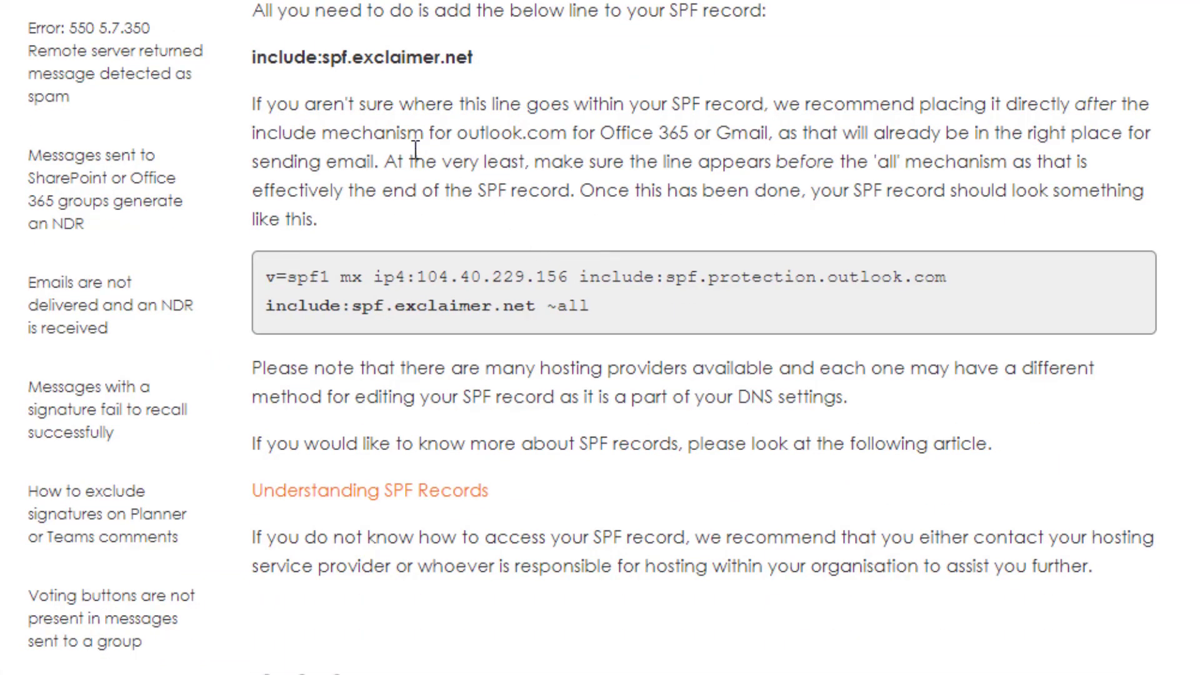
drag(251, 58, 486, 52)
click(548, 77)
drag(500, 61, 257, 60)
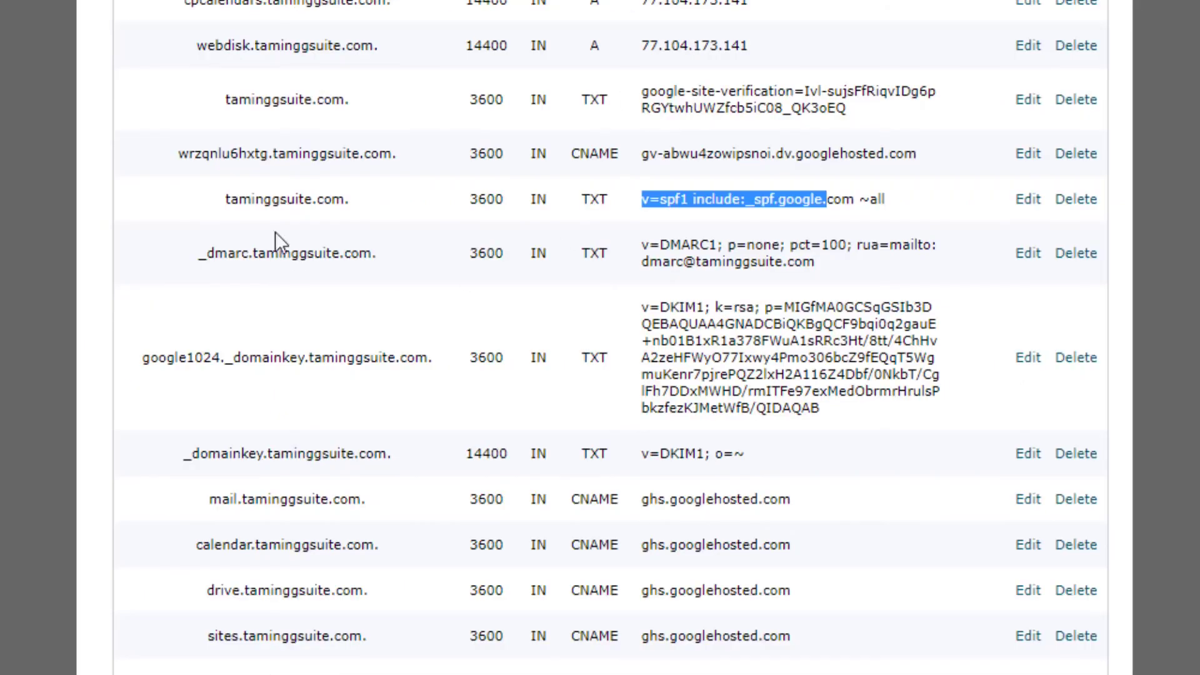
Step: Edit the SPF TXT record to insert include:spf.exclaimer.net before ~all and save it
click(1028, 200)
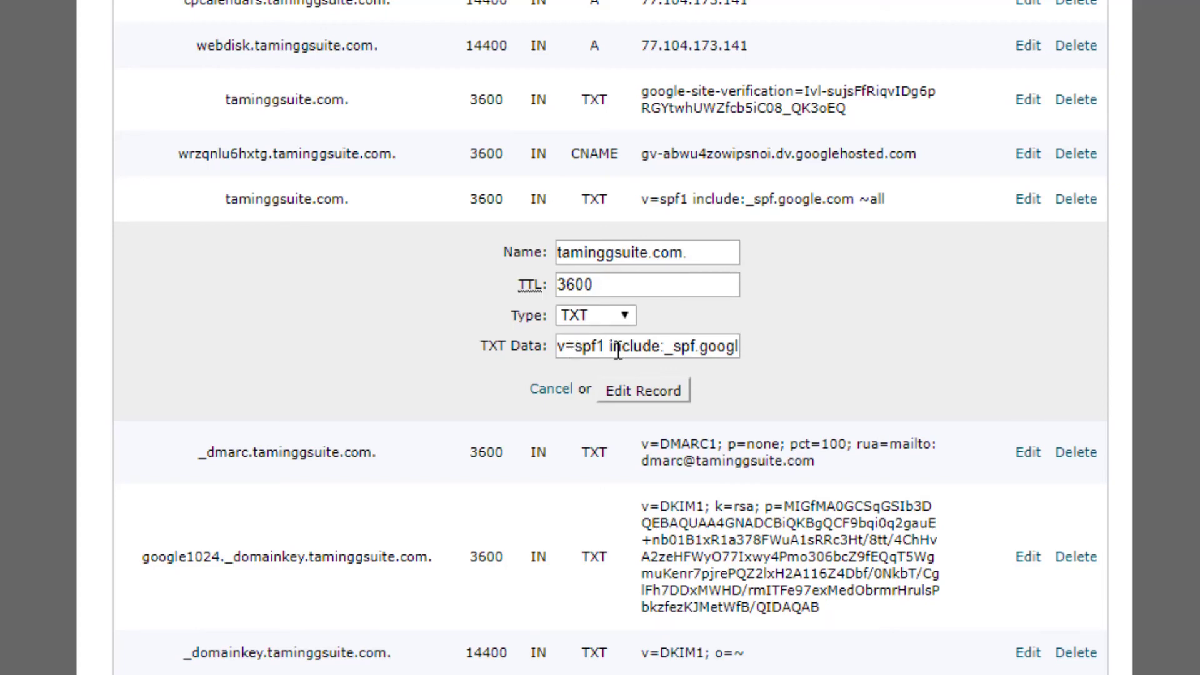
drag(651, 344, 735, 340)
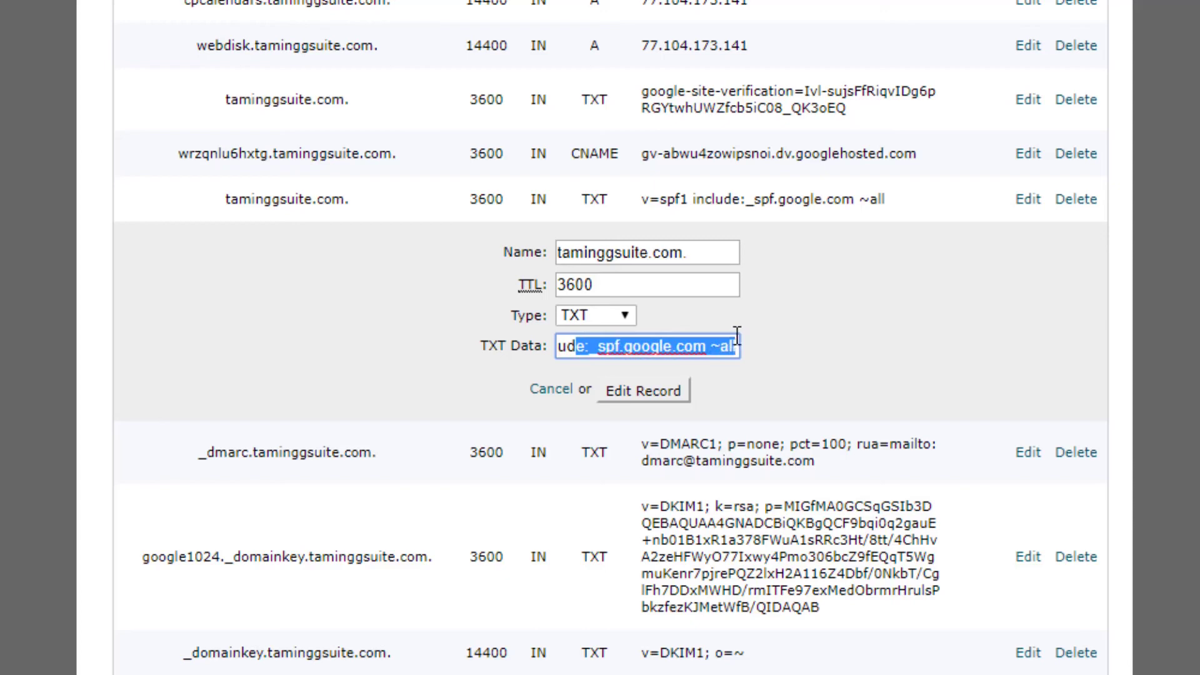
click(714, 342)
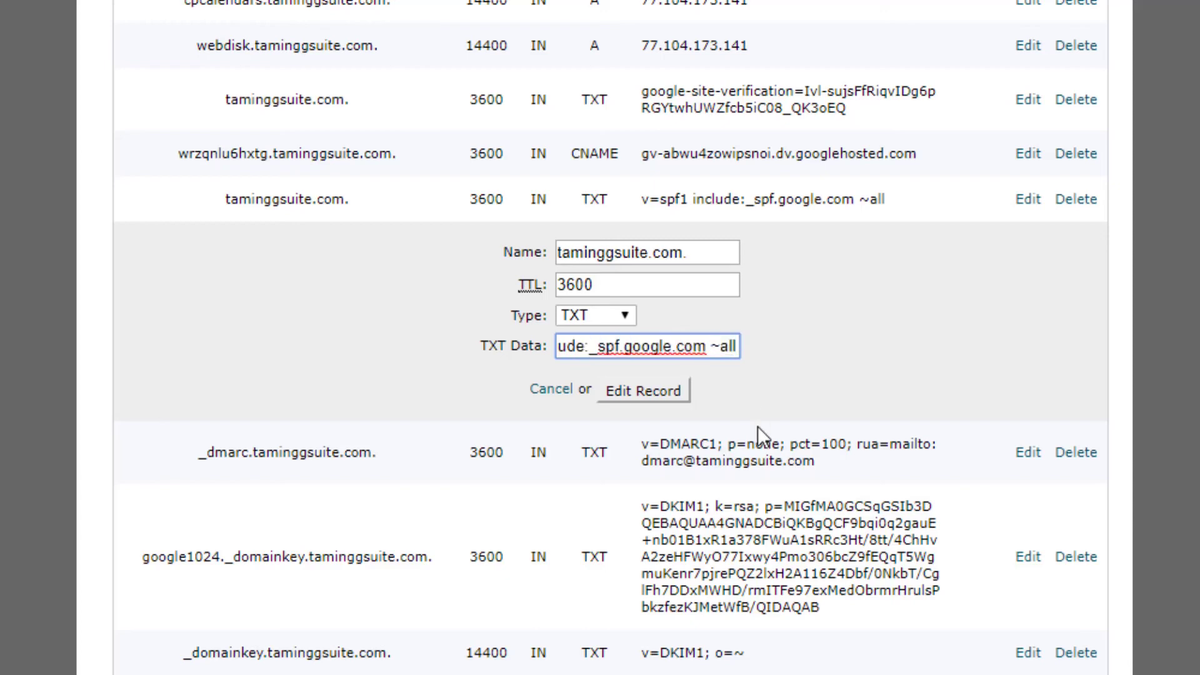
key(ctrl+v)
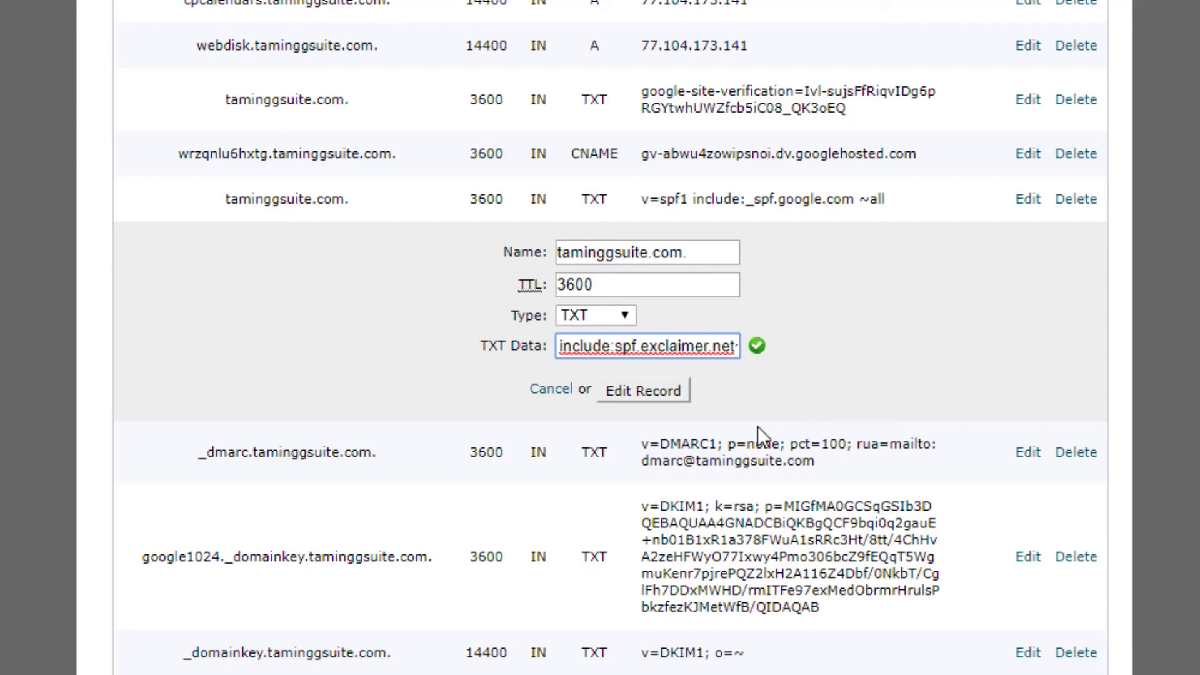
drag(621, 347, 532, 348)
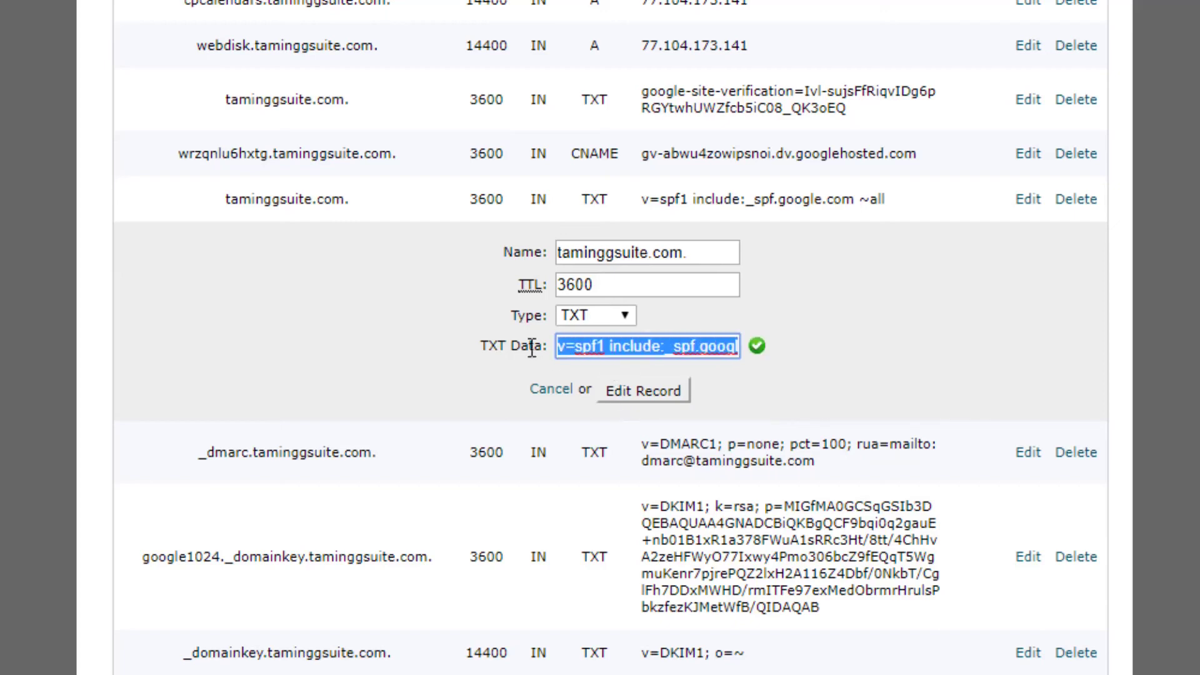
click(633, 347)
key(Right)
key(Right)
key(Right)
key(Right)
key(Right)
key(Right)
key(Right)
key(Right)
key(Right)
key(Right)
key(Right)
key(Right)
key(Right)
key(Right)
key(Right)
key(Right)
key(Right)
key(Right)
key(Right)
key(Right)
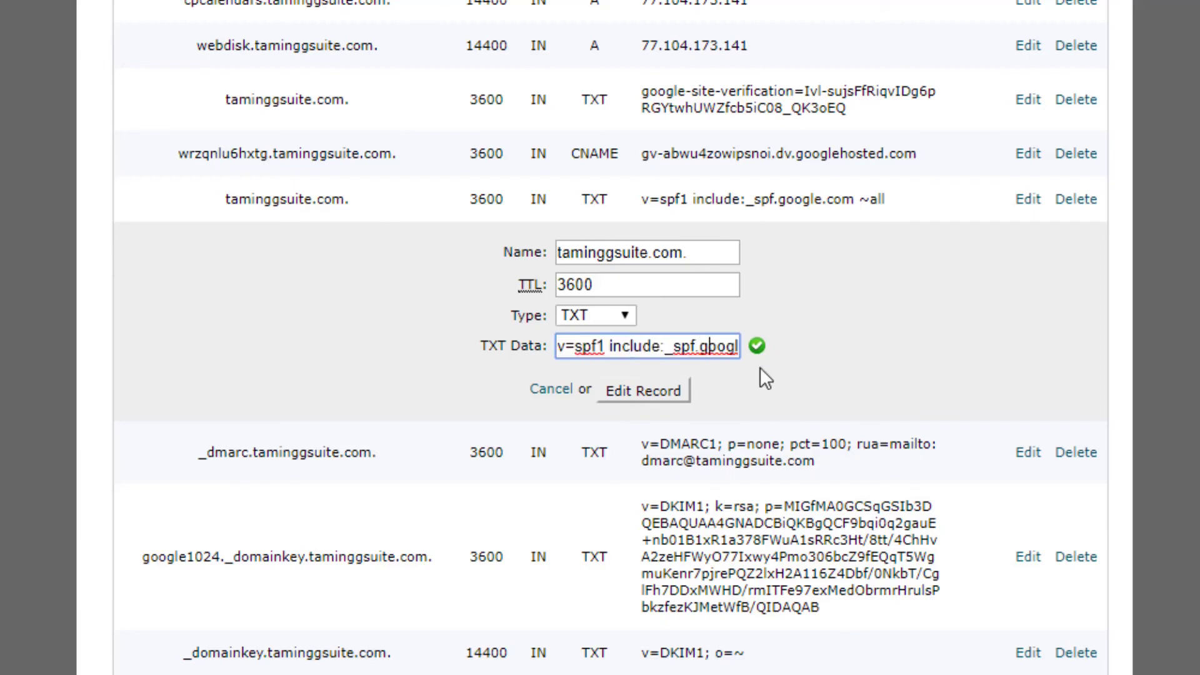
text(i)
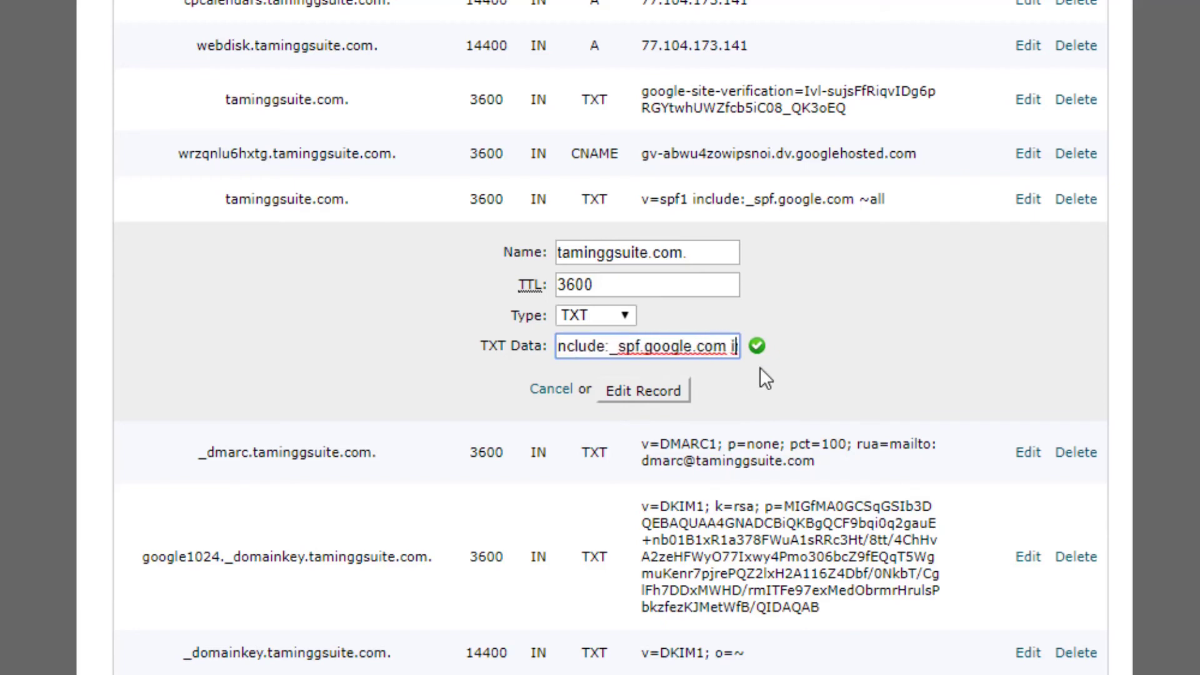
text(nclude:spf.exclaimer.net~)
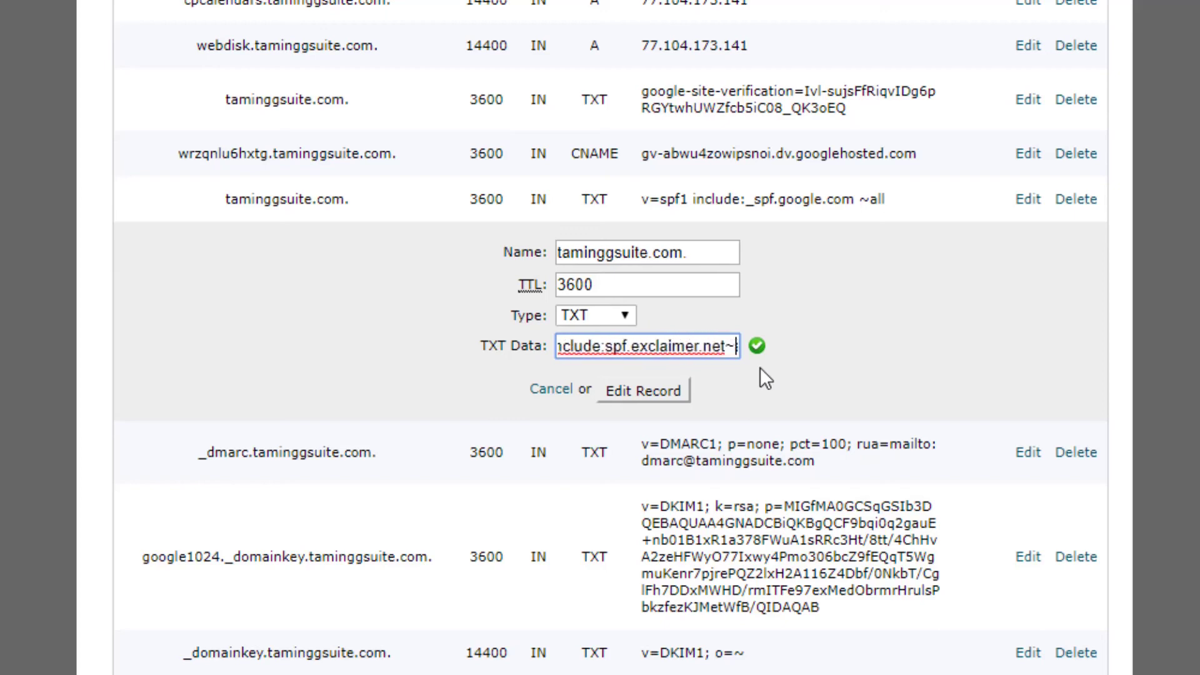
key(End)
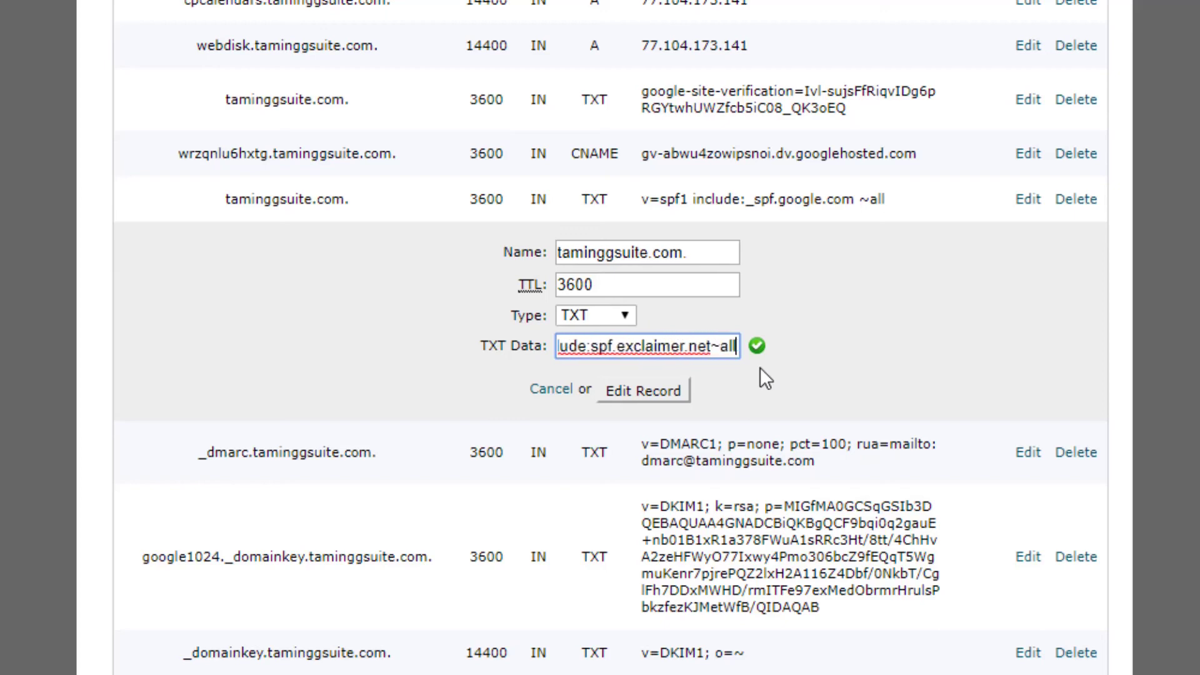
key(Left)
key(Left)
key(Left)
key(Left)
click(637, 390)
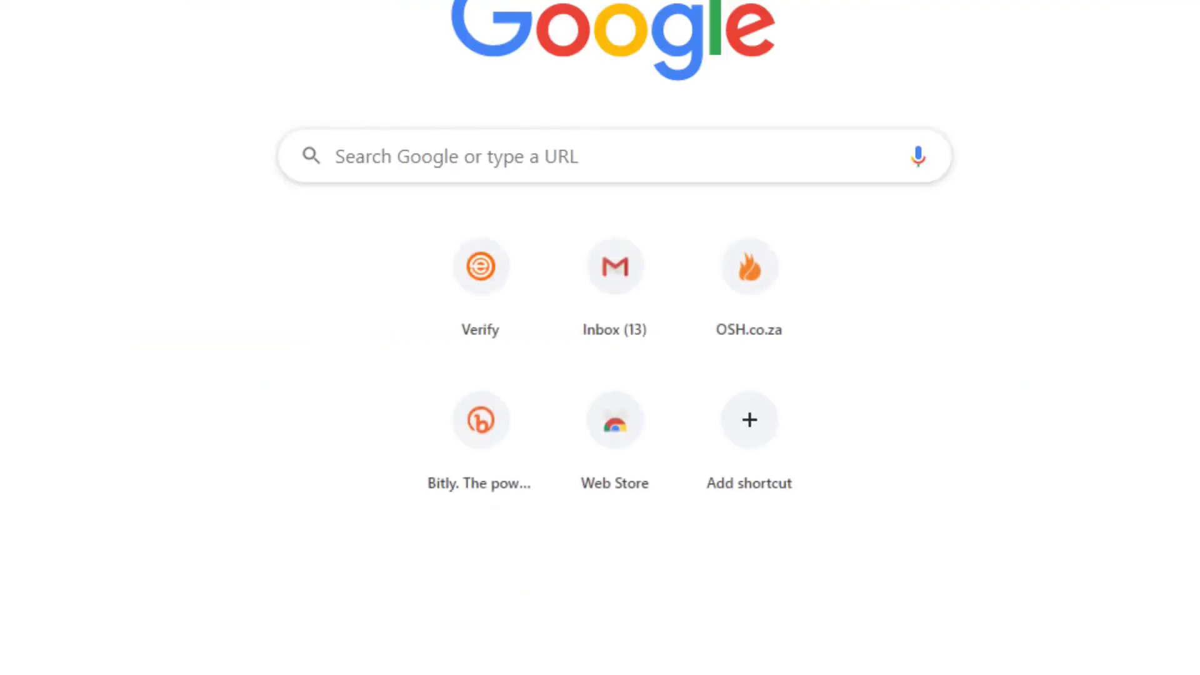
Step: Run an MXToolbox SPF Record Lookup for taminggsuite.com and review the results
text(mxtoolbox)
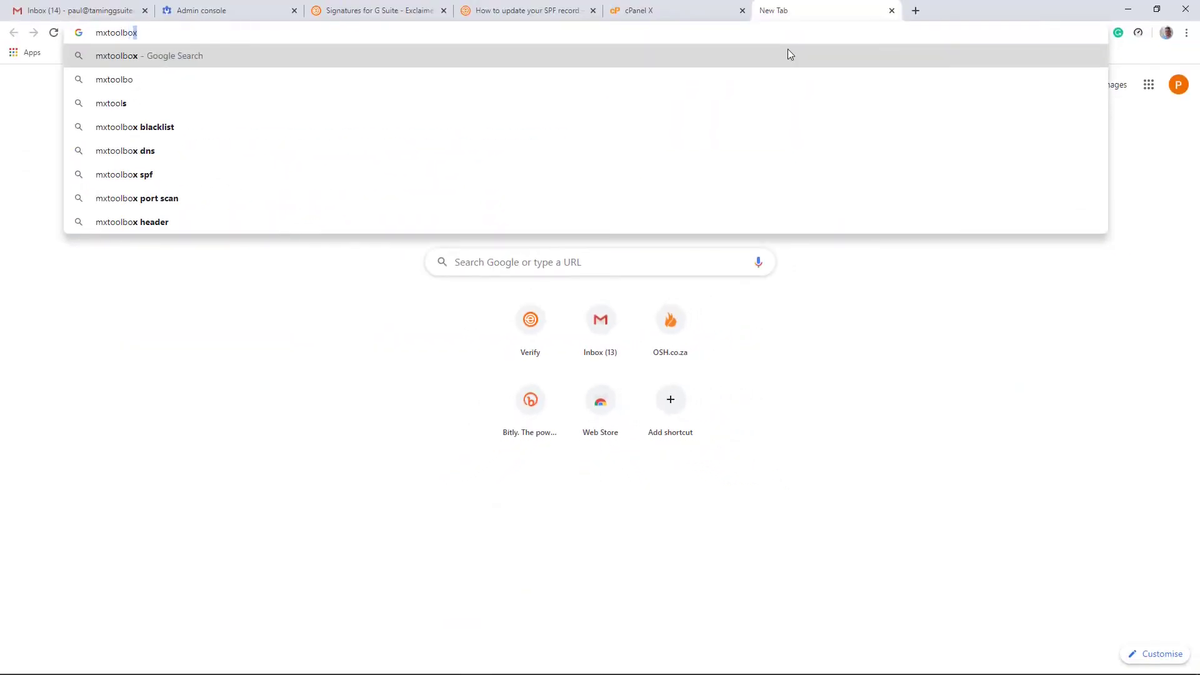
key(Return)
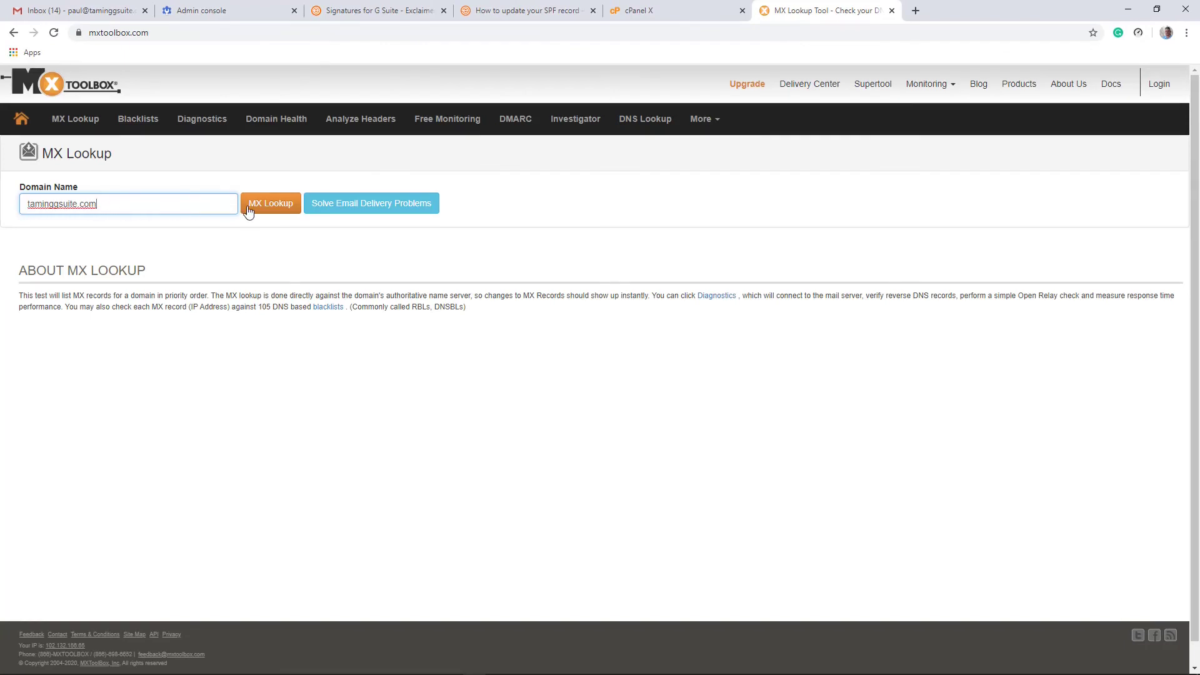
click(269, 210)
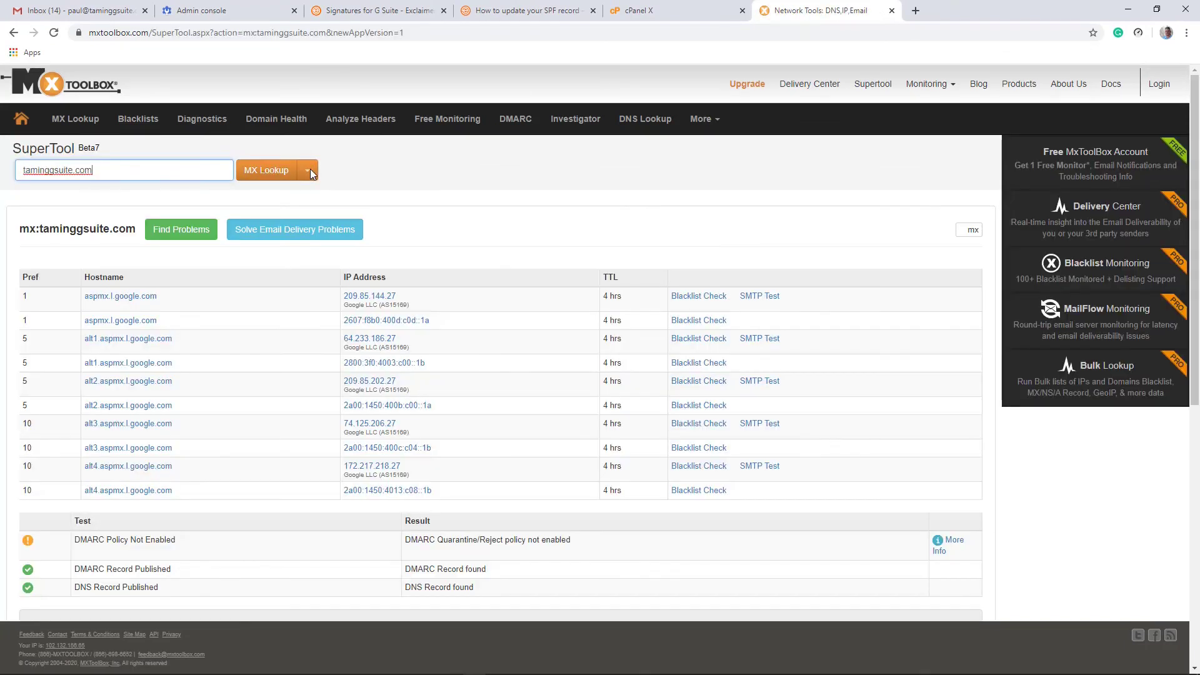
click(308, 170)
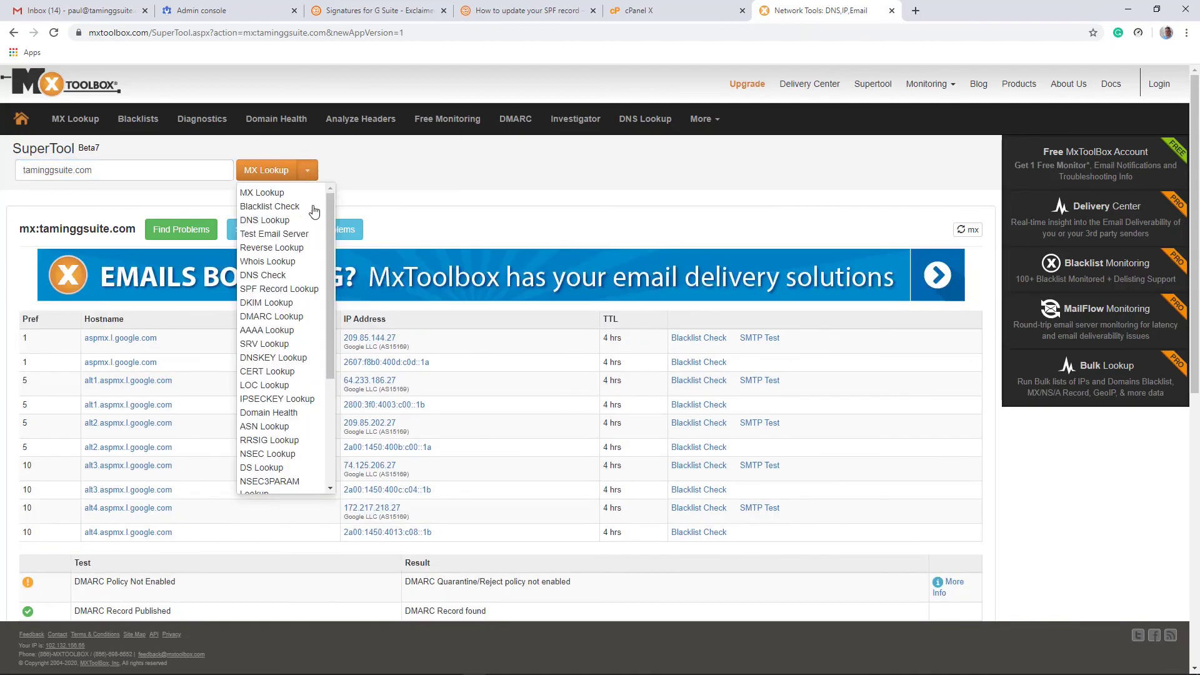
click(277, 291)
click(283, 170)
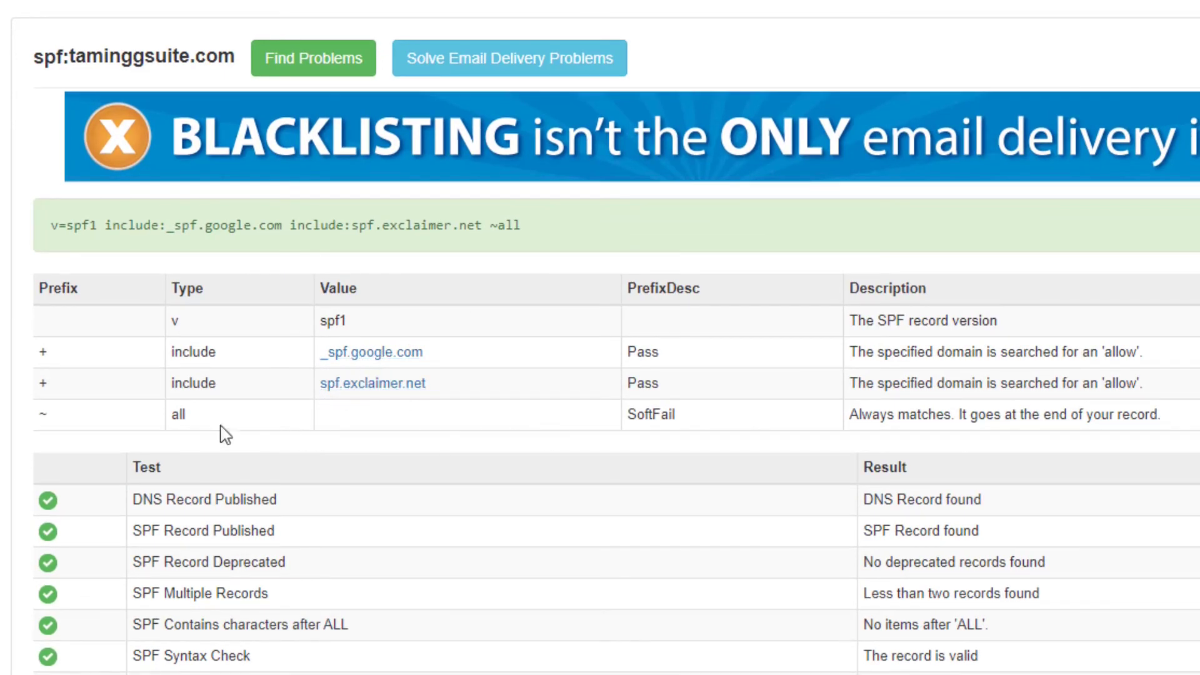
double_click(644, 416)
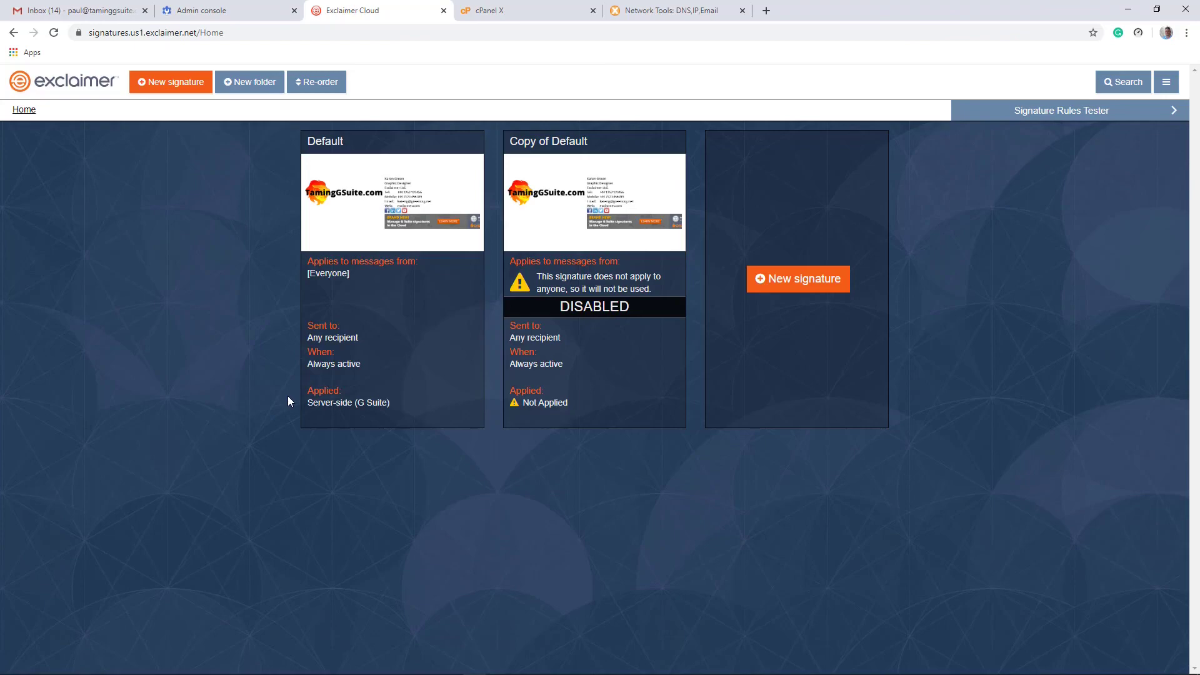
click(57, 10)
Step: Start a Gmail message to the second test address with subject 'Testing Signature'
click(61, 128)
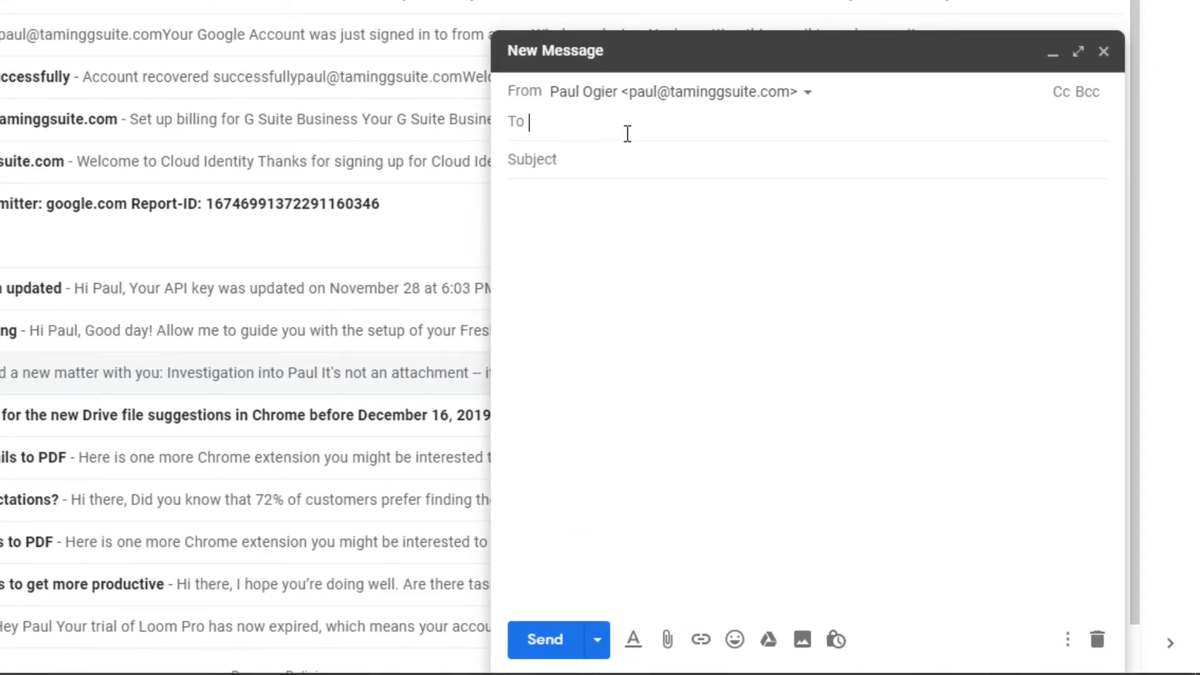
key(ctrl+v)
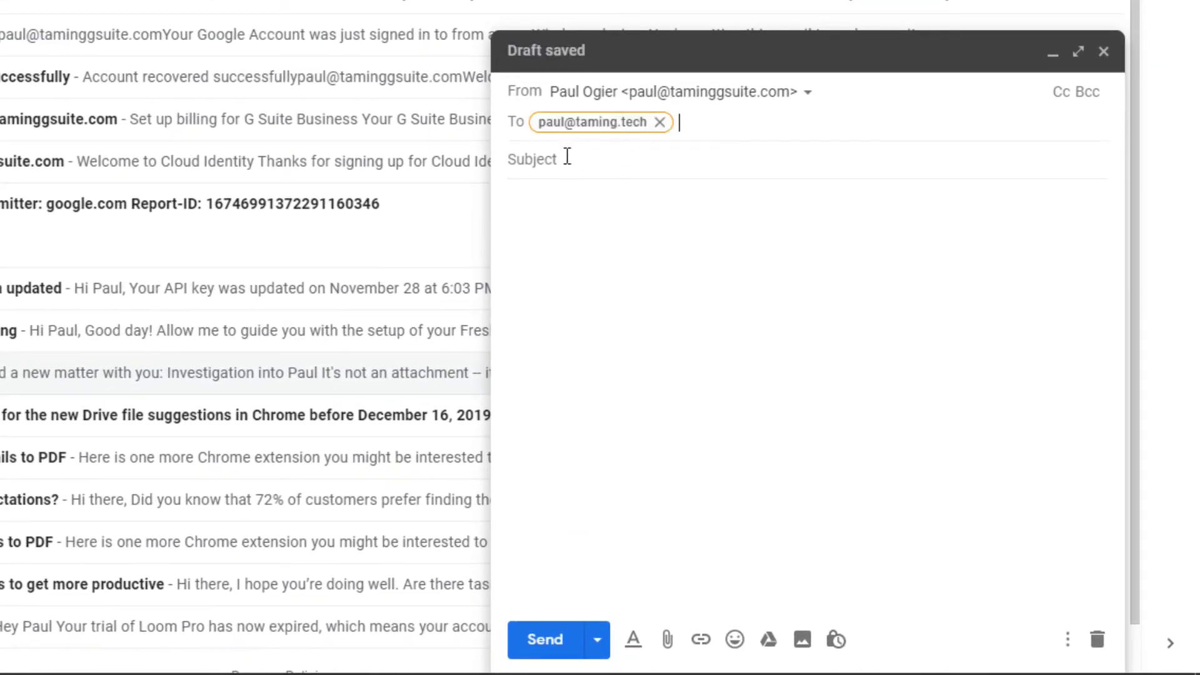
click(567, 157)
text(Testing Signatrue)
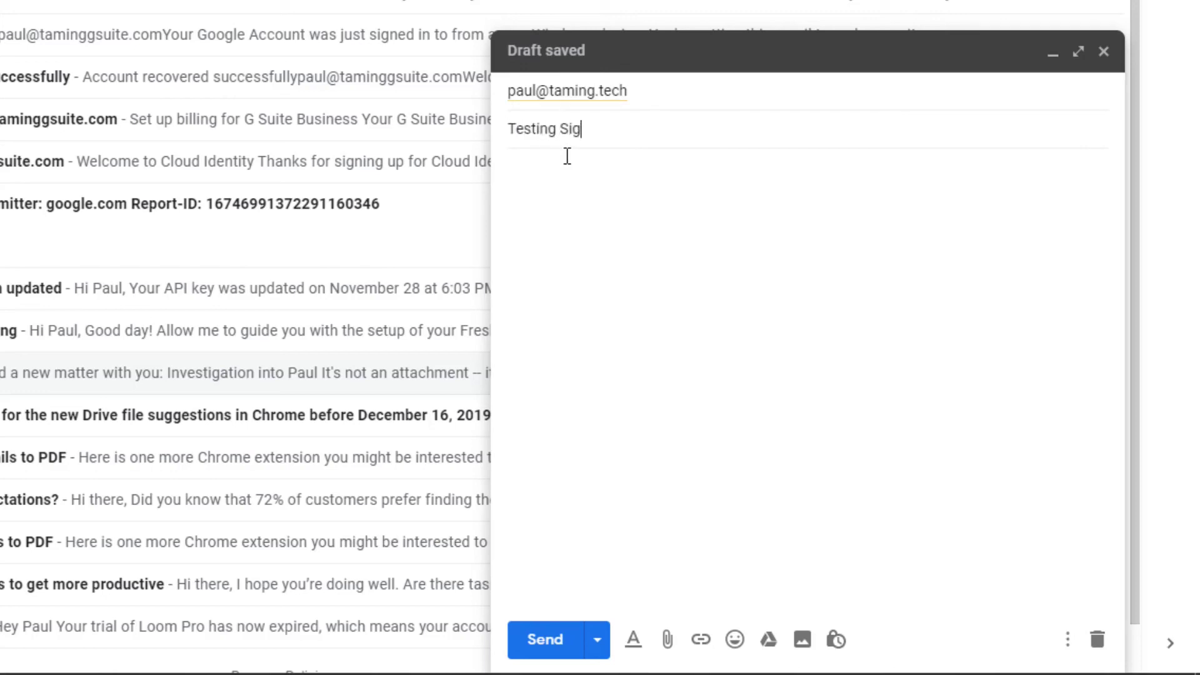
key(BackSpace)
key(BackSpace)
text(ure)
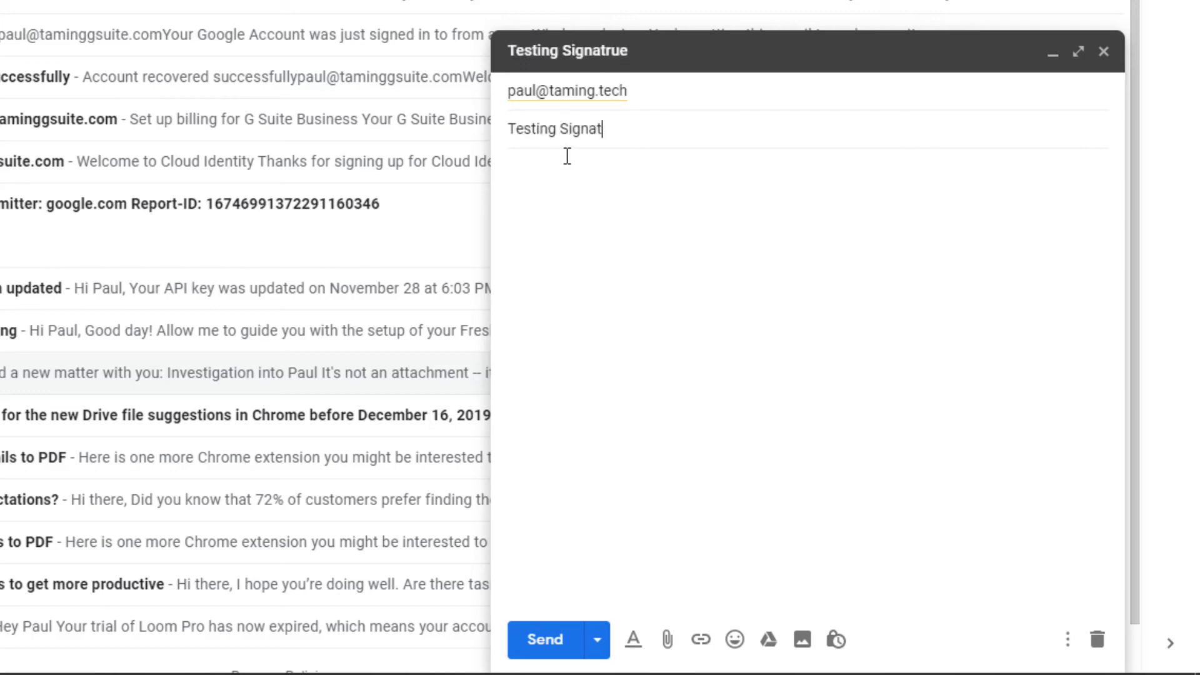
Step: Write a short body about the signature, fix its misspelling, and send the email
click(650, 183)
text(This is my my)
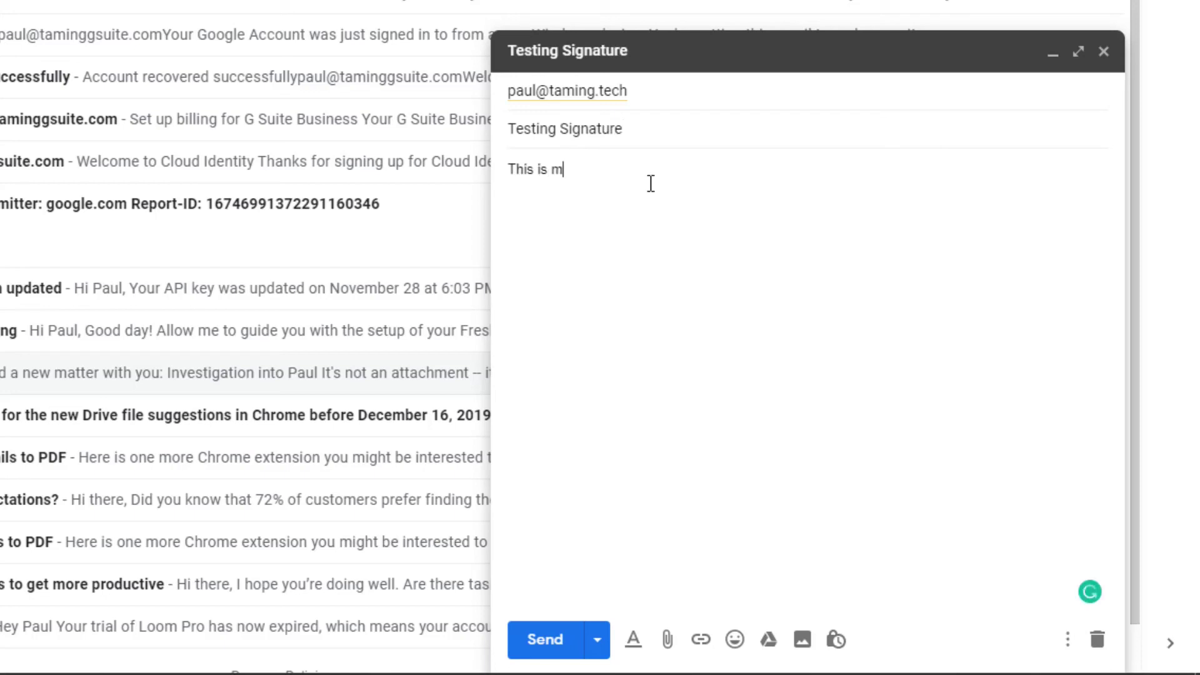
text(sigantreus)
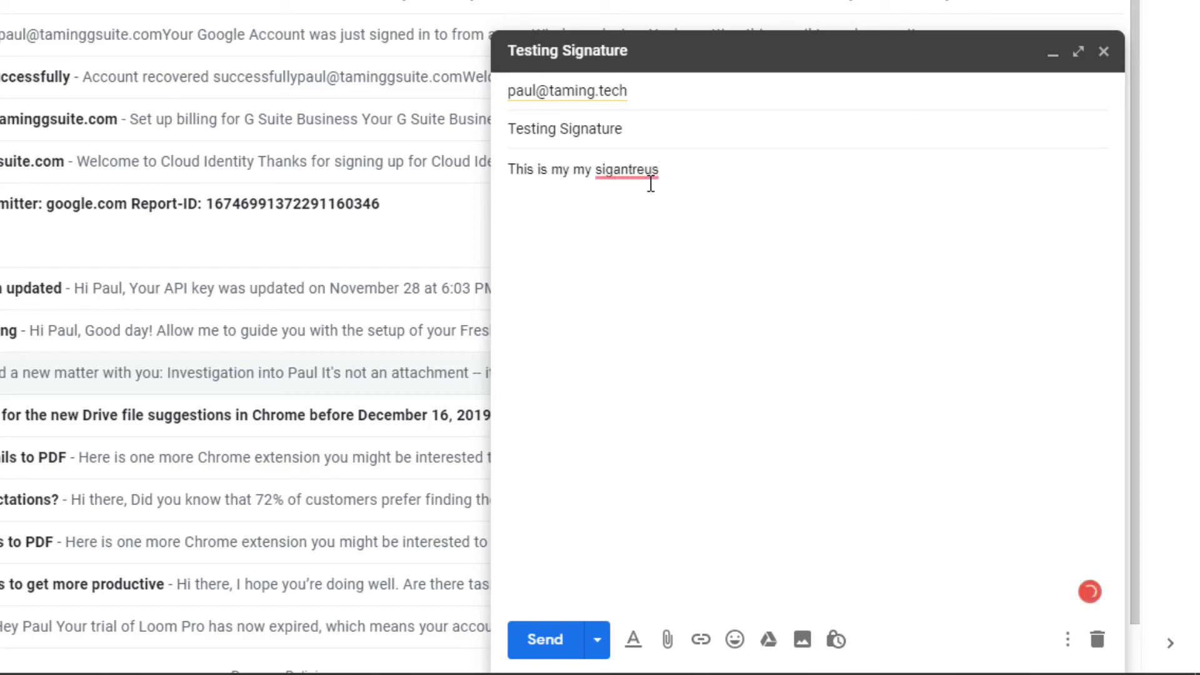
mouse_move(647, 172)
click(661, 220)
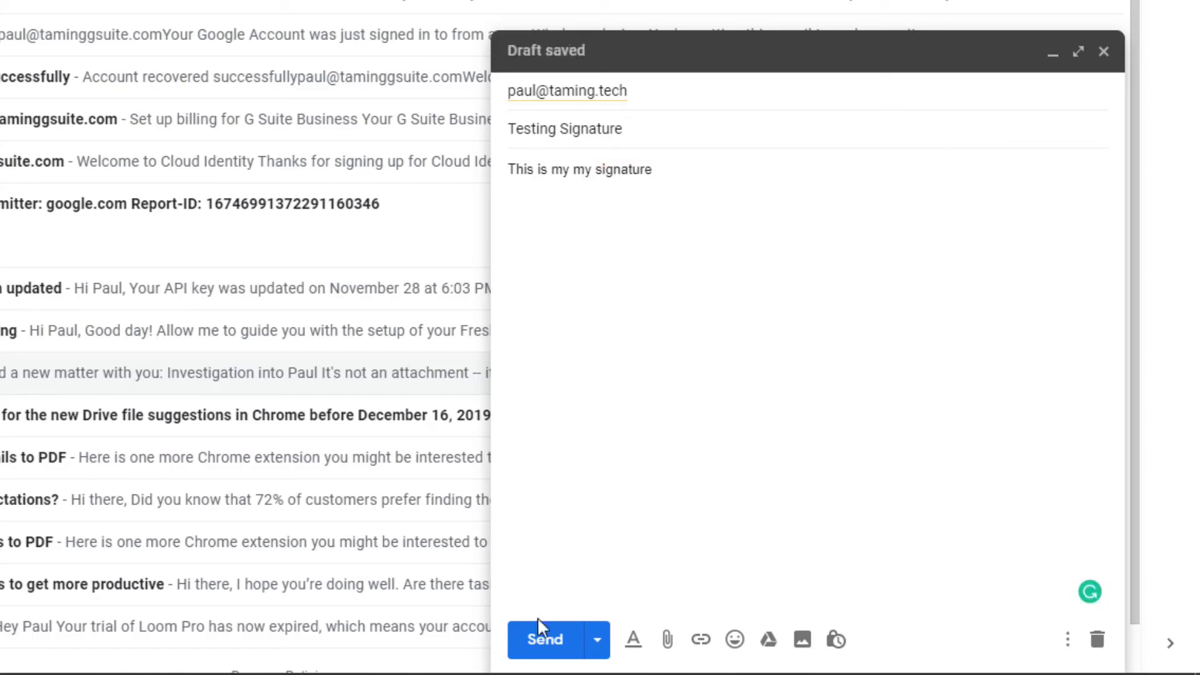
click(545, 639)
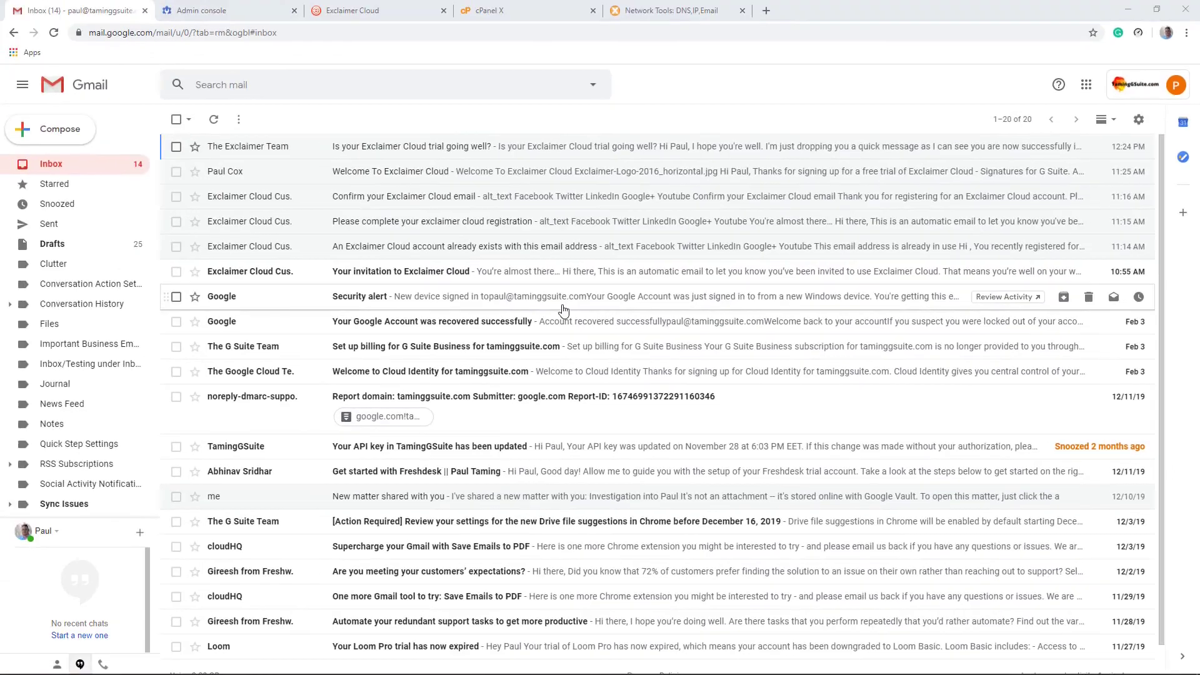
click(393, 12)
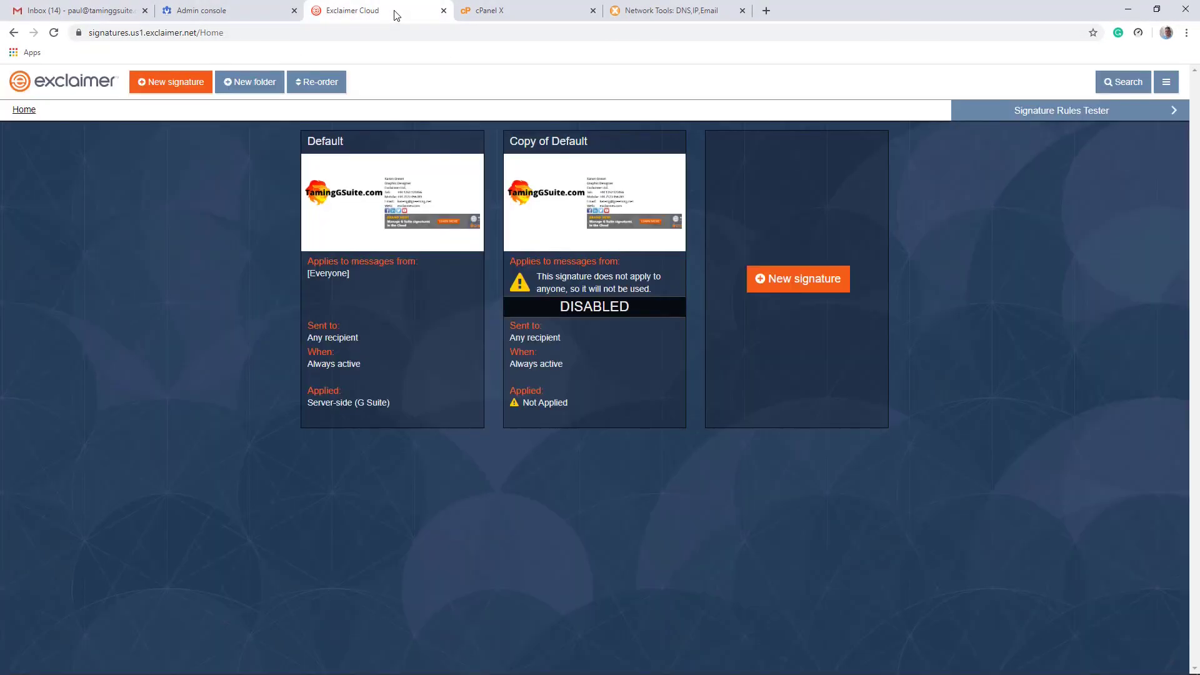
Step: Test the signature rules for a company-address message with subject 'Test' and body 'Hellllo'
click(1058, 115)
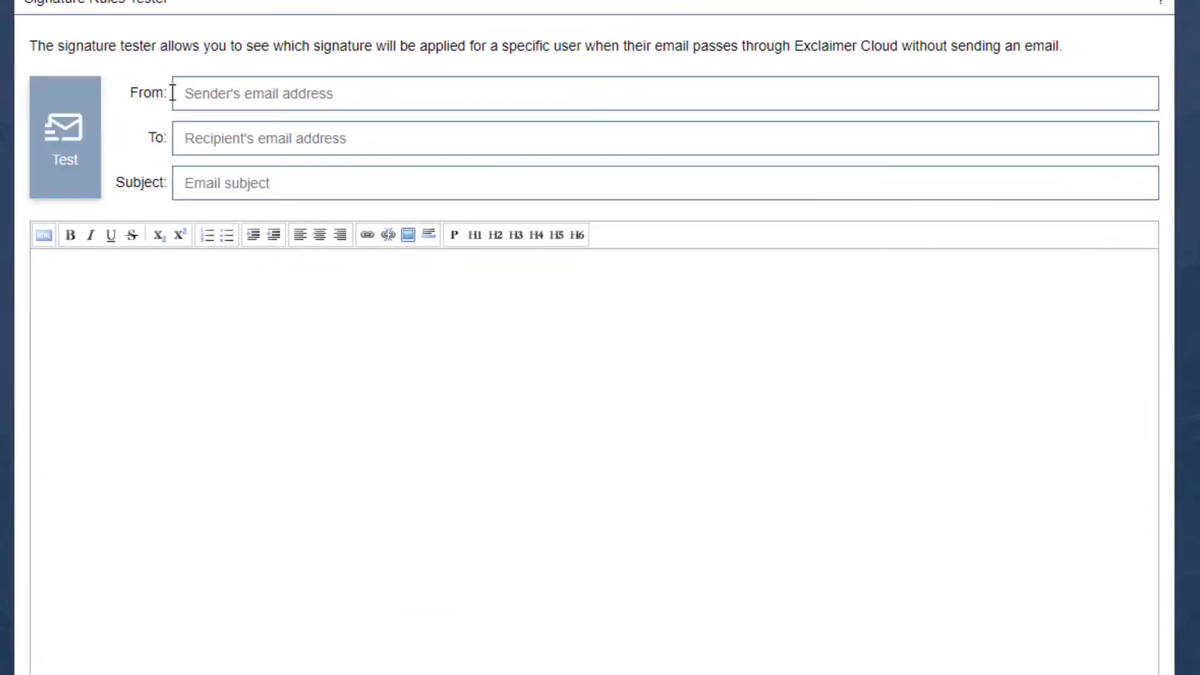
click(238, 90)
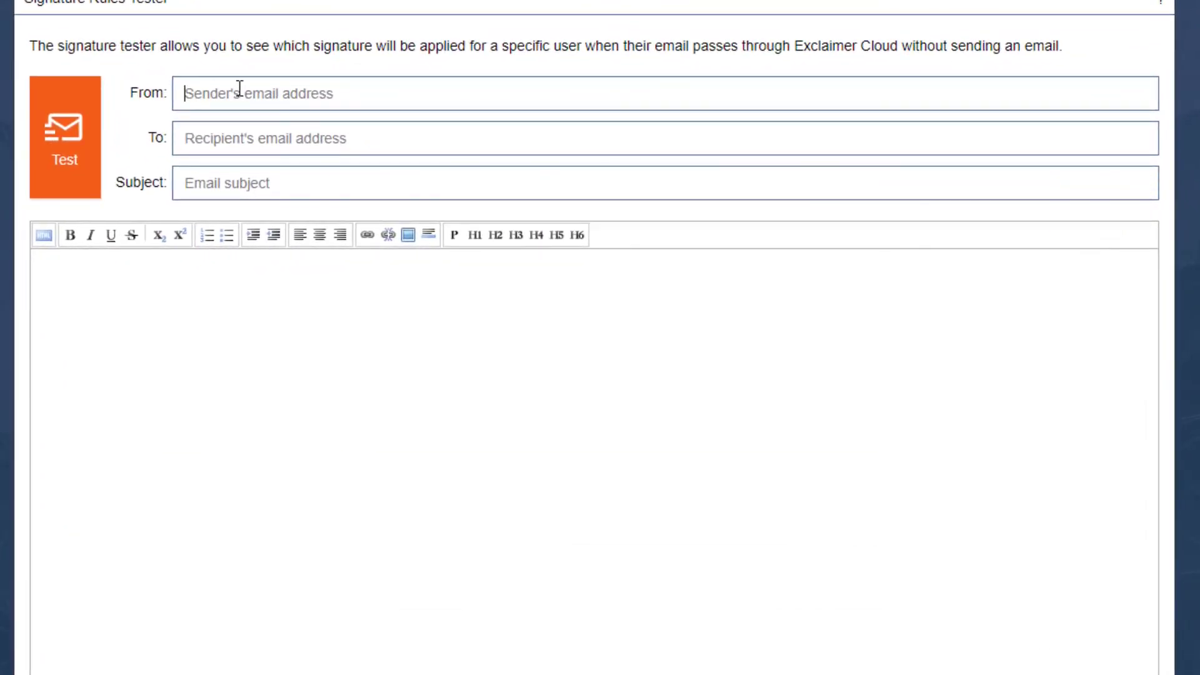
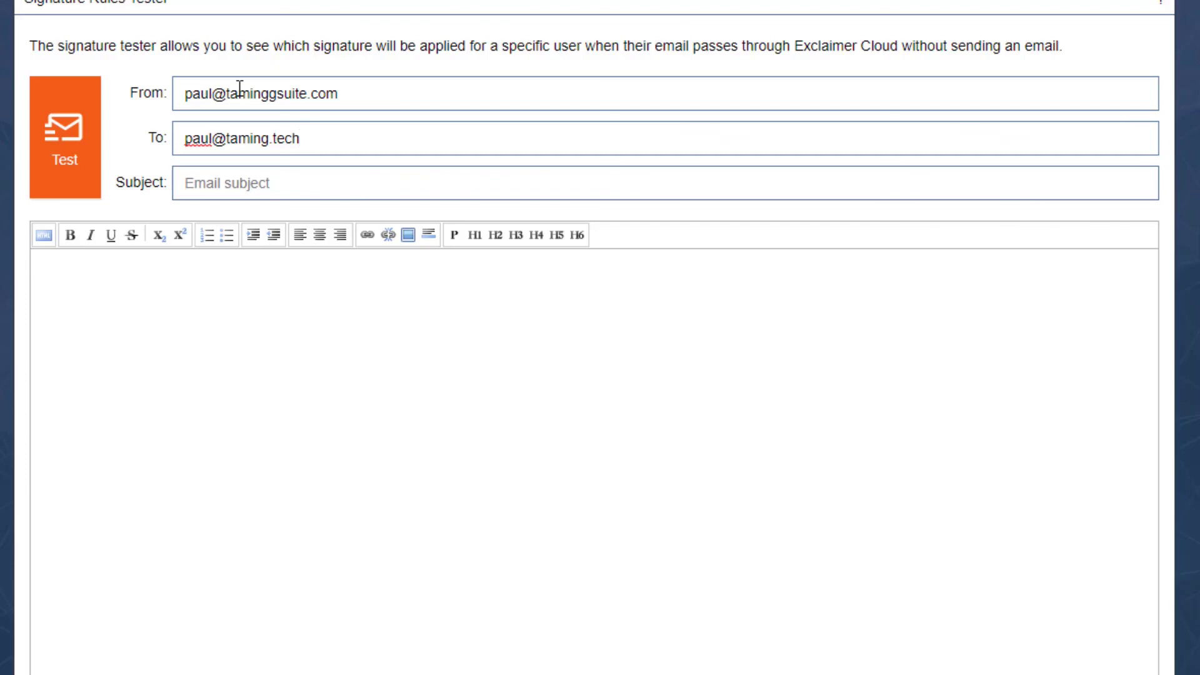
click(347, 183)
text(Test)
click(147, 287)
text(He)
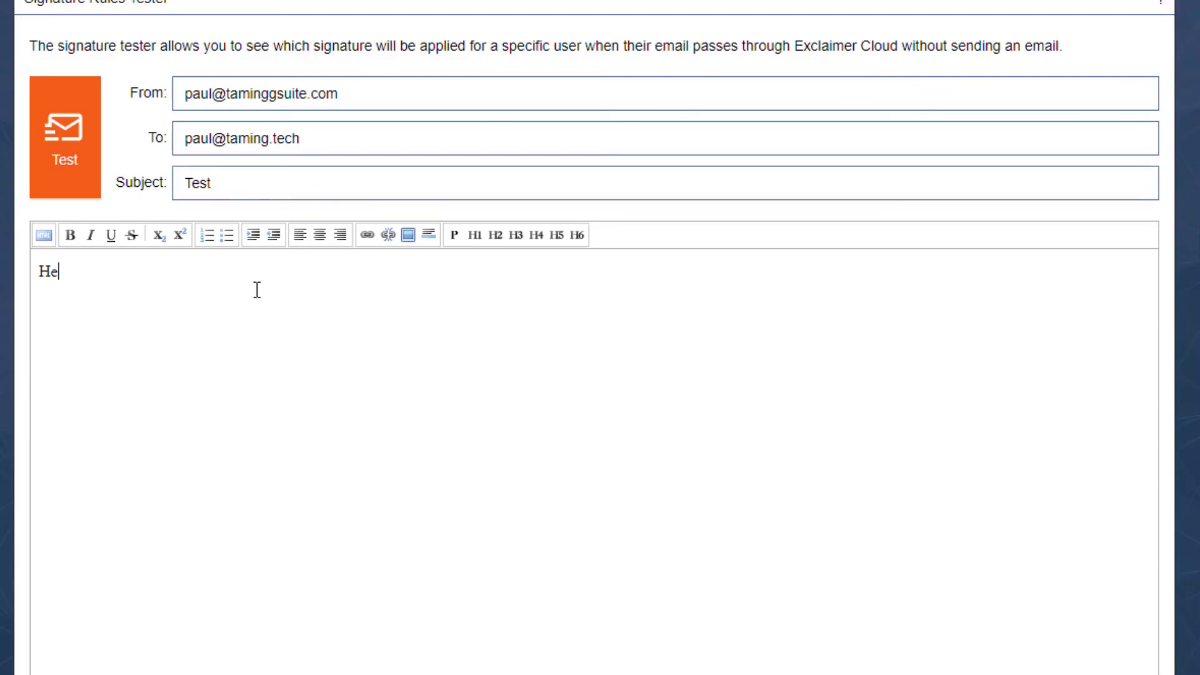
text(llllo)
click(64, 134)
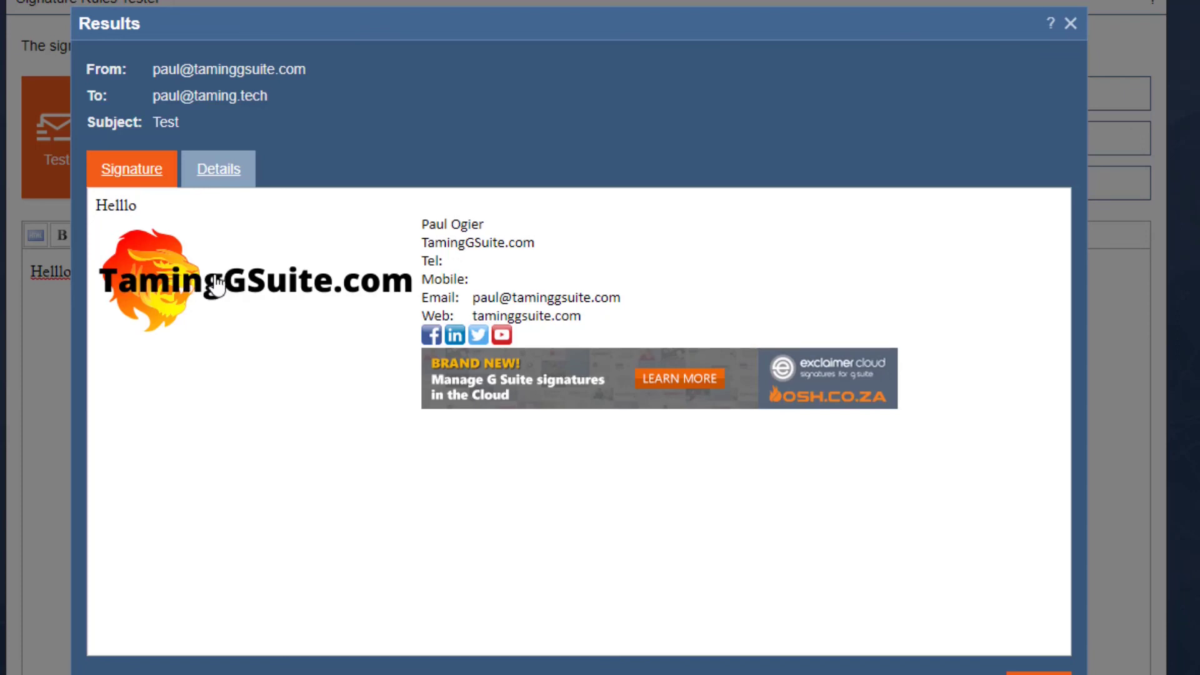
Step: Check in the results' Details tab how each signature rule evaluated
drag(448, 223, 466, 279)
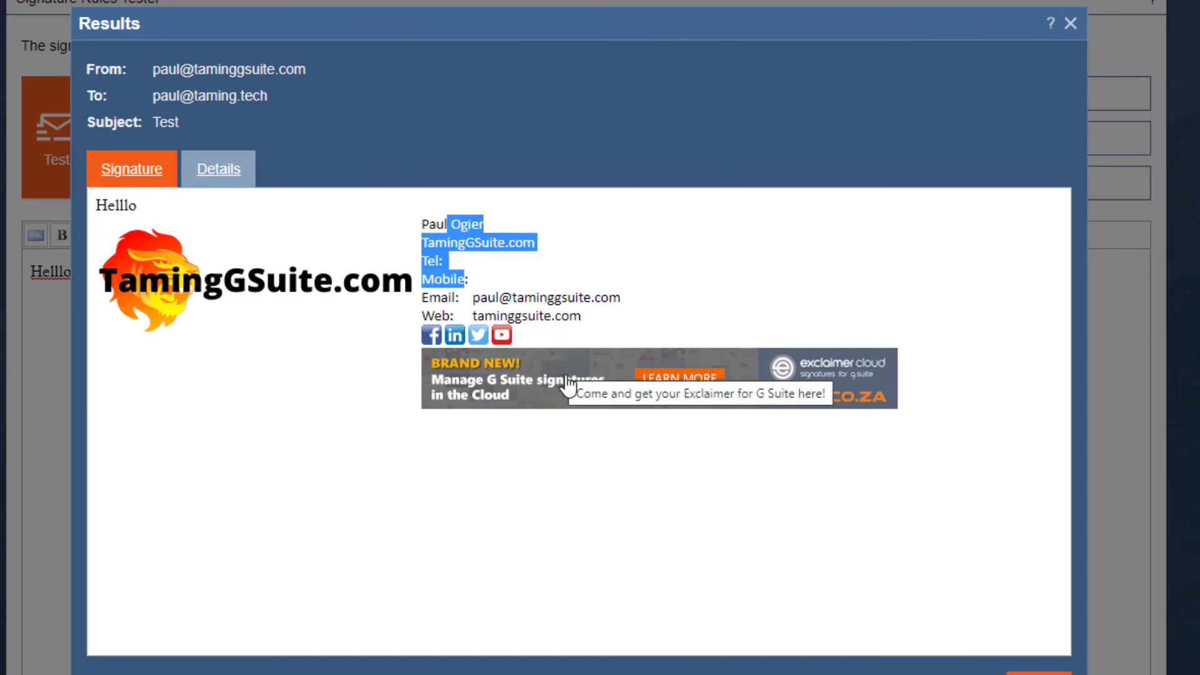
click(229, 170)
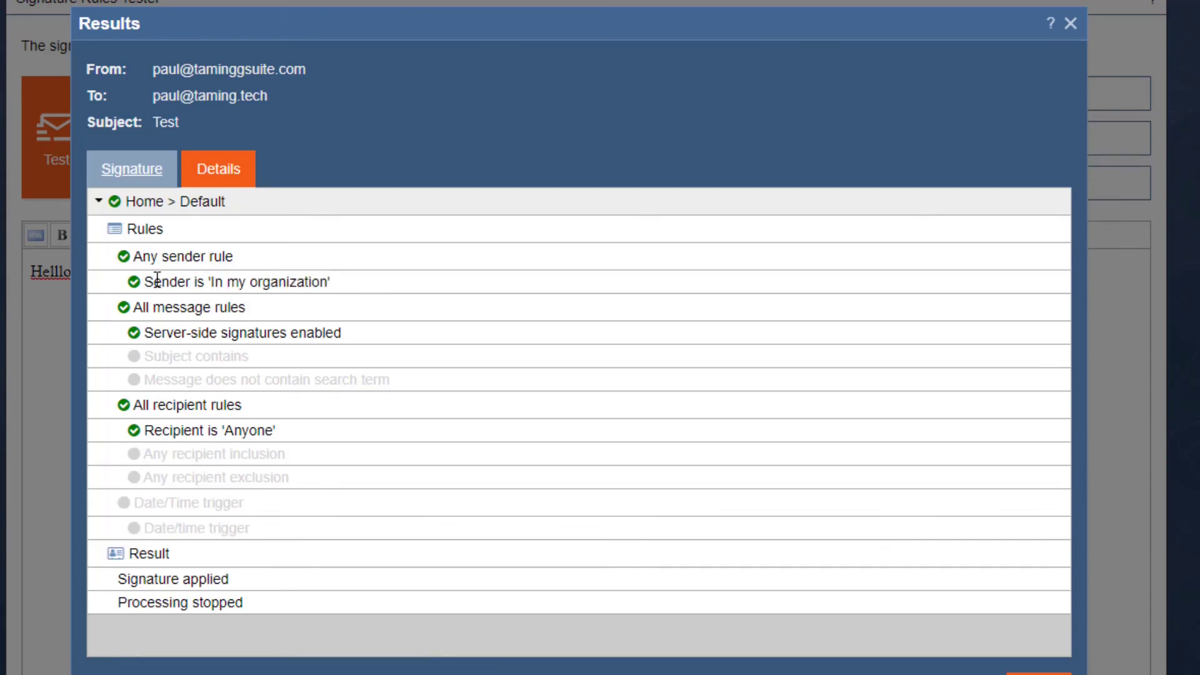
mouse_move(200, 284)
click(148, 180)
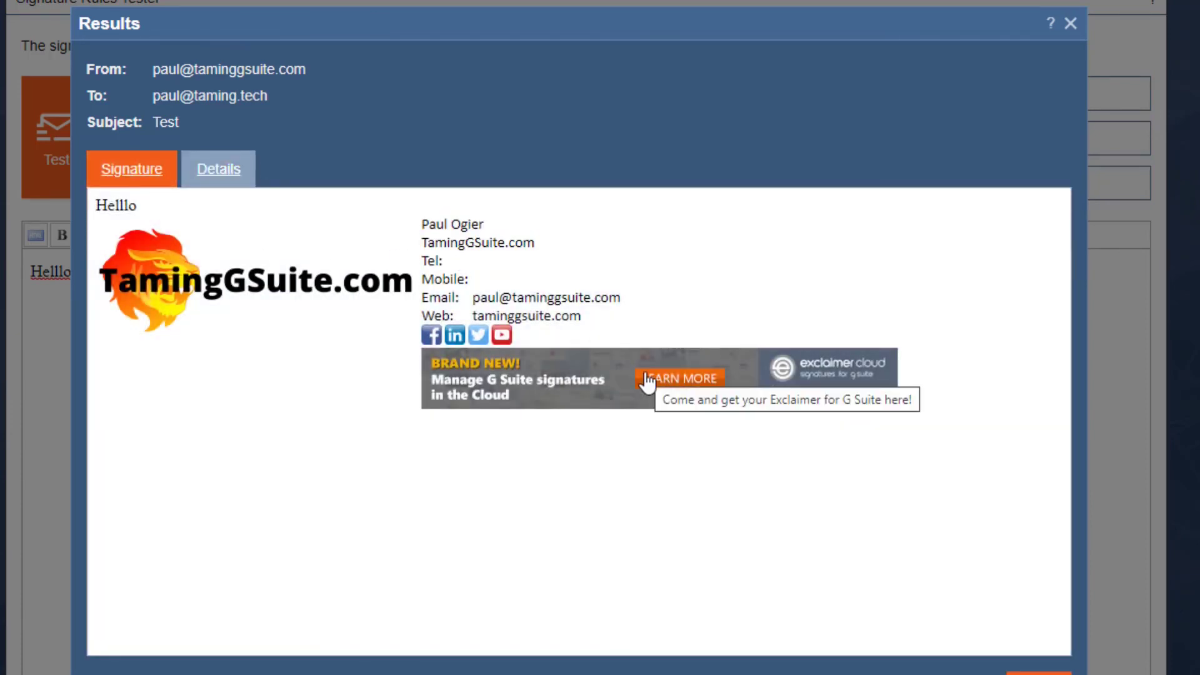
Step: Inspect the name and empty Tel/Mobile lines in the preview, then close the results and tester
triple_click(431, 221)
click(497, 242)
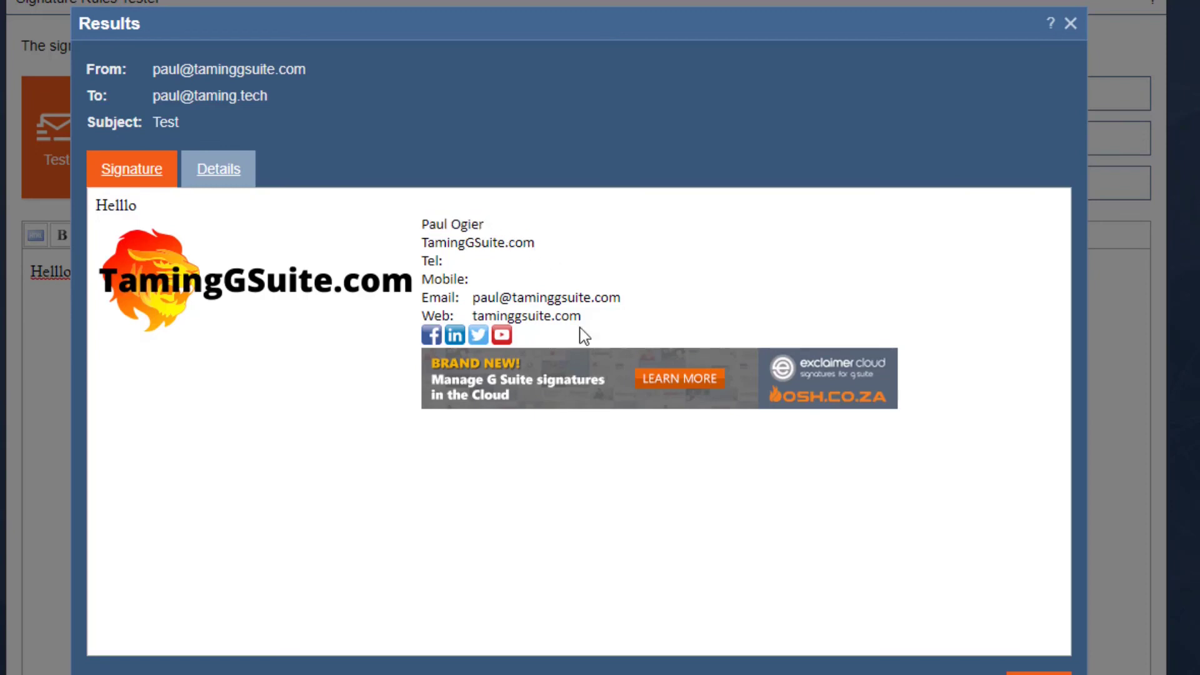
drag(442, 261, 463, 271)
click(520, 289)
click(1028, 672)
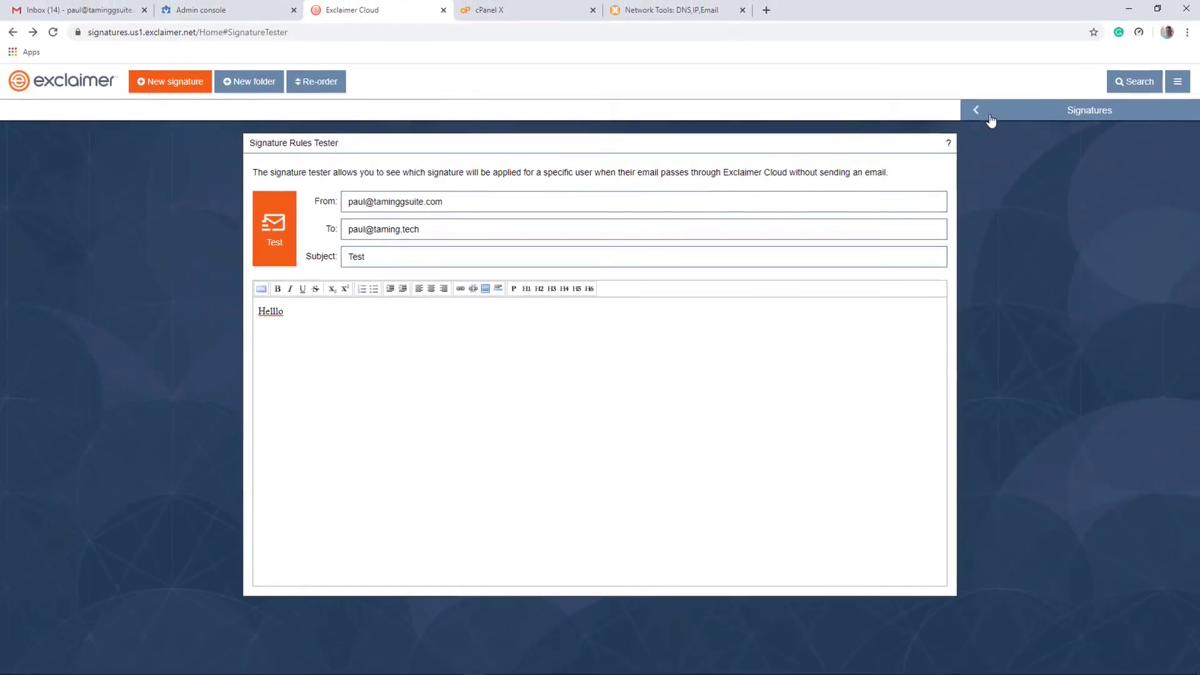
click(990, 119)
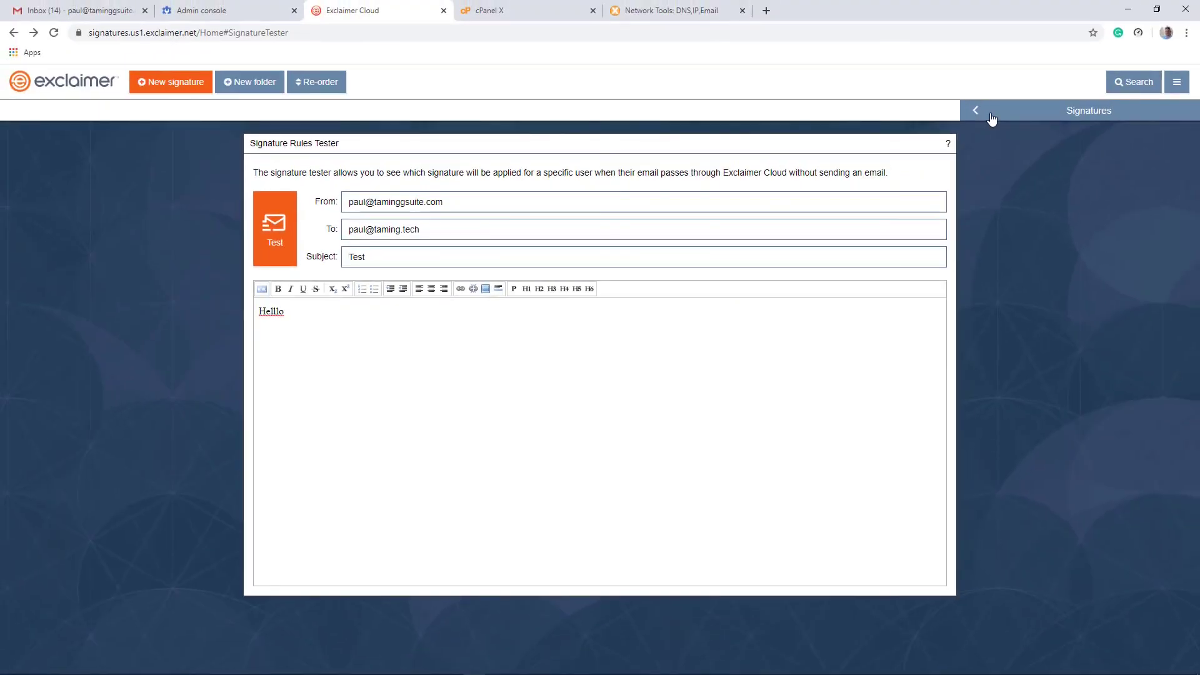
Step: Open the Default signature design, then bring up the Users list in Google Admin
click(369, 182)
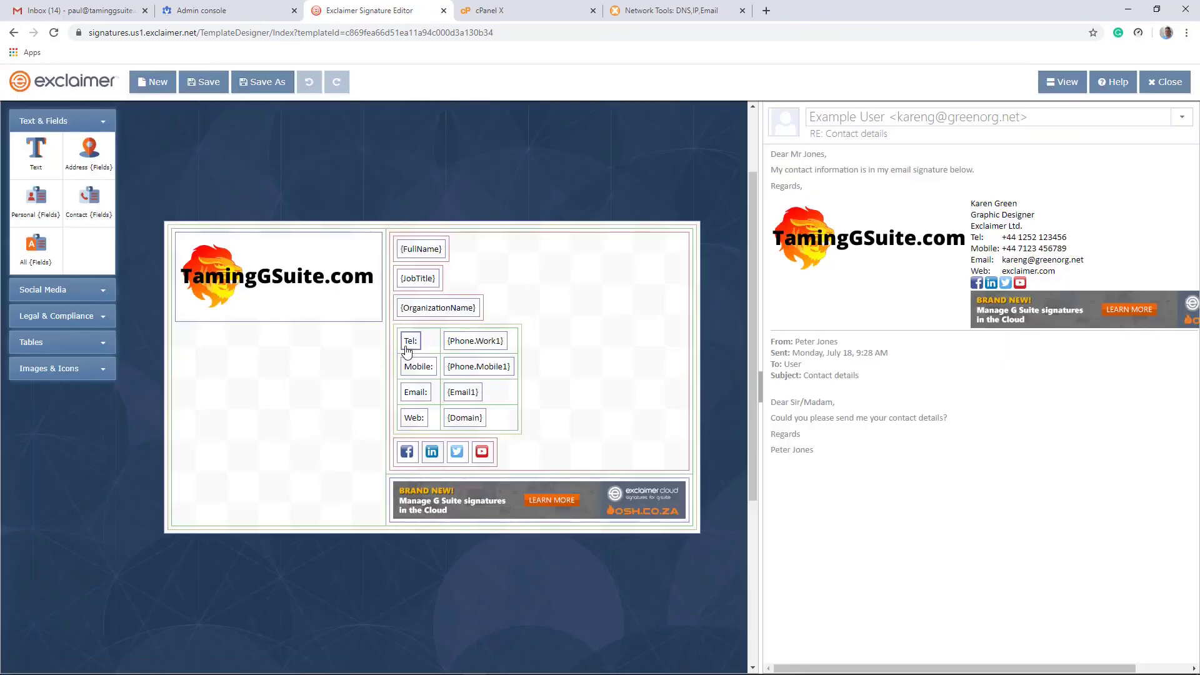
click(214, 12)
click(226, 185)
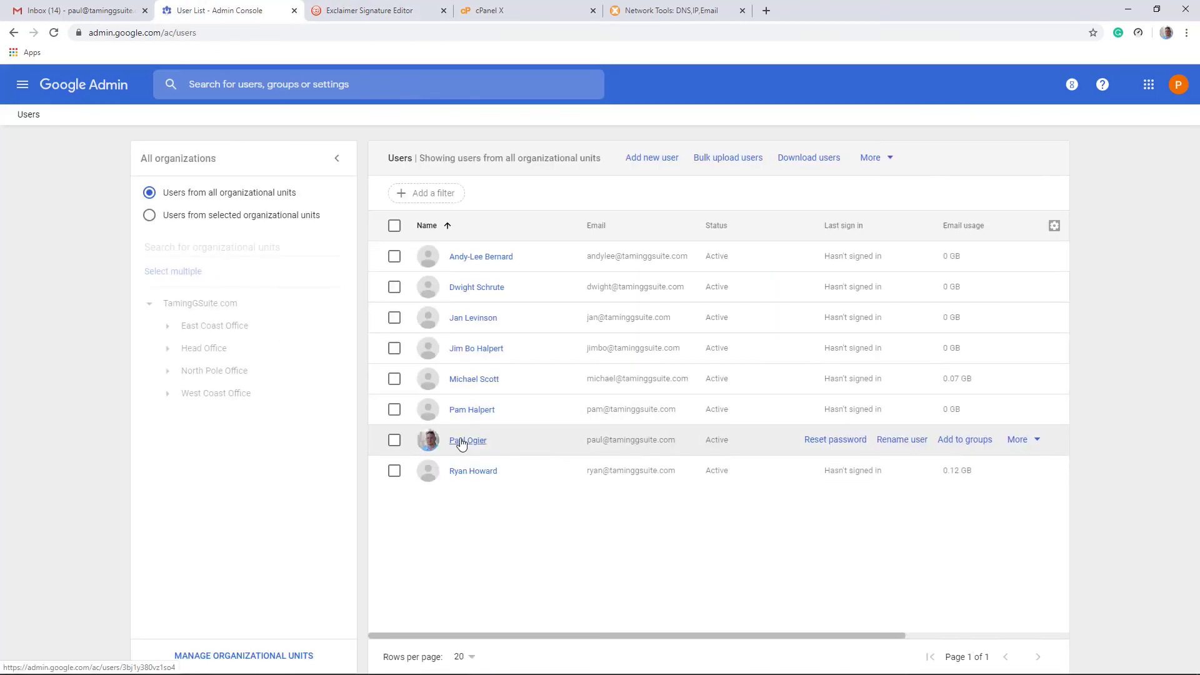
Step: Edit the admin user's contact information and add a Mobile phone number
click(467, 441)
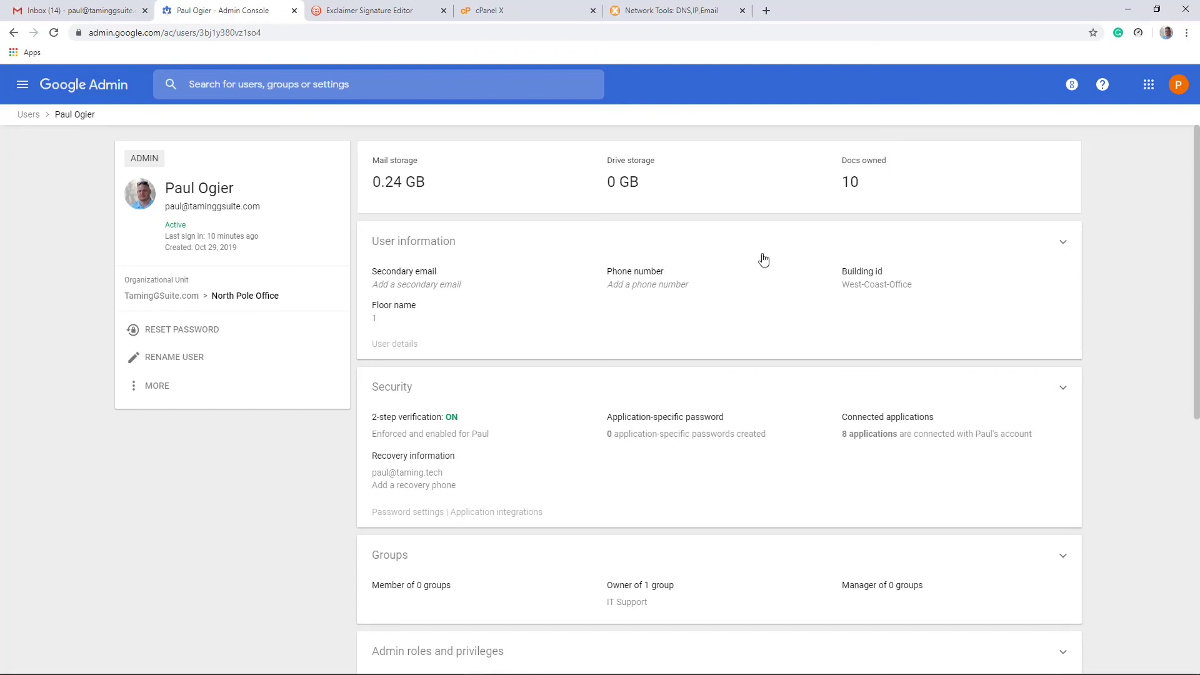
click(1064, 243)
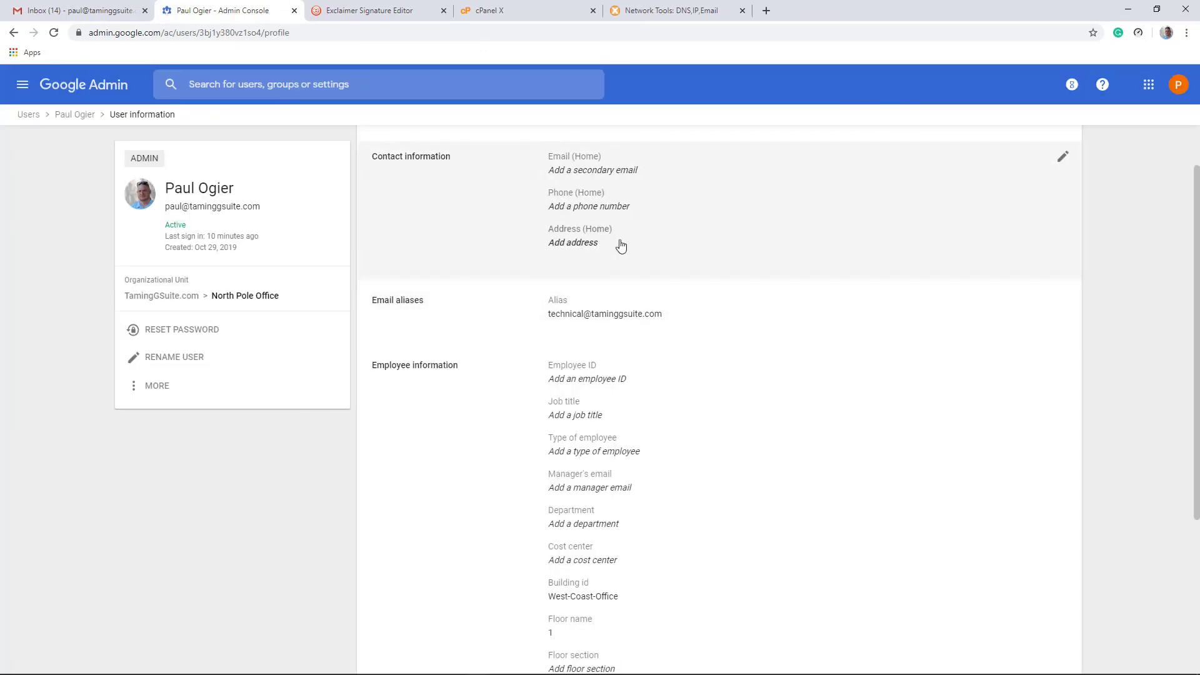
click(1063, 157)
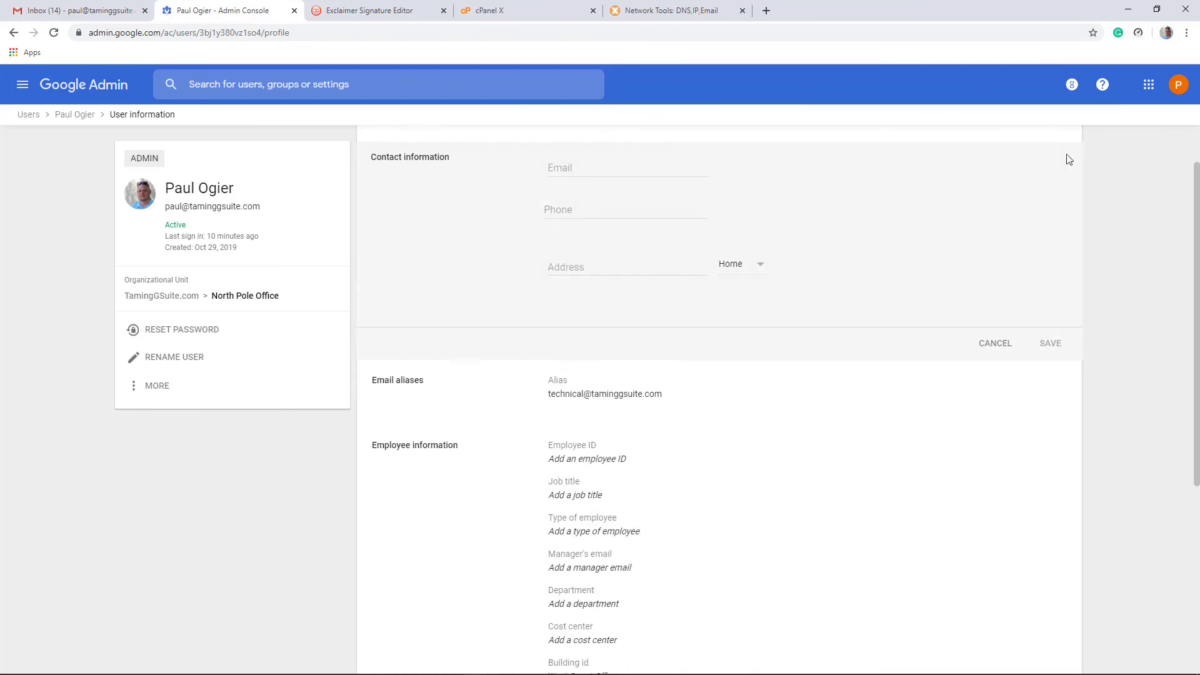
click(592, 211)
text(0111234567)
click(734, 213)
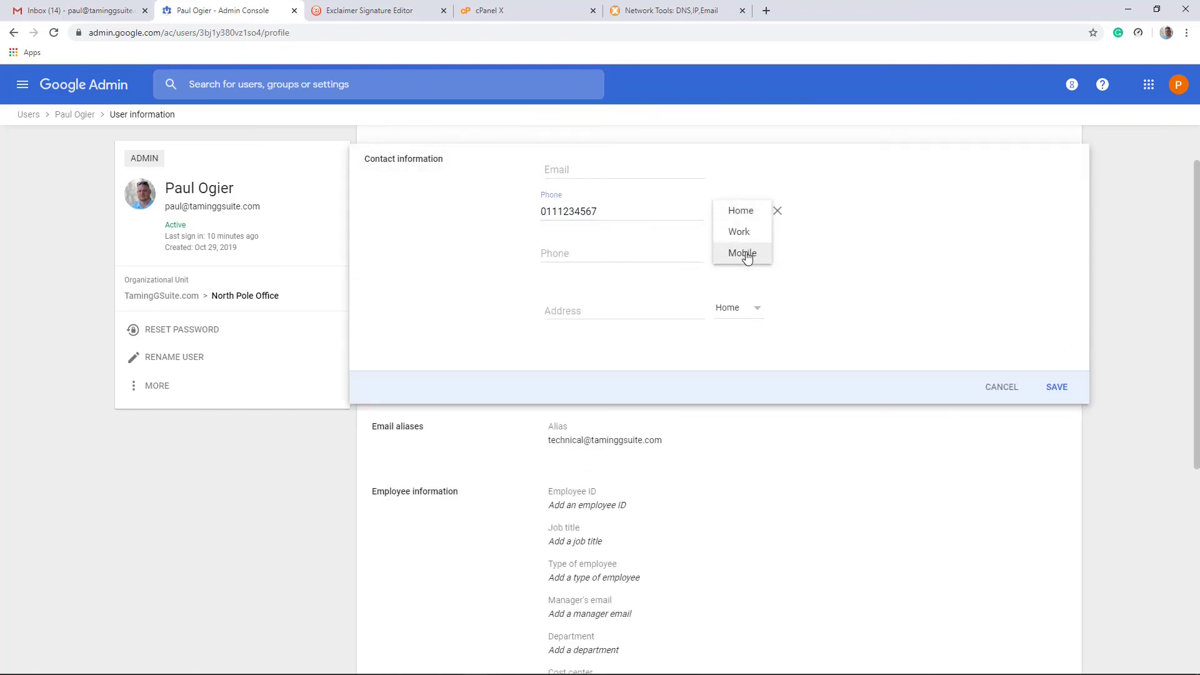
click(747, 256)
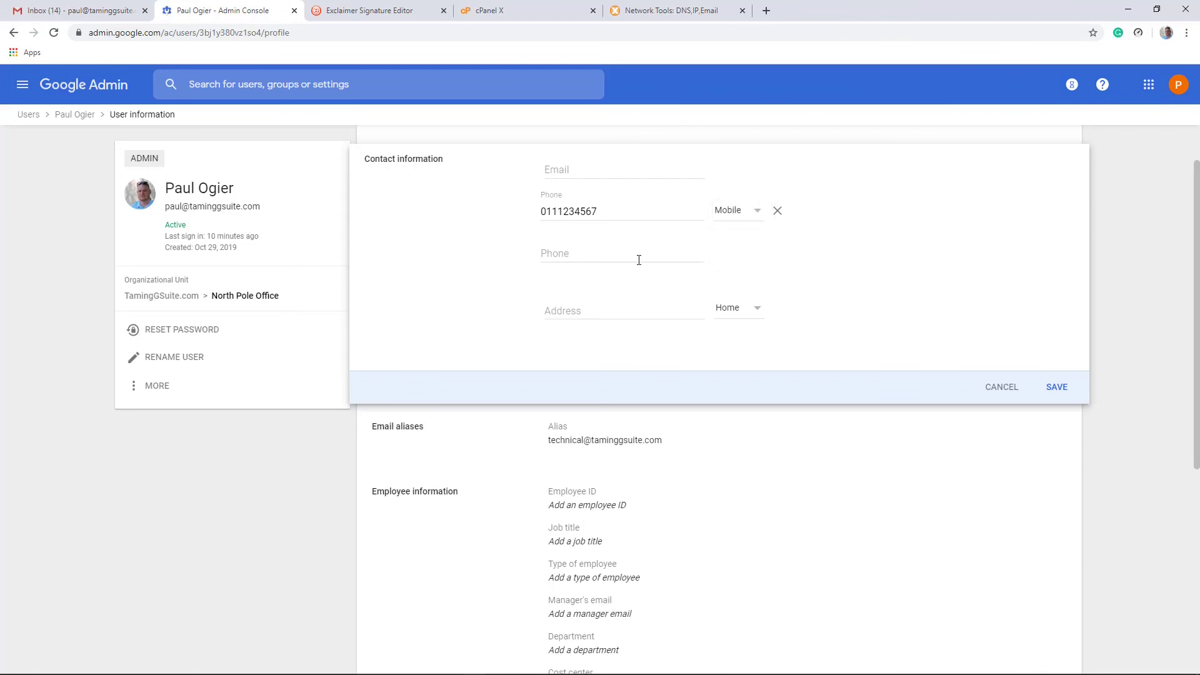
Step: Add a Work phone number and save the contact information
click(623, 253)
text(01112346678)
click(745, 256)
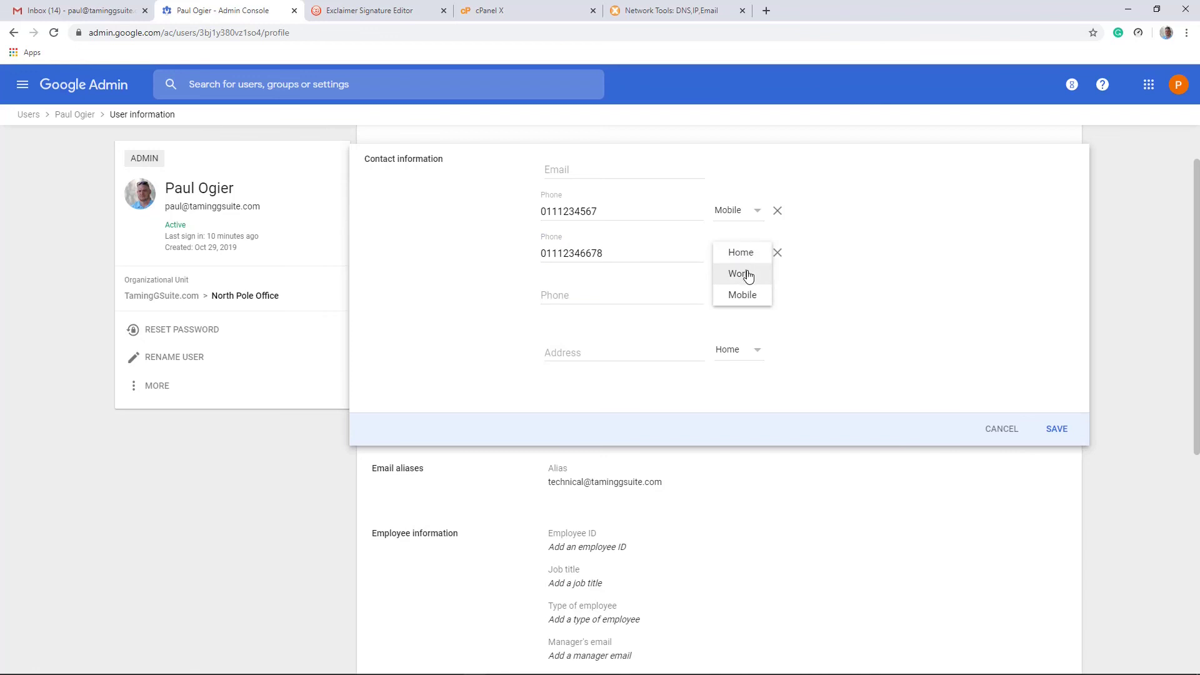
click(741, 274)
click(1057, 429)
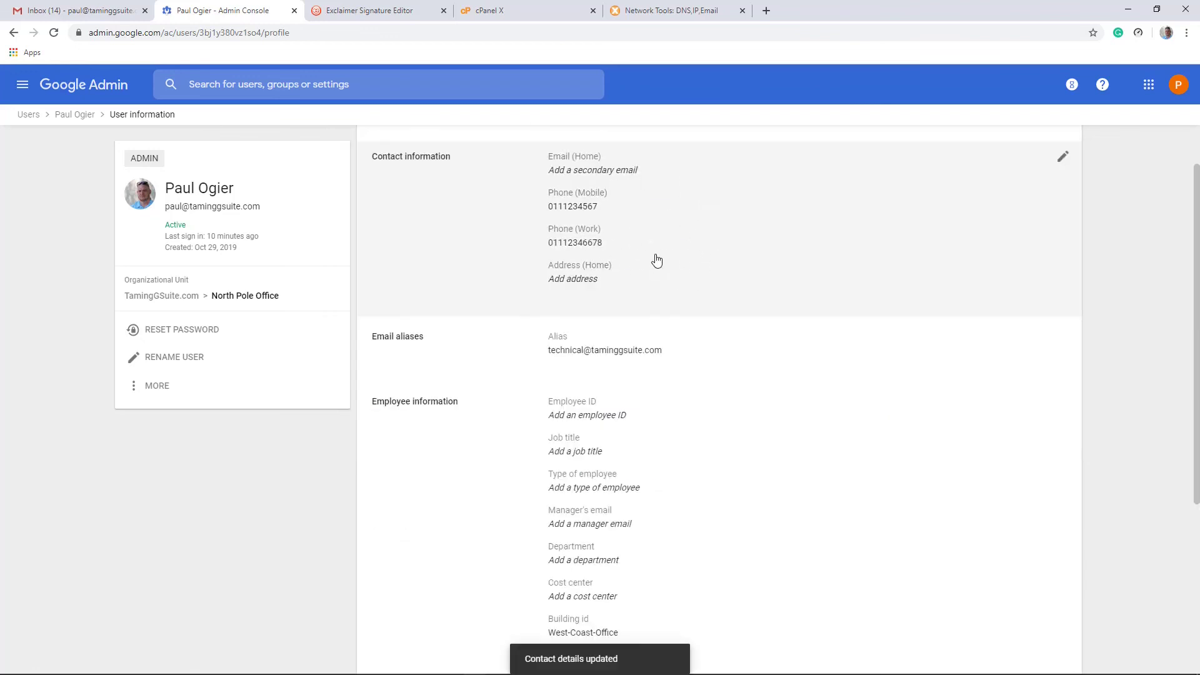
Step: Close the signature editor with Don't save and go to Settings > Synchronization
click(353, 13)
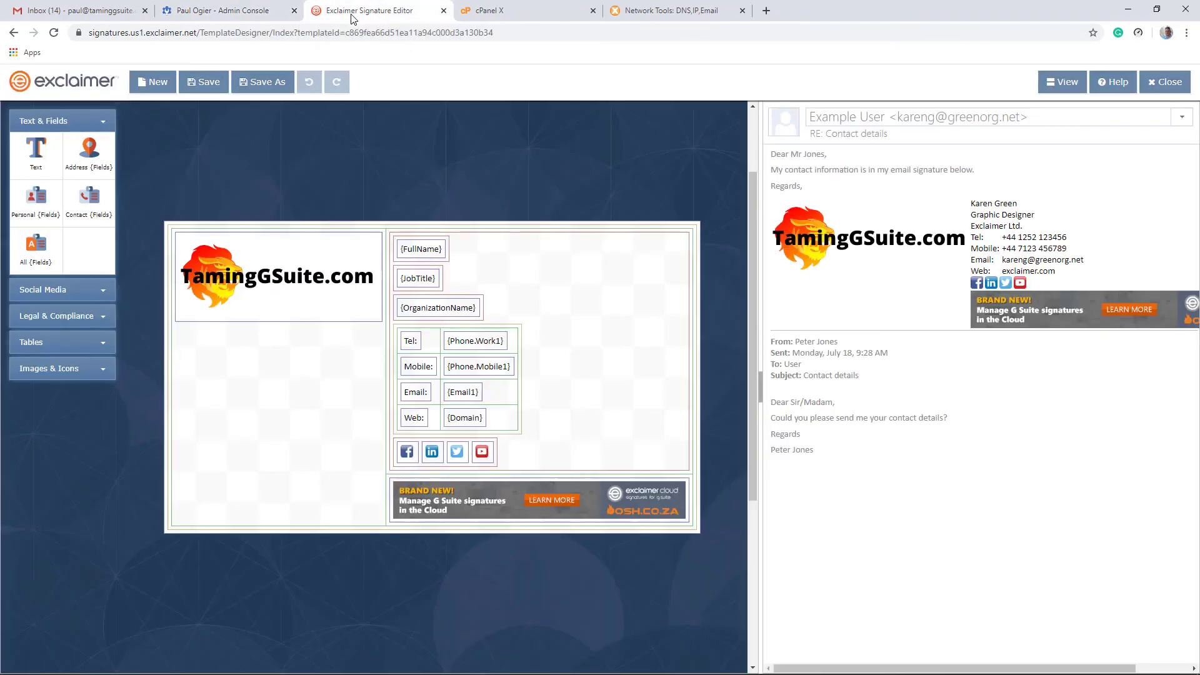
click(1163, 82)
click(704, 393)
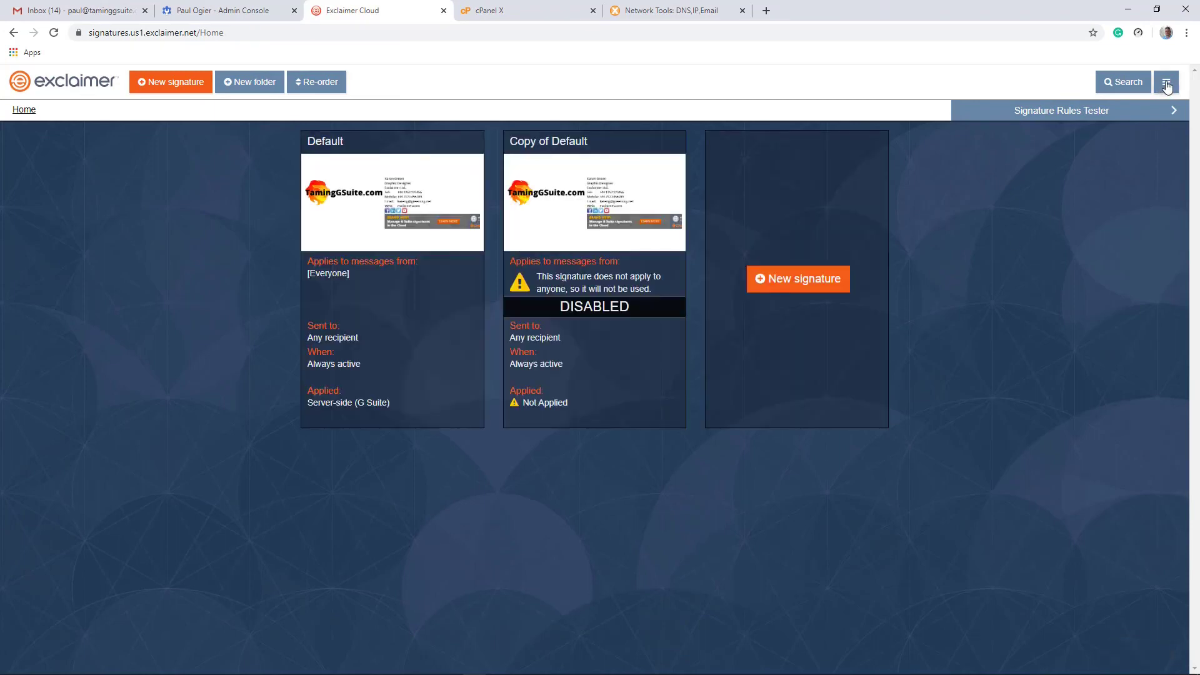
click(1167, 85)
click(1128, 128)
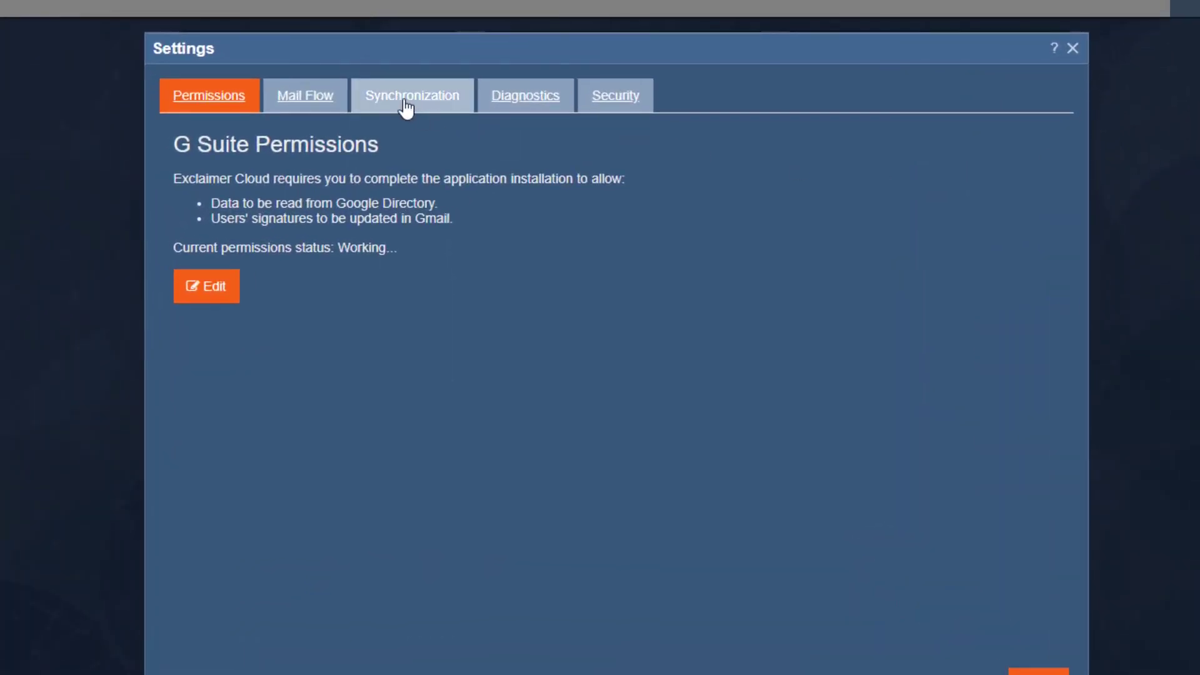
click(407, 108)
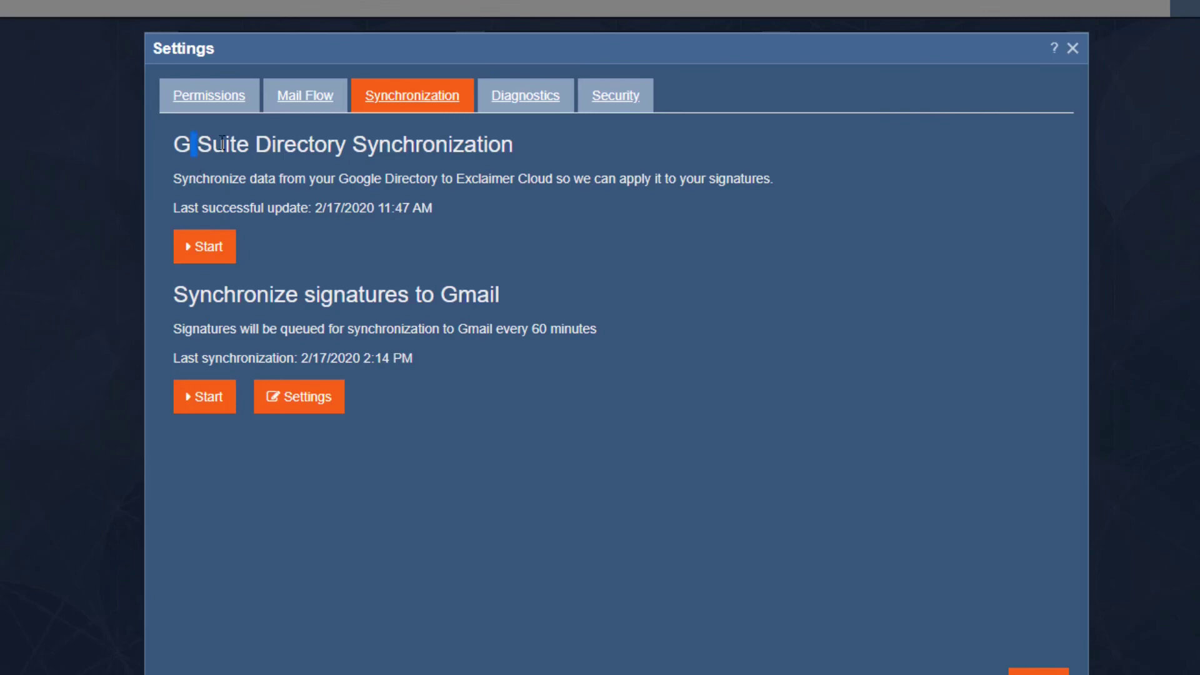
Step: Start the Gmail signature sync and the G Suite directory synchronization
drag(204, 143, 445, 142)
click(444, 141)
drag(200, 294, 464, 292)
click(463, 291)
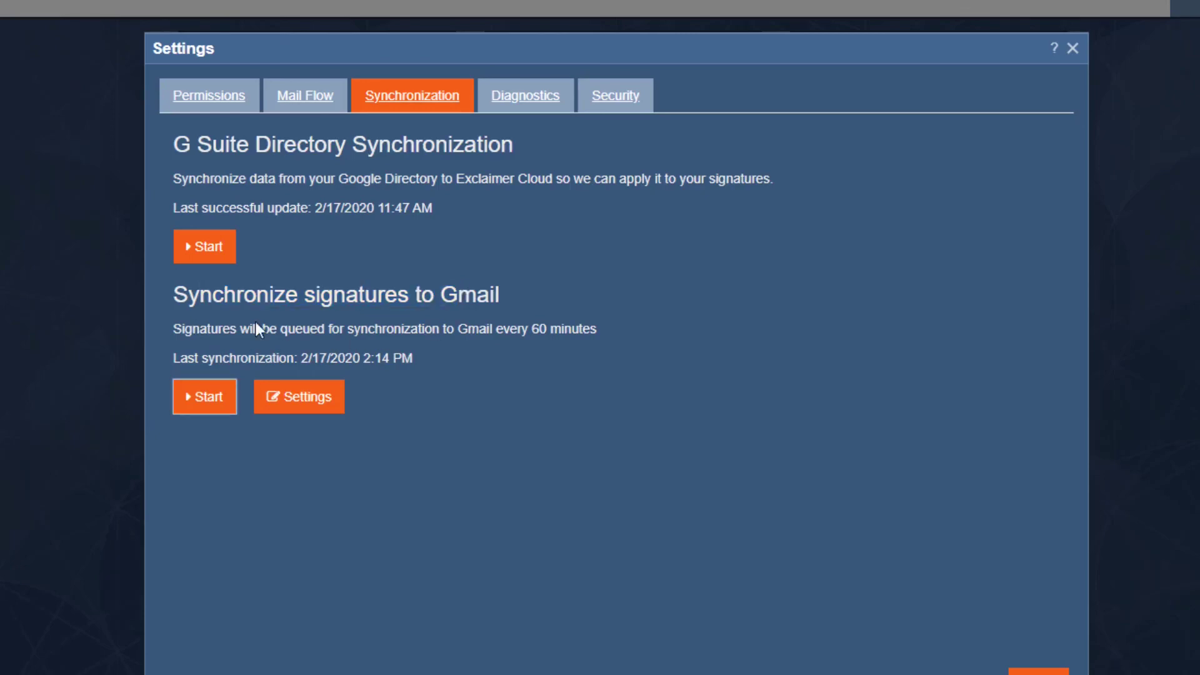
click(203, 410)
click(207, 251)
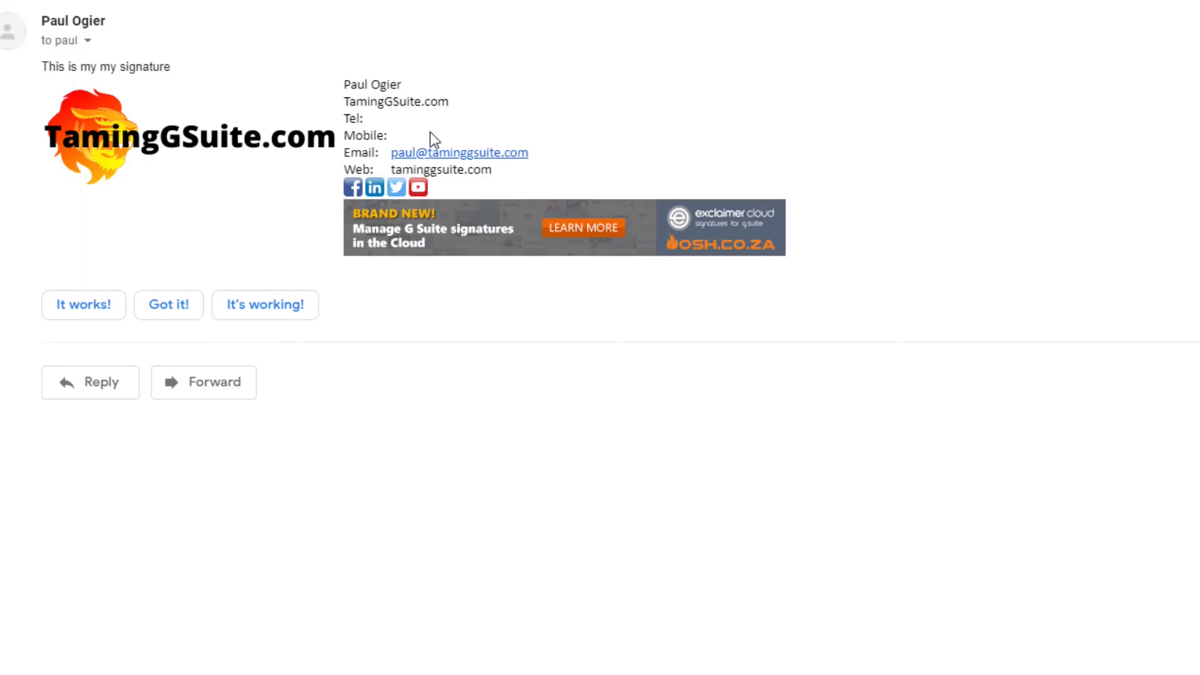
Step: Reply 'Cool' to the signed test email in Gmail
drag(379, 85, 415, 127)
click(379, 123)
click(91, 380)
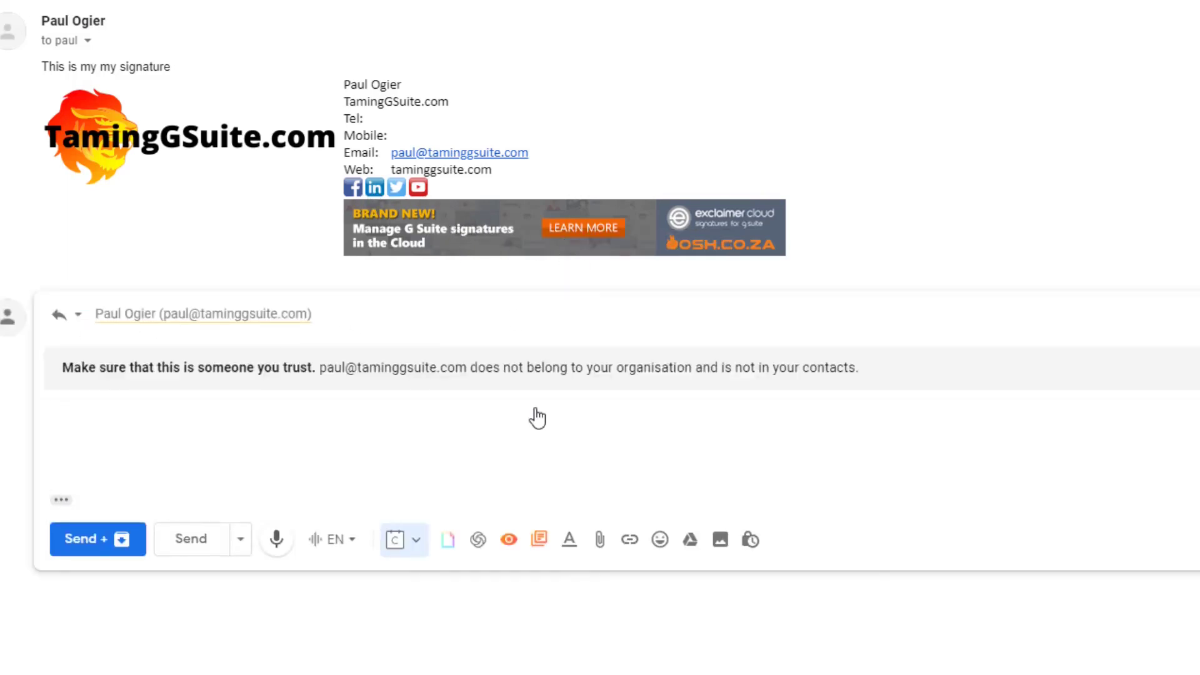
text(Cool)
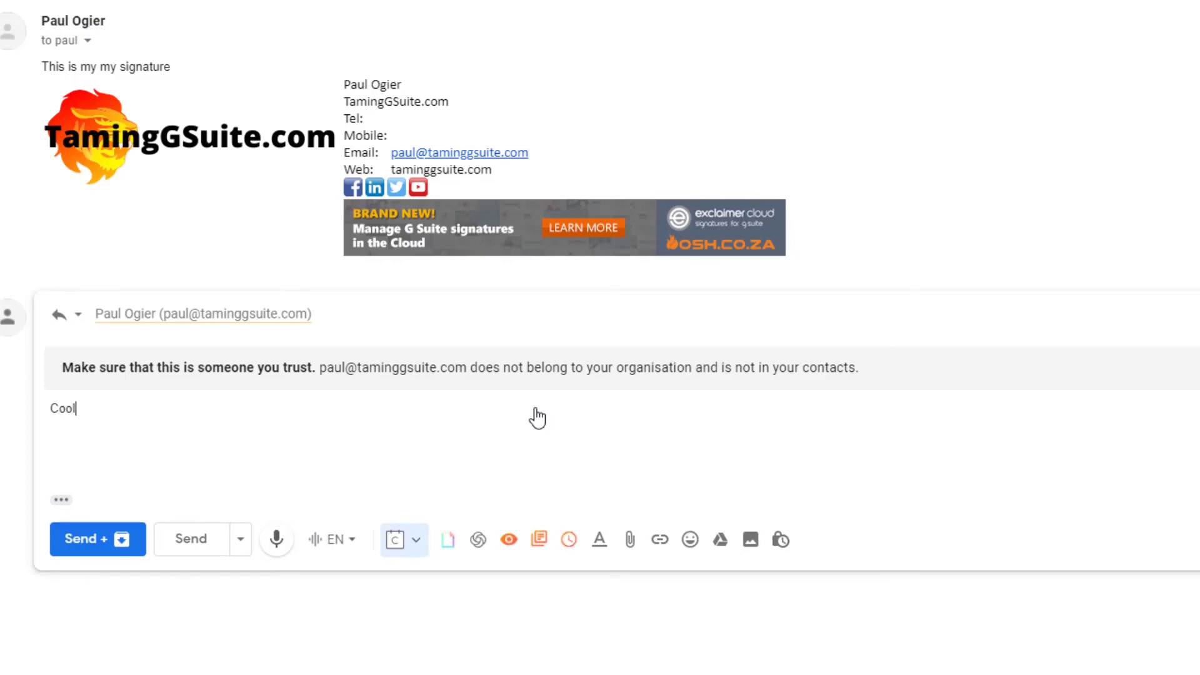
click(189, 543)
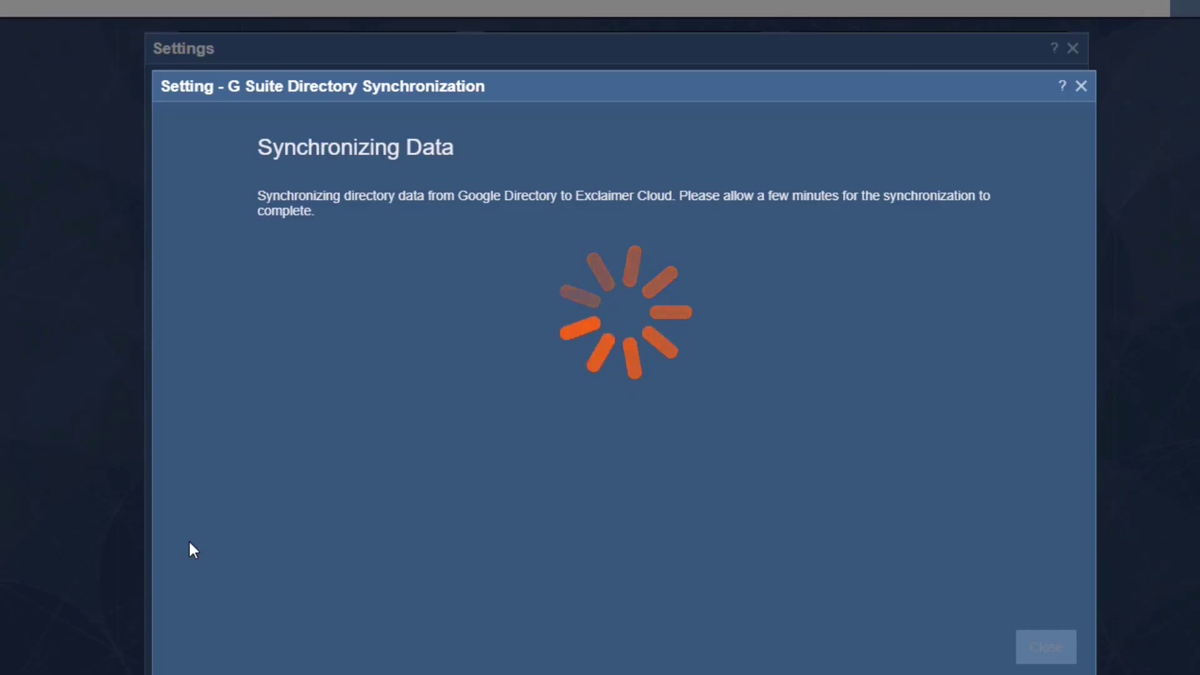